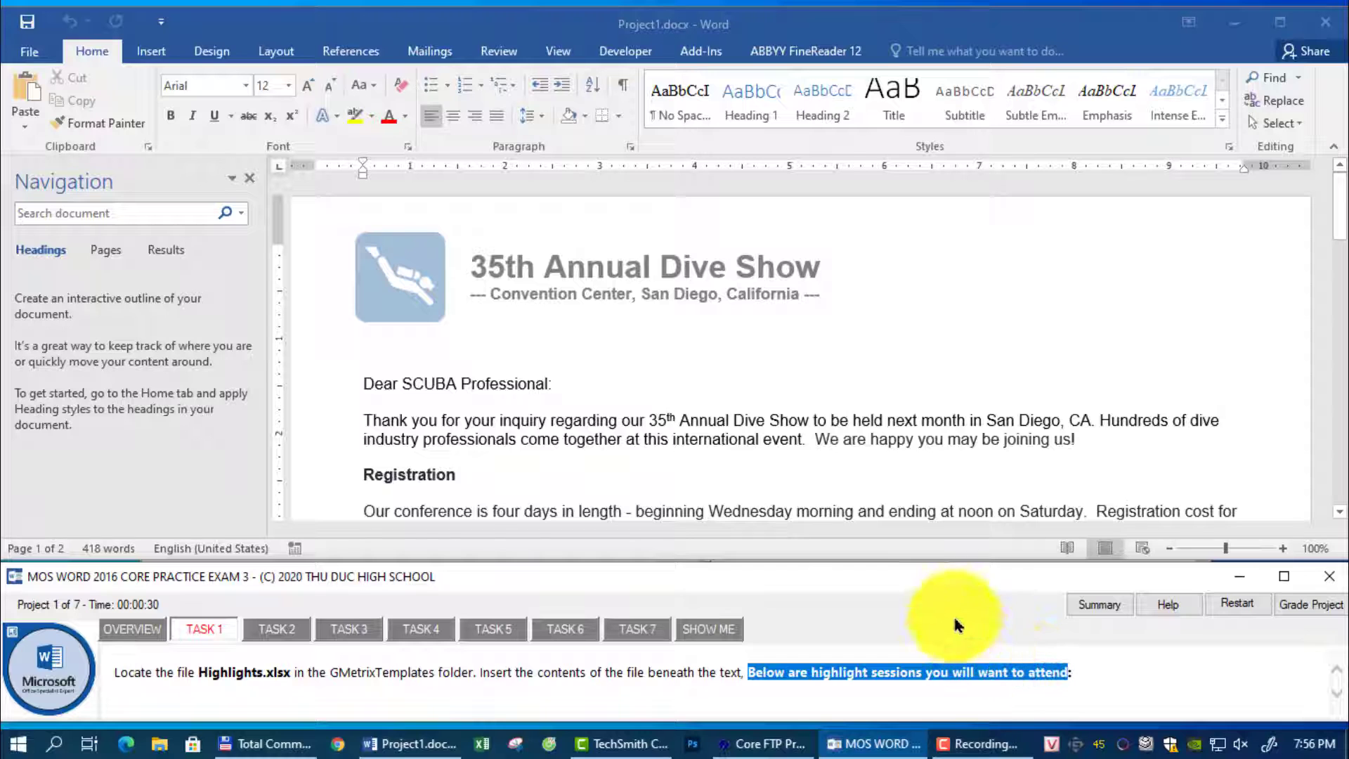
# - Insert the contents of Highlights.xlsx from the GMetrixTemplates folder as an object beneath "Below are highlight sessions you will want to attend"
pyautogui.scroll(-8, 484, 385)
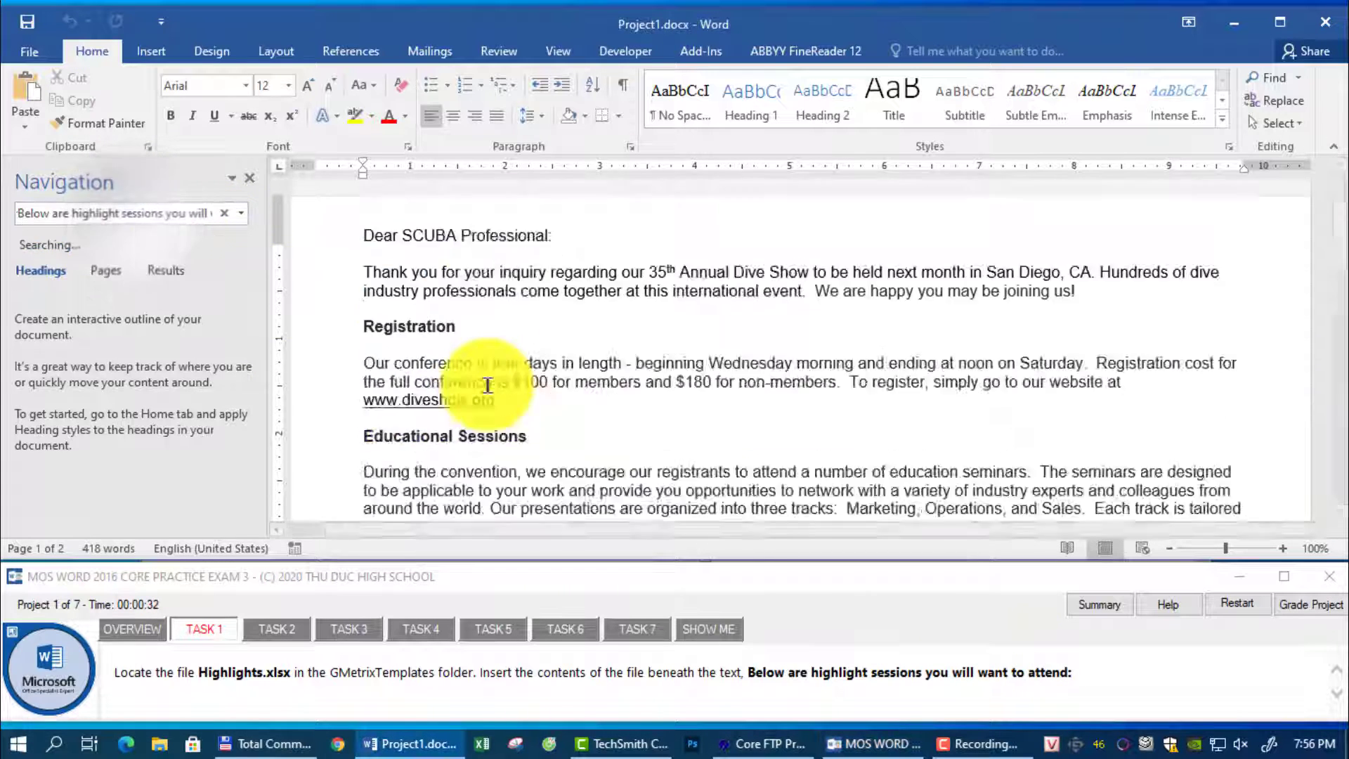
pyautogui.click(413, 295)
pyautogui.click(149, 51)
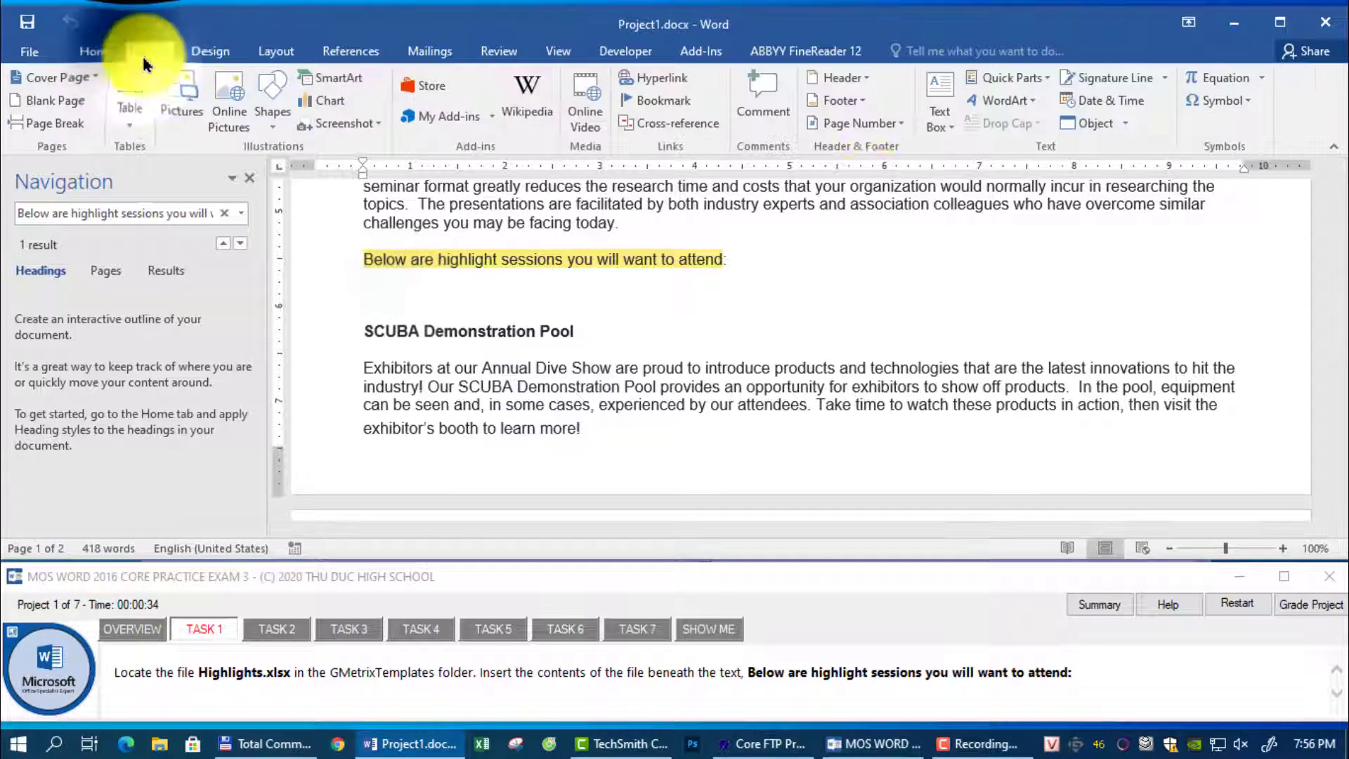
pyautogui.click(1124, 124)
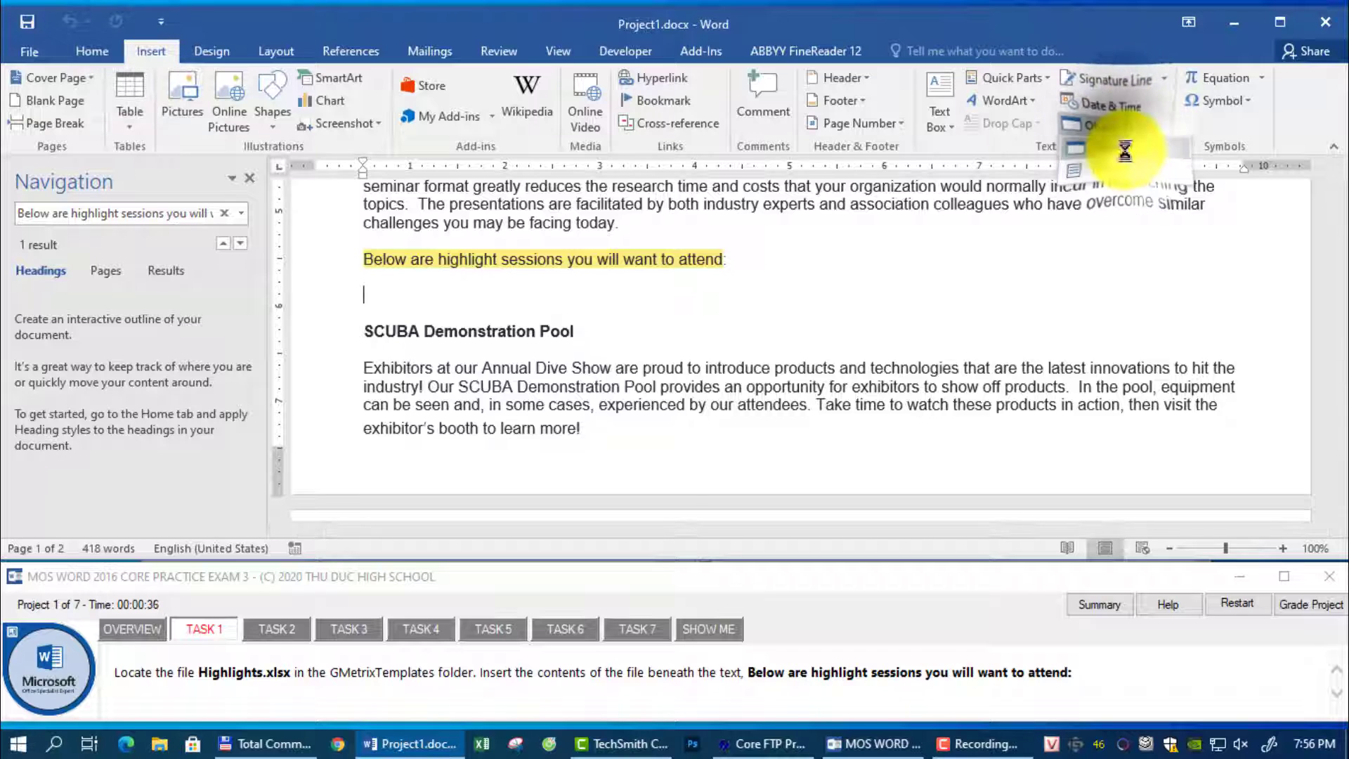
pyautogui.click(1124, 146)
pyautogui.click(546, 144)
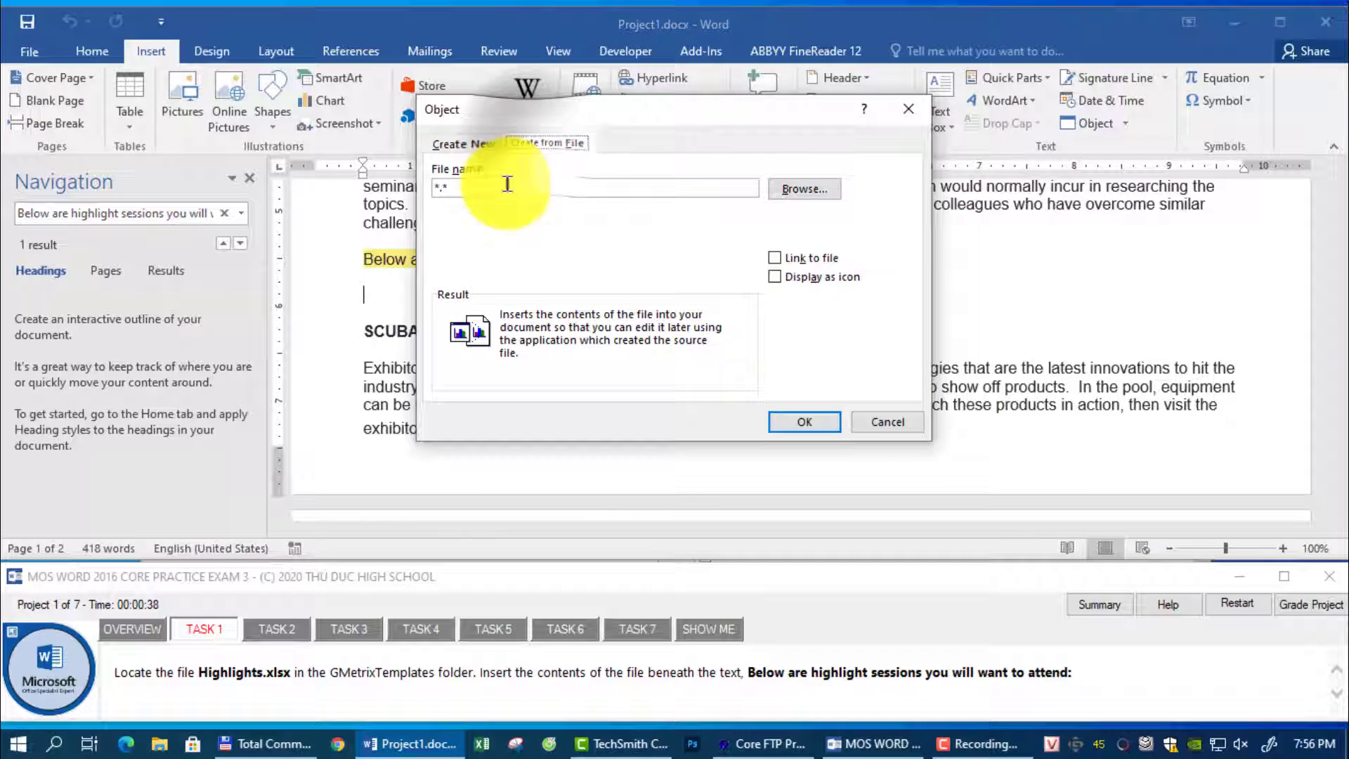
pyautogui.click(804, 189)
pyautogui.click(510, 326)
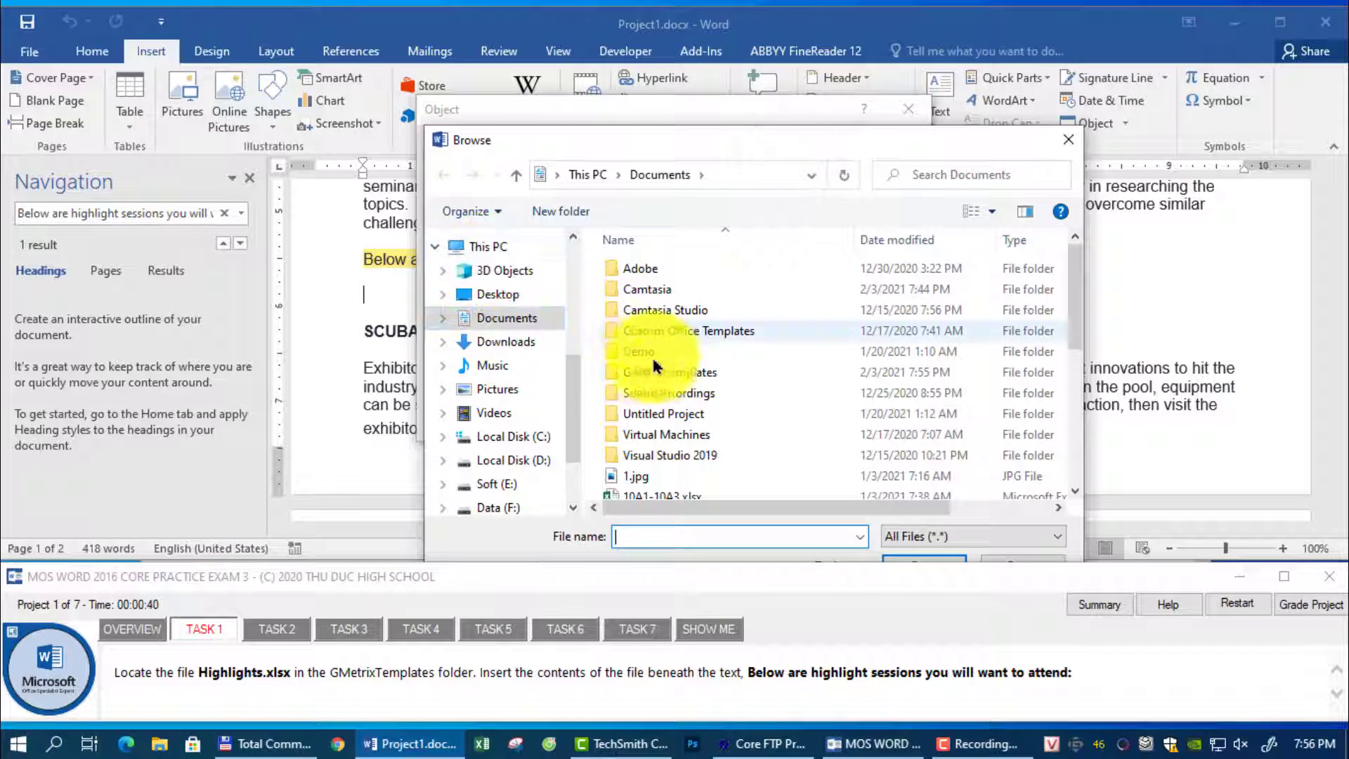
pyautogui.doubleClick(661, 372)
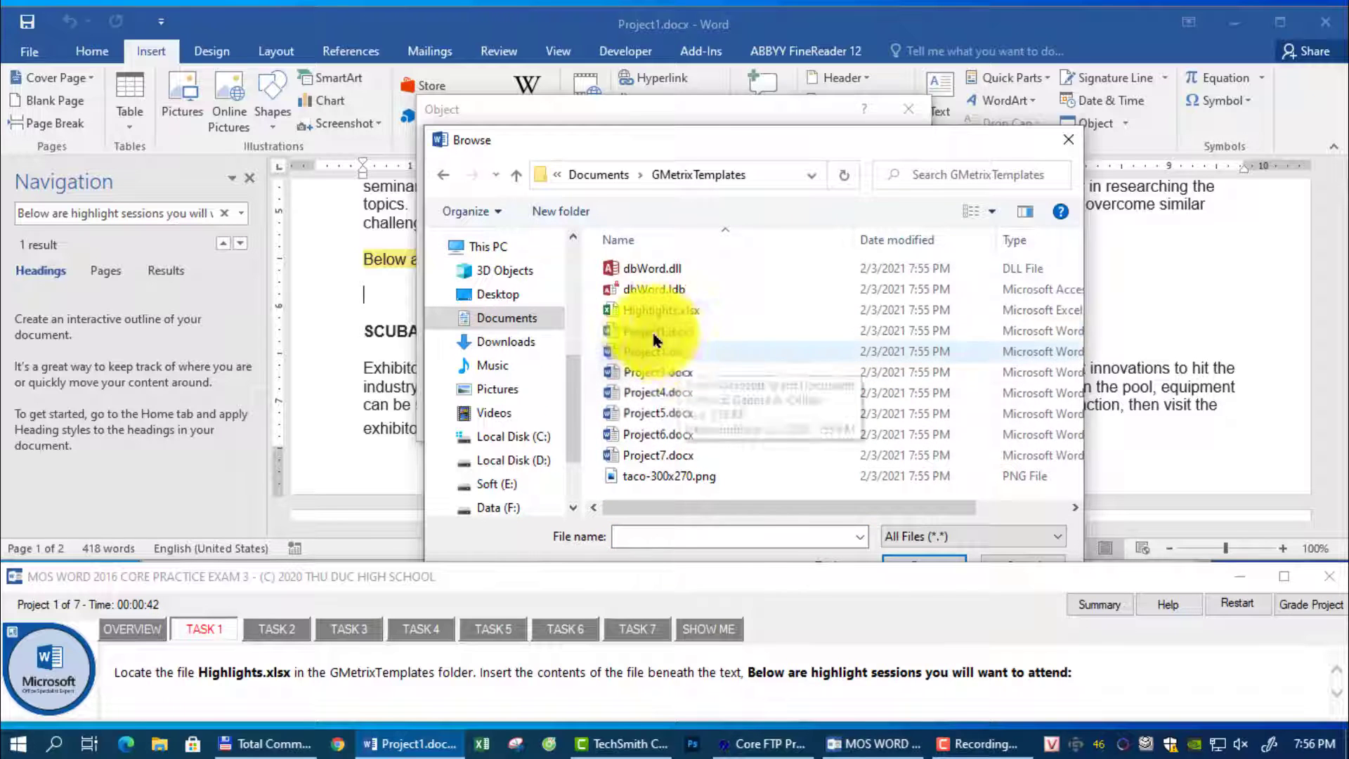
pyautogui.click(644, 311)
pyautogui.doubleClick(663, 311)
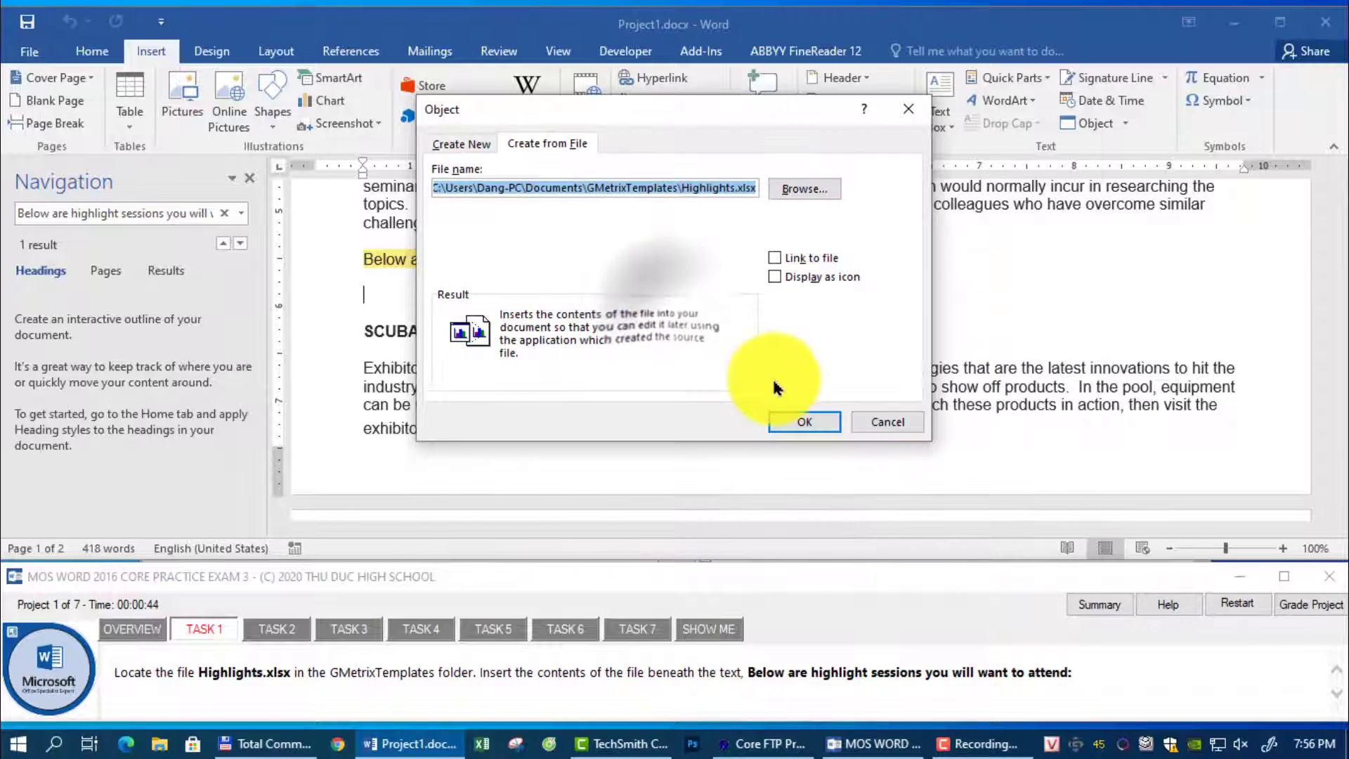
pyautogui.click(807, 420)
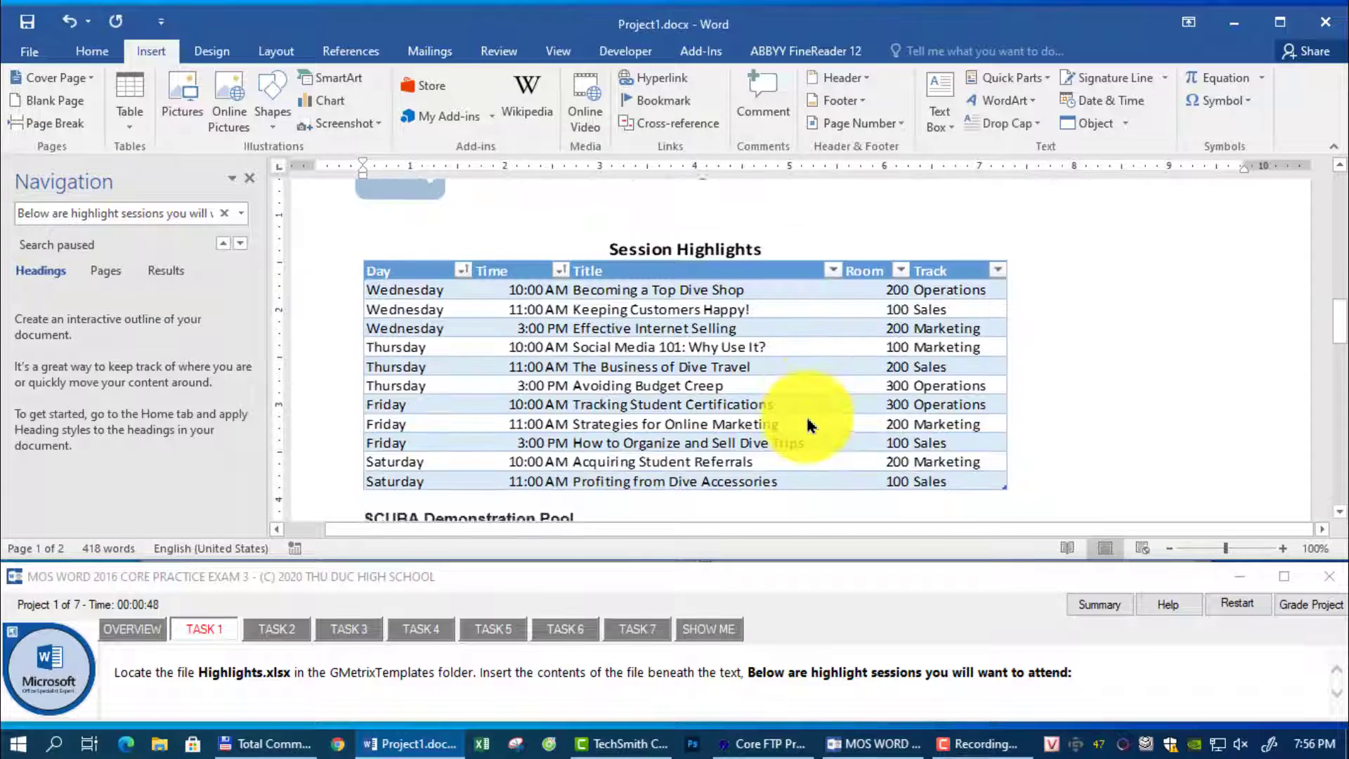
# - Show exam task 2, copy the e-mail address from its instructions and find it in the document
pyautogui.click(280, 630)
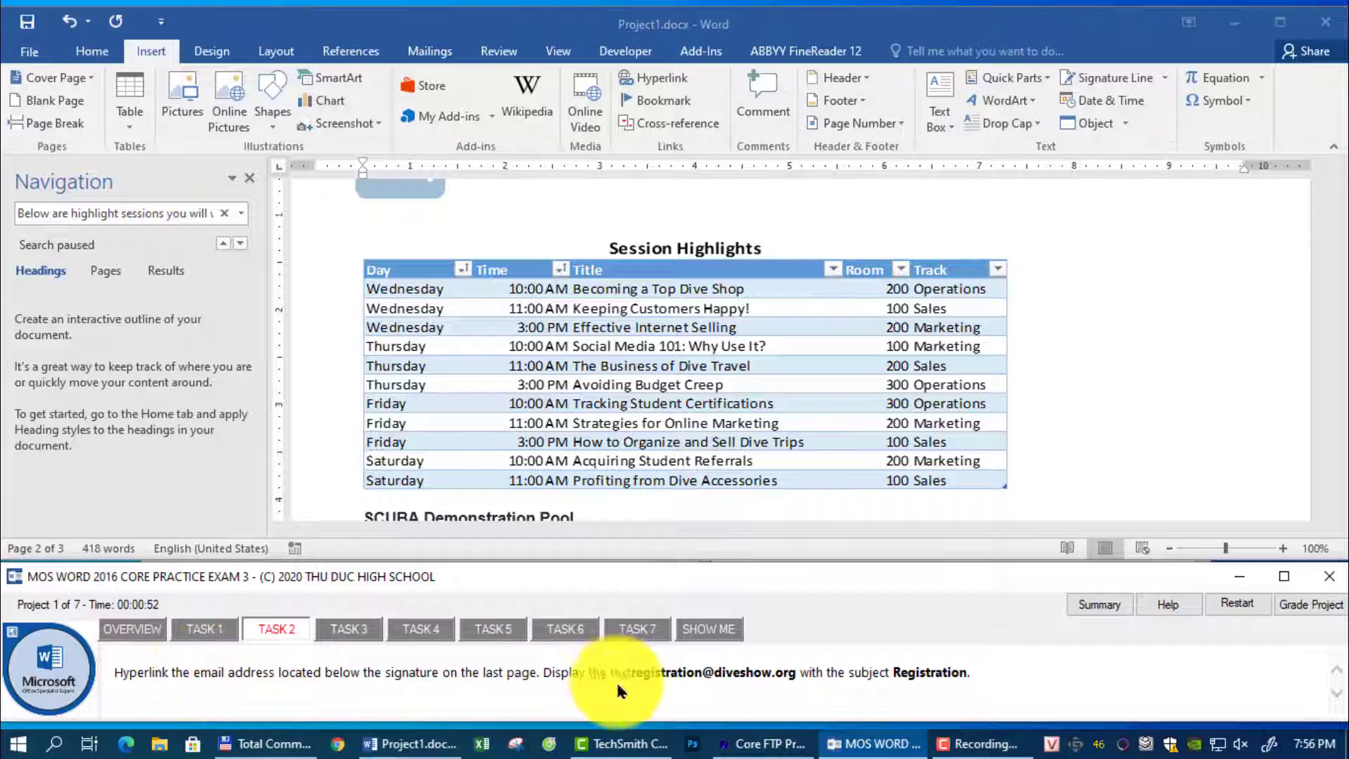
pyautogui.moveTo(630, 672); pyautogui.dragTo(799, 673)
pyautogui.hotkey('ctrl', 'c')
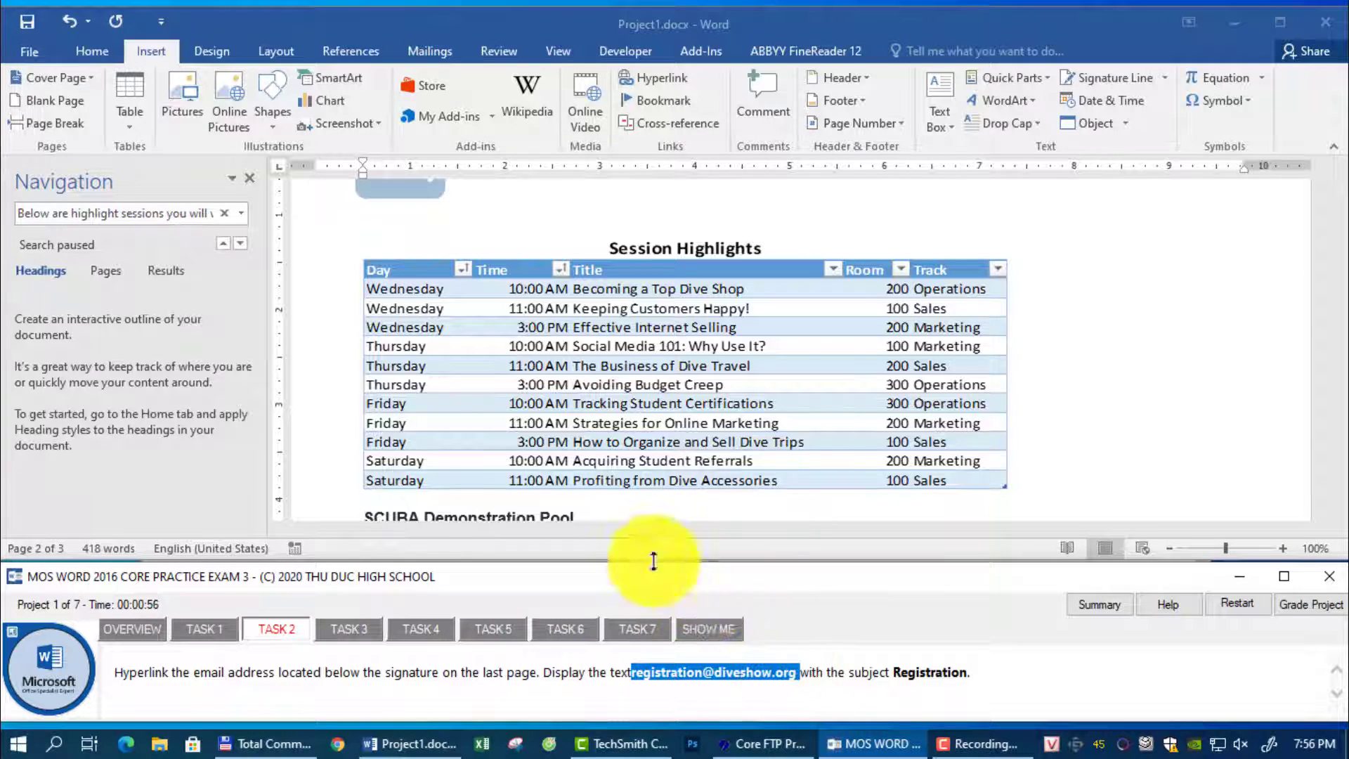
pyautogui.click(214, 217)
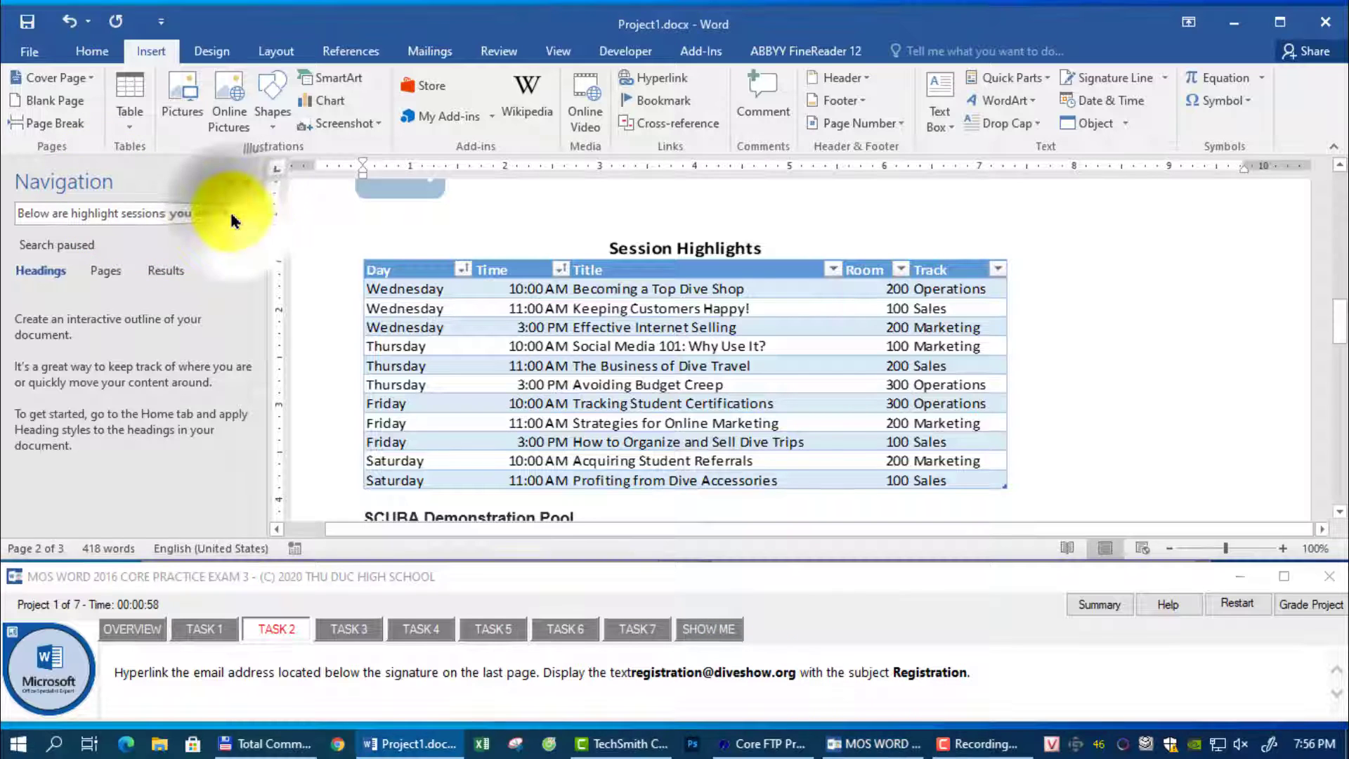
pyautogui.hotkey('ctrl', 'v')
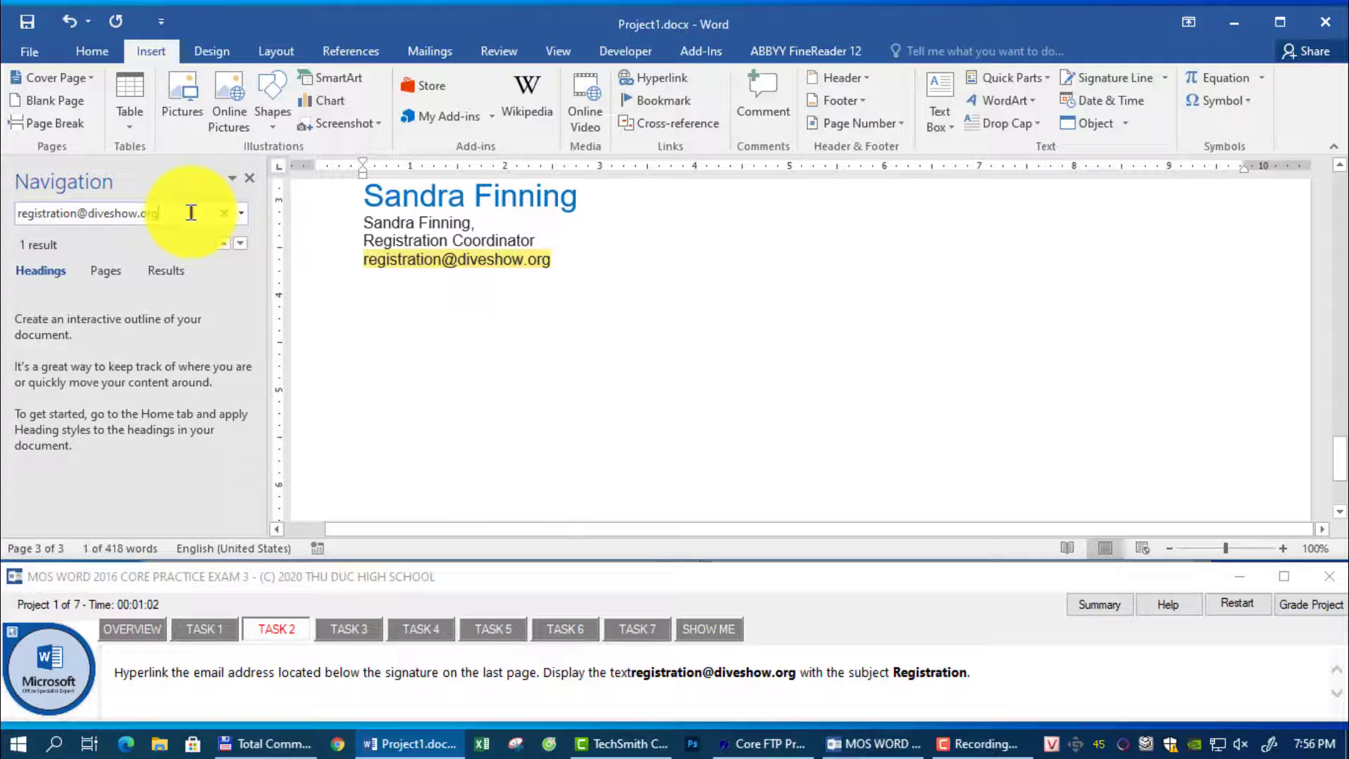
pyautogui.press('Return')
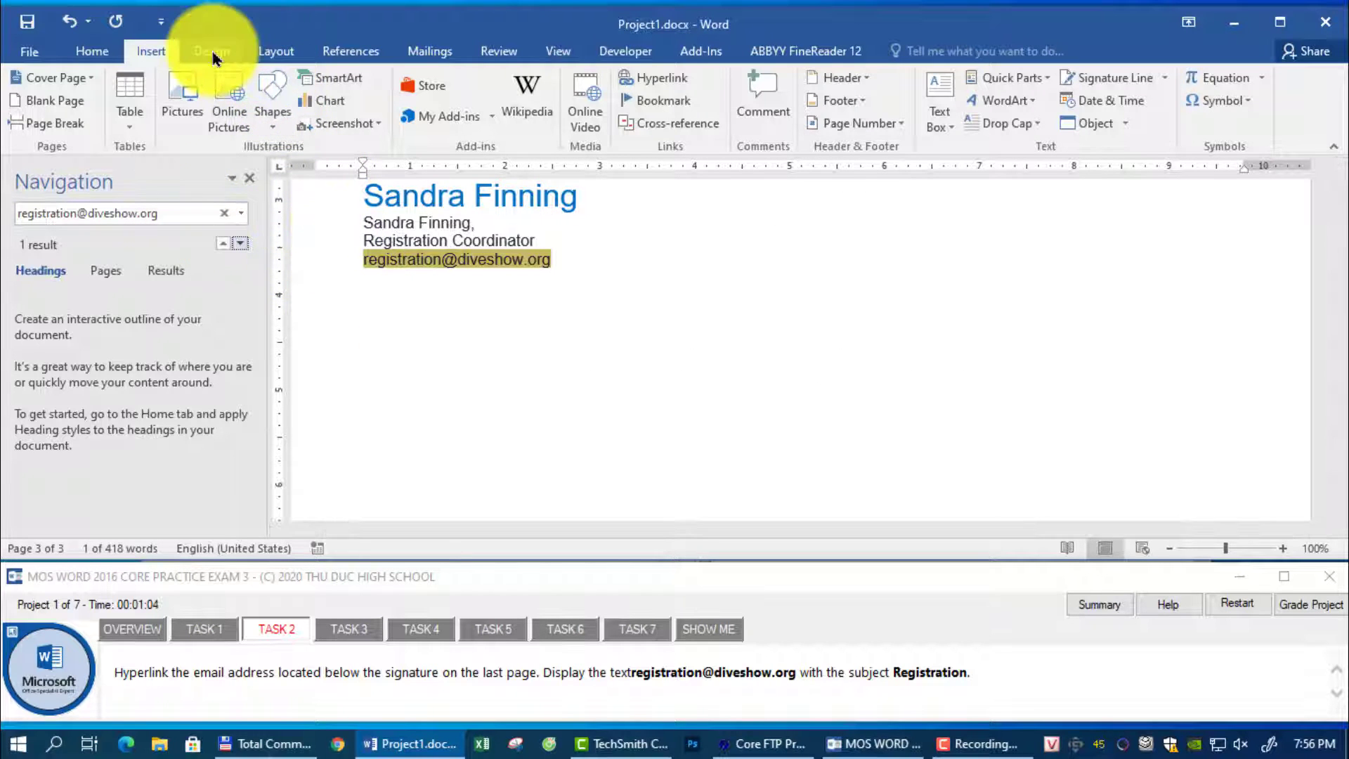
# - Set up an e-mail hyperlink on the address below the signature, copying the display text into the e-mail address
pyautogui.click(642, 81)
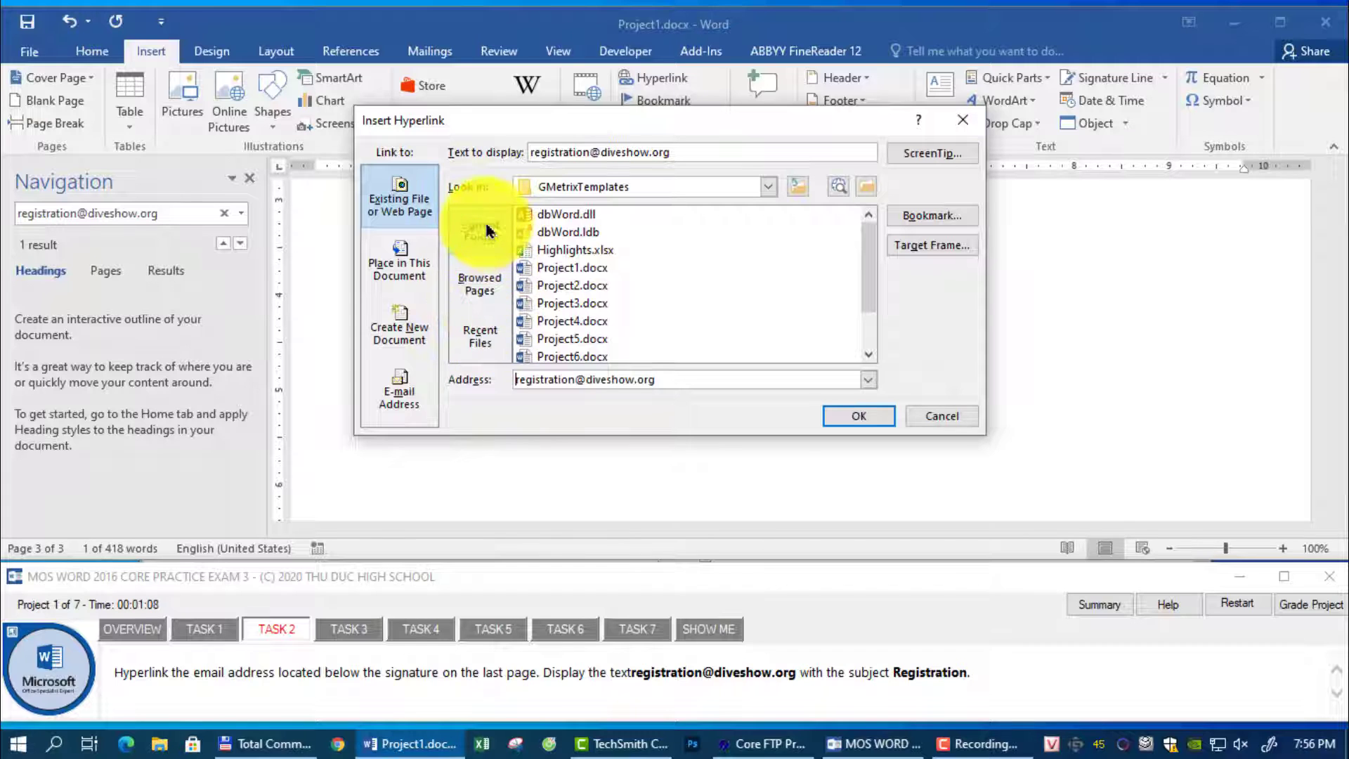
pyautogui.click(399, 392)
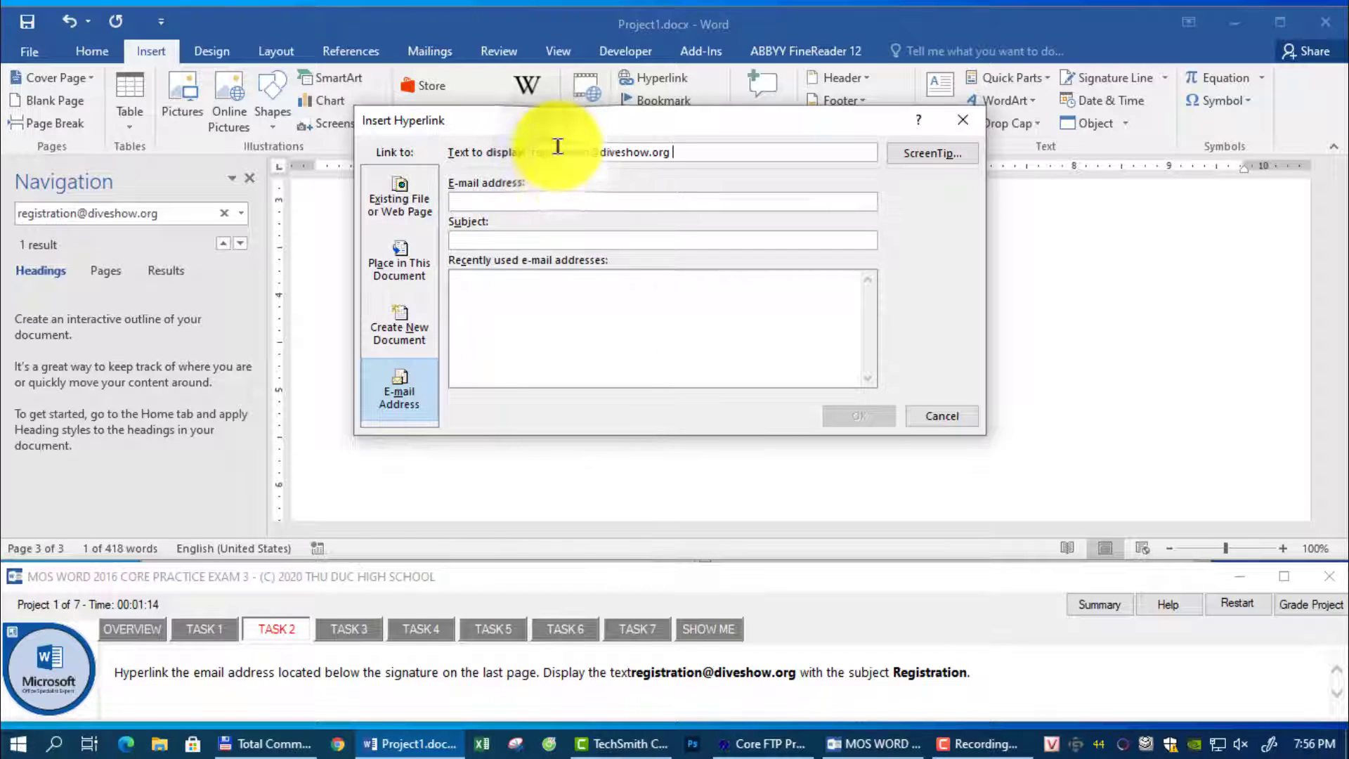
pyautogui.click(534, 151)
pyautogui.click(712, 152)
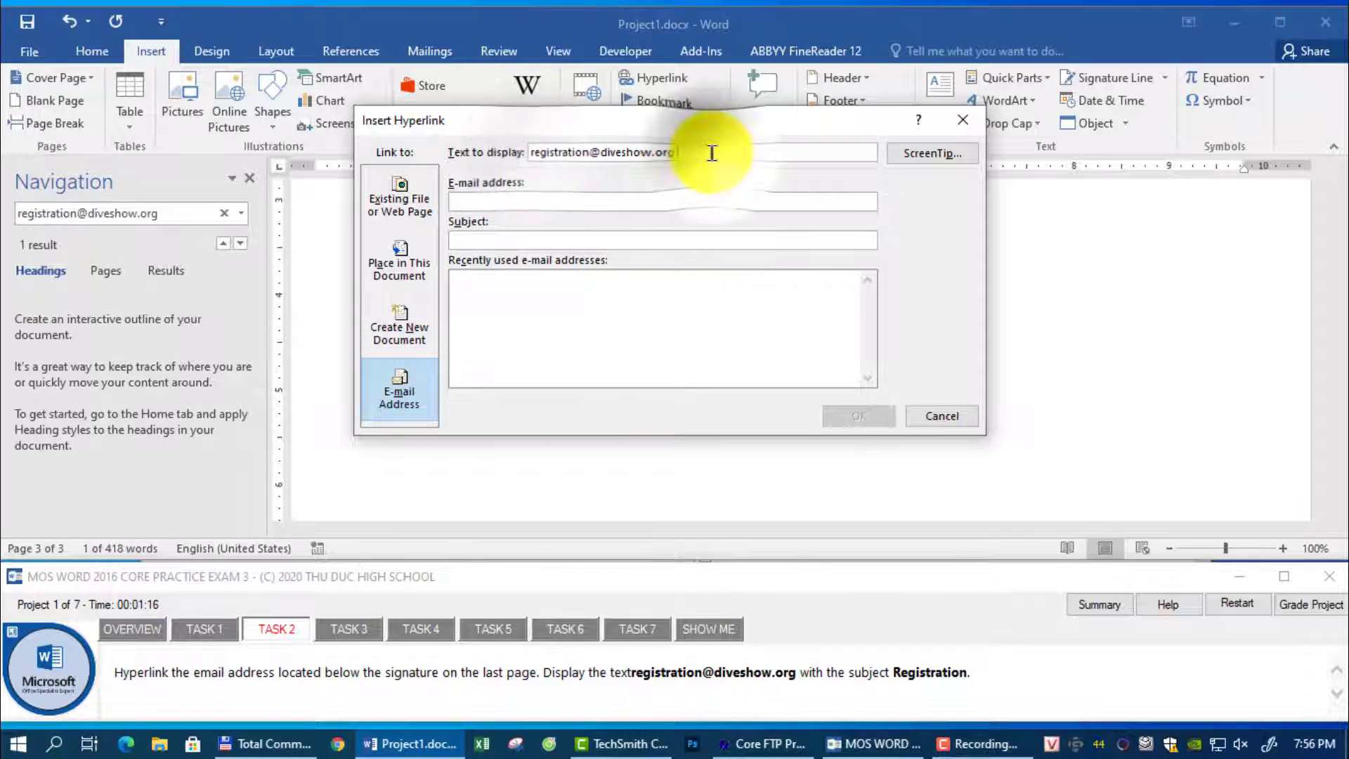
pyautogui.moveTo(701, 154); pyautogui.dragTo(490, 156)
pyautogui.hotkey('ctrl', 'c')
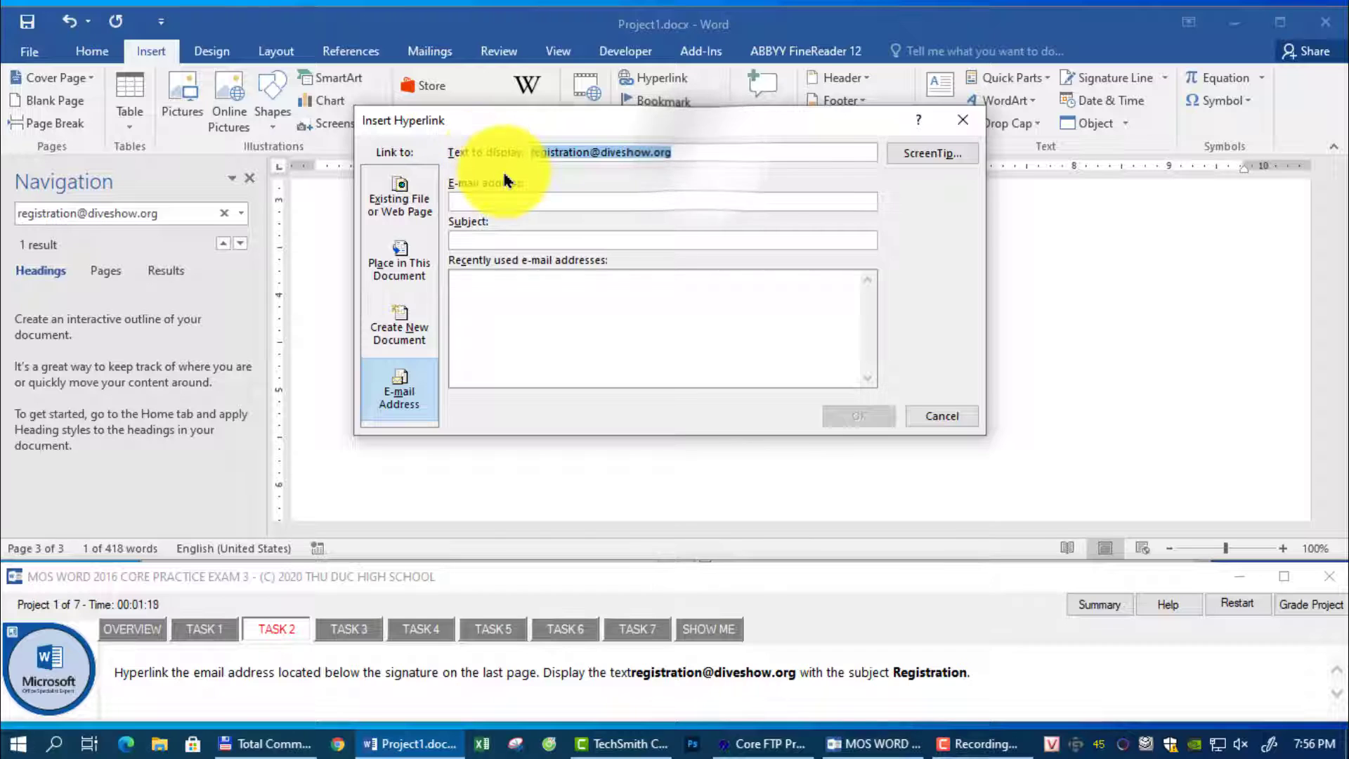
pyautogui.click(515, 203)
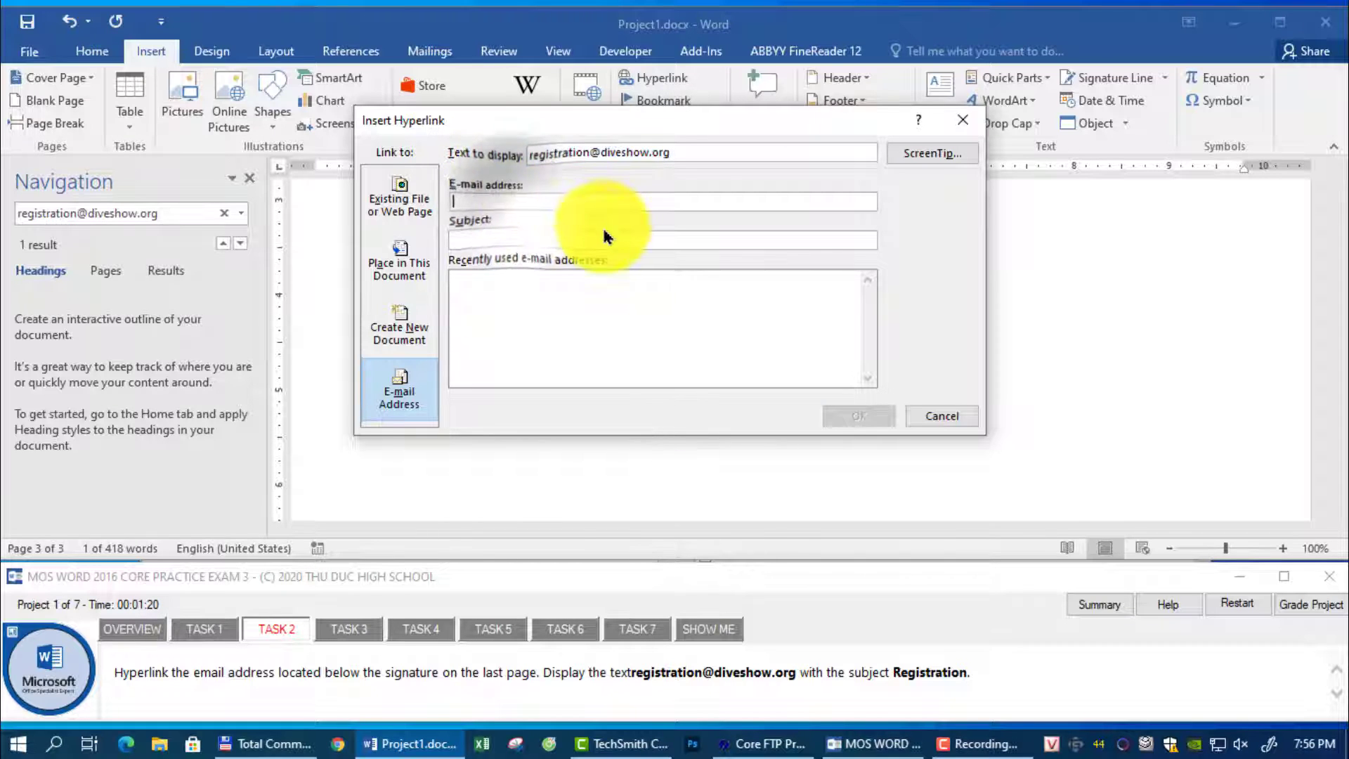
pyautogui.hotkey('ctrl', 'v')
# - Copy Registration from the task instructions as the hyperlink's subject and insert the link
pyautogui.doubleClick(932, 672)
pyautogui.hotkey('ctrl', 'c')
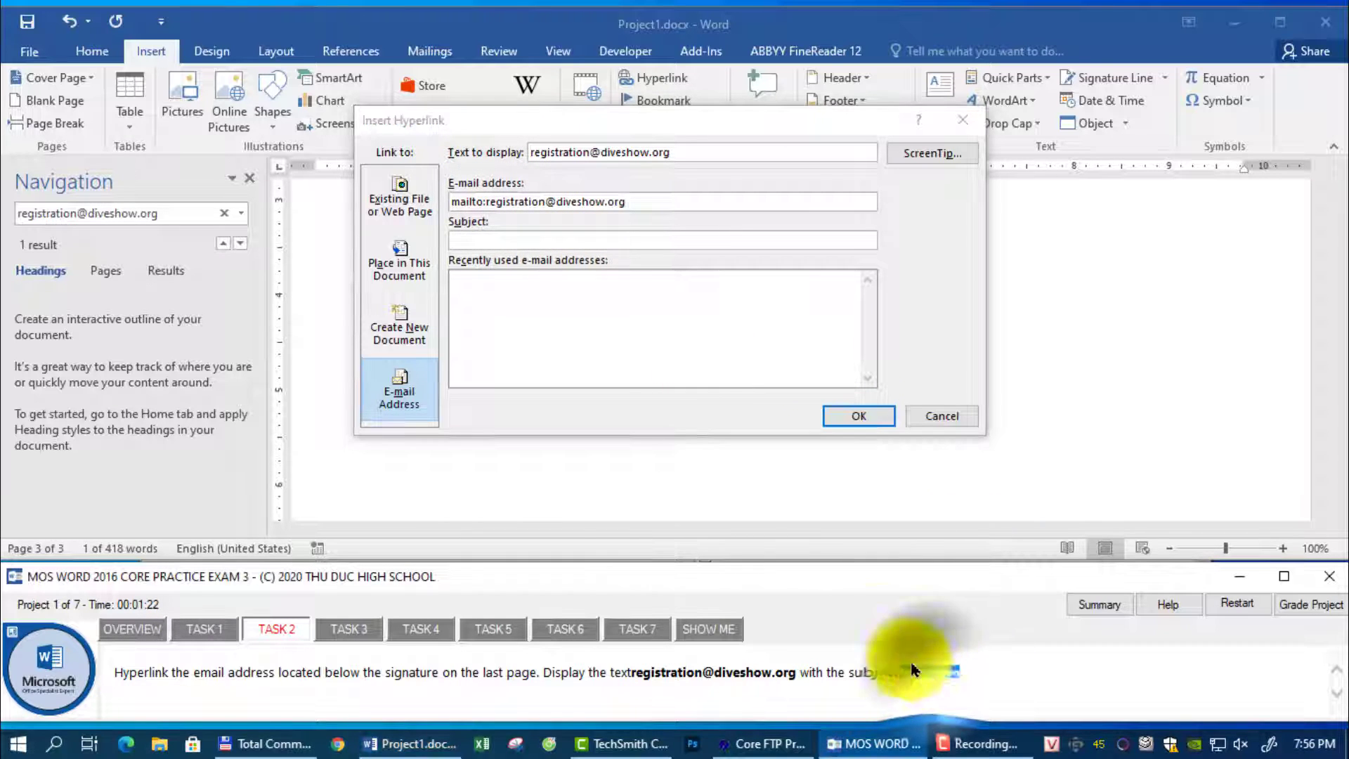
pyautogui.click(517, 239)
pyautogui.hotkey('ctrl', 'v')
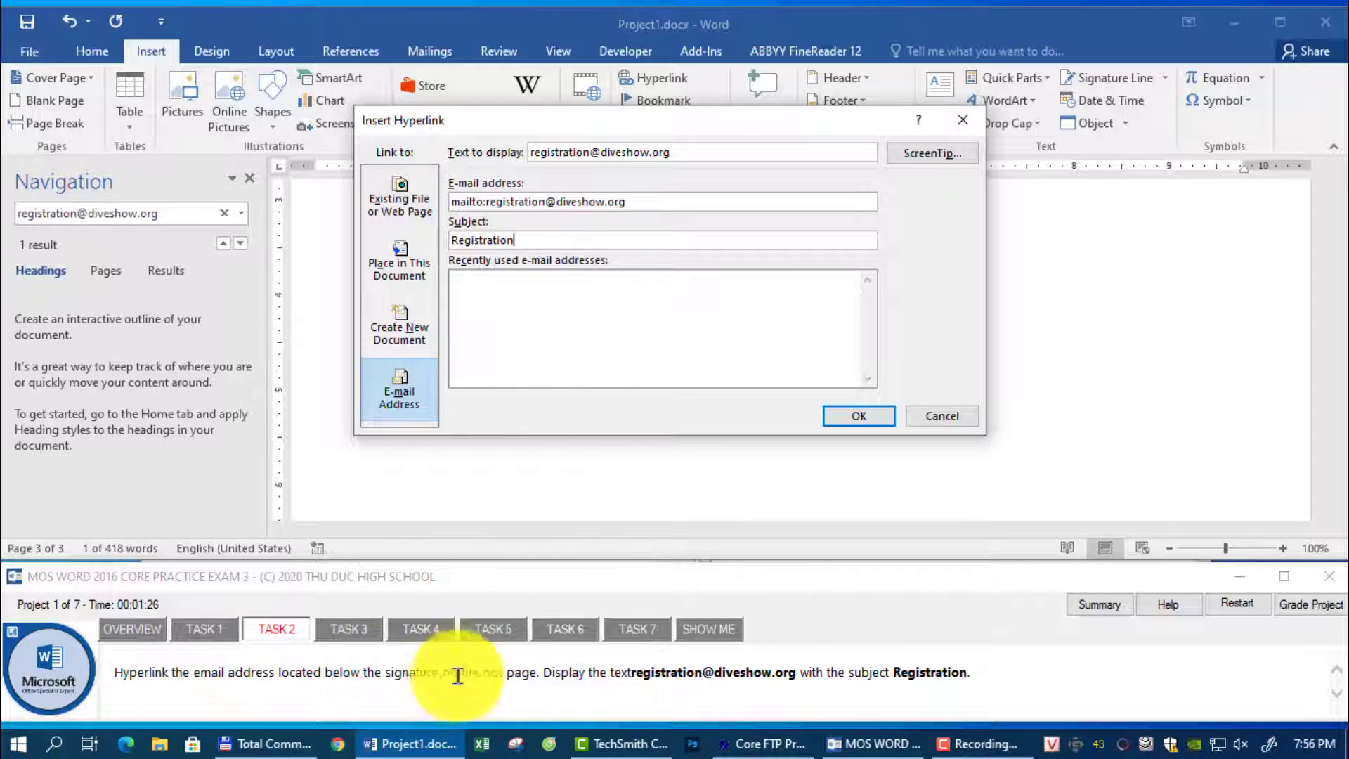
pyautogui.press('Return')
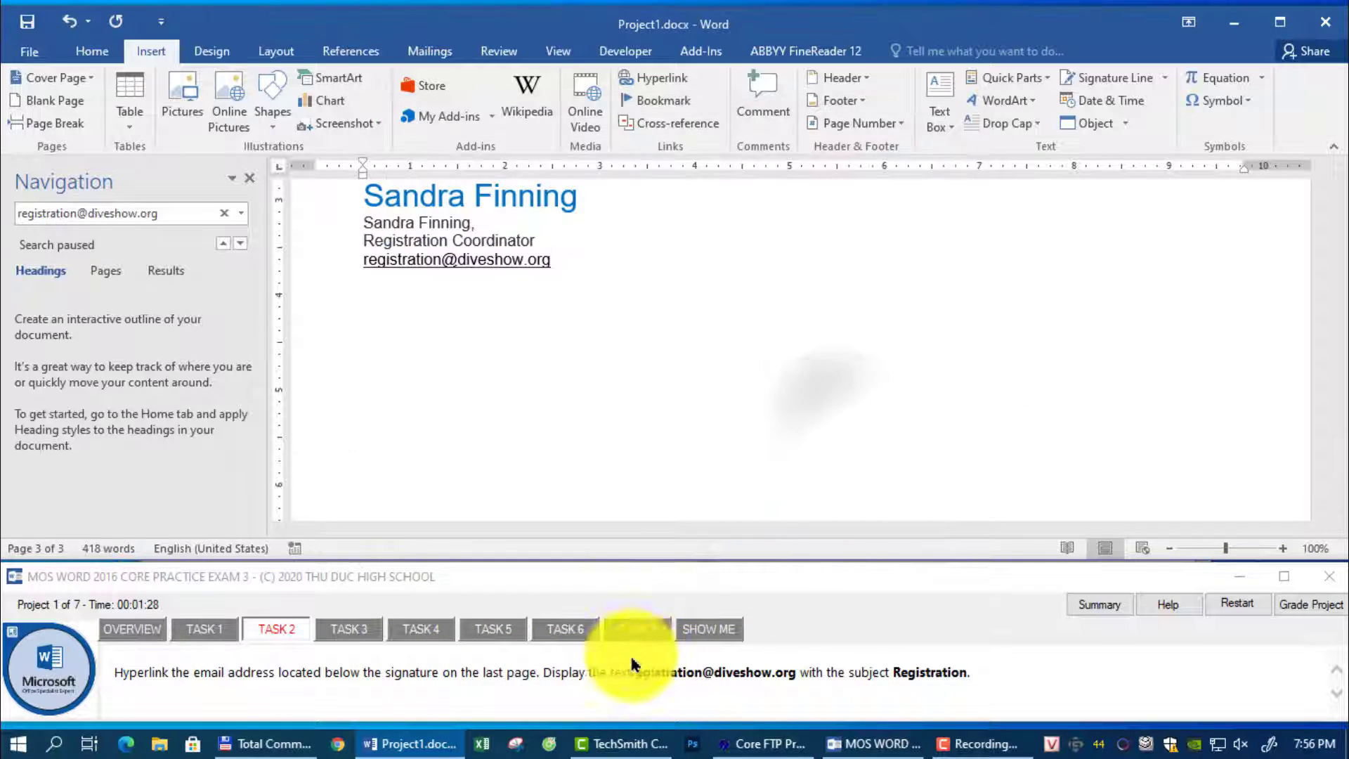
# - Show exam task 3 and go to the bookmark Taxi, moving the dialog clear of the bookmarked line
pyautogui.click(349, 627)
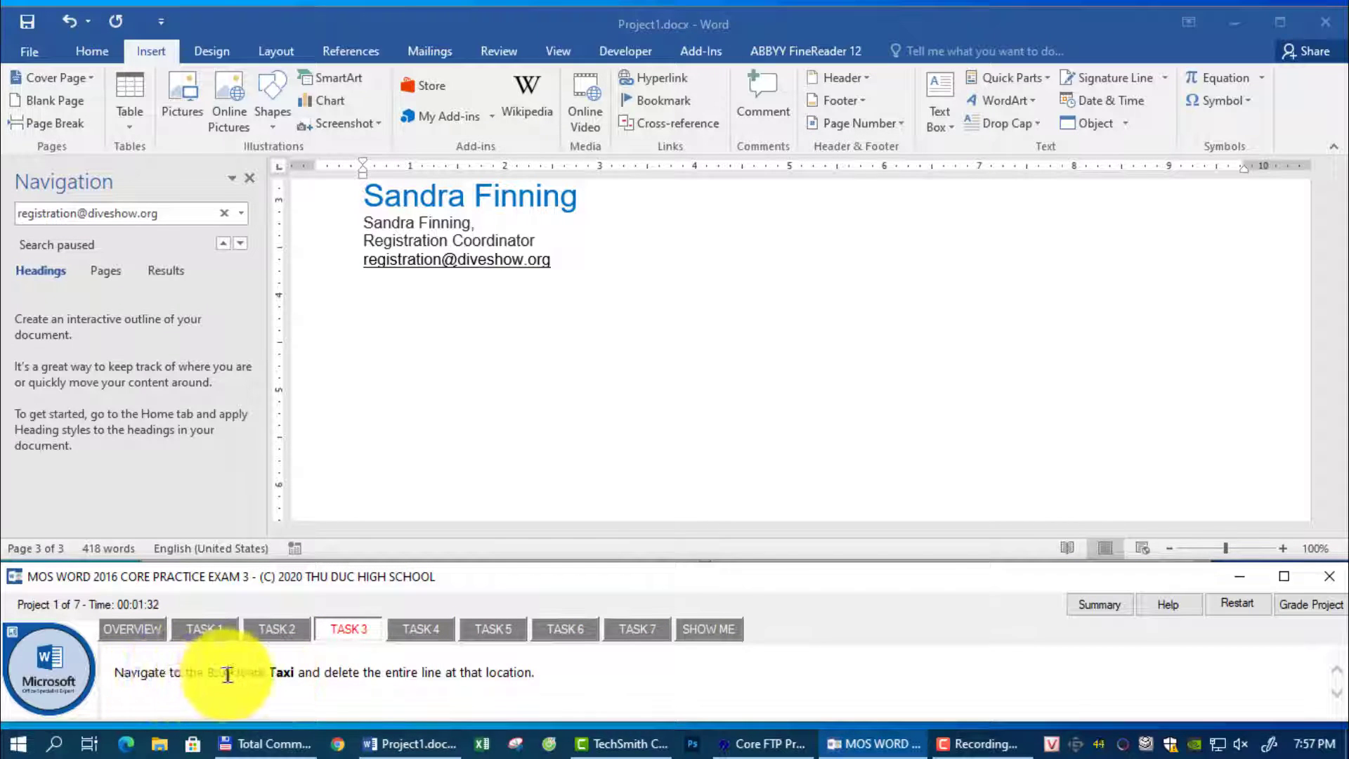
pyautogui.click(243, 215)
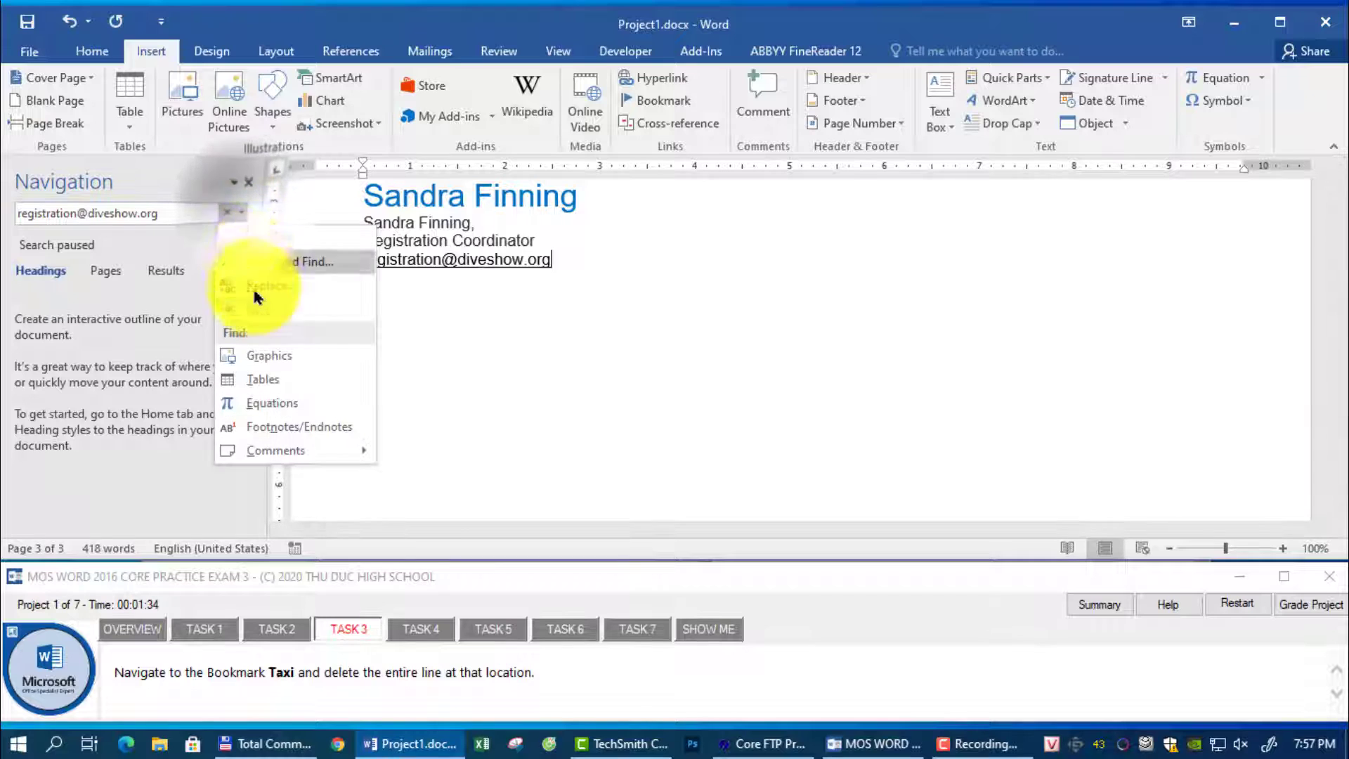
pyautogui.click(266, 306)
pyautogui.click(78, 142)
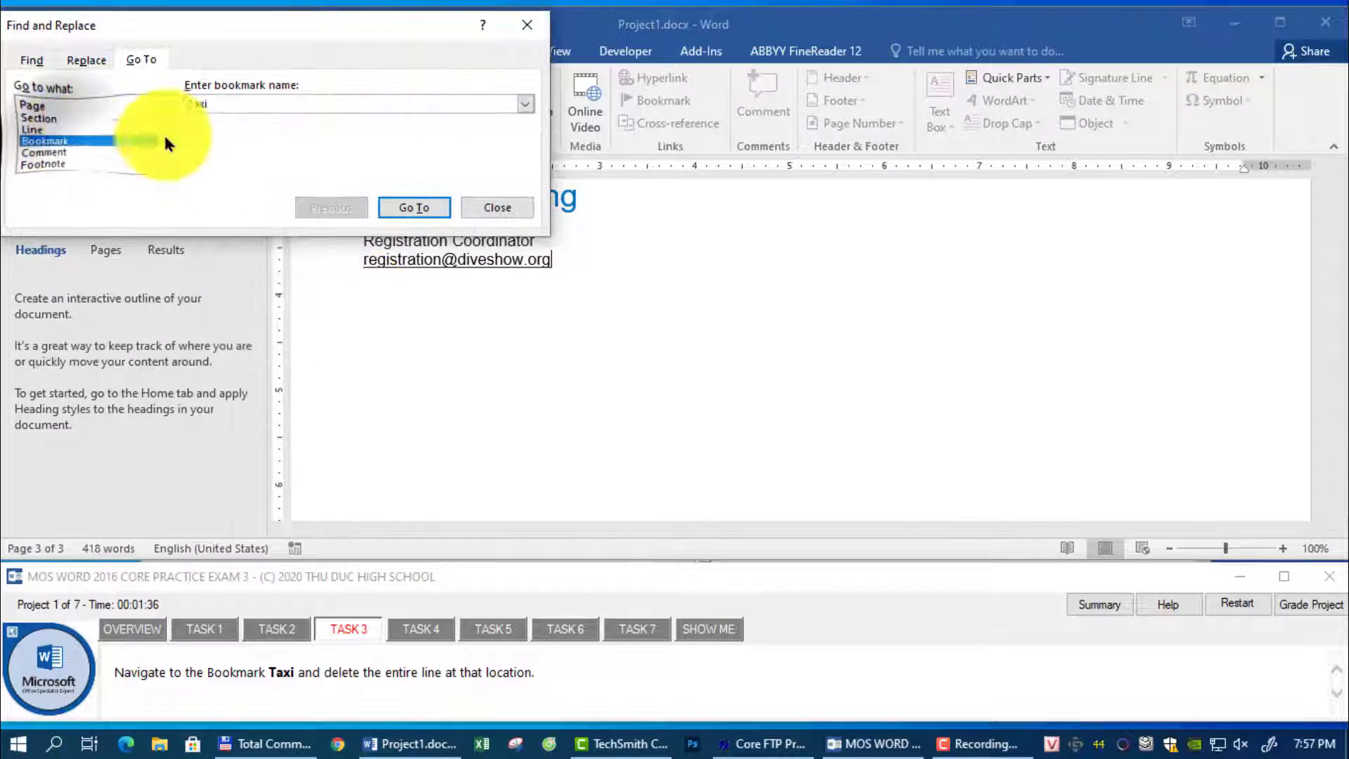
pyautogui.write('Taxi')
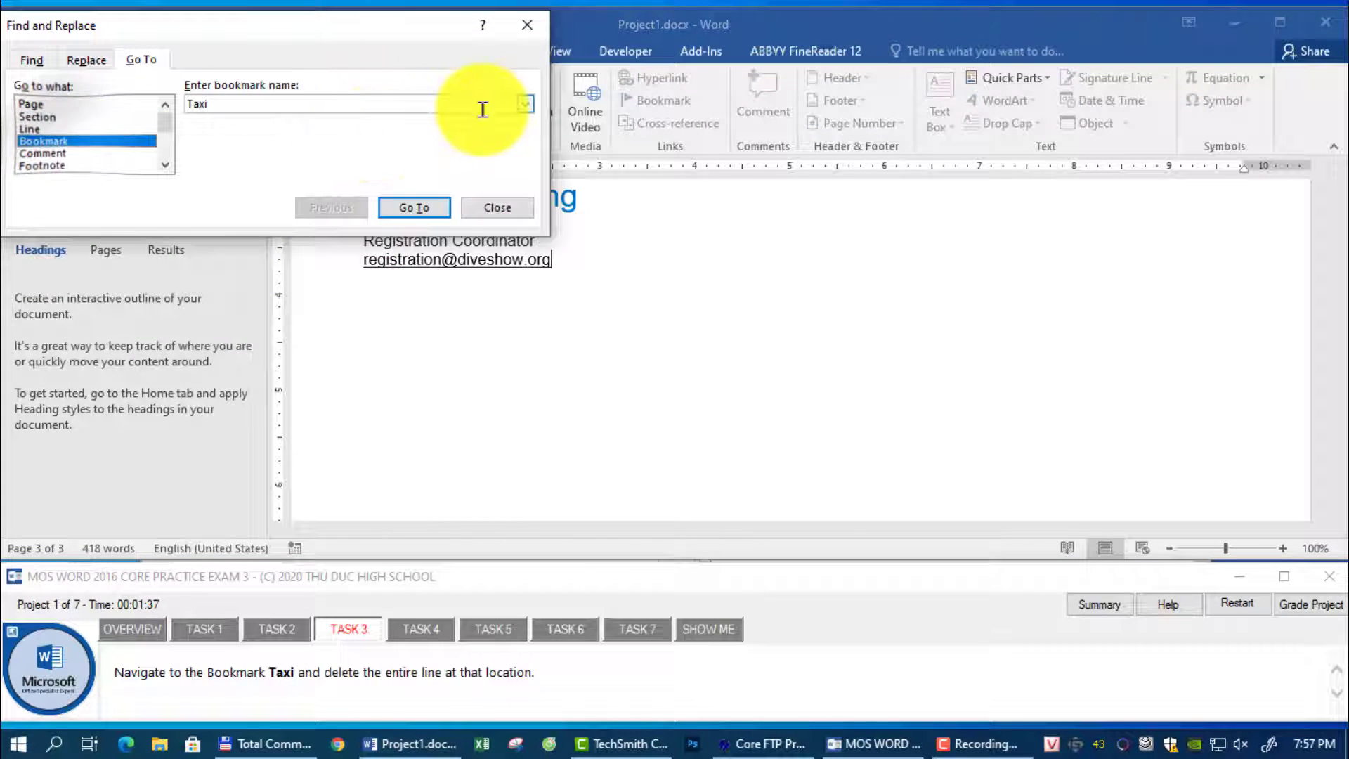
pyautogui.click(411, 208)
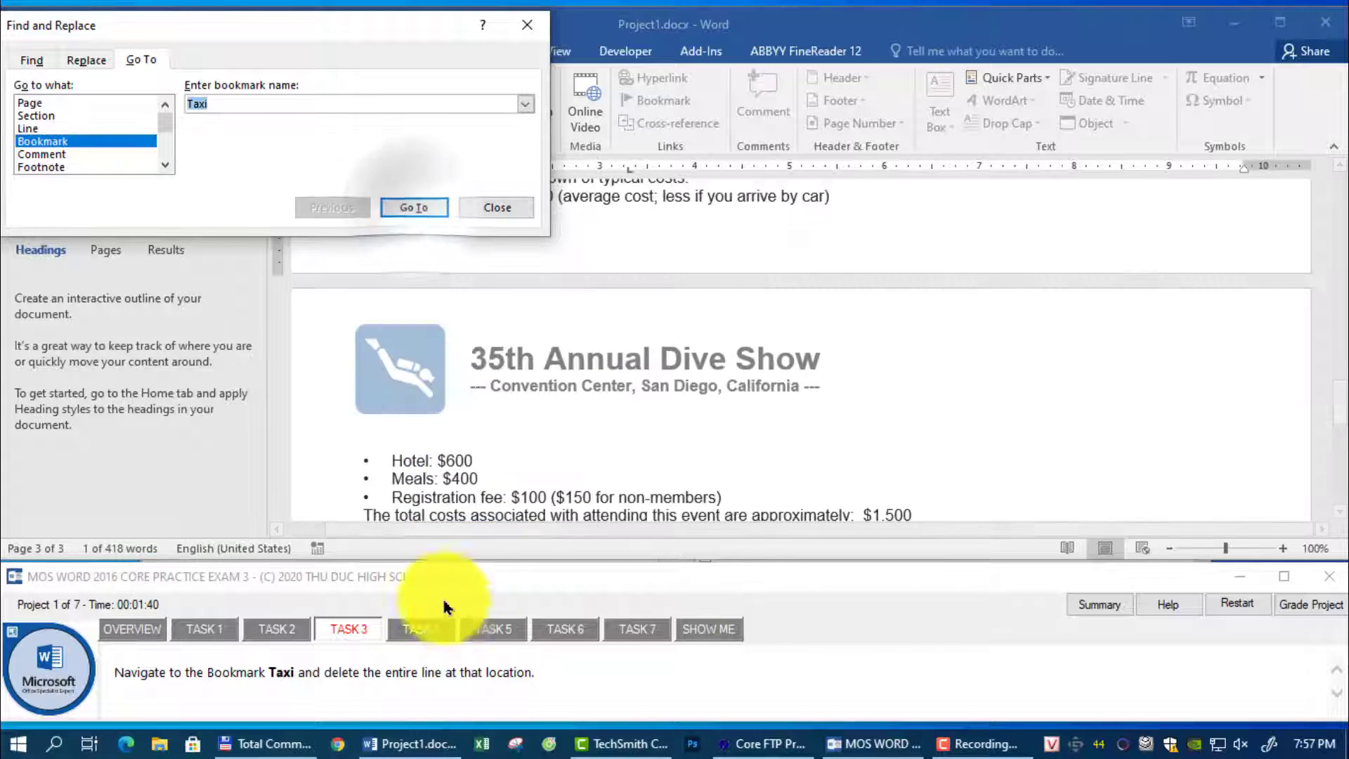
pyautogui.moveTo(425, 35); pyautogui.dragTo(1041, 385)
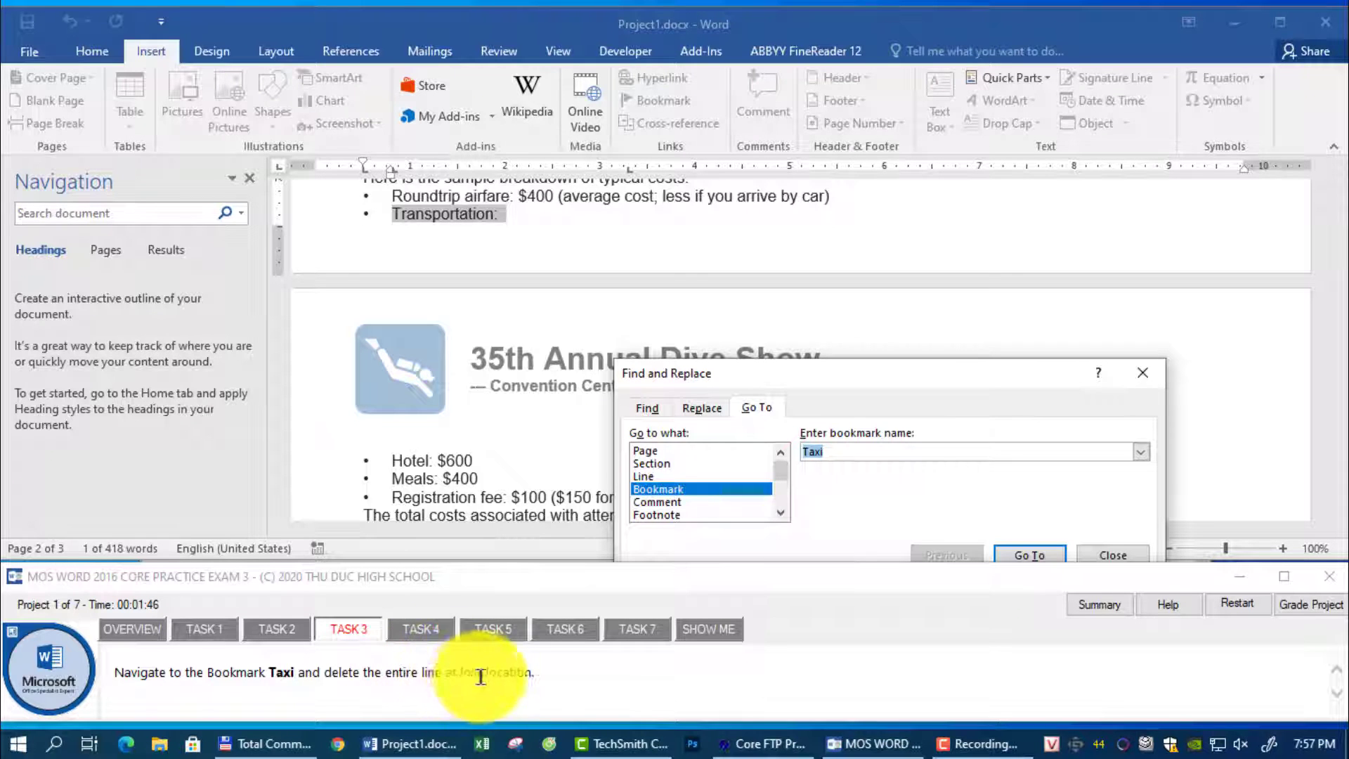
# - Delete the whole Transportation bullet line at the bookmark and close the Find and Replace dialog
pyautogui.click(483, 219)
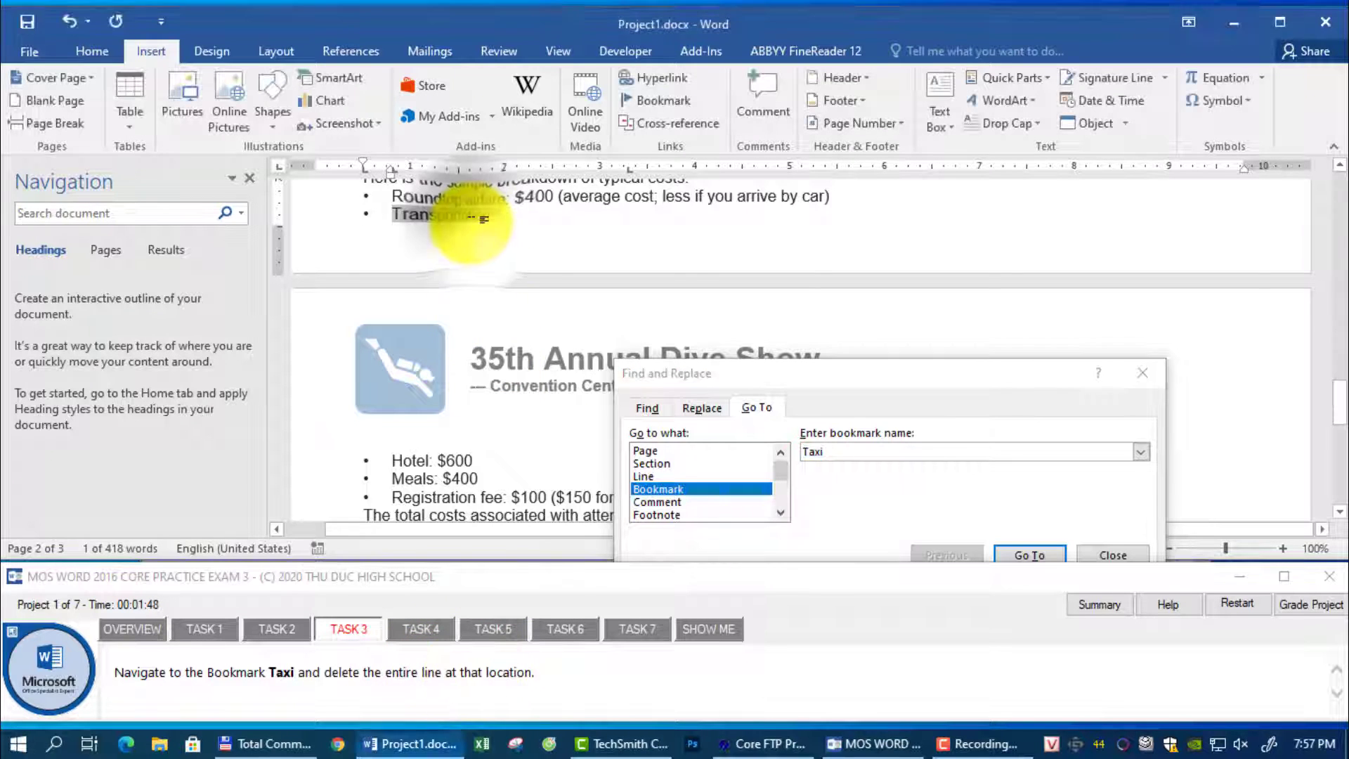
pyautogui.press('Delete')
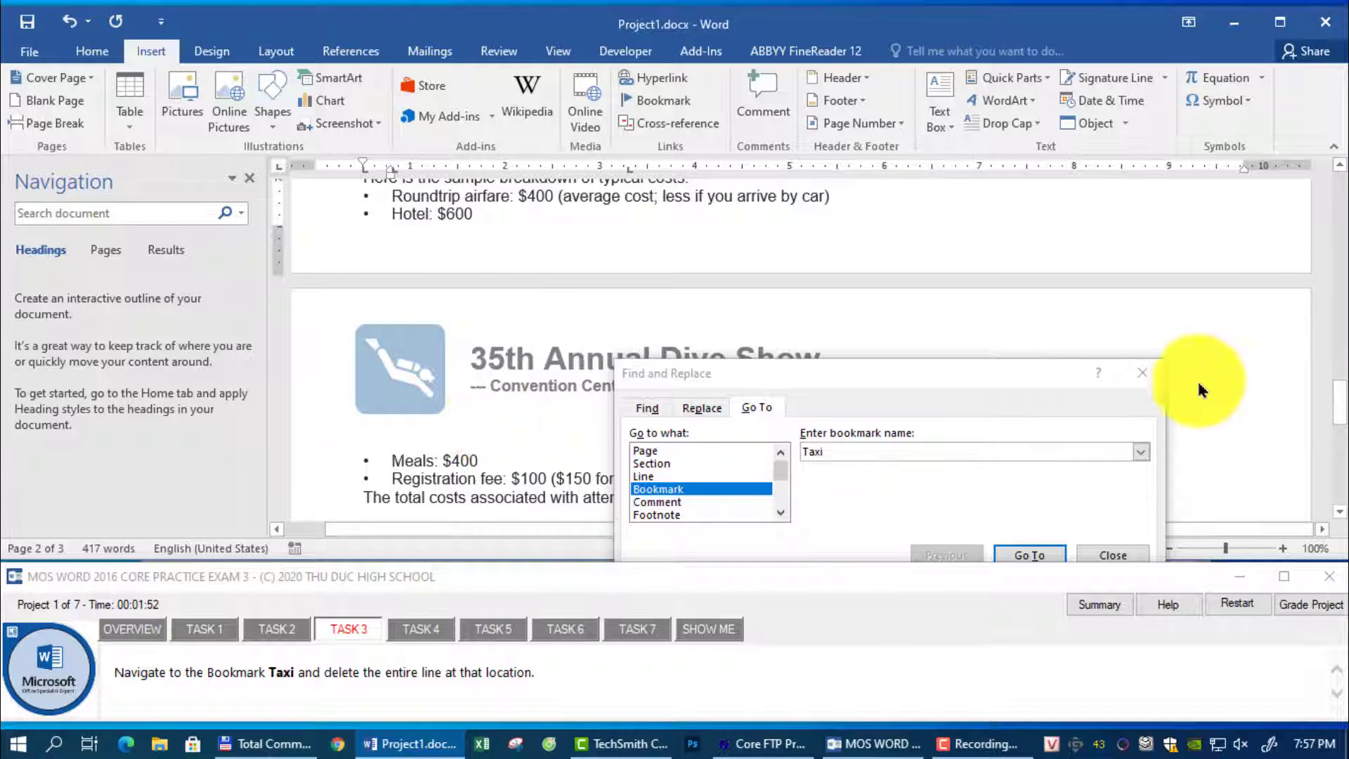
pyautogui.click(1151, 380)
pyautogui.click(1150, 377)
# - Show exam task 4, change the document's page orientation to Portrait and display the page thumbnails
pyautogui.click(432, 622)
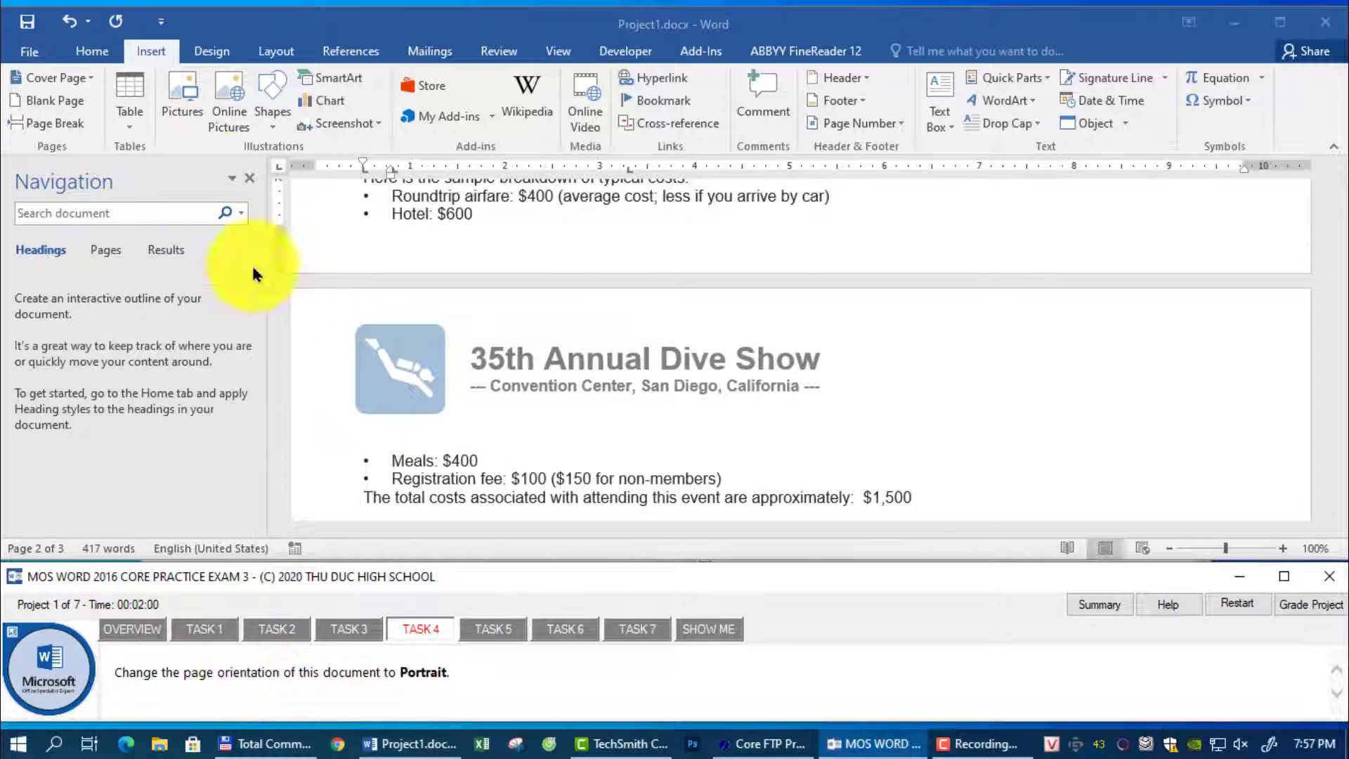
pyautogui.click(285, 49)
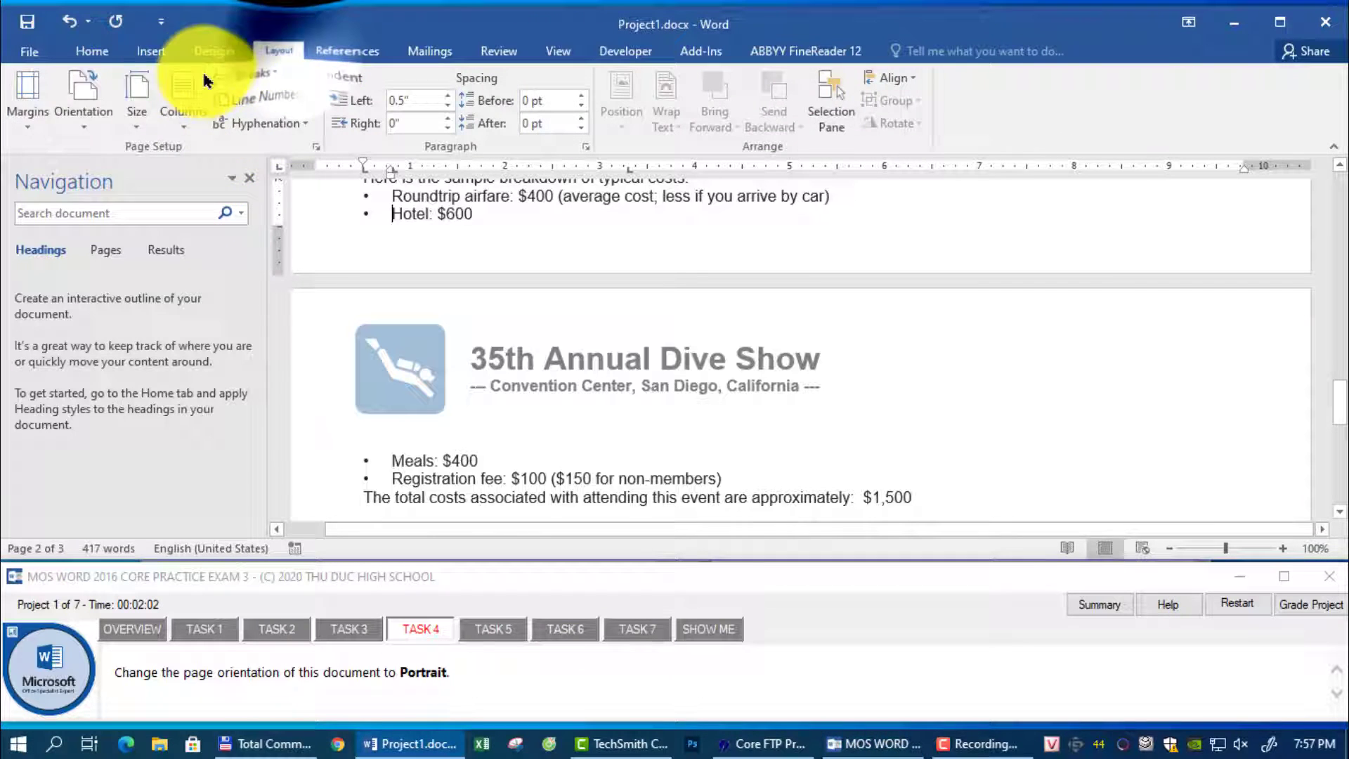
pyautogui.click(84, 99)
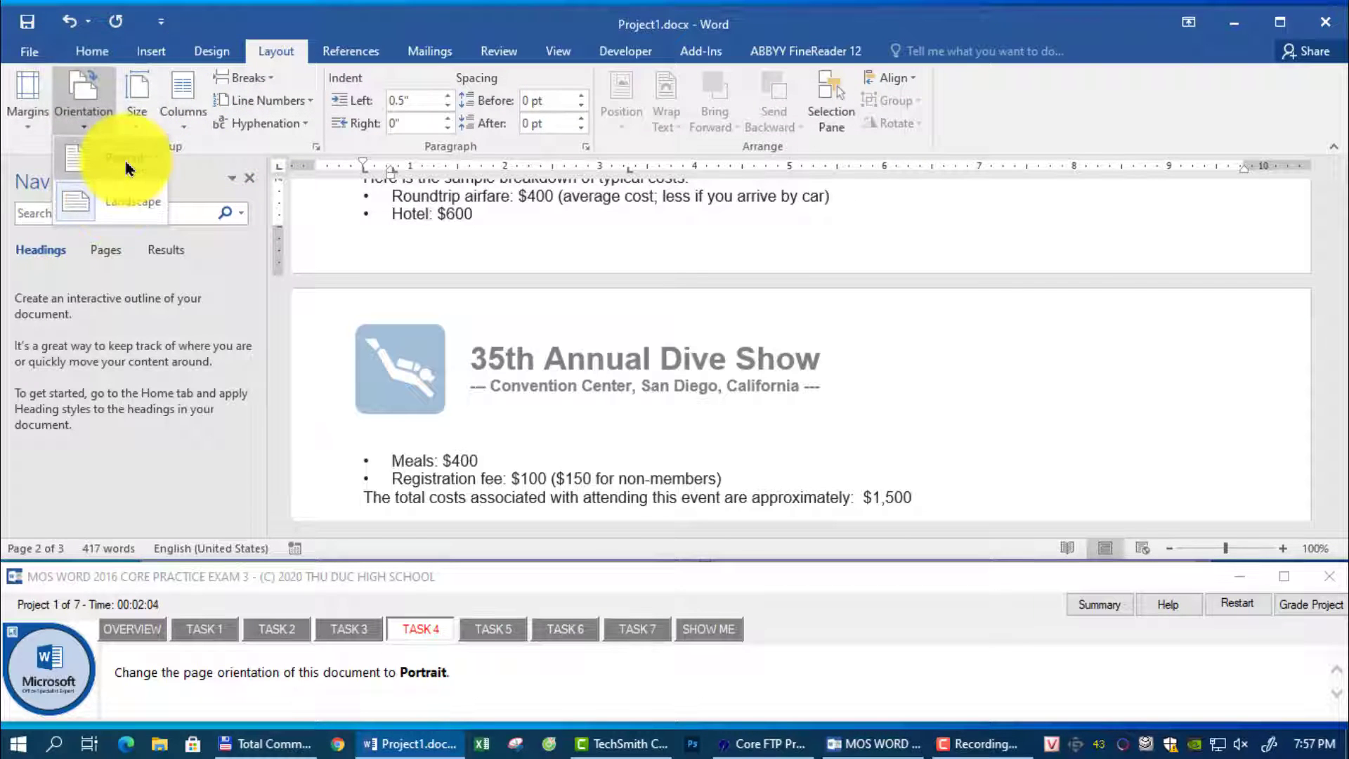
pyautogui.click(127, 167)
pyautogui.click(113, 251)
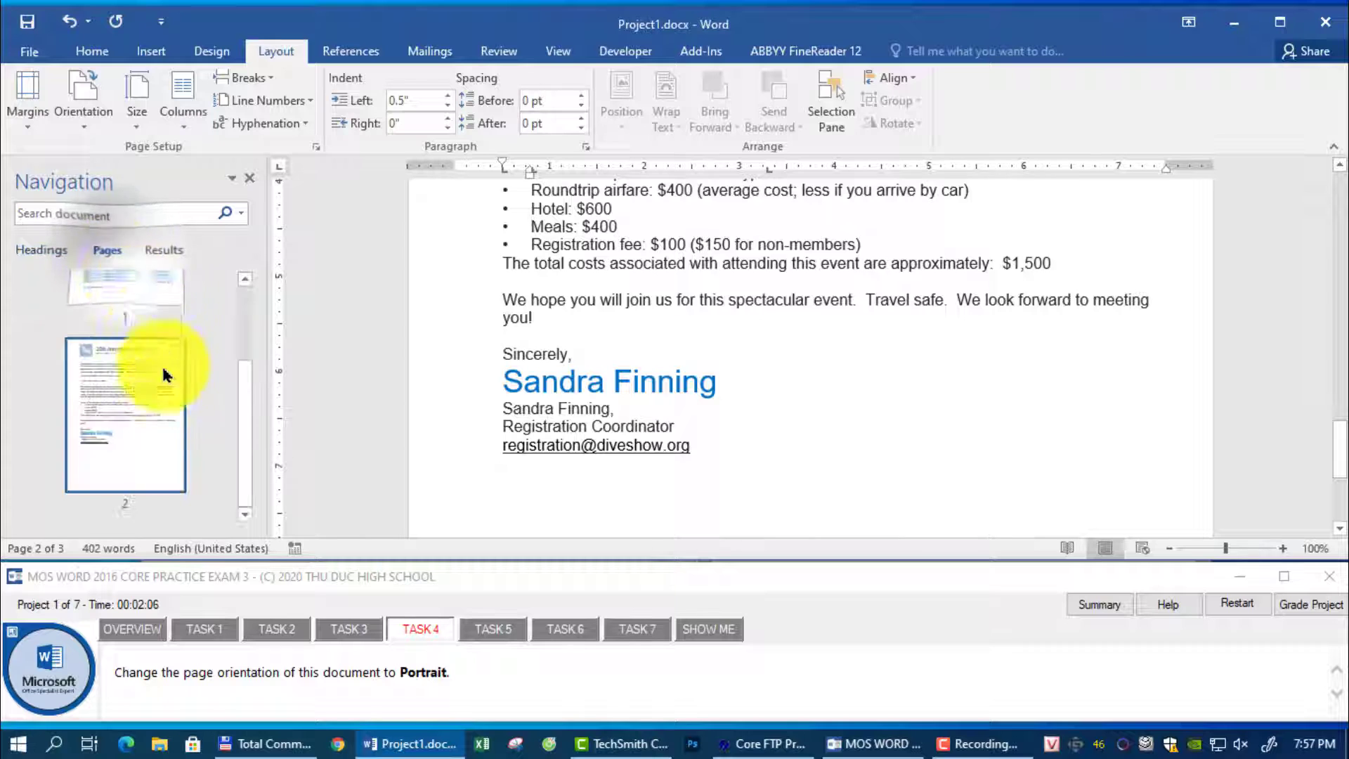
# - Show exam task 5 and change the document's theme to Integral
pyautogui.click(484, 632)
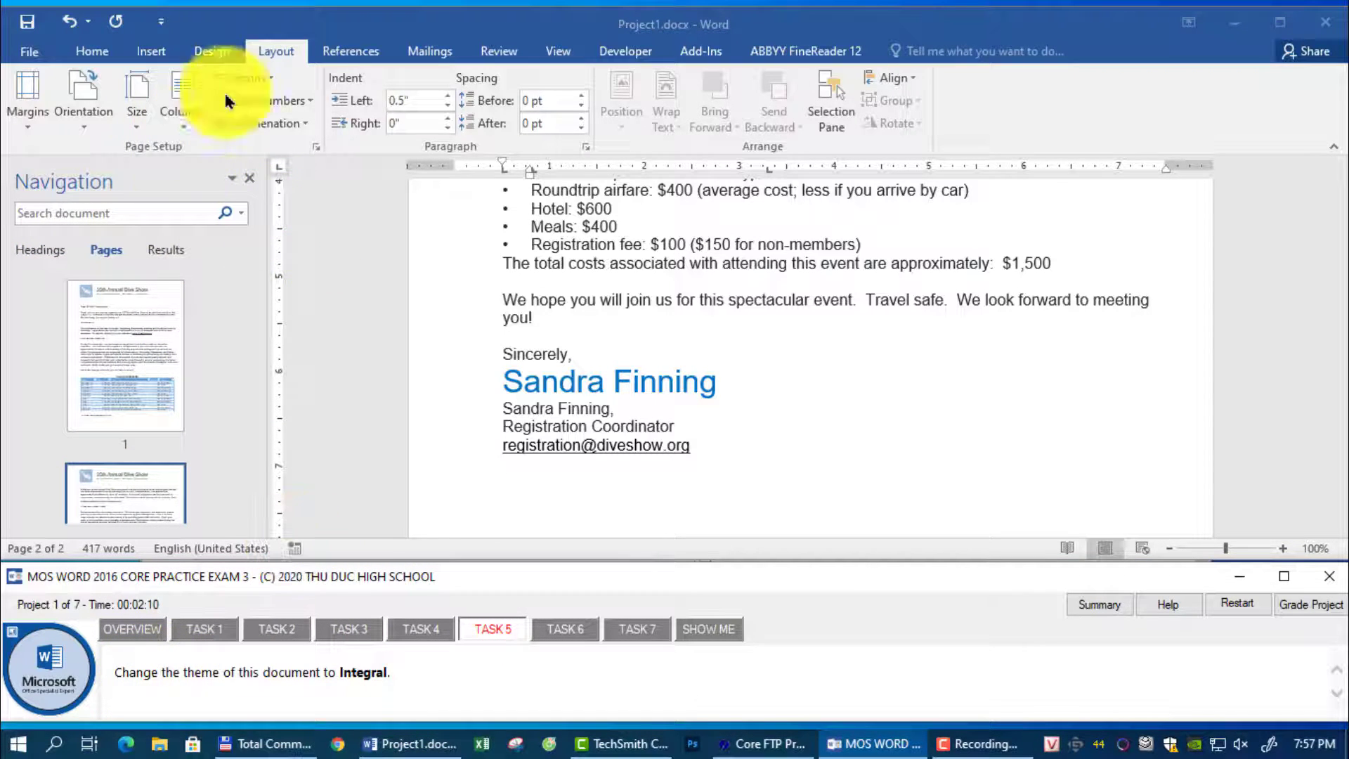
pyautogui.click(209, 53)
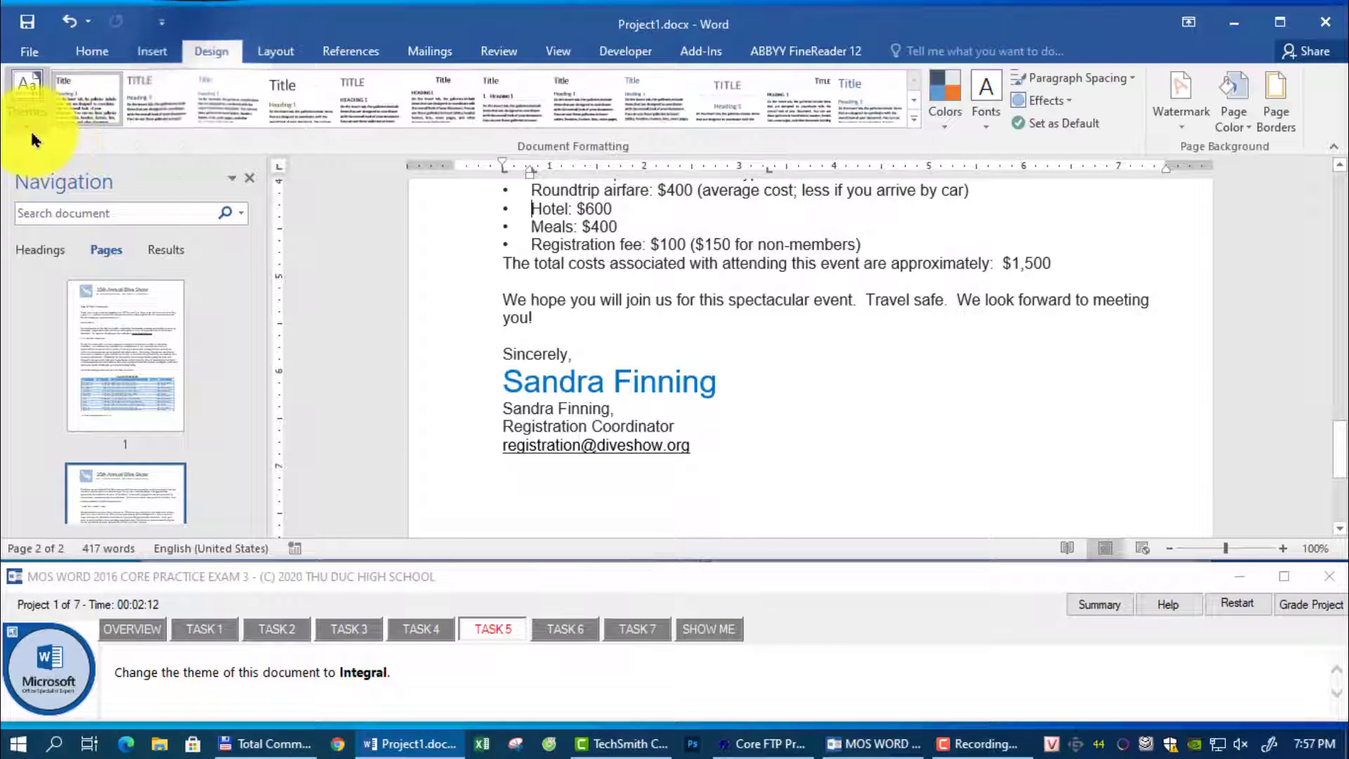
pyautogui.click(31, 128)
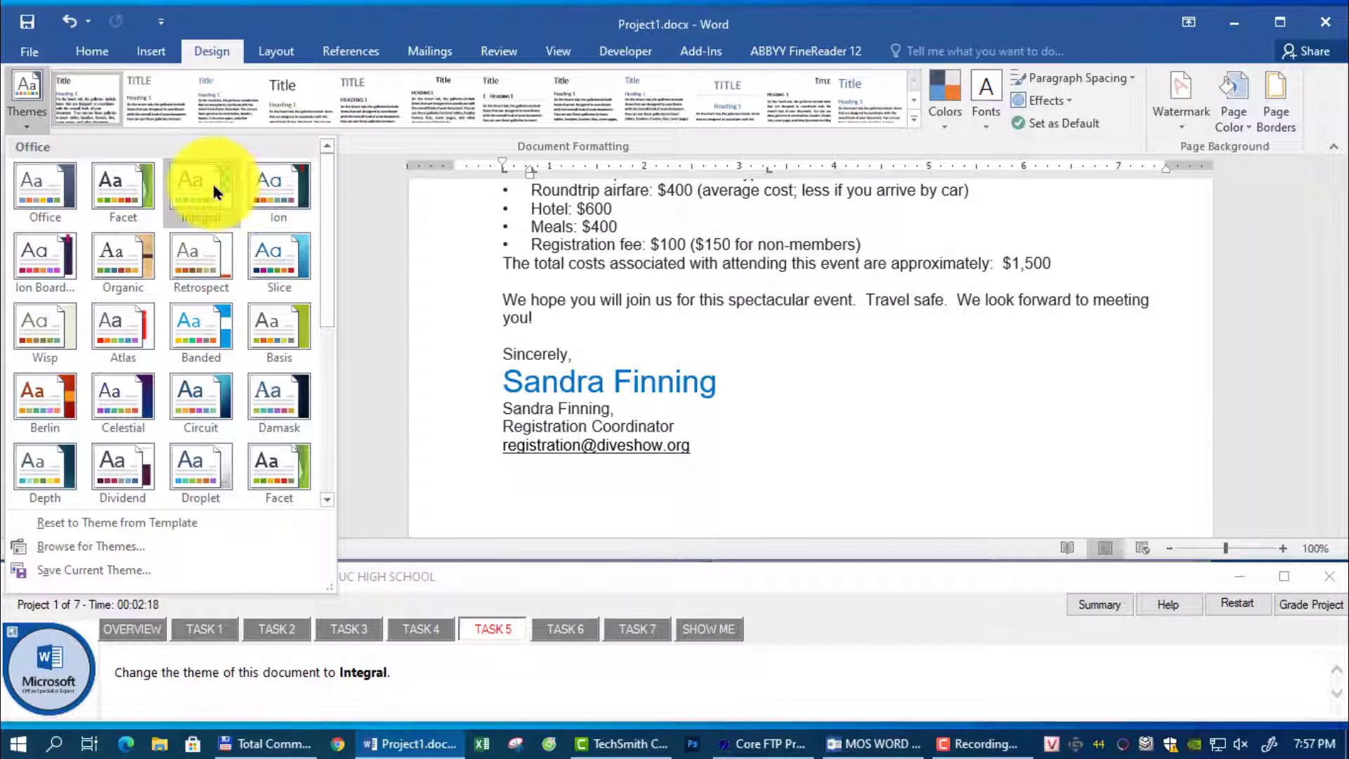
pyautogui.click(214, 192)
# - Show exam task 6, add the built-in Ion (Dark) footer to the document and leave footer editing
pyautogui.click(552, 629)
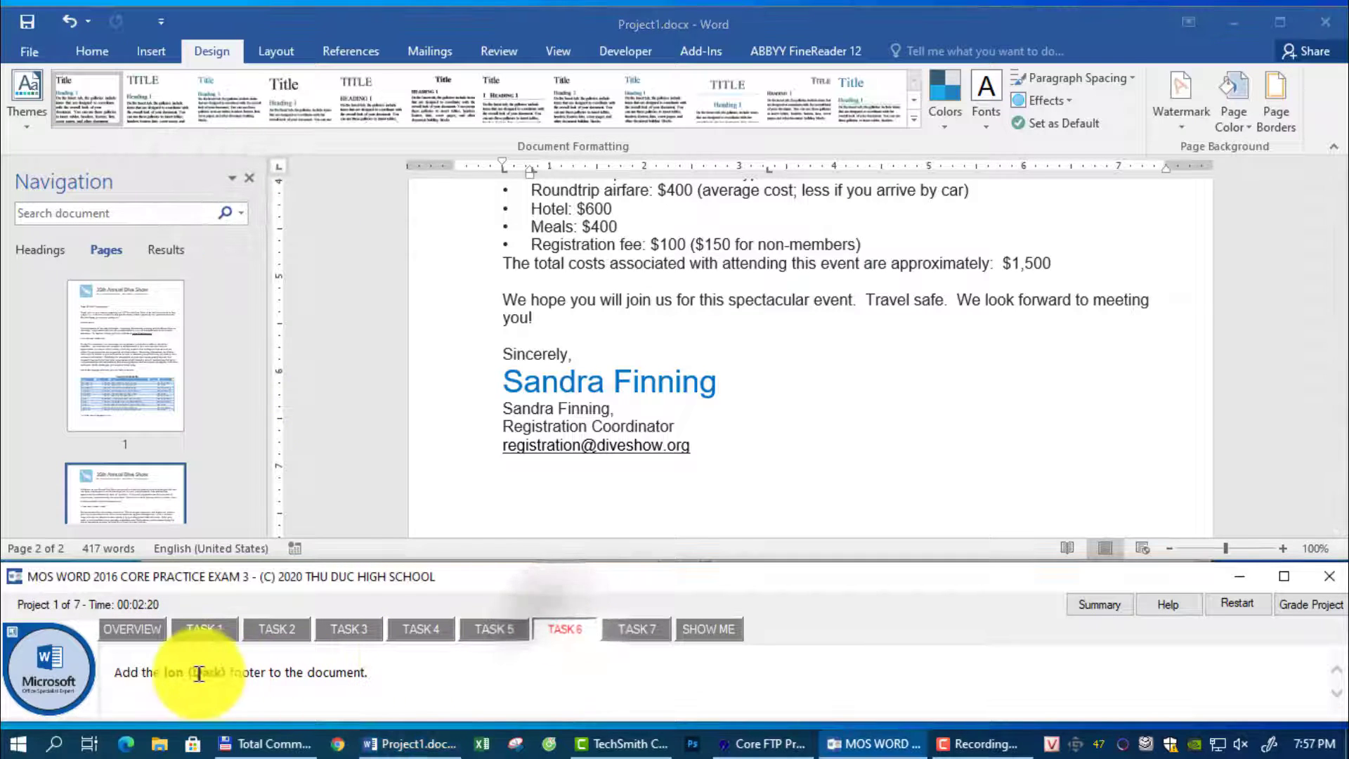
pyautogui.click(166, 54)
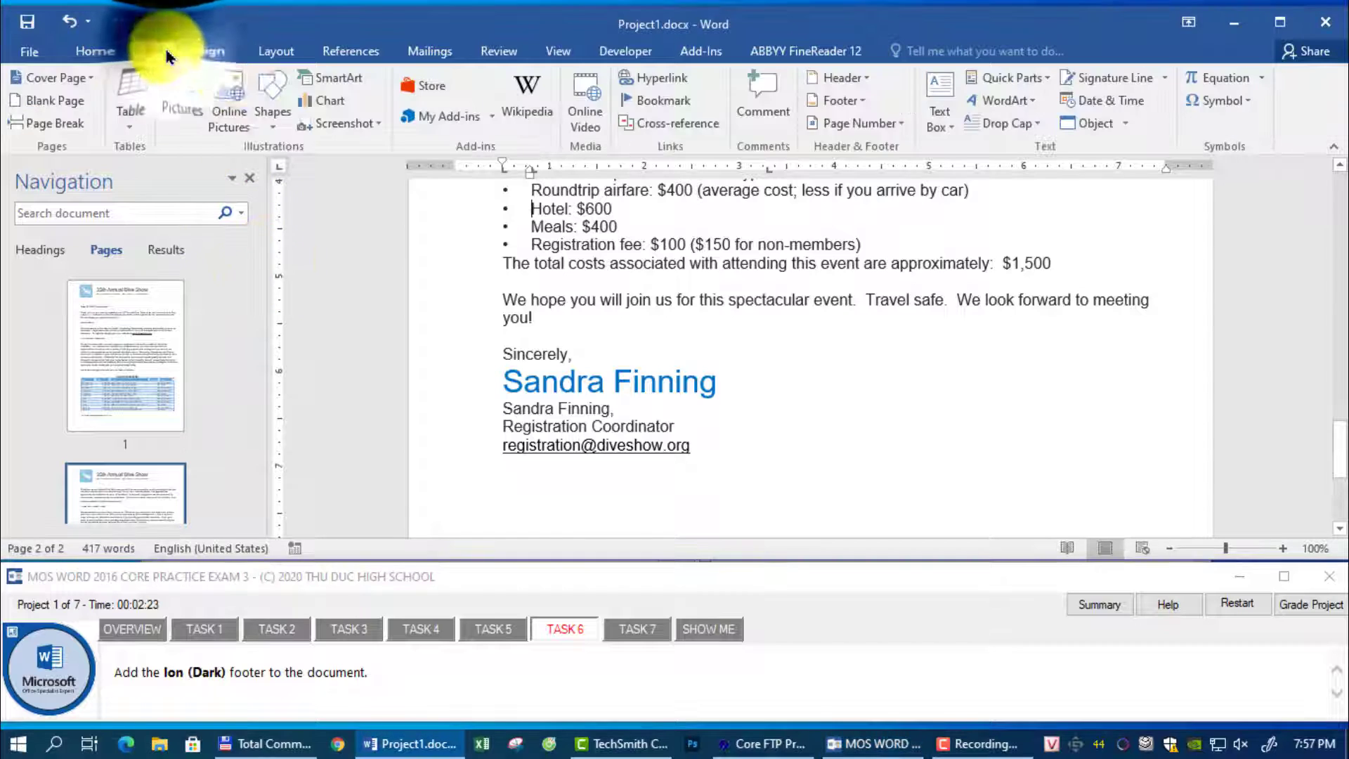
pyautogui.click(861, 100)
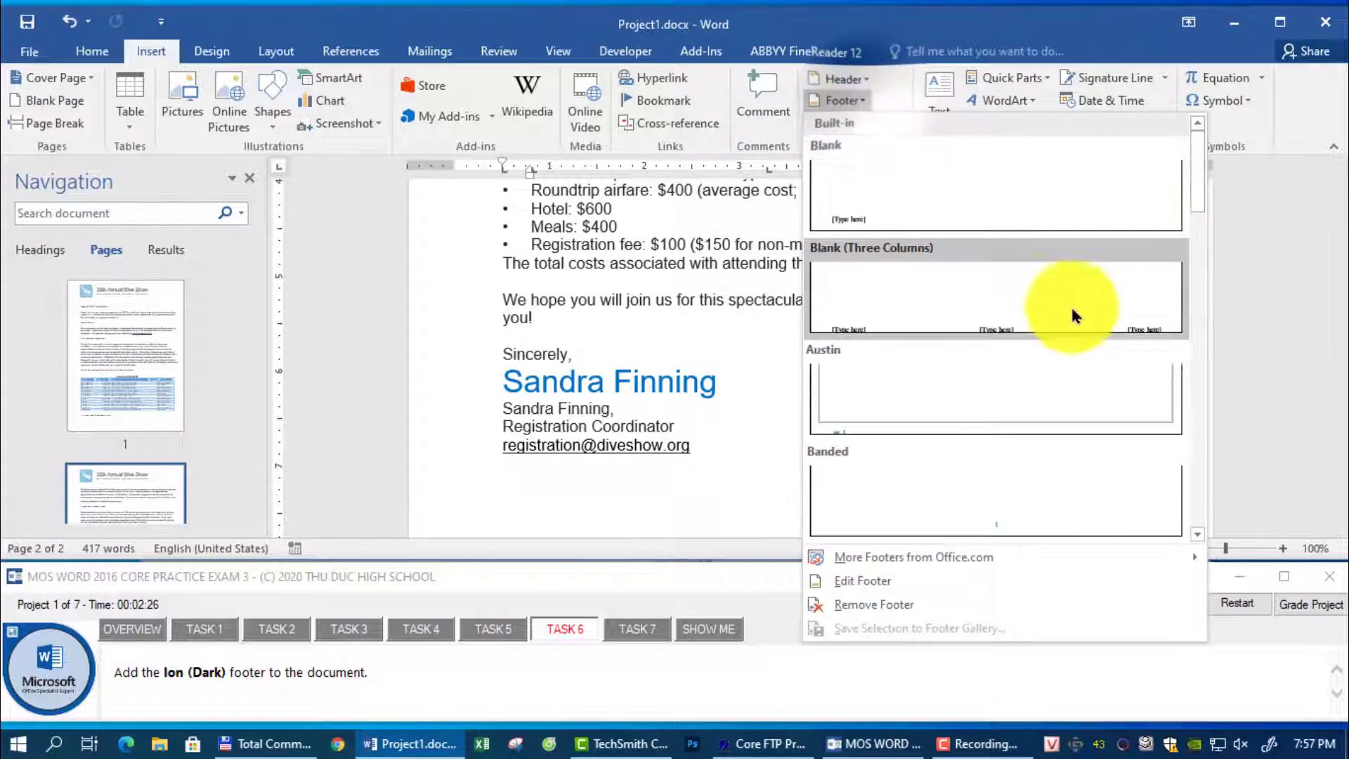
pyautogui.moveTo(1199, 206); pyautogui.dragTo(1201, 349)
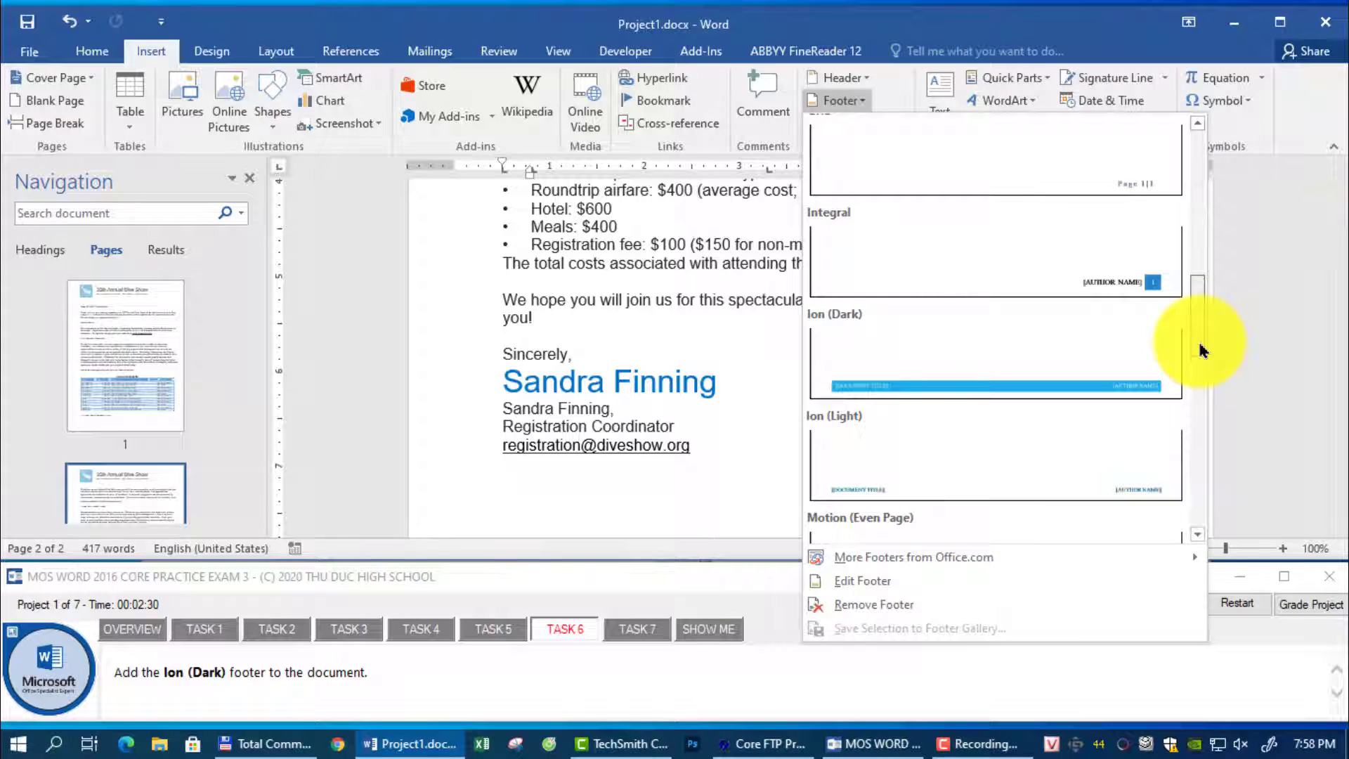
pyautogui.click(1008, 359)
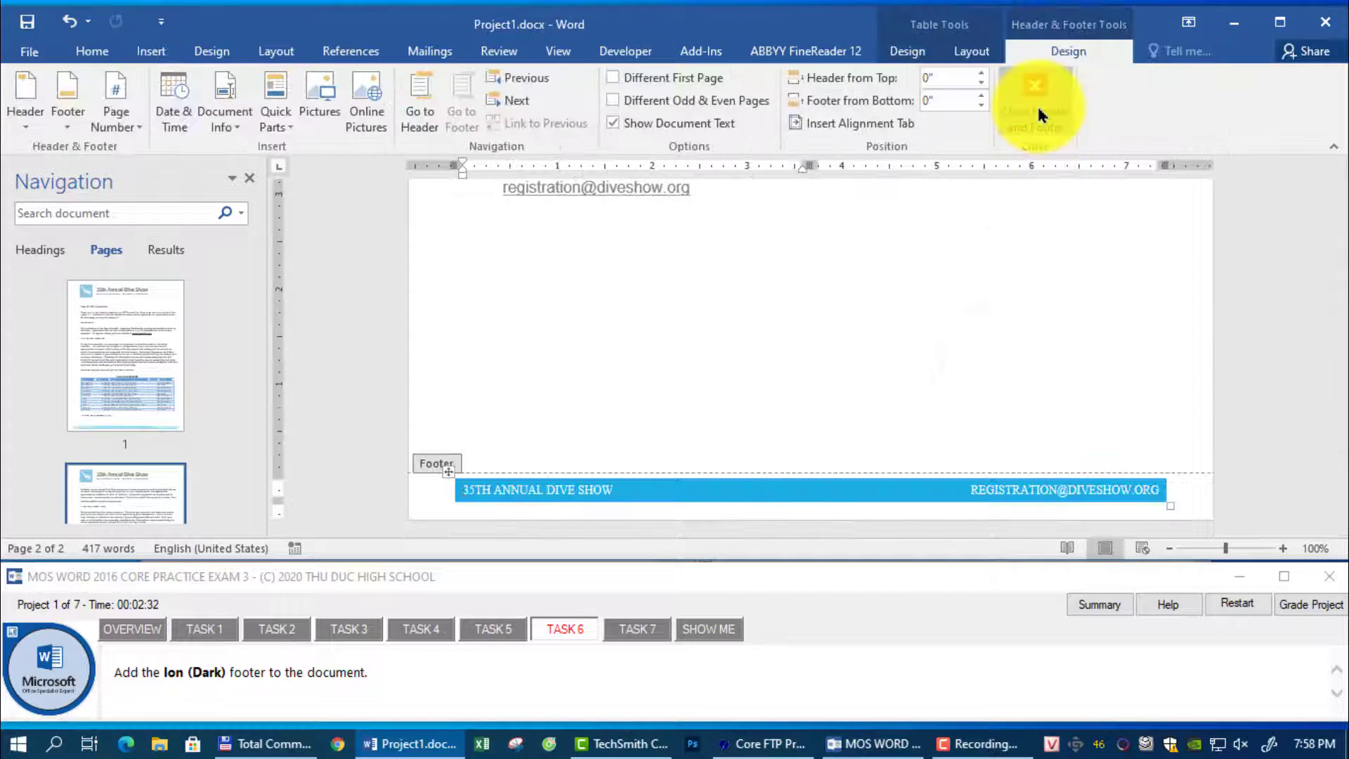
pyautogui.click(1038, 114)
# - Show exam task 7 and turn off Print in background in the advanced Word options
pyautogui.click(634, 628)
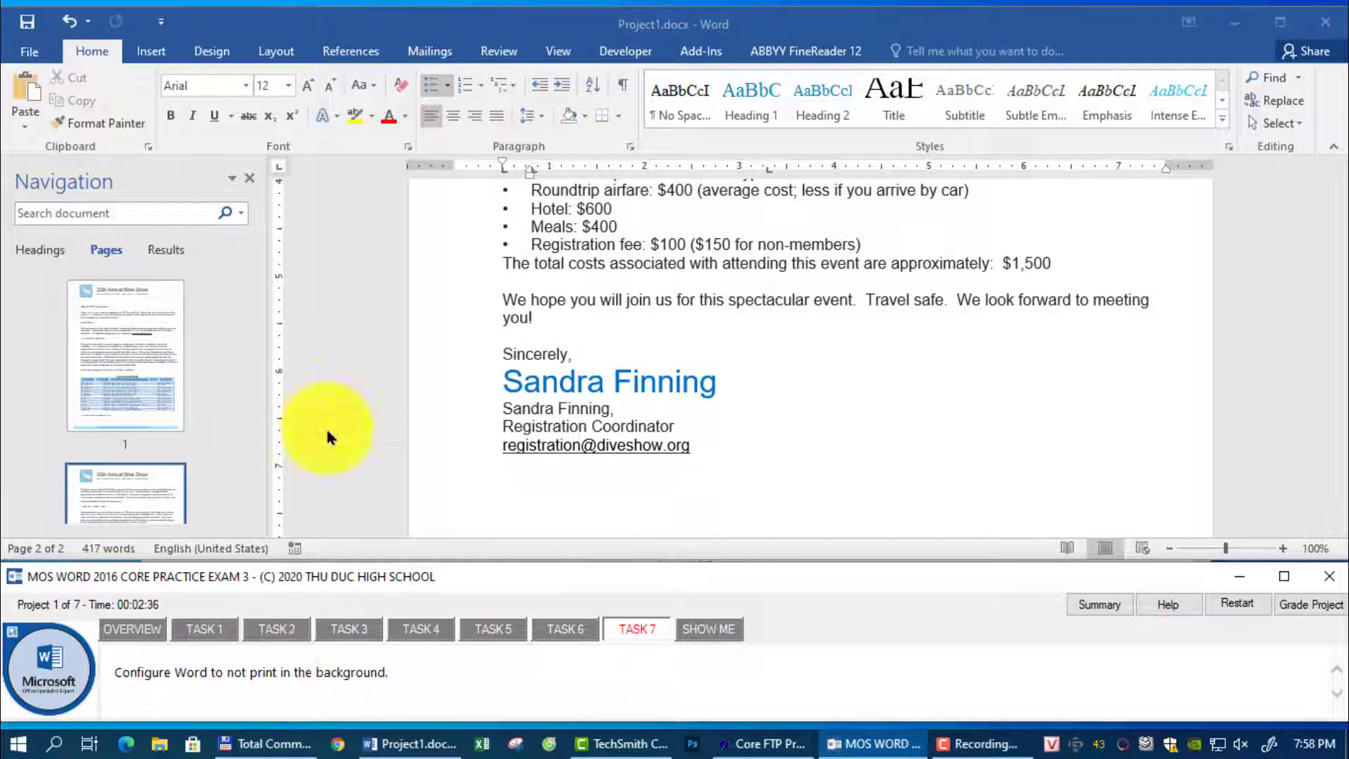
pyautogui.click(30, 50)
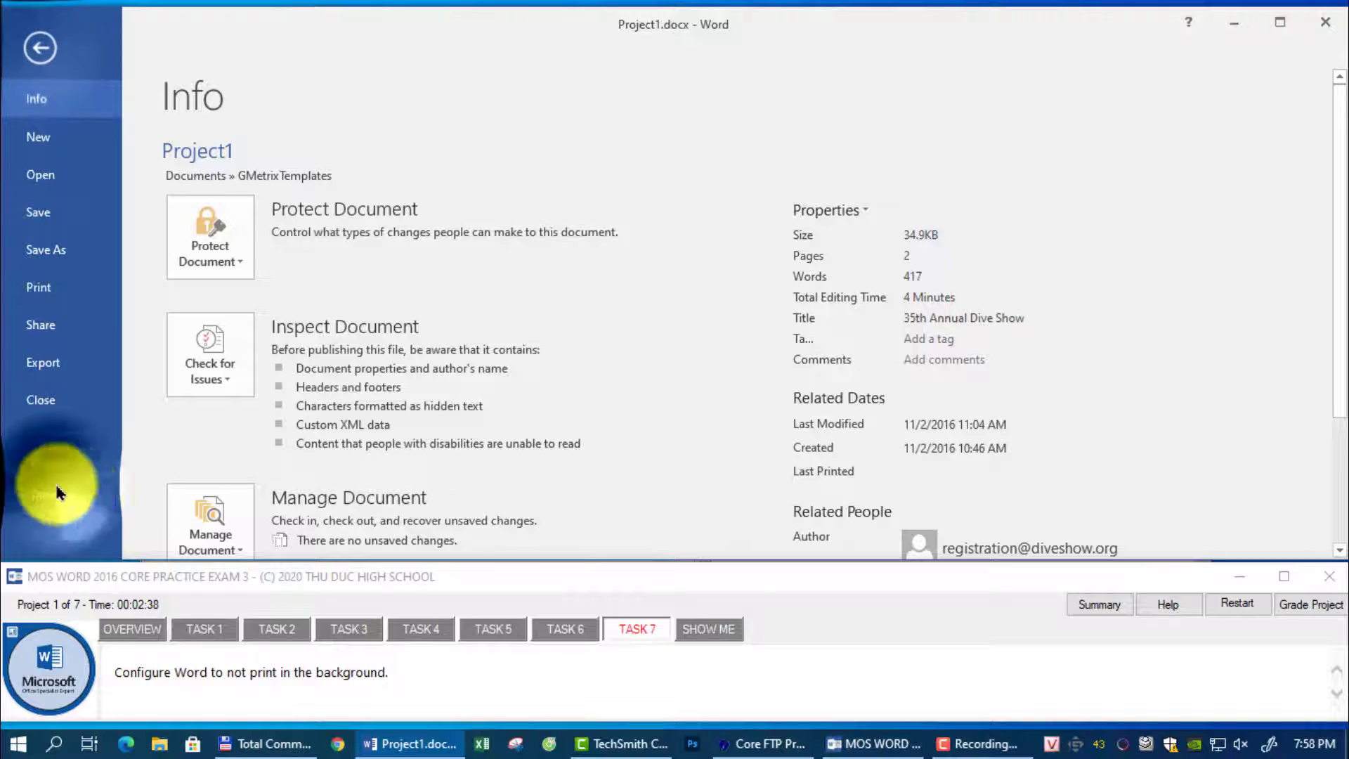
pyautogui.click(46, 496)
pyautogui.click(310, 205)
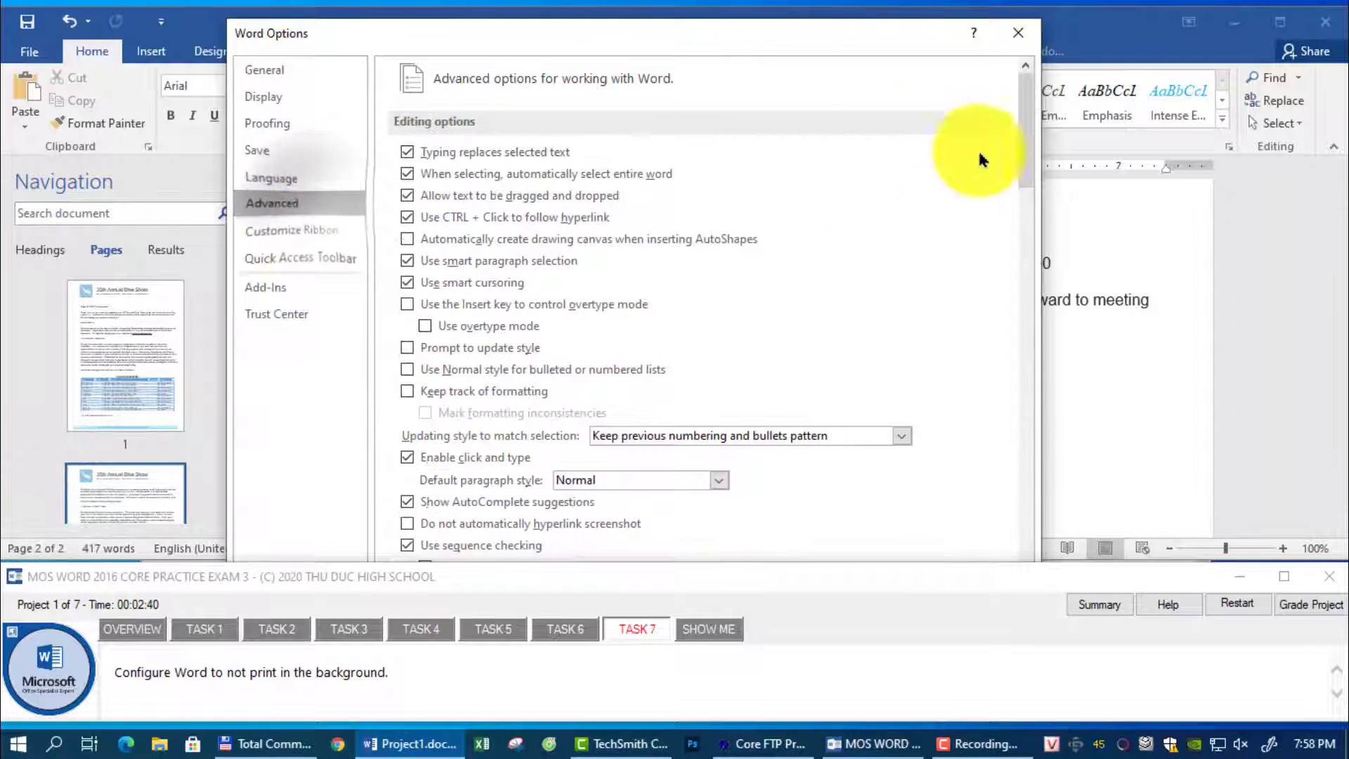
pyautogui.moveTo(1026, 175); pyautogui.dragTo(1024, 419)
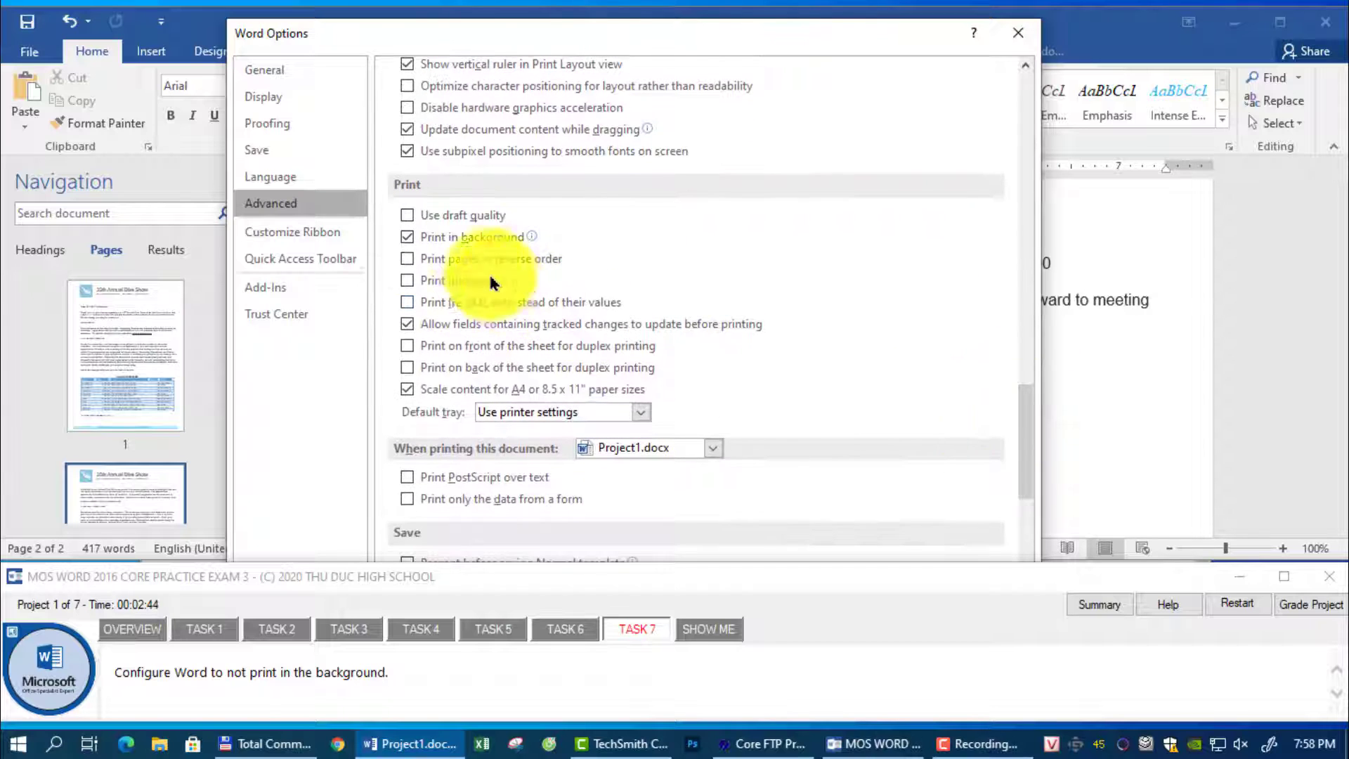
pyautogui.click(407, 237)
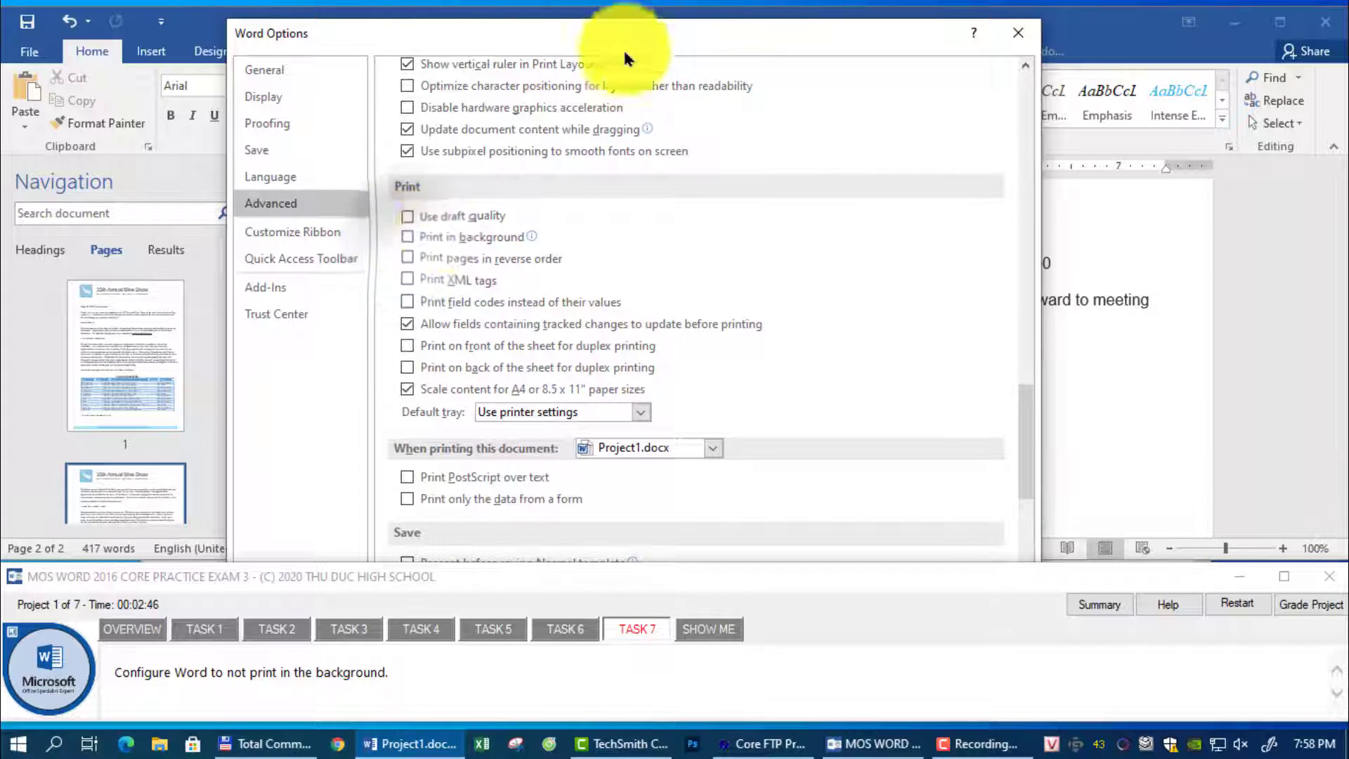
pyautogui.moveTo(626, 25); pyautogui.dragTo(645, 45)
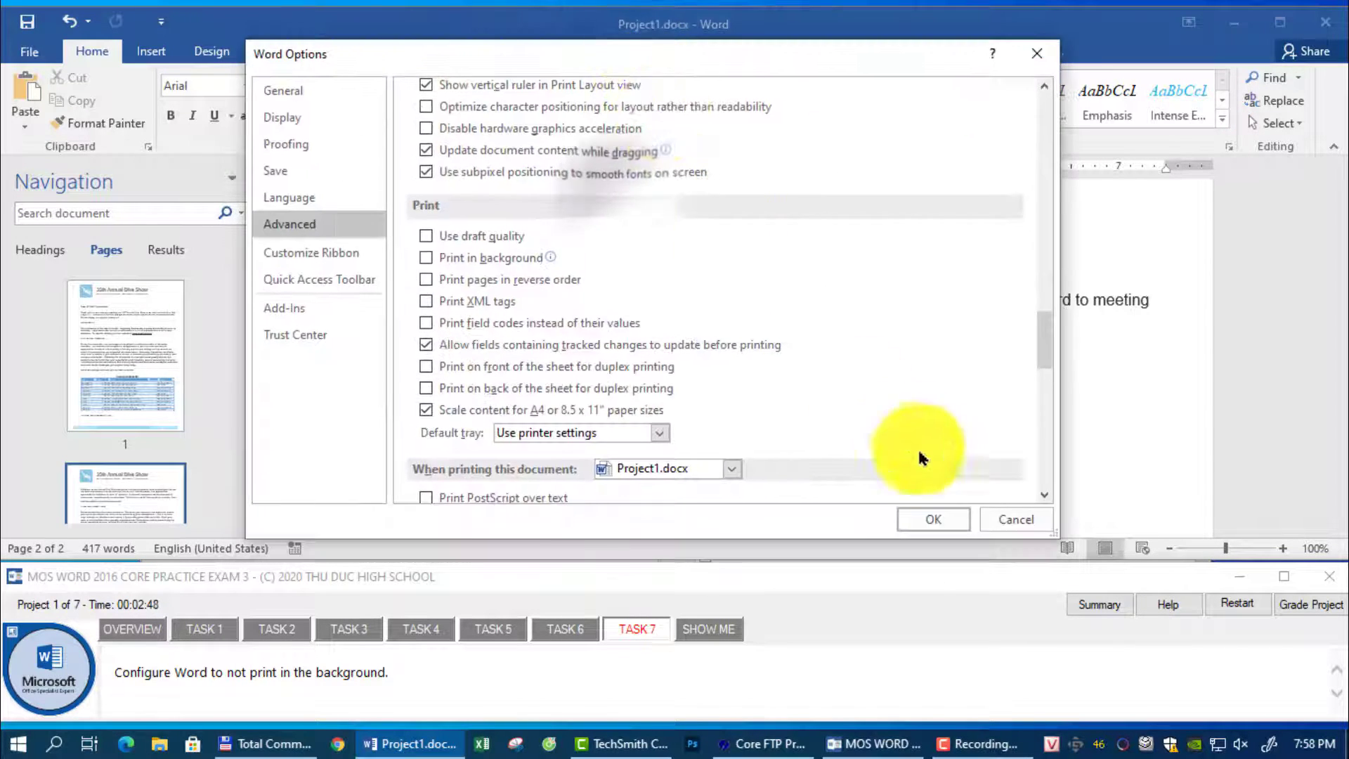
pyautogui.click(938, 519)
# - Submit Project 1 for grading and dismiss the Document Recovery pane in Project 2
pyautogui.click(1304, 604)
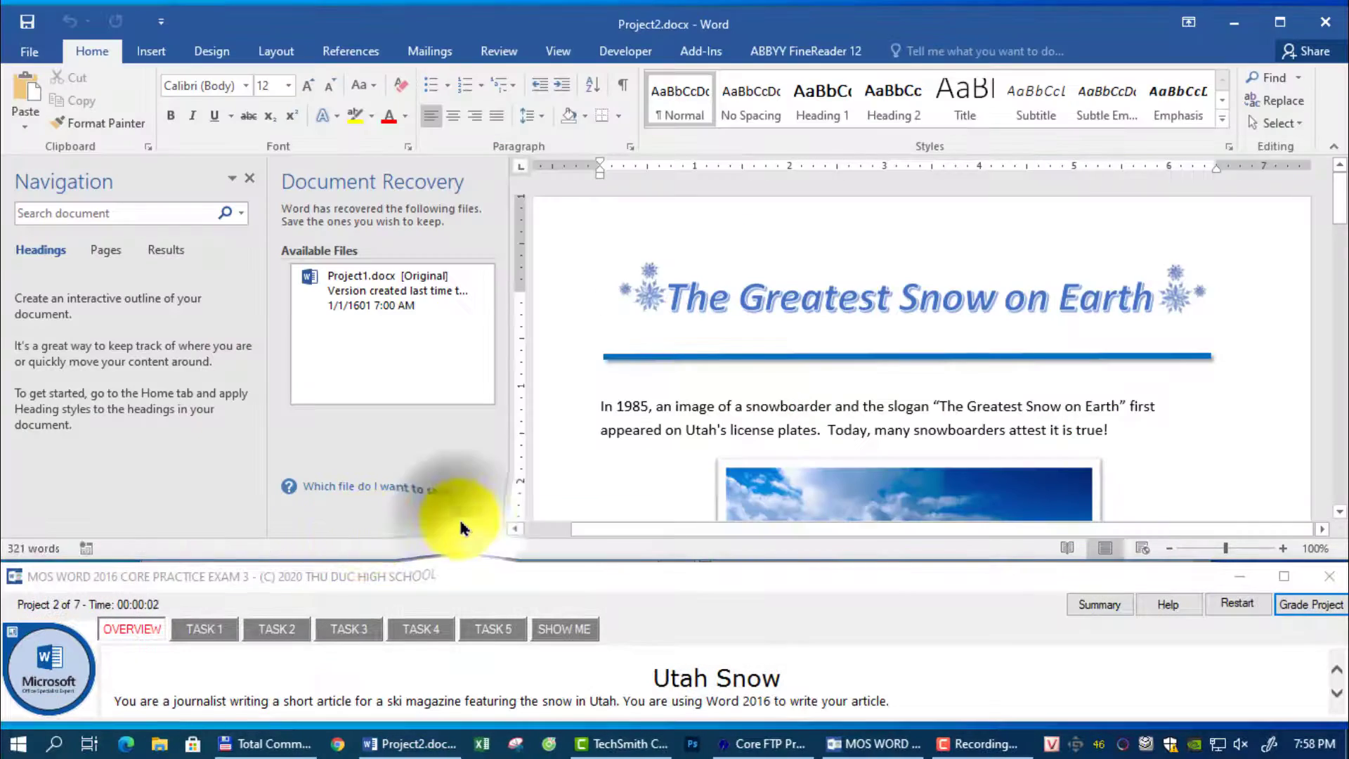
pyautogui.click(469, 512)
# - Show exam task 1 of Project 2 and apply the Lines (Distinctive) style set to the document
pyautogui.click(222, 627)
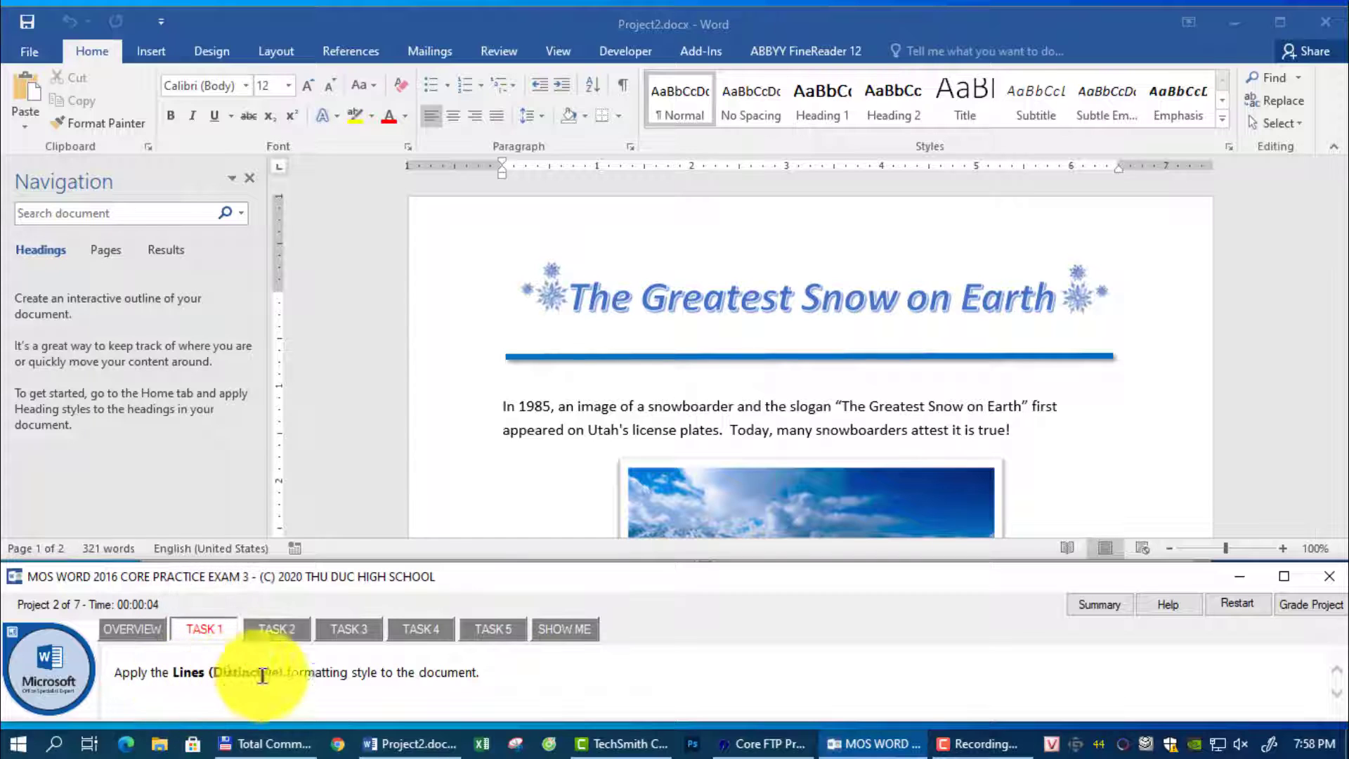
pyautogui.click(214, 53)
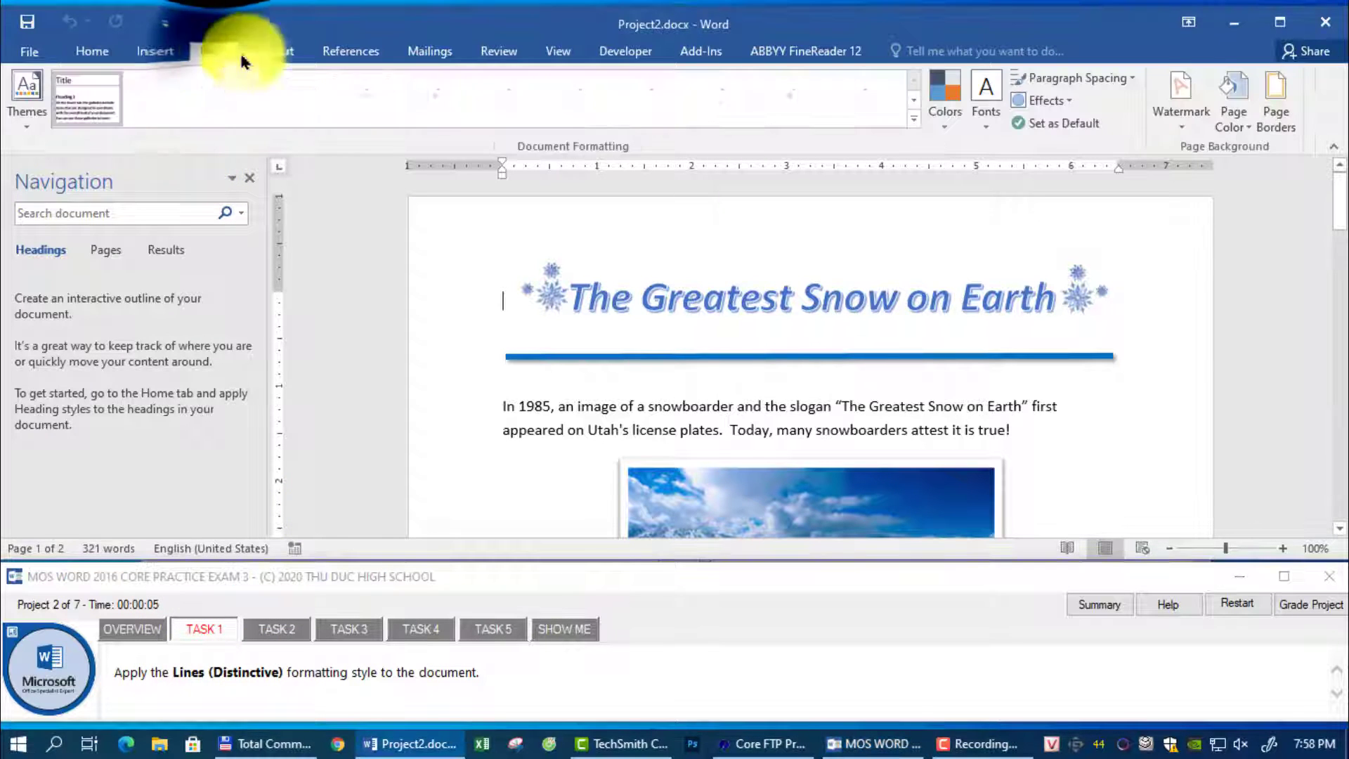
pyautogui.click(906, 134)
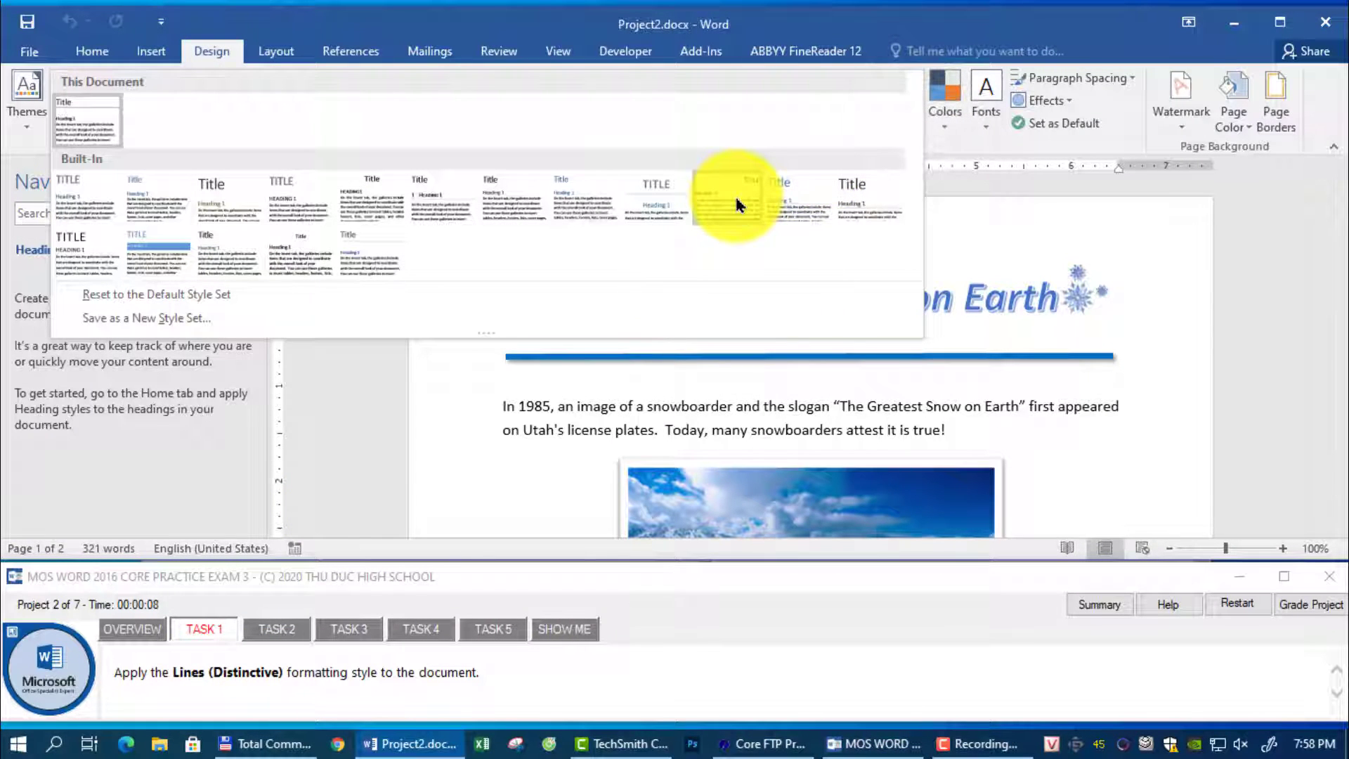
pyautogui.click(735, 192)
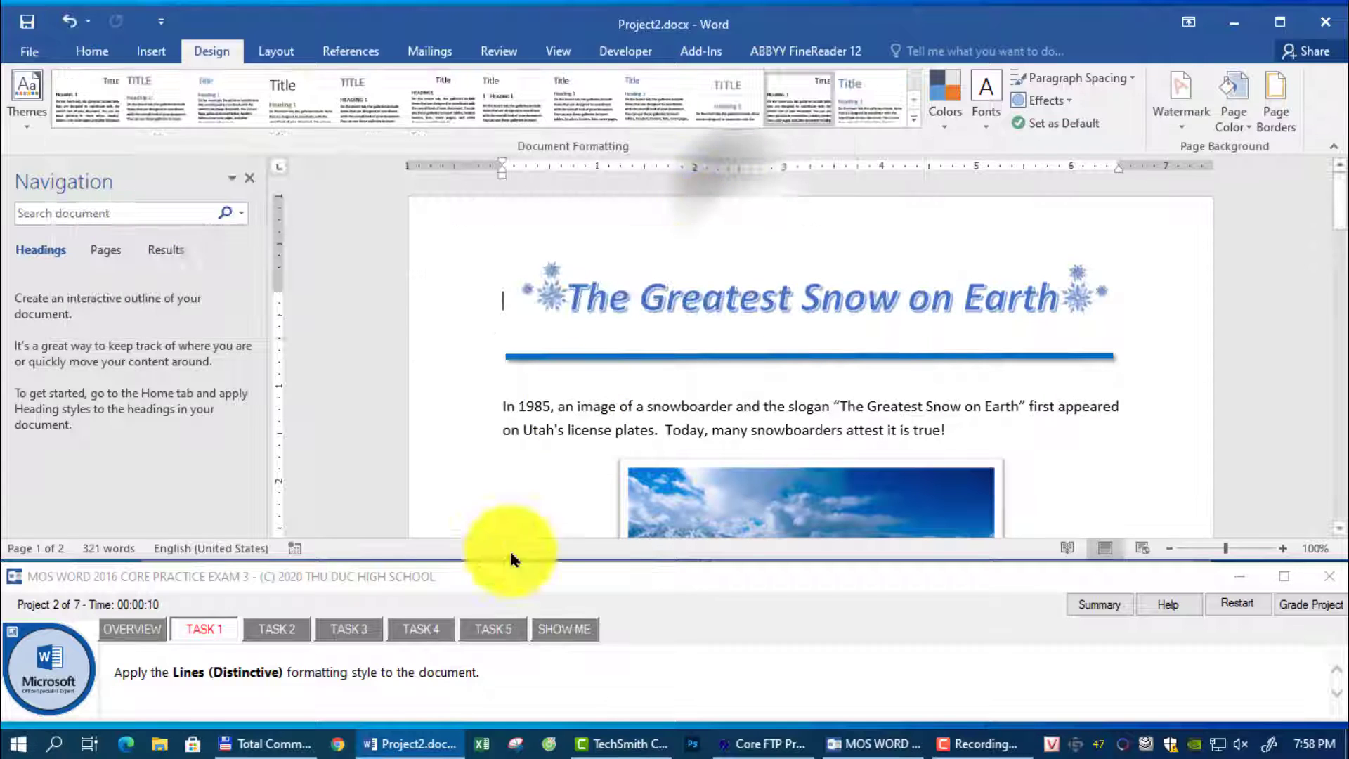
# - Show exam task 2, add a bottom-of-page number in the Bold Numbers 3 format and leave footer editing
pyautogui.click(281, 626)
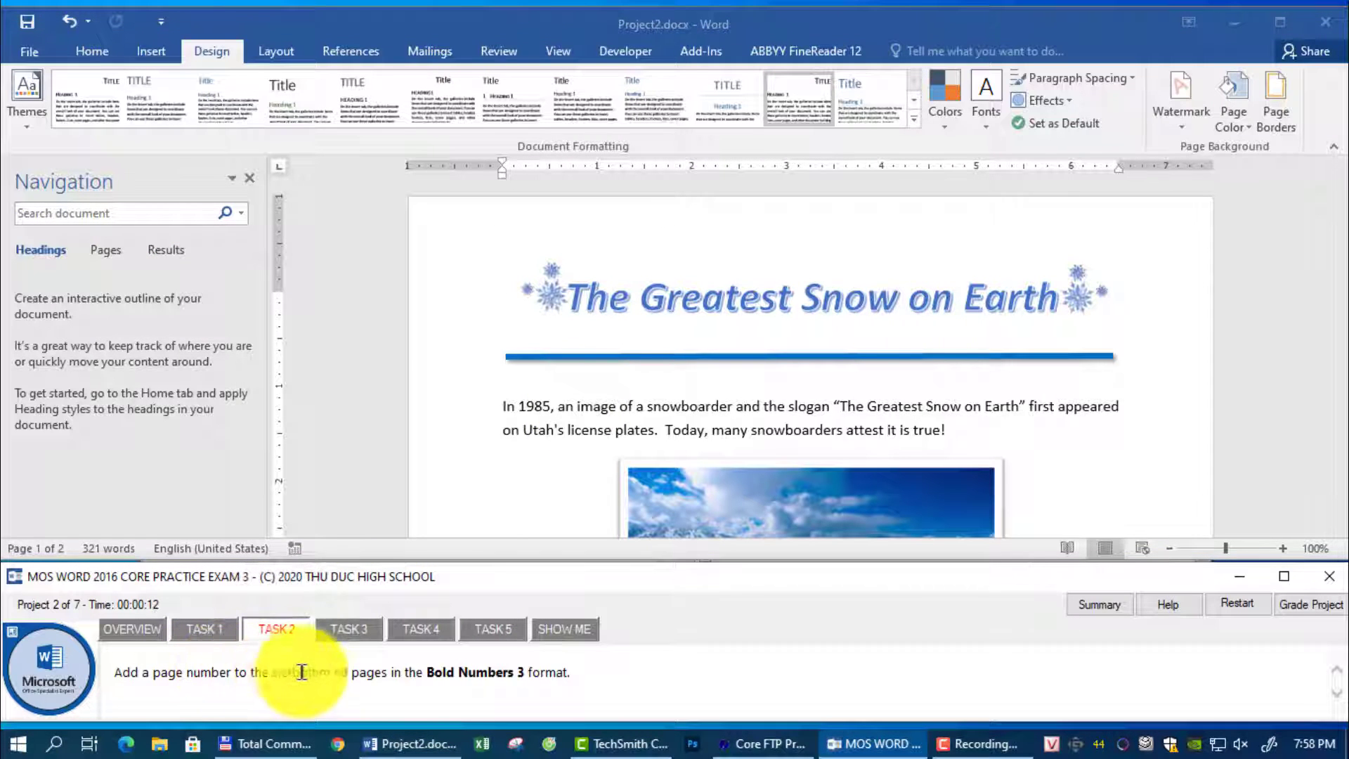
pyautogui.click(157, 52)
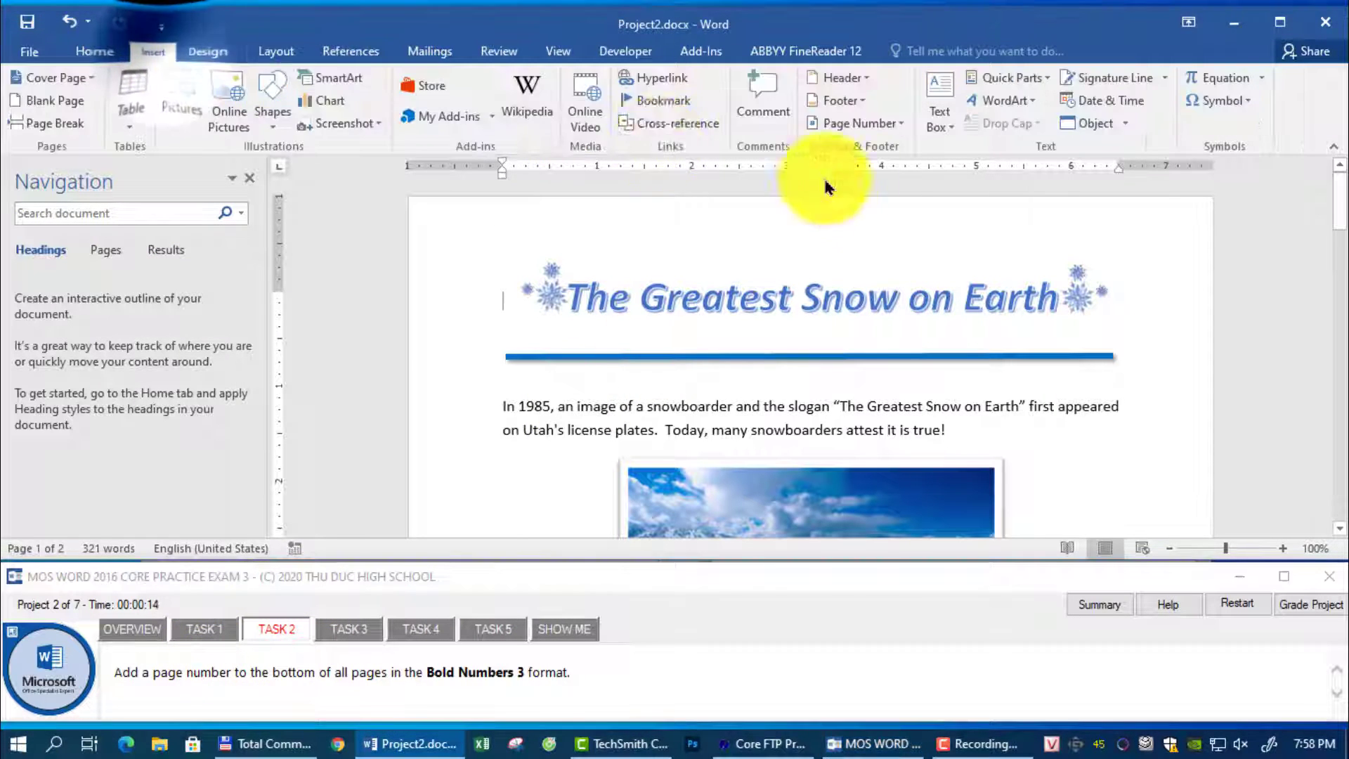
pyautogui.click(905, 127)
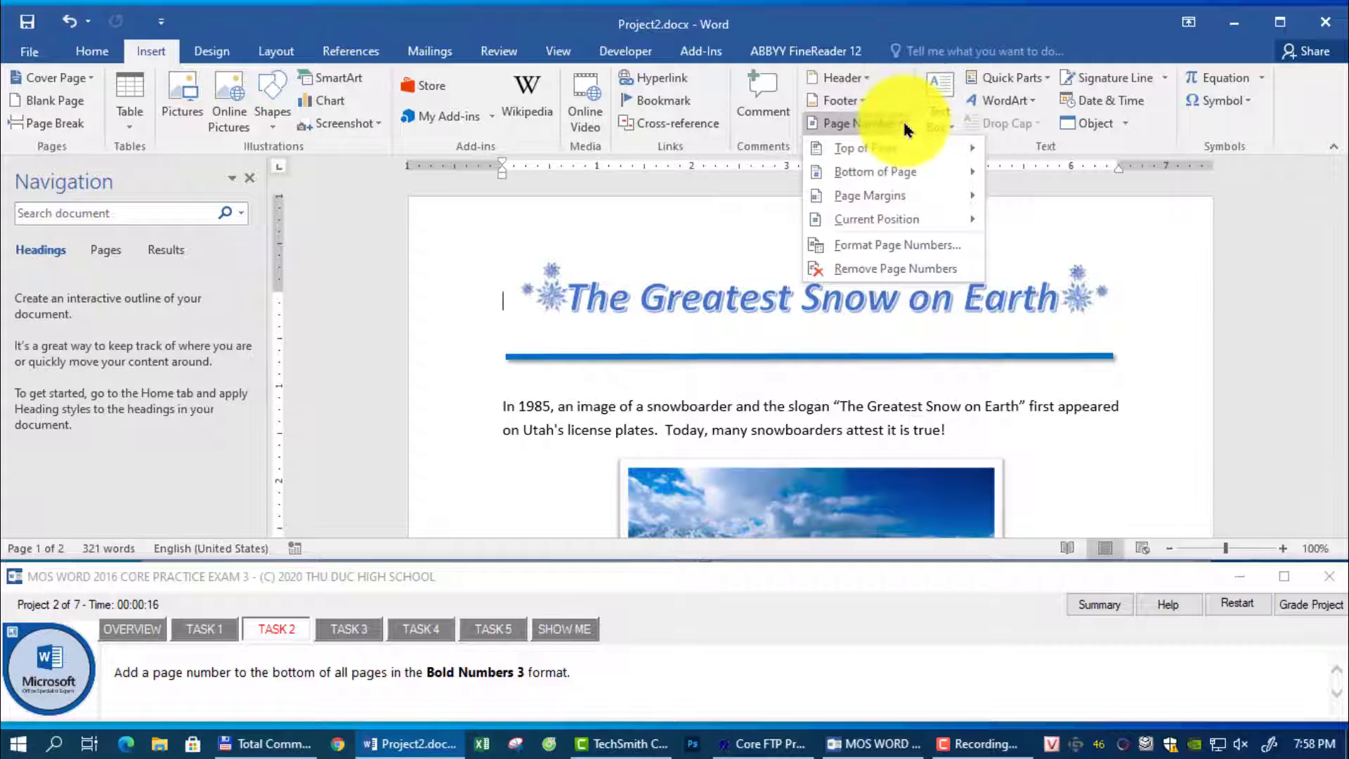
pyautogui.moveTo(876, 169)
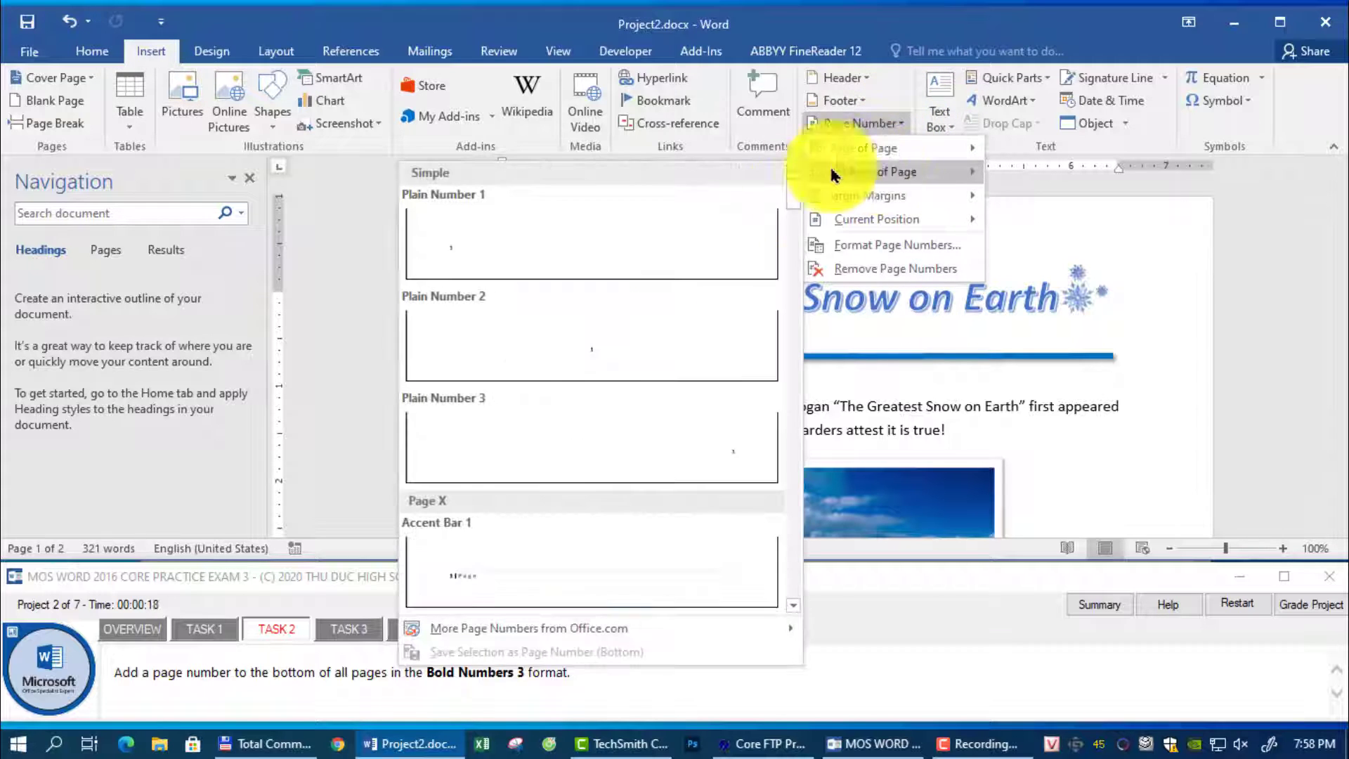
pyautogui.moveTo(795, 206); pyautogui.dragTo(790, 250)
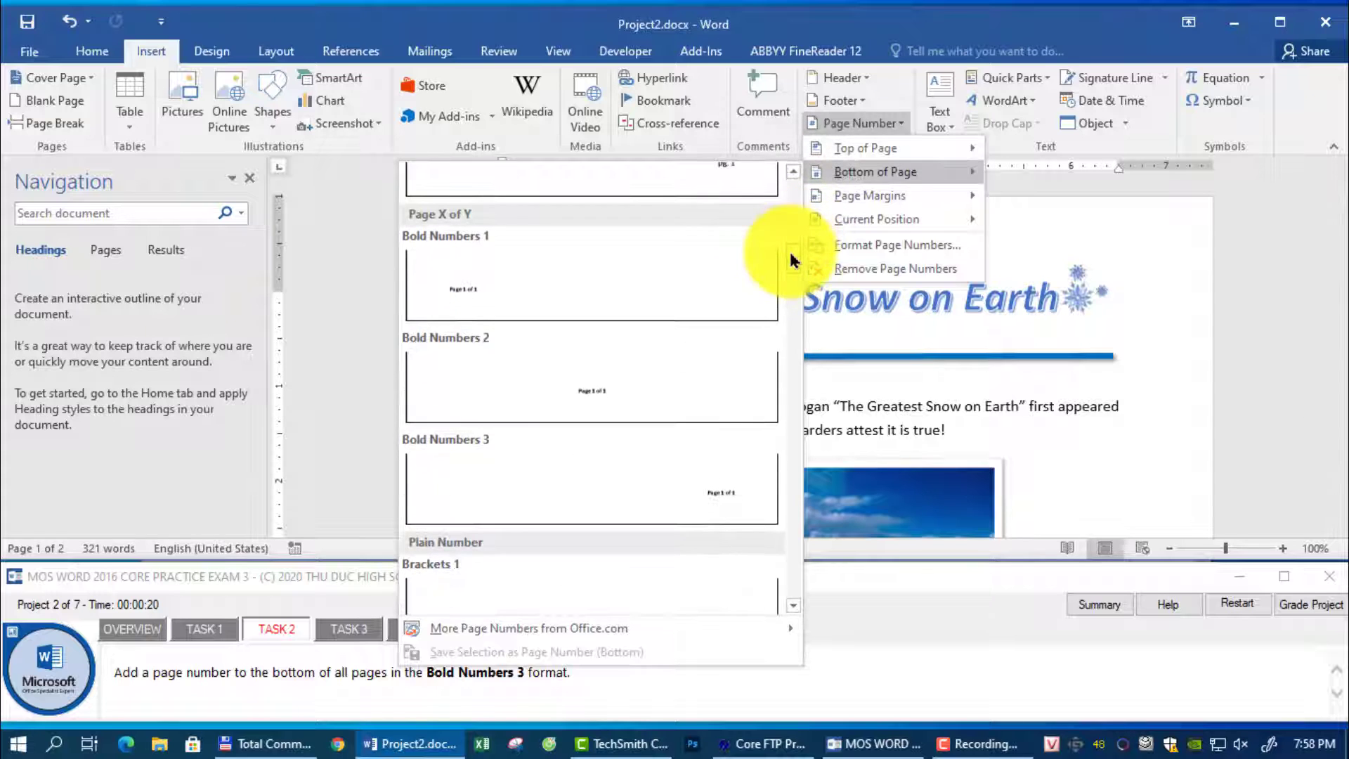
pyautogui.click(469, 478)
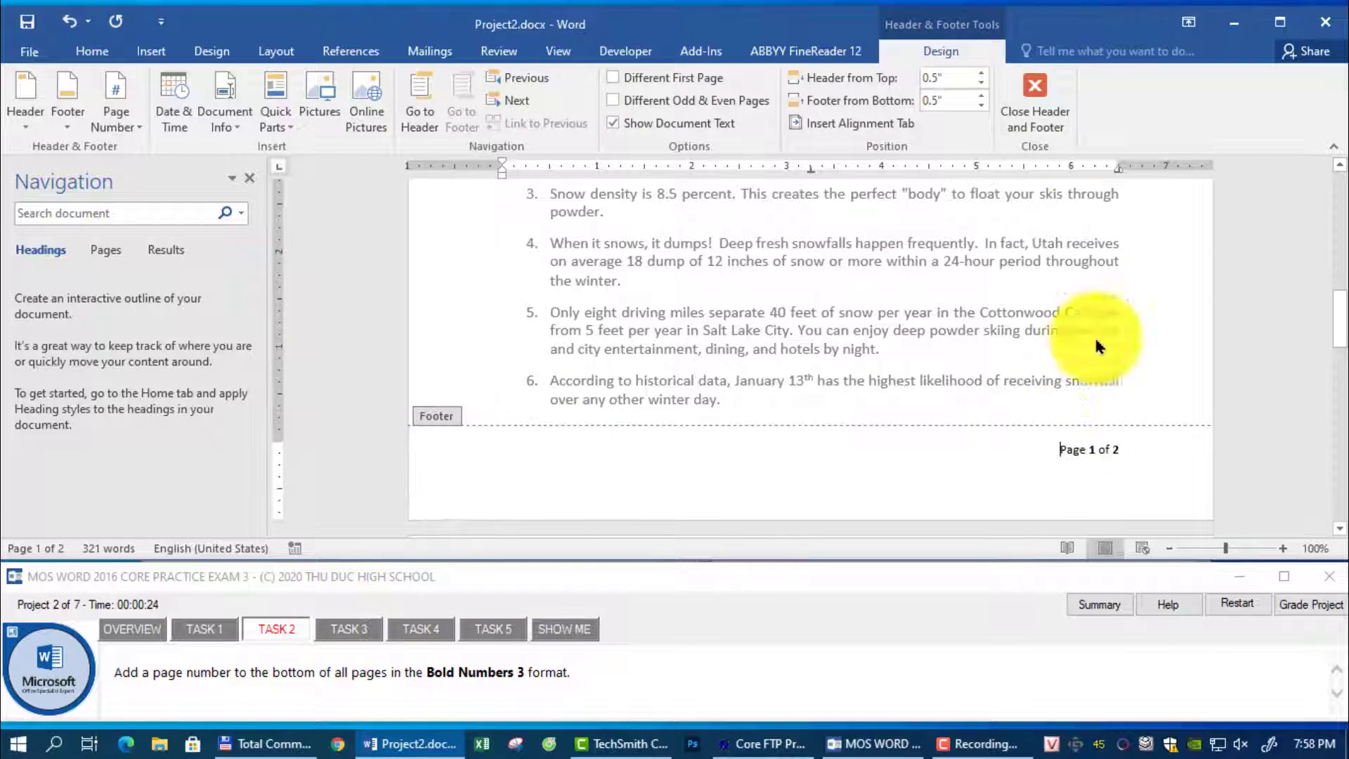
pyautogui.click(1033, 123)
# - Show exam task 3 and add the DRAFT 1 watermark to all pages of the document
pyautogui.click(375, 625)
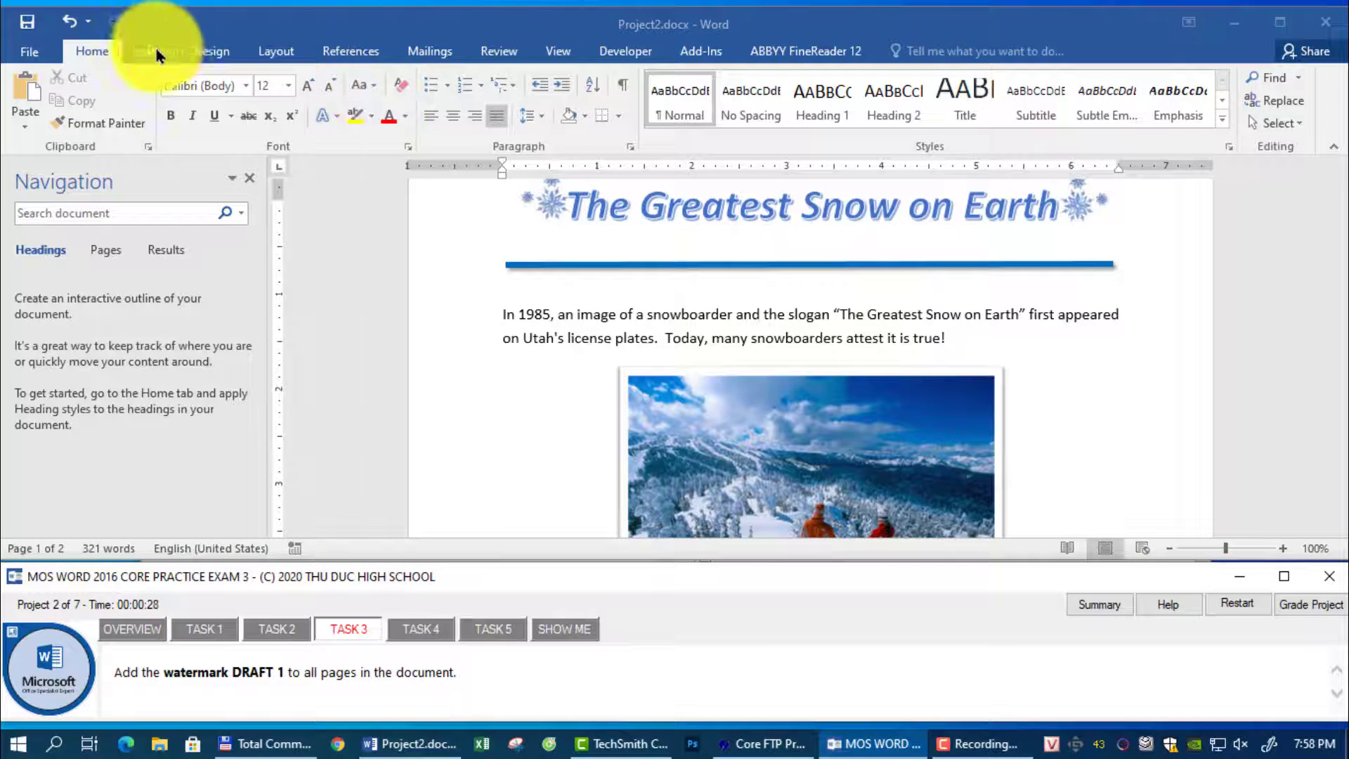
pyautogui.click(212, 51)
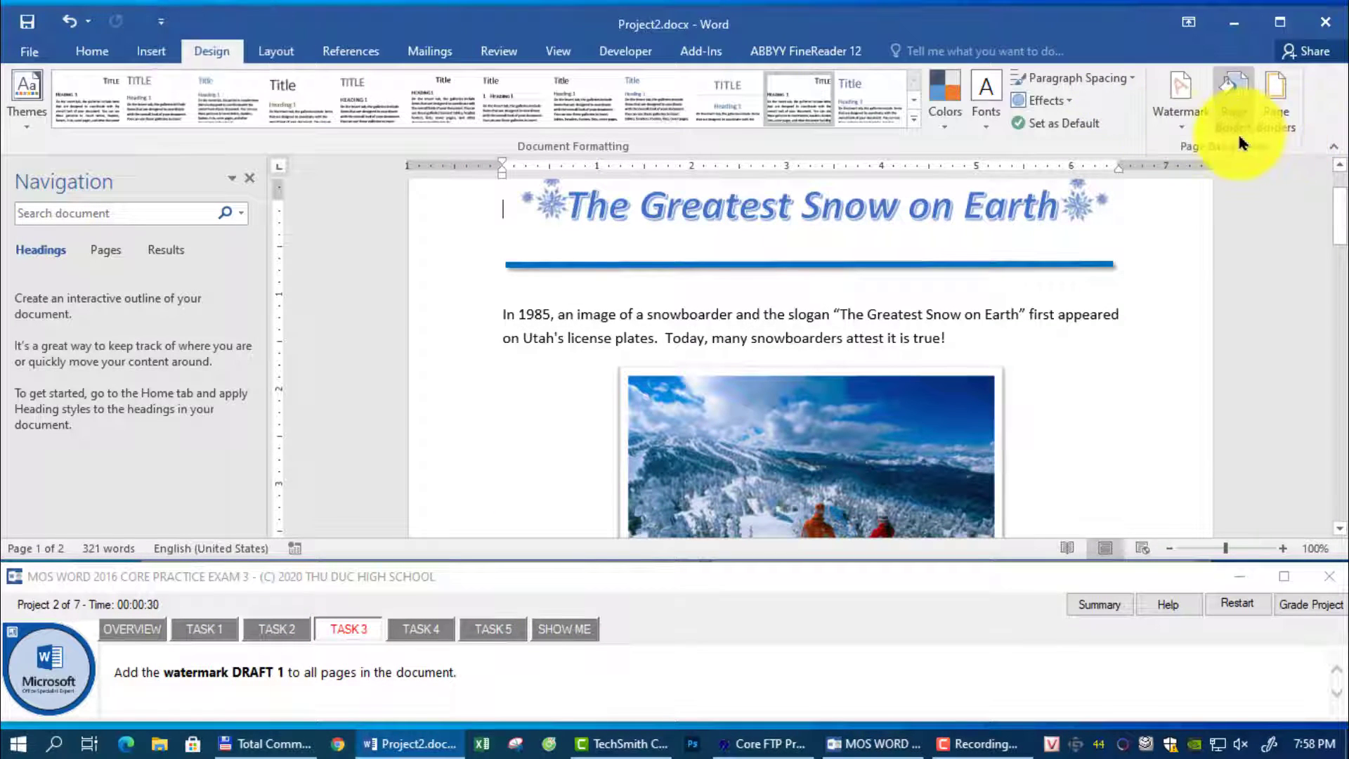
pyautogui.click(1184, 112)
pyautogui.click(1346, 225)
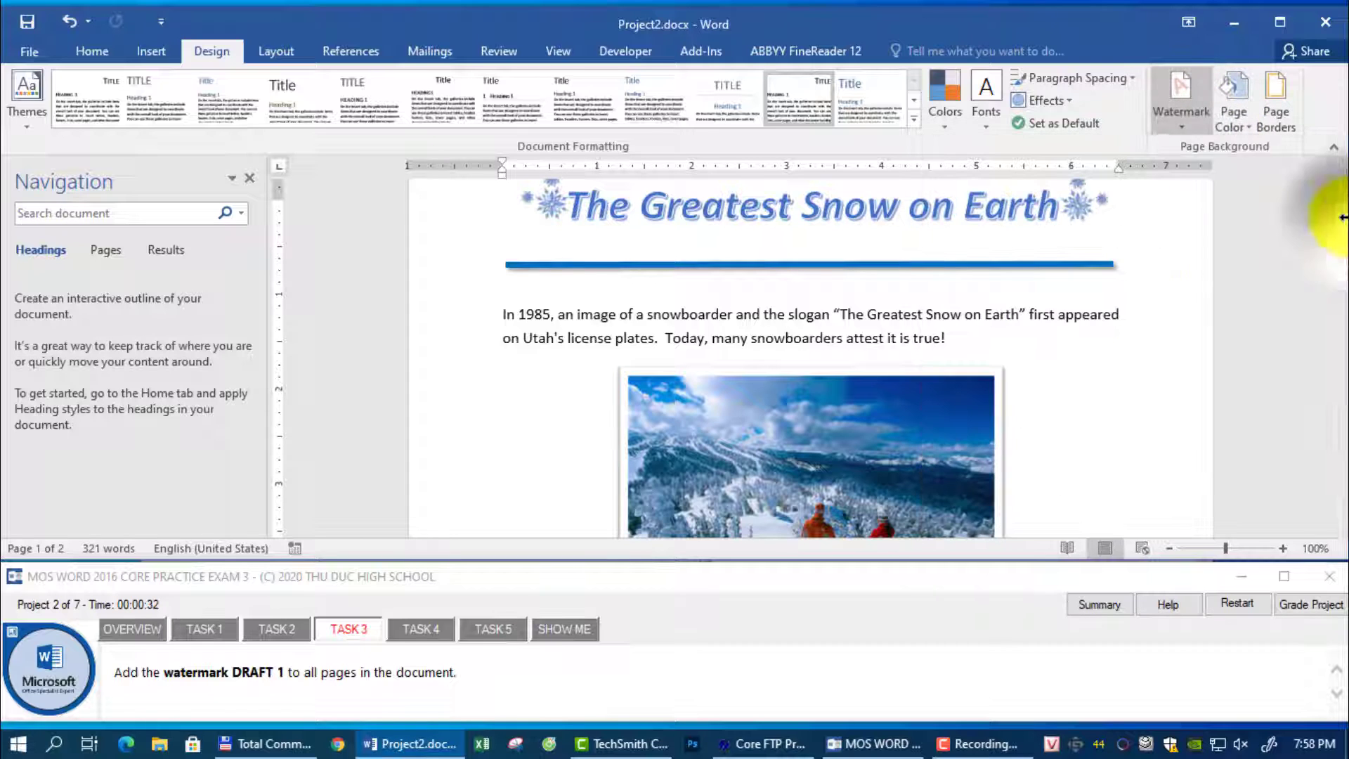
pyautogui.click(1187, 127)
pyautogui.moveTo(1333, 223); pyautogui.dragTo(1335, 306)
pyautogui.click(991, 418)
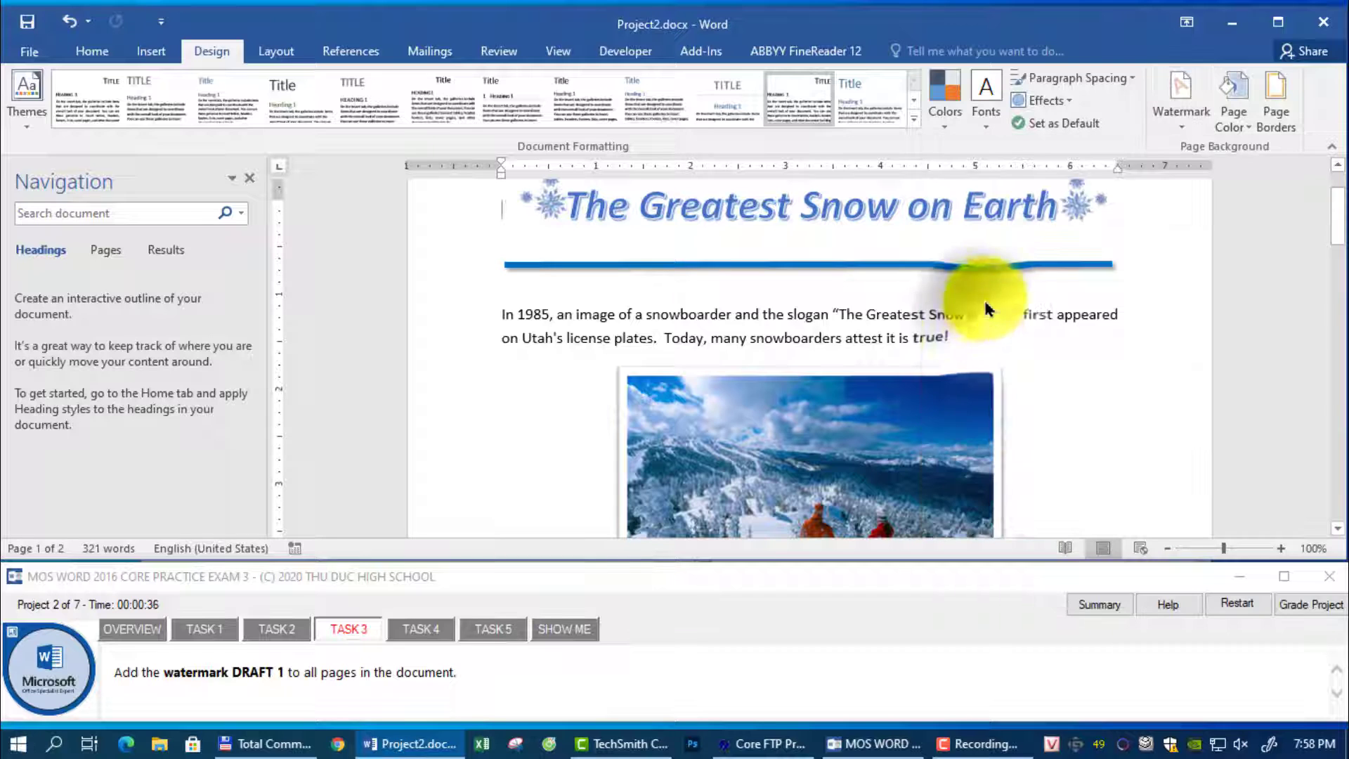
# - Show exam task 4 and enter snowboarder, copied from the task instructions, as the term to find for replacement
pyautogui.click(421, 626)
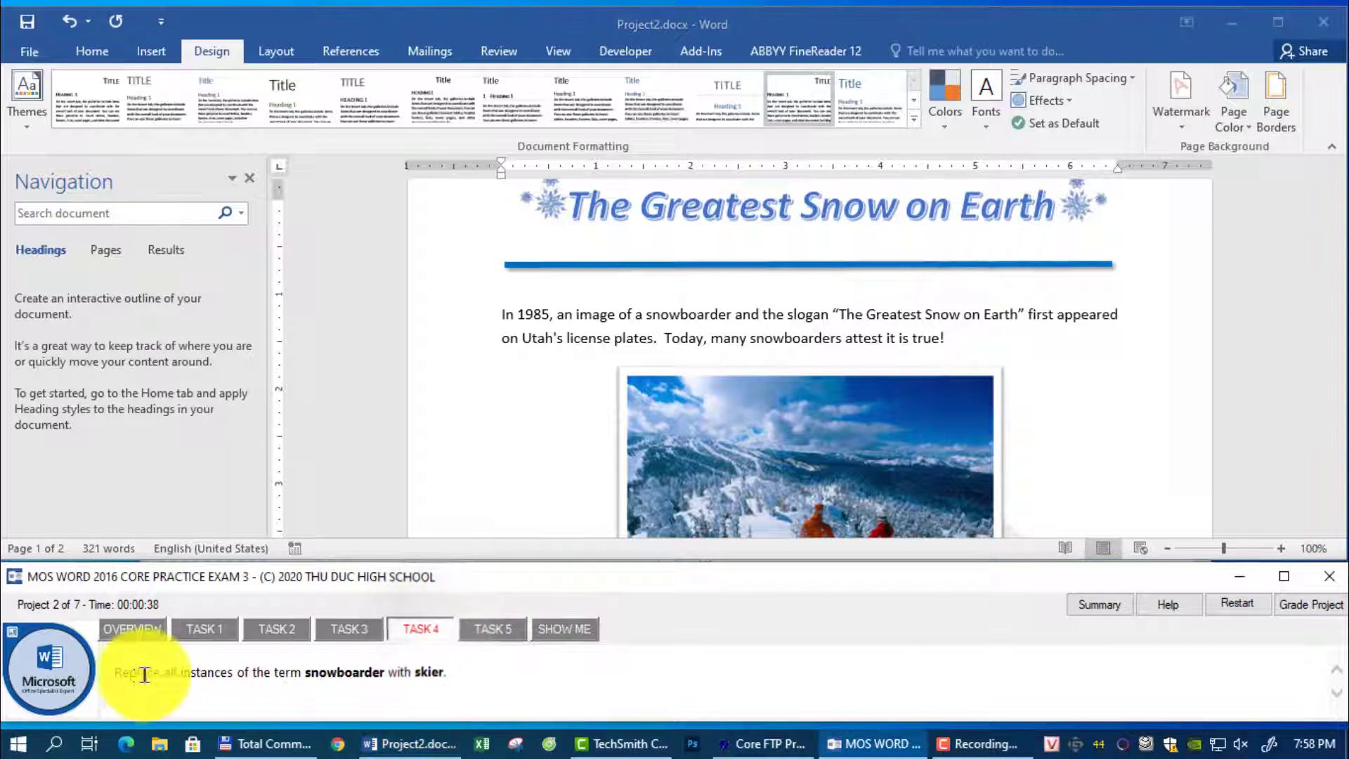
pyautogui.click(625, 220)
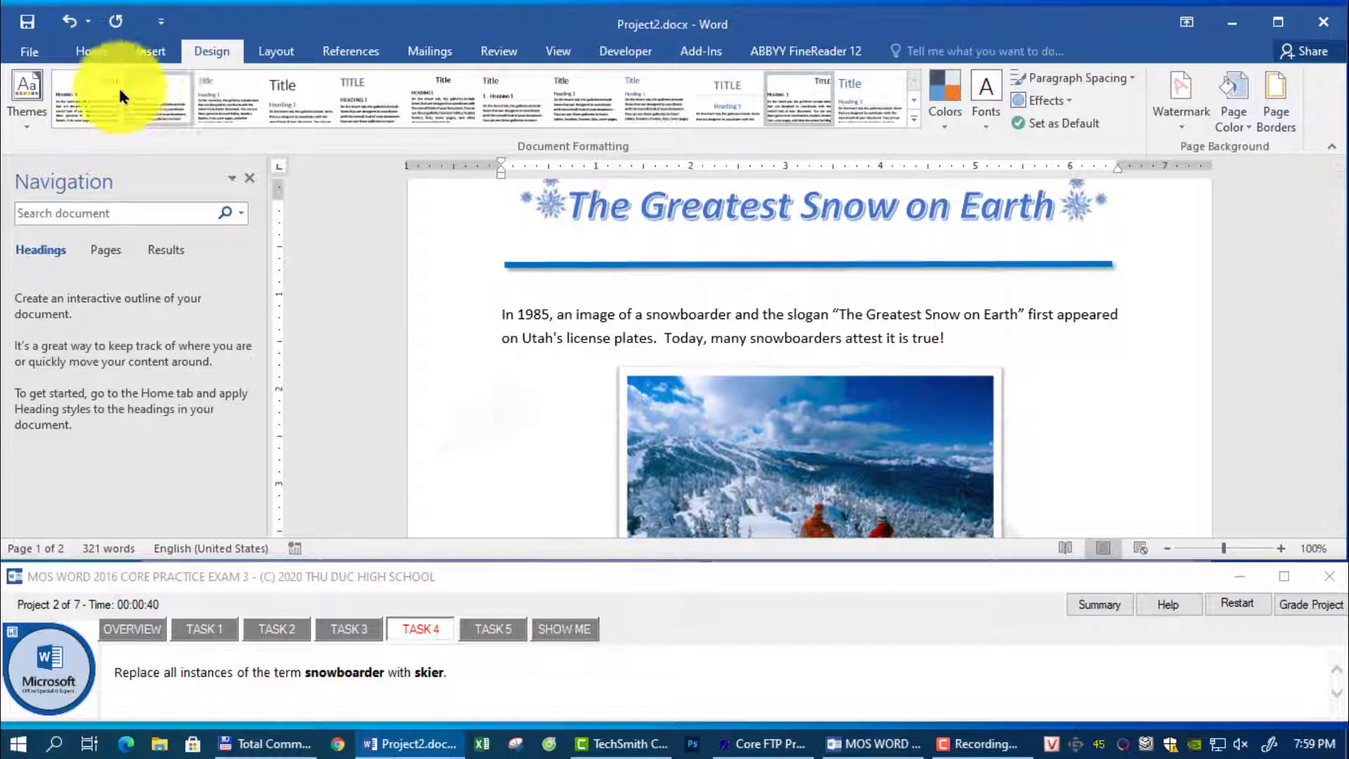
pyautogui.click(94, 50)
pyautogui.click(1204, 99)
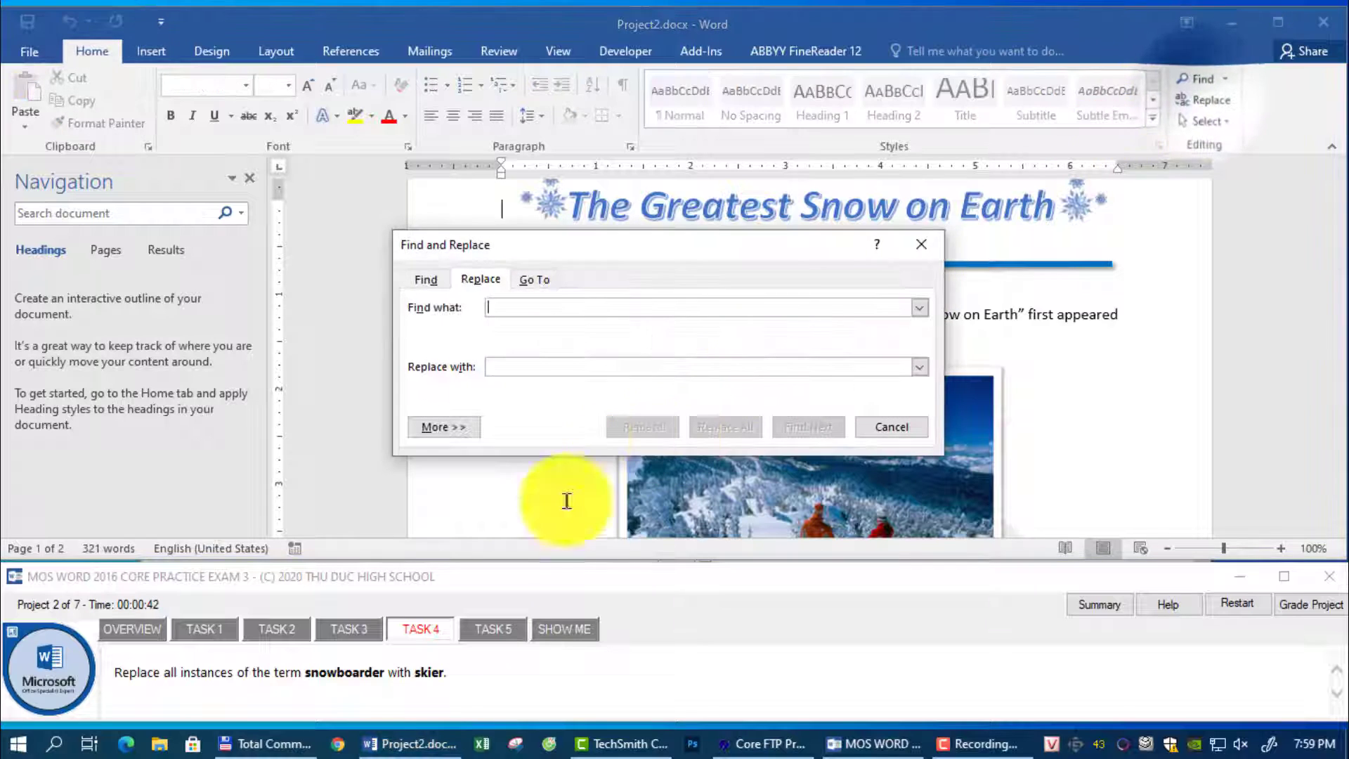
pyautogui.doubleClick(345, 672)
pyautogui.hotkey('ctrl', 'c')
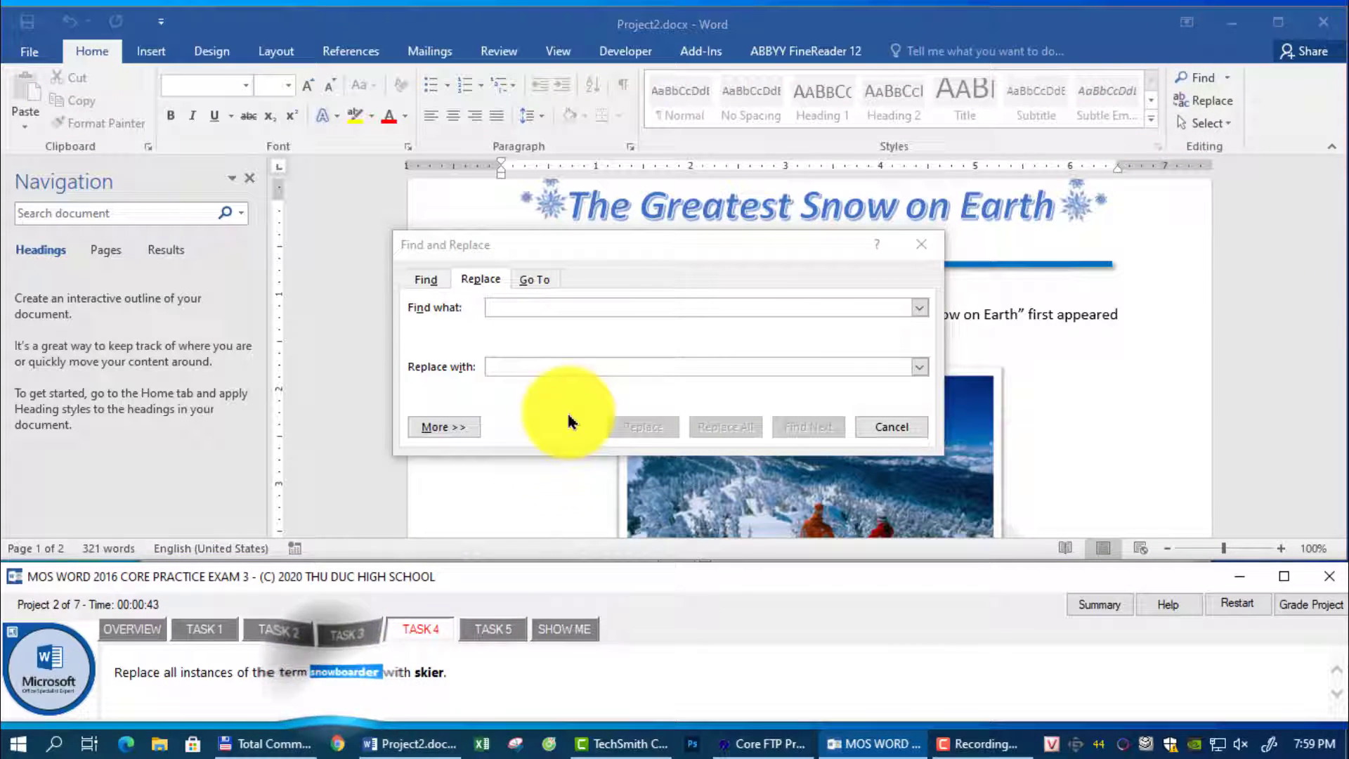
pyautogui.click(571, 310)
pyautogui.hotkey('ctrl', 'v')
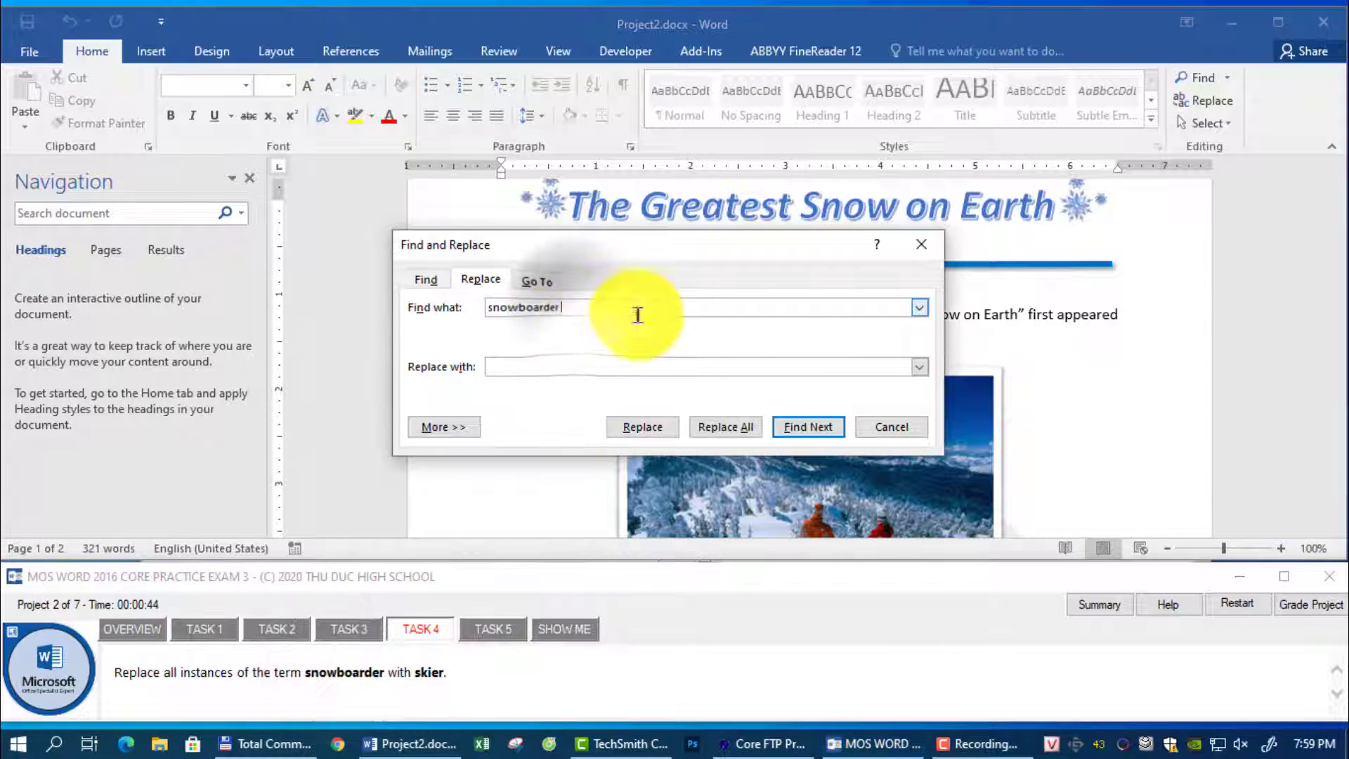
# - Replace all instances of snowboarder with skier, copied from the task instructions, and close Find and Replace
pyautogui.doubleClick(430, 672)
pyautogui.hotkey('ctrl', 'c')
pyautogui.click(573, 367)
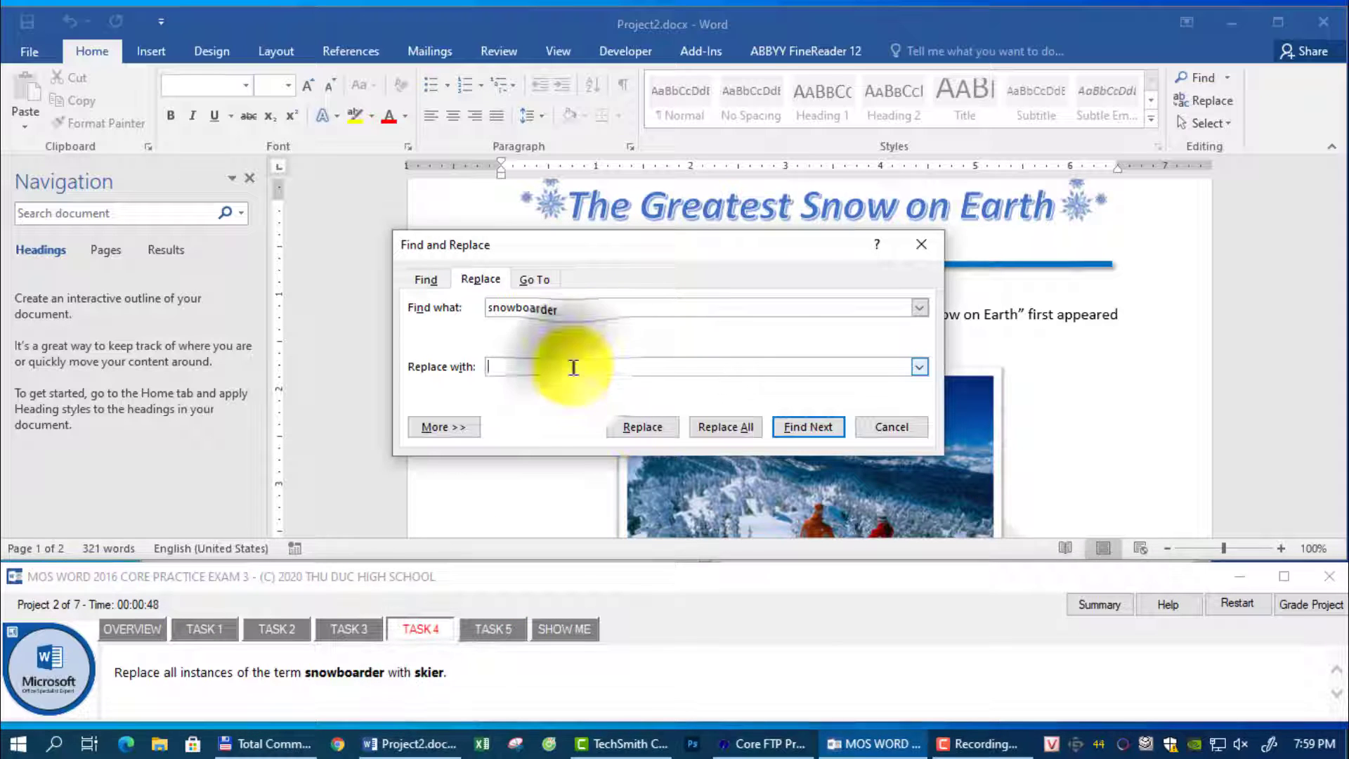
pyautogui.hotkey('ctrl', 'v')
pyautogui.click(725, 427)
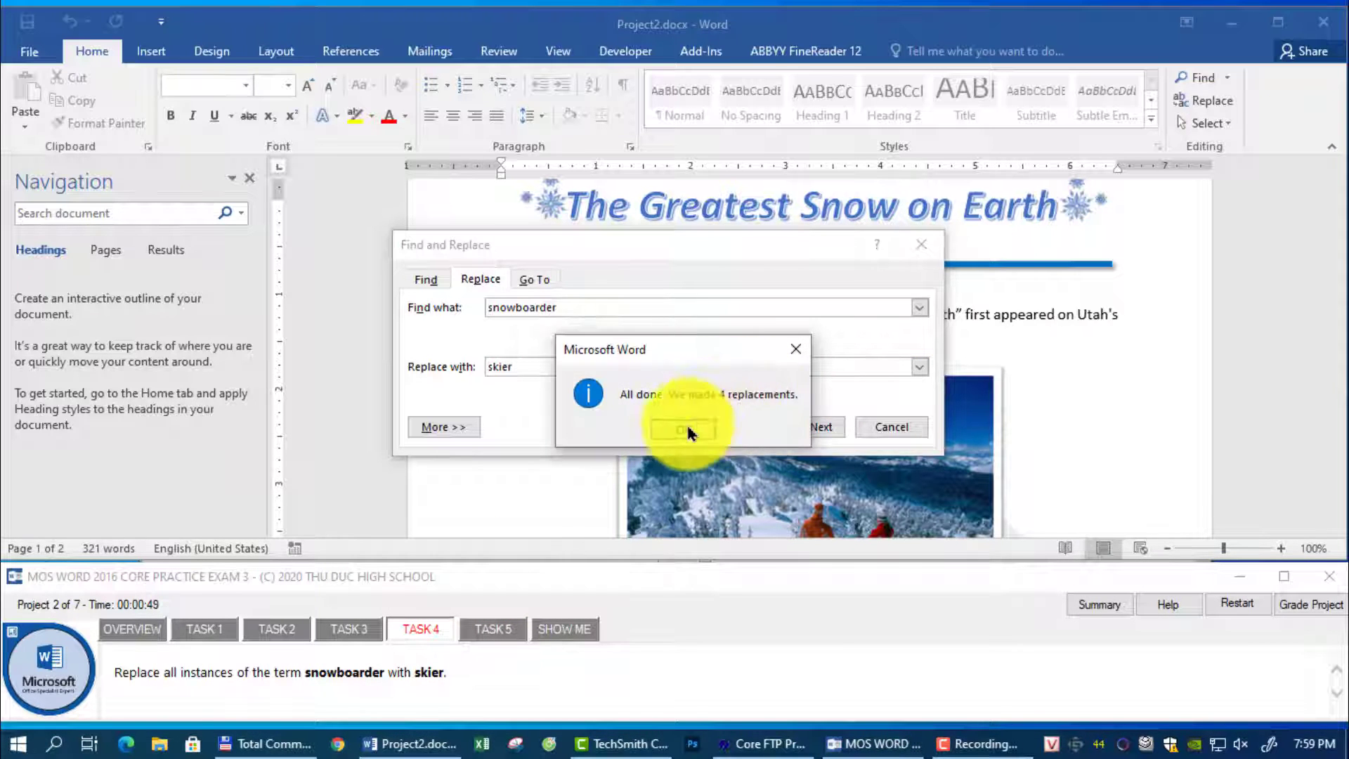
pyautogui.click(685, 430)
pyautogui.click(857, 424)
# - Show exam task 5 and add the text Greatest Snow on Earth! to the last shape of the SmartArt on page 2
pyautogui.click(494, 631)
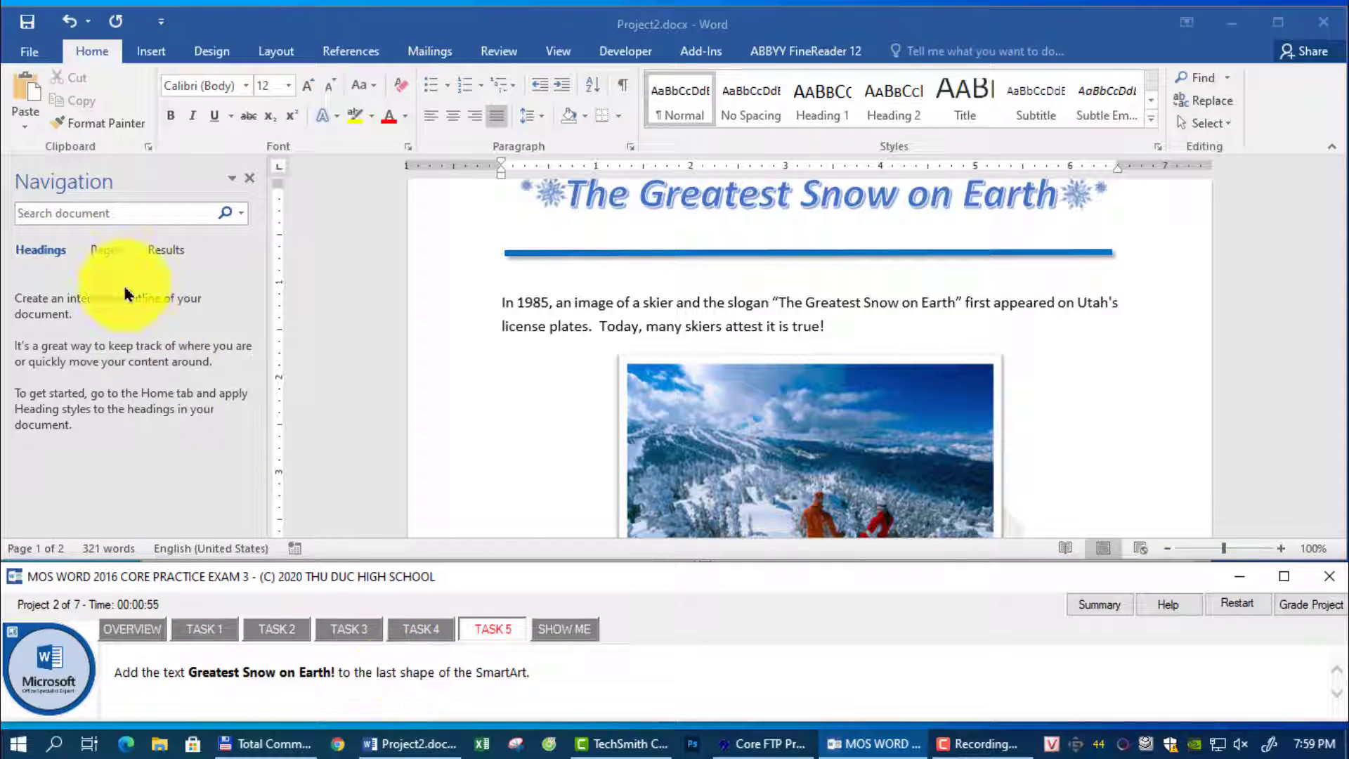
pyautogui.click(107, 248)
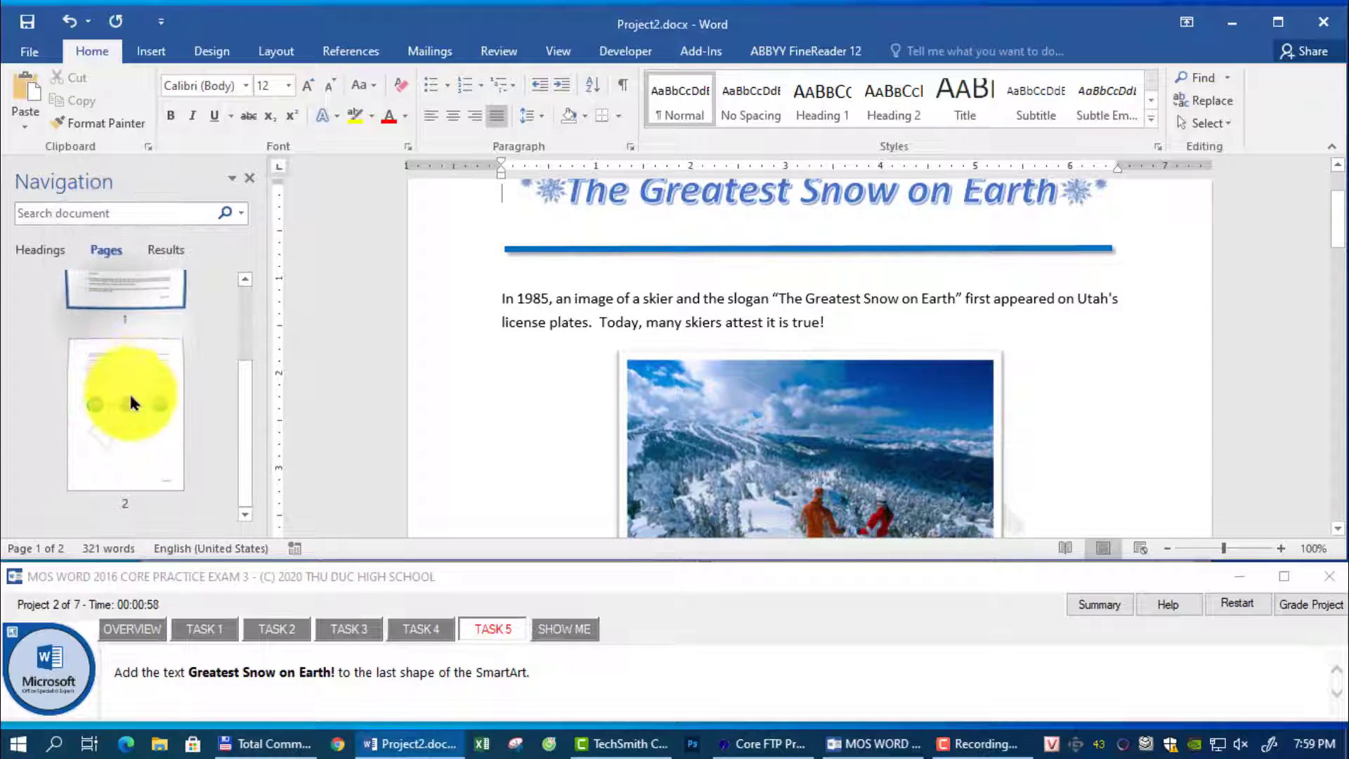
pyautogui.click(129, 390)
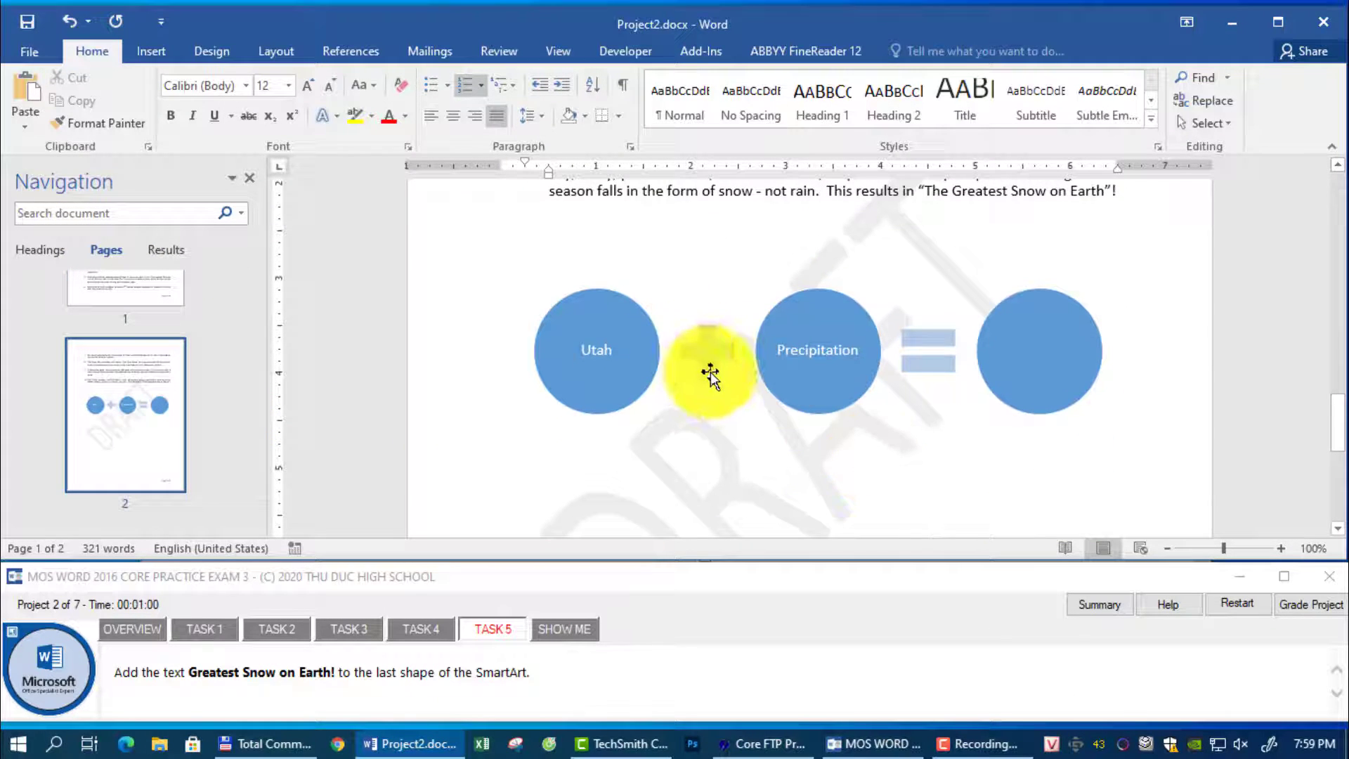
pyautogui.click(758, 393)
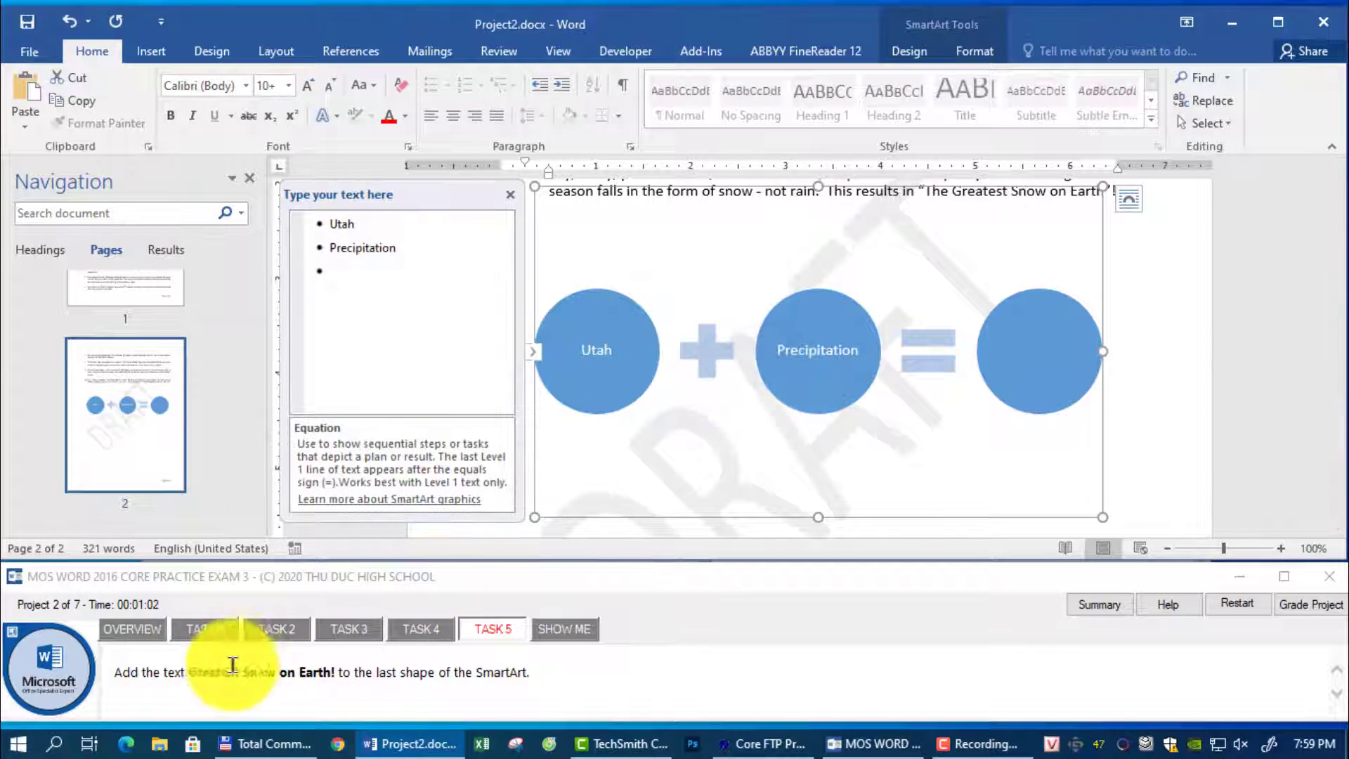
pyautogui.moveTo(195, 673); pyautogui.dragTo(328, 673)
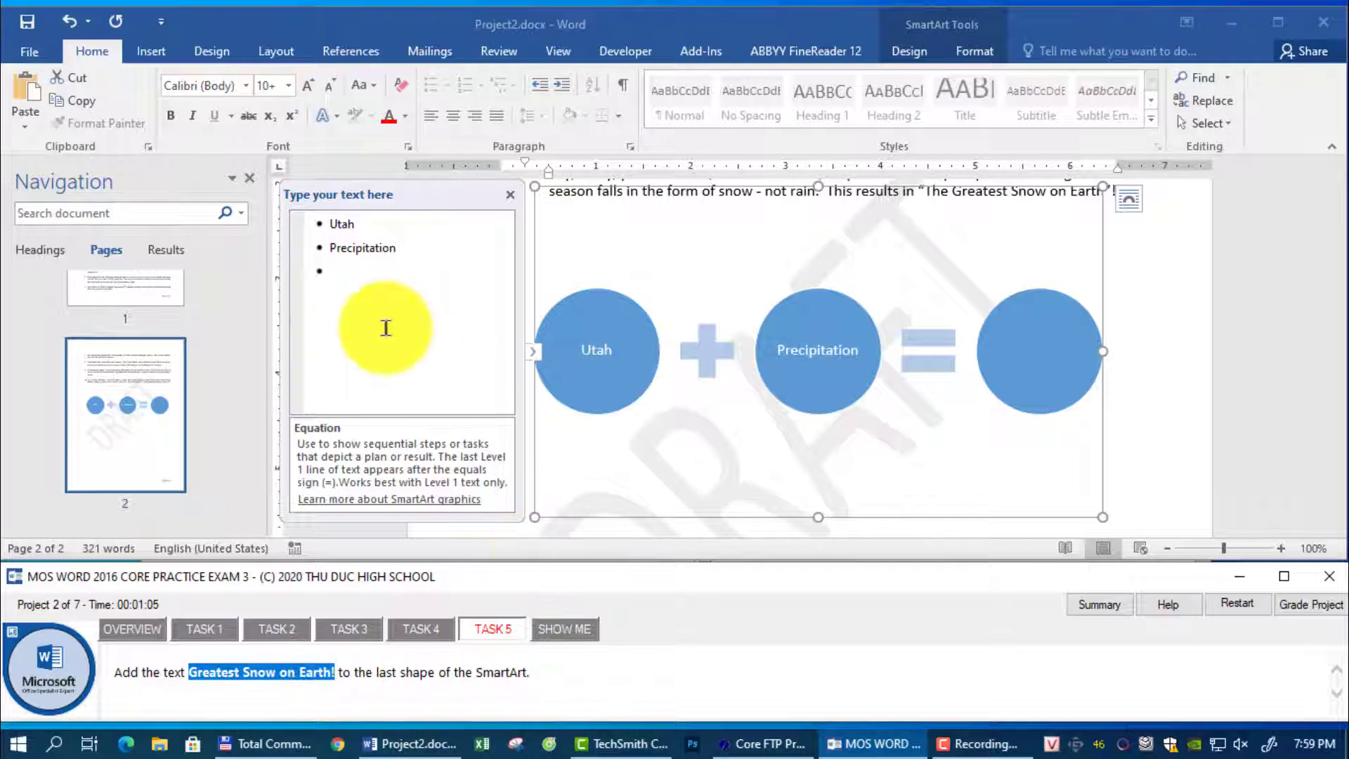
pyautogui.click(373, 272)
pyautogui.write('Greatest Snow on Earth!')
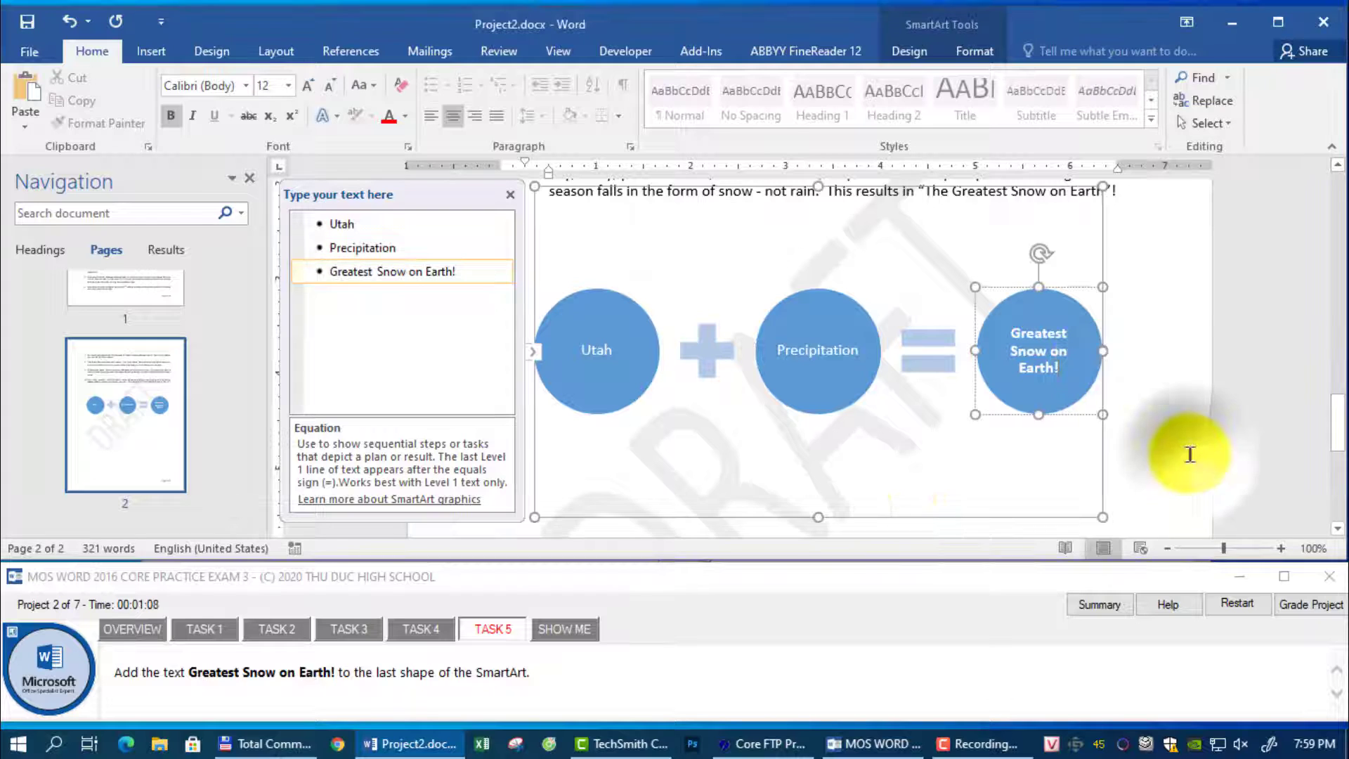
pyautogui.click(1152, 465)
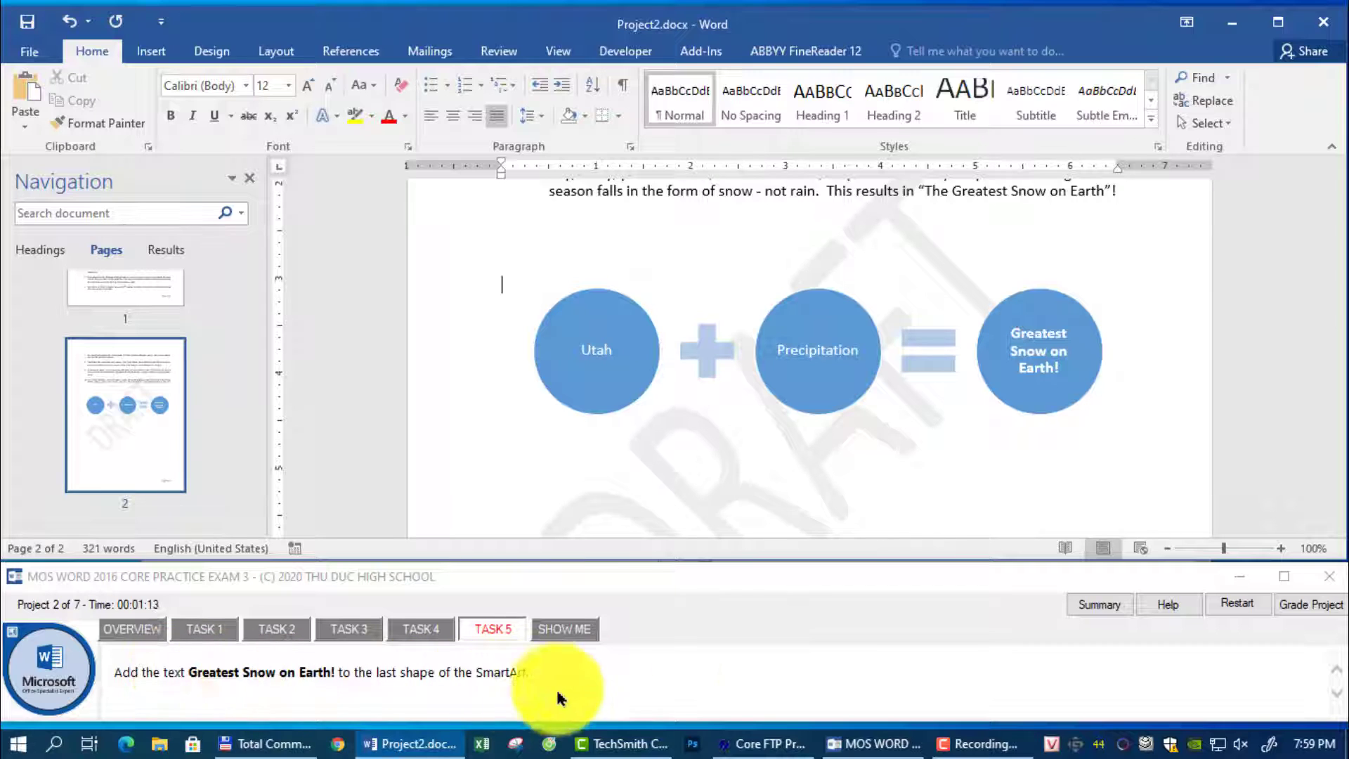
# - Submit Project 2 for grading and dismiss document recovery in the Project 3 fudge flyer
pyautogui.click(1284, 606)
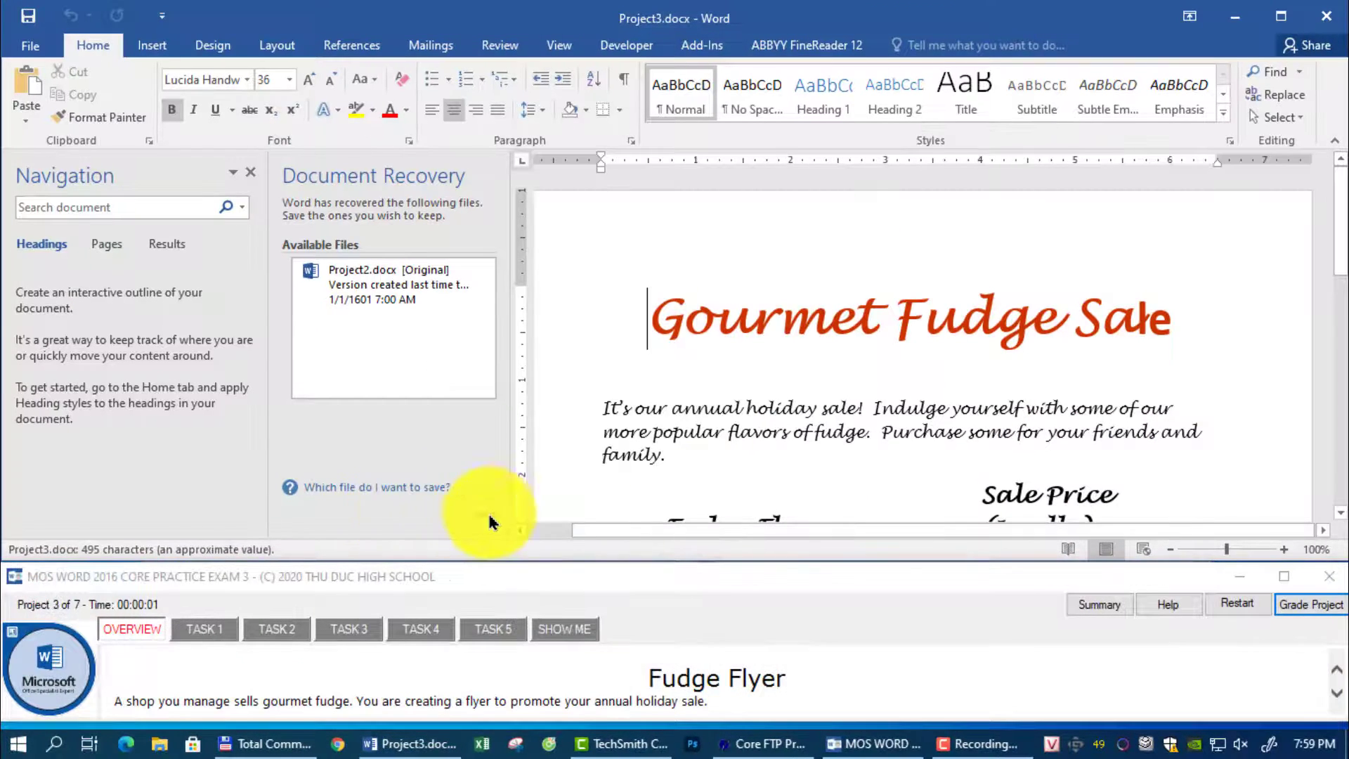
pyautogui.click(475, 514)
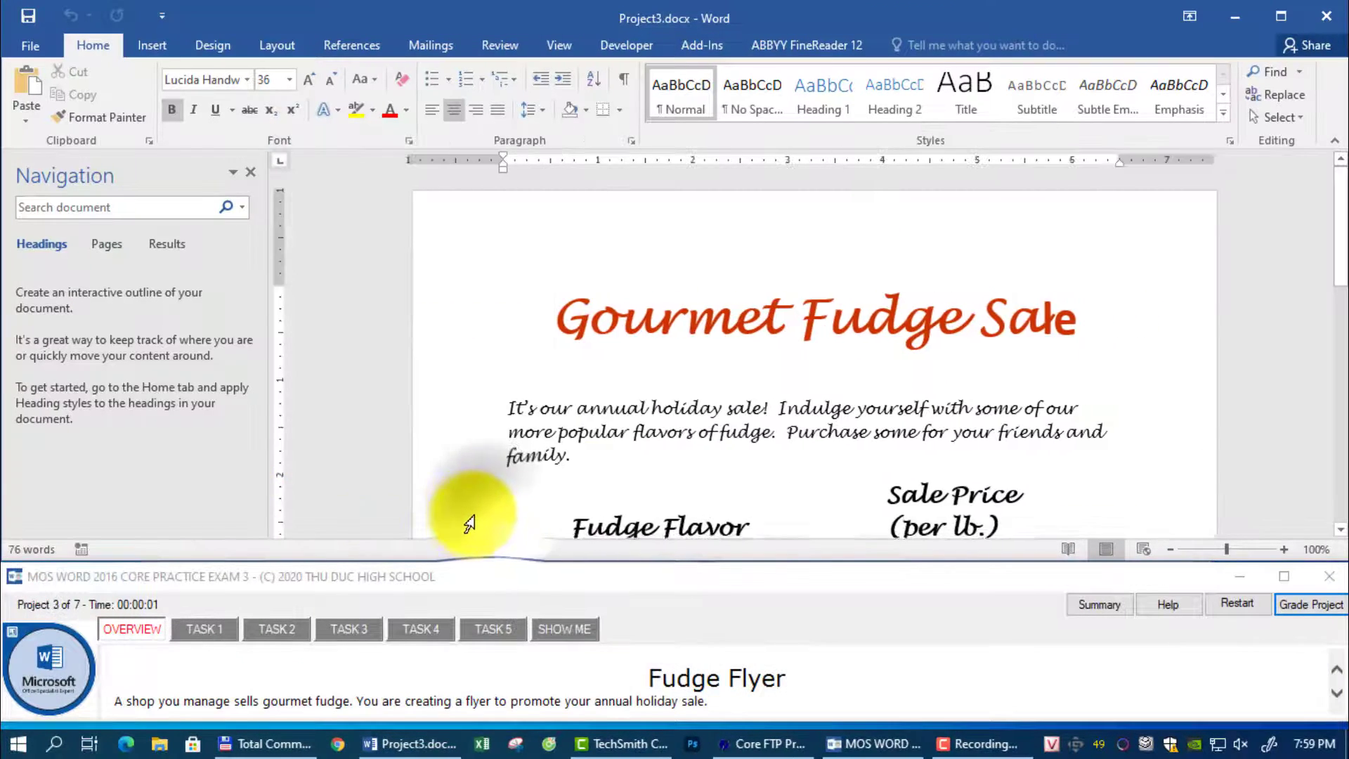
# - Show exam task 1 of Project 3 and enter lb. as the text to replace in the AutoCorrect options
pyautogui.click(191, 636)
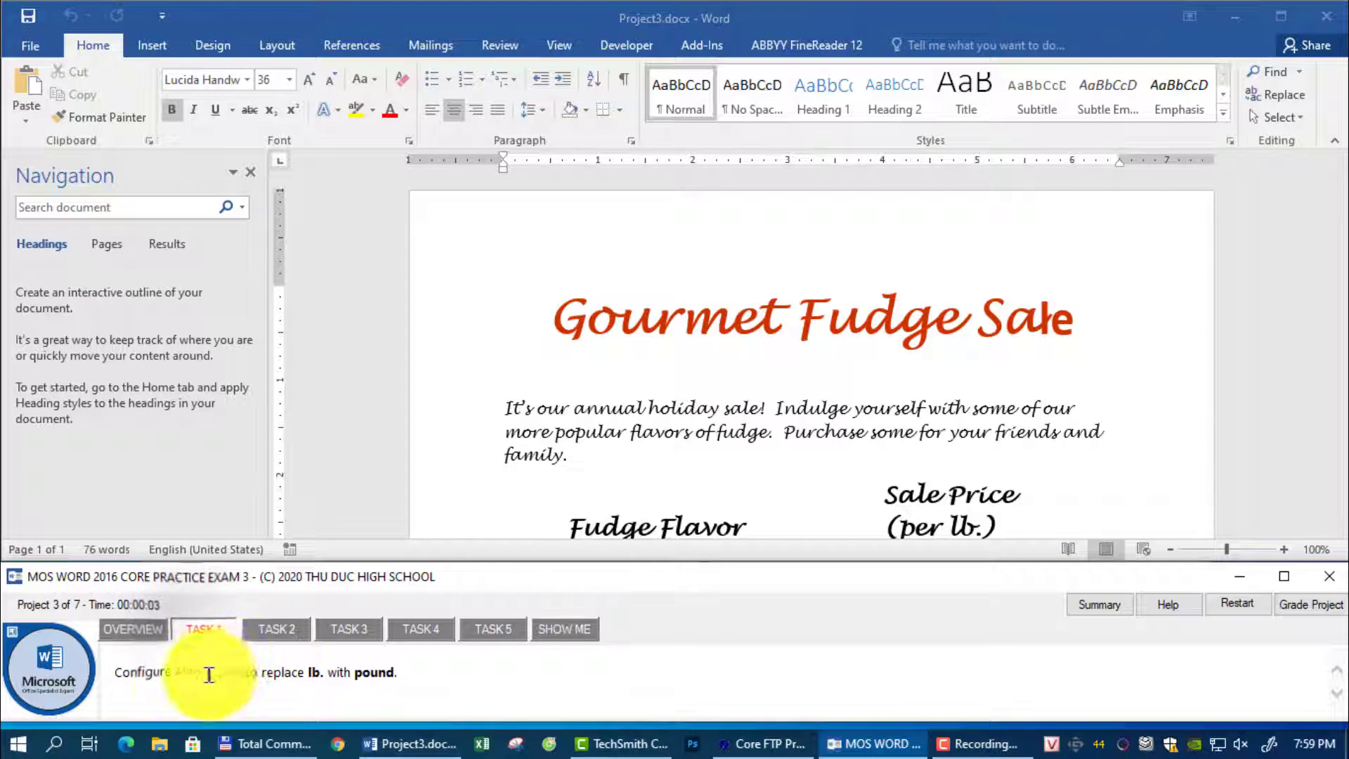
pyautogui.click(31, 48)
pyautogui.click(42, 491)
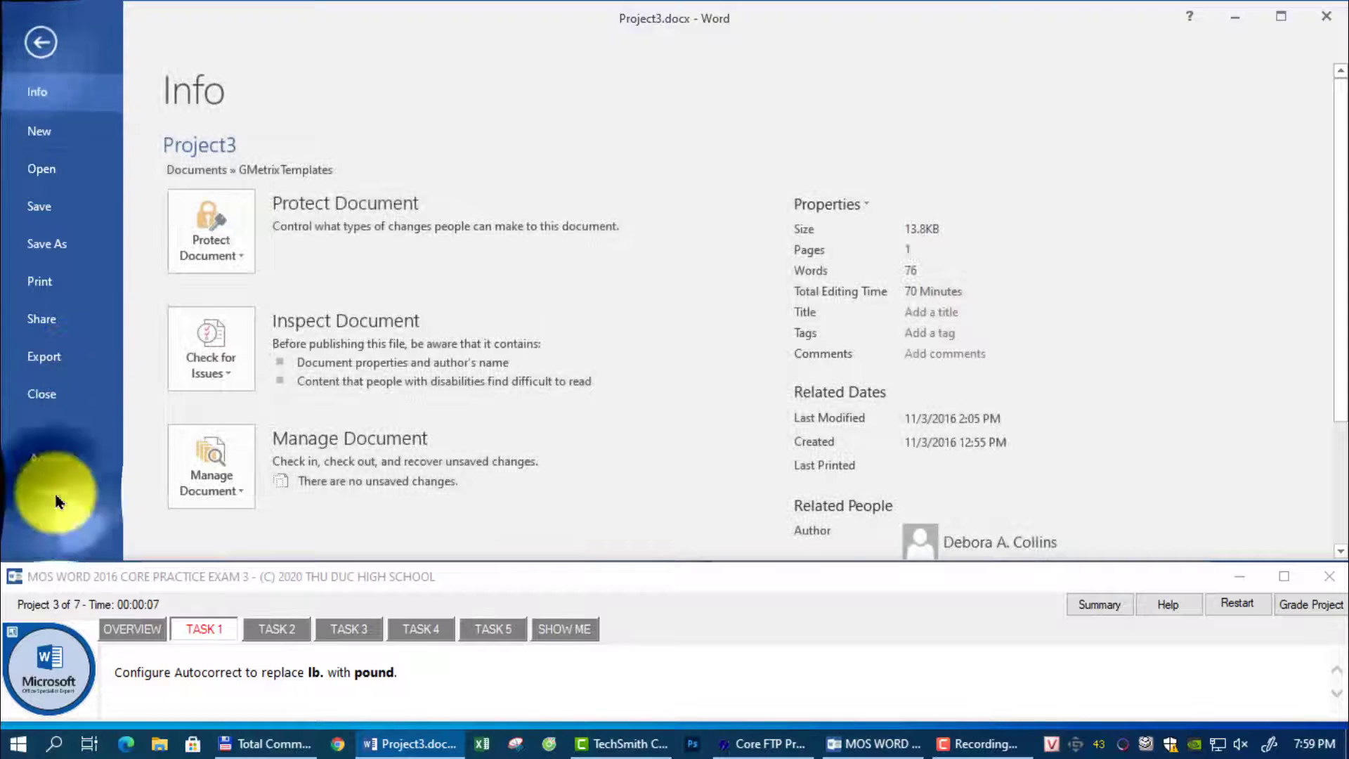
pyautogui.click(330, 144)
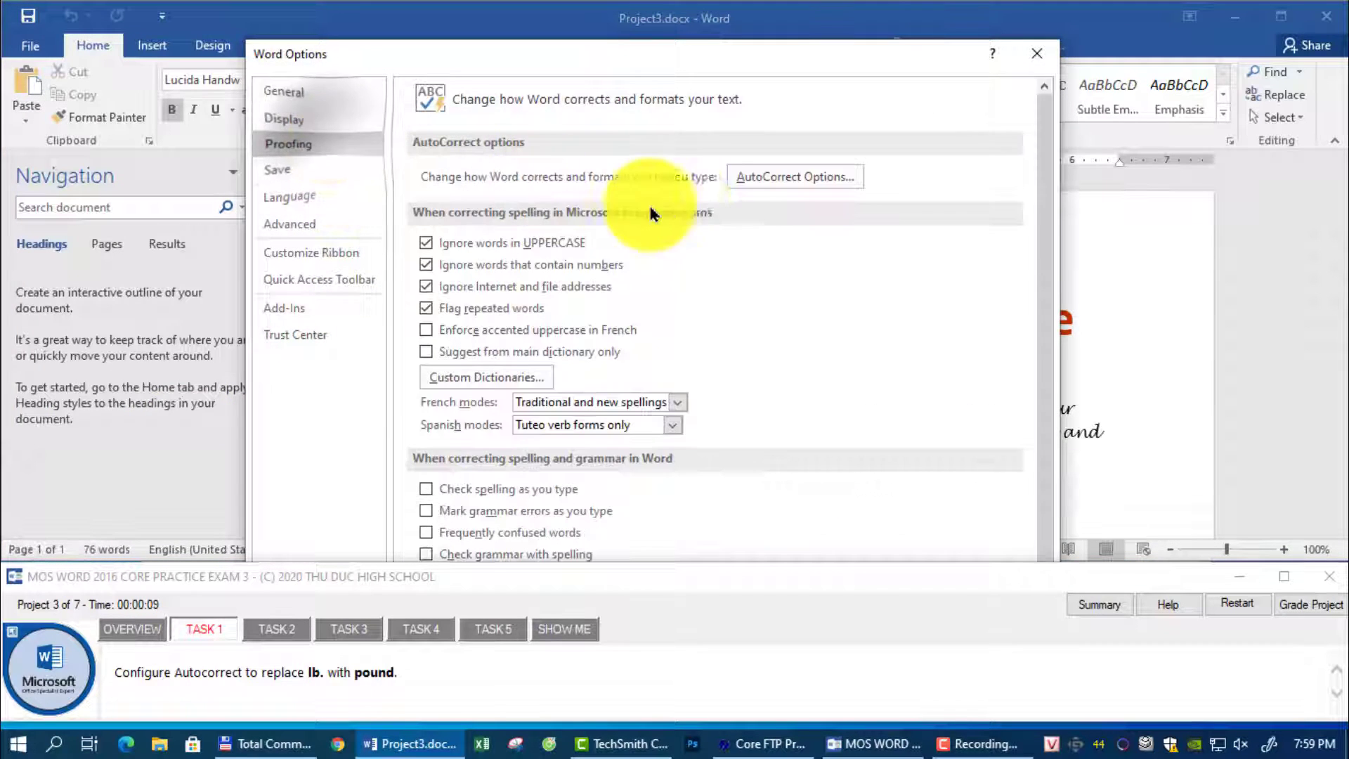
pyautogui.click(748, 176)
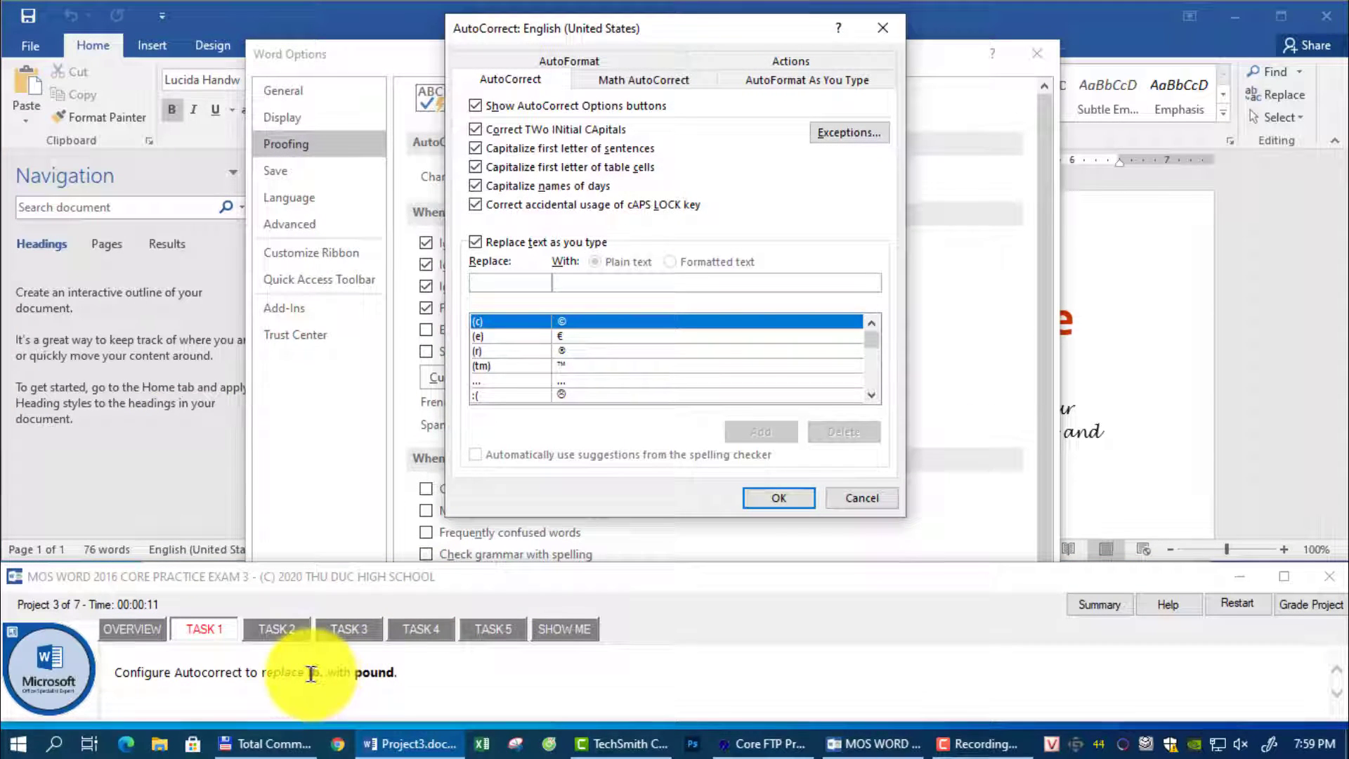
pyautogui.write('lb')
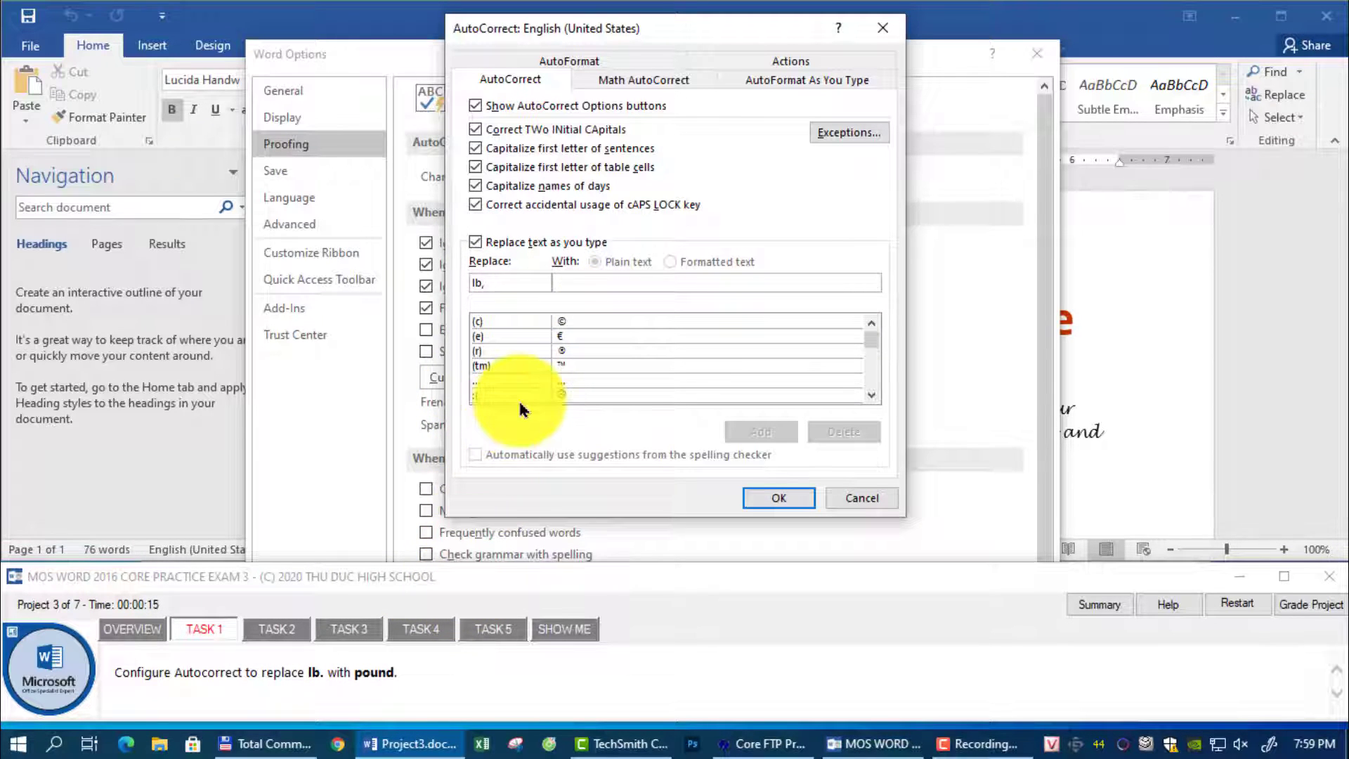
pyautogui.write('.')
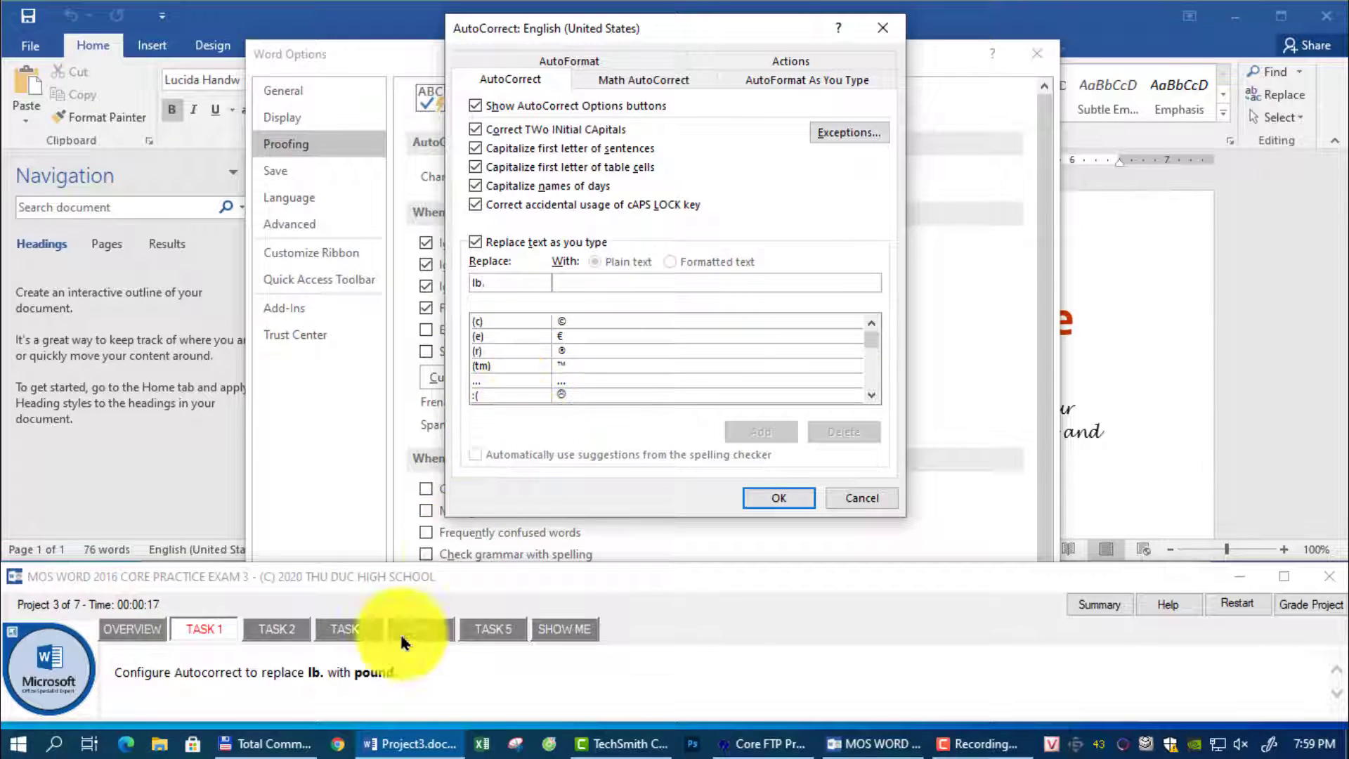
# - Set pound as the replacement text, add the AutoCorrect entry and accept the Word options
pyautogui.doubleClick(374, 673)
pyautogui.hotkey('ctrl', 'c')
pyautogui.click(602, 281)
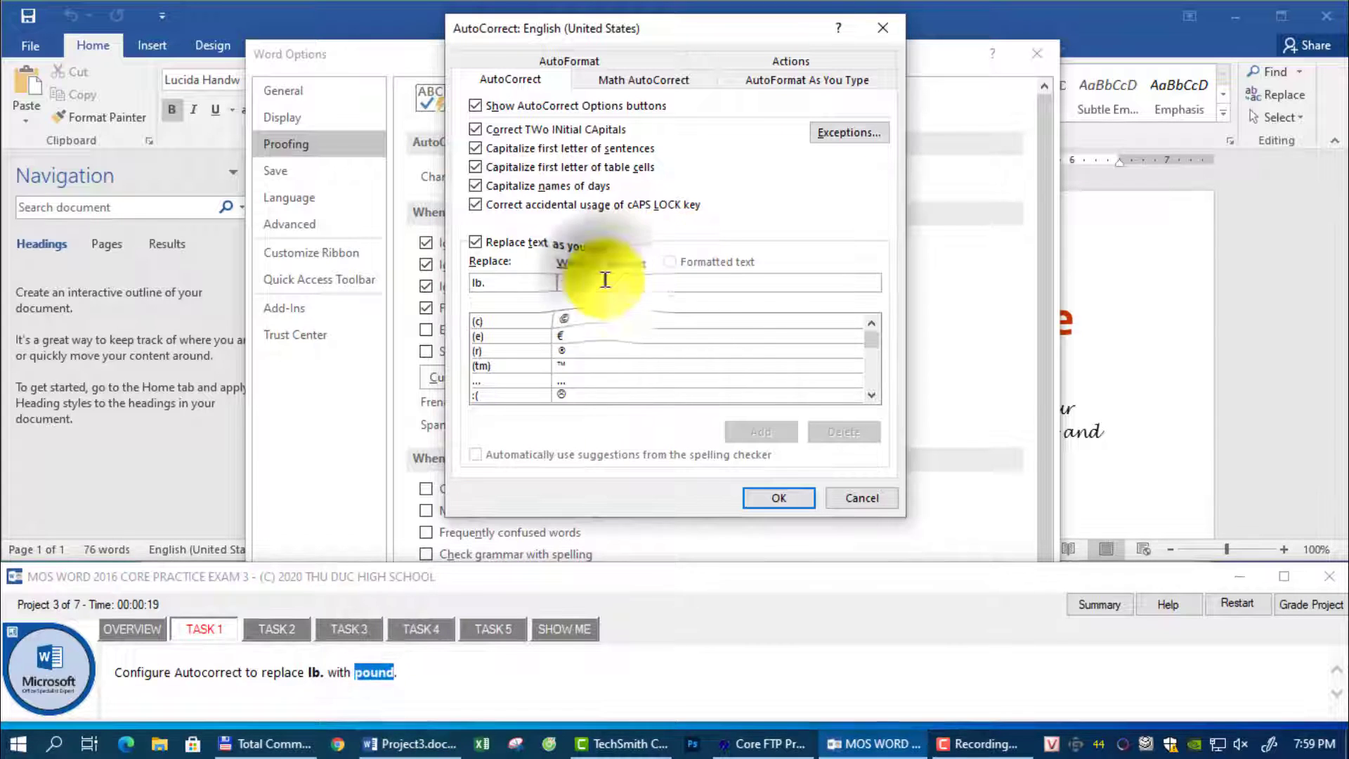
pyautogui.hotkey('ctrl', 'v')
pyautogui.click(759, 435)
pyautogui.click(778, 497)
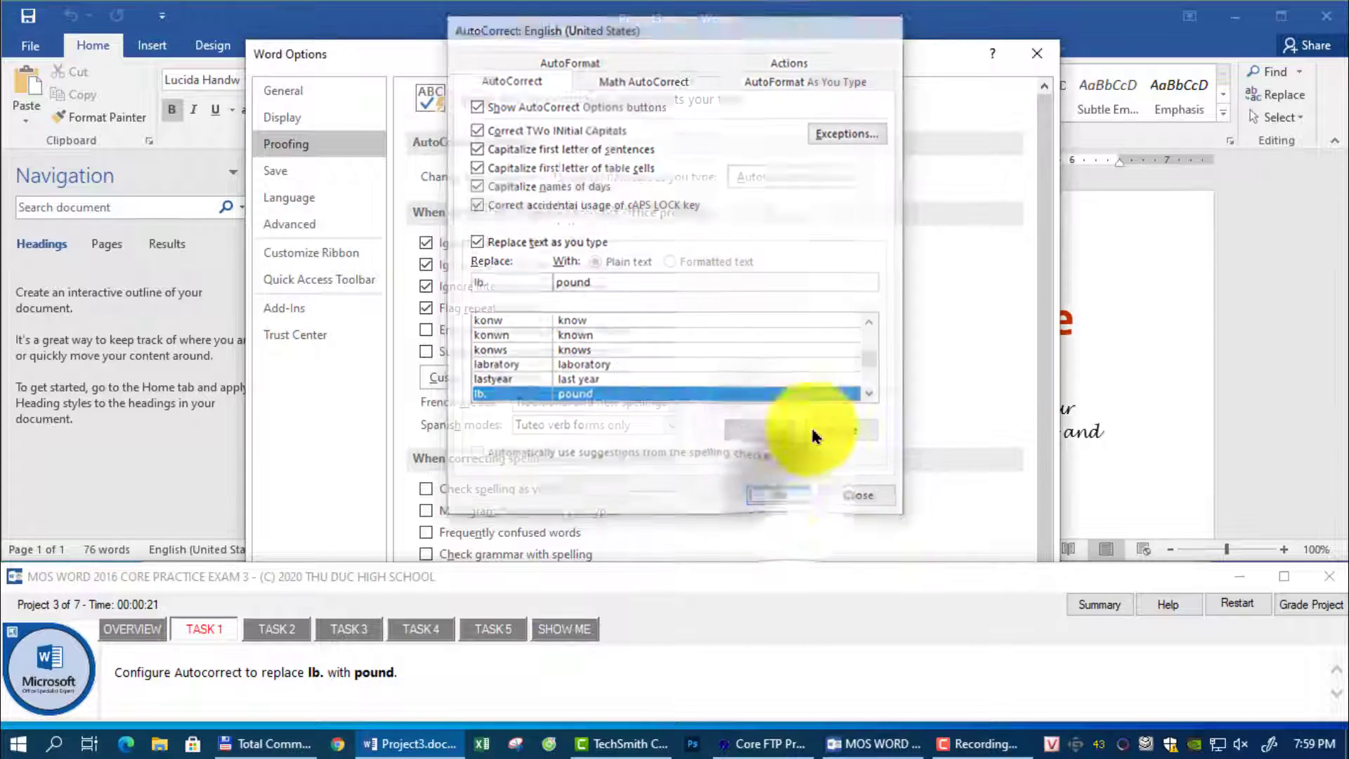
pyautogui.moveTo(757, 51)
pyautogui.mouseDown()
pyautogui.moveTo(747, 235)
pyautogui.moveTo(767, 54)
pyautogui.mouseUp()
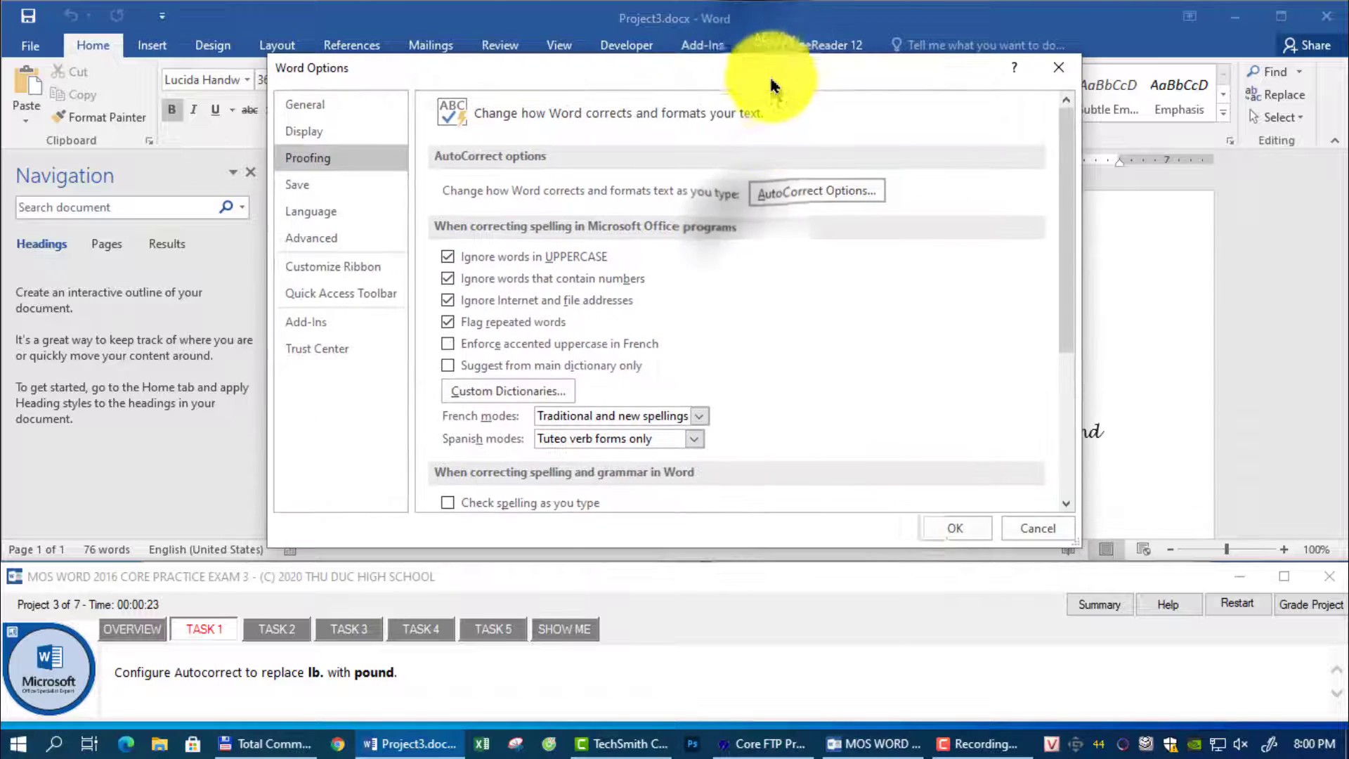
pyautogui.click(942, 525)
# - Show exam task 2, find the Gourmet Fudge Sale title and change its font color to Orange, Accent 2
pyautogui.click(280, 632)
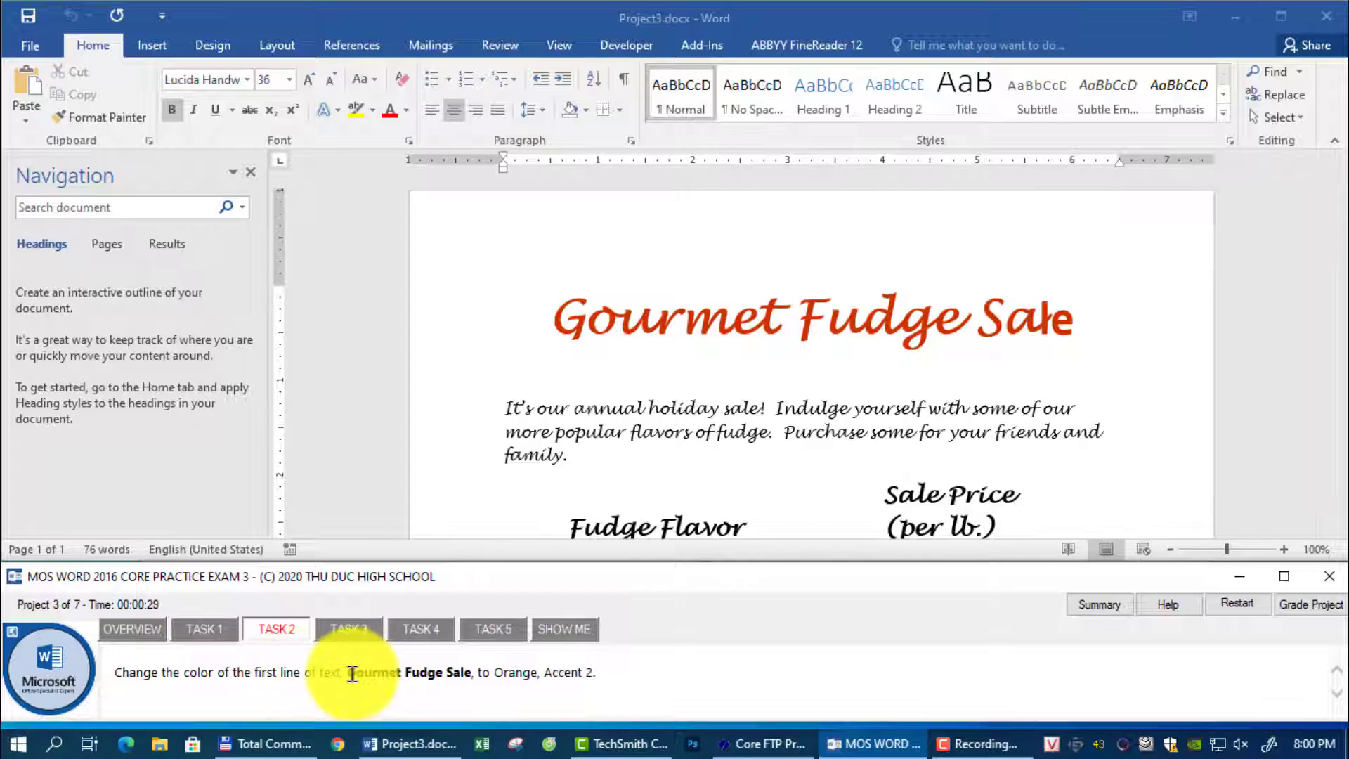
pyautogui.moveTo(349, 672); pyautogui.dragTo(467, 672)
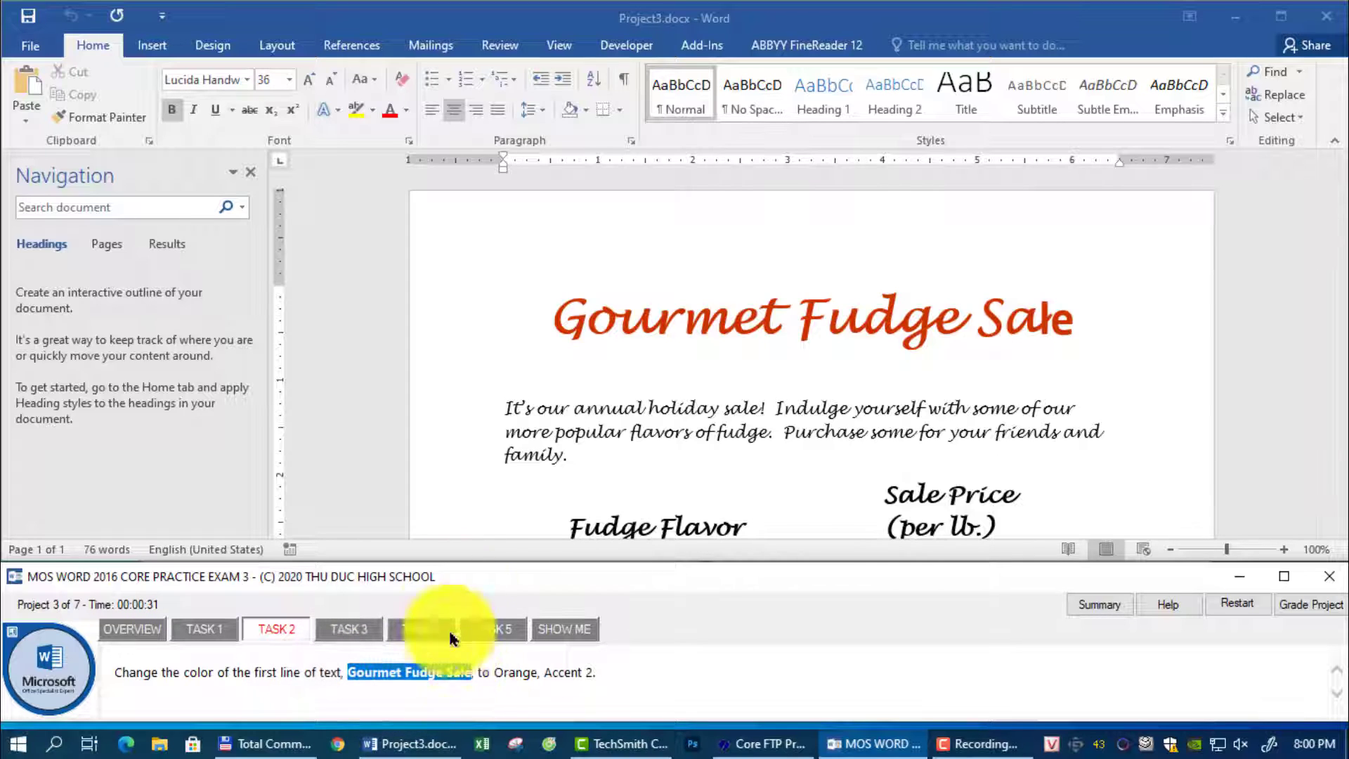
pyautogui.click(180, 205)
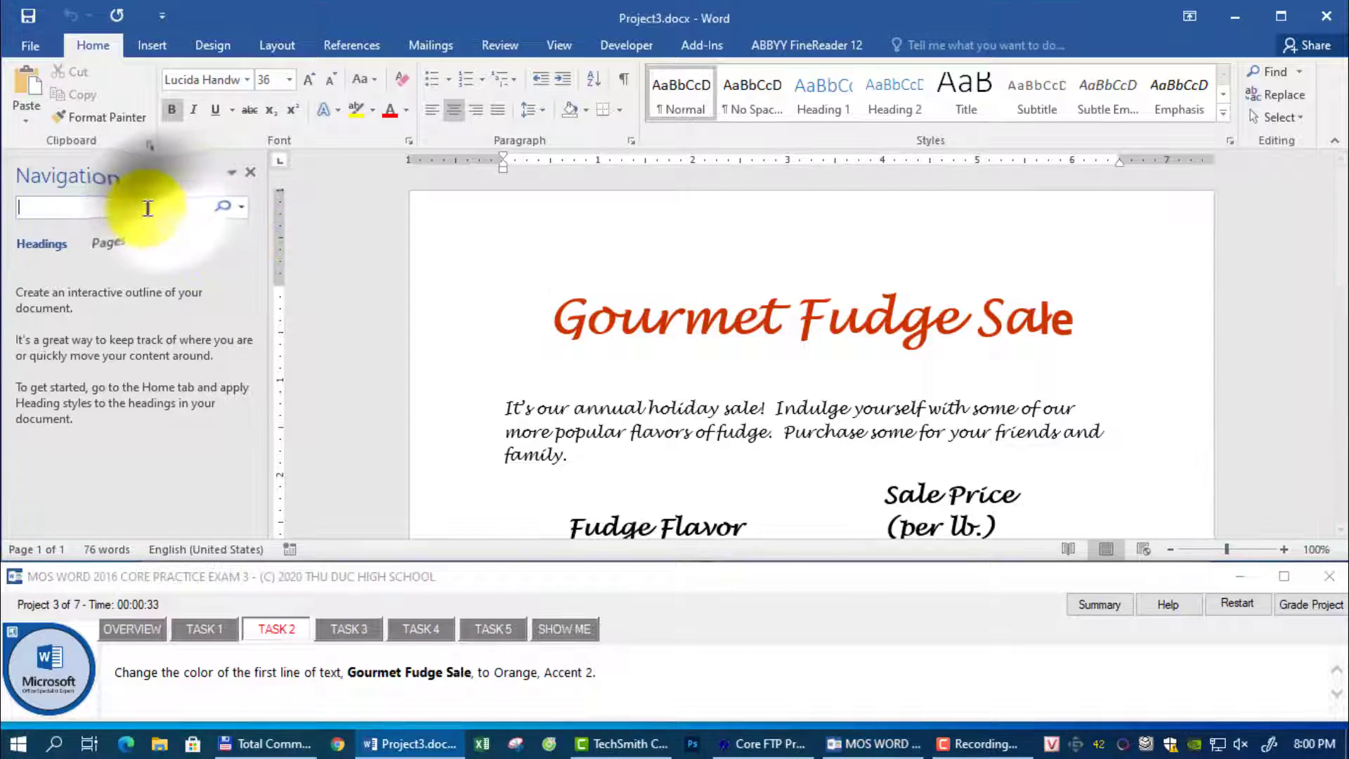
pyautogui.hotkey('ctrl', 'v')
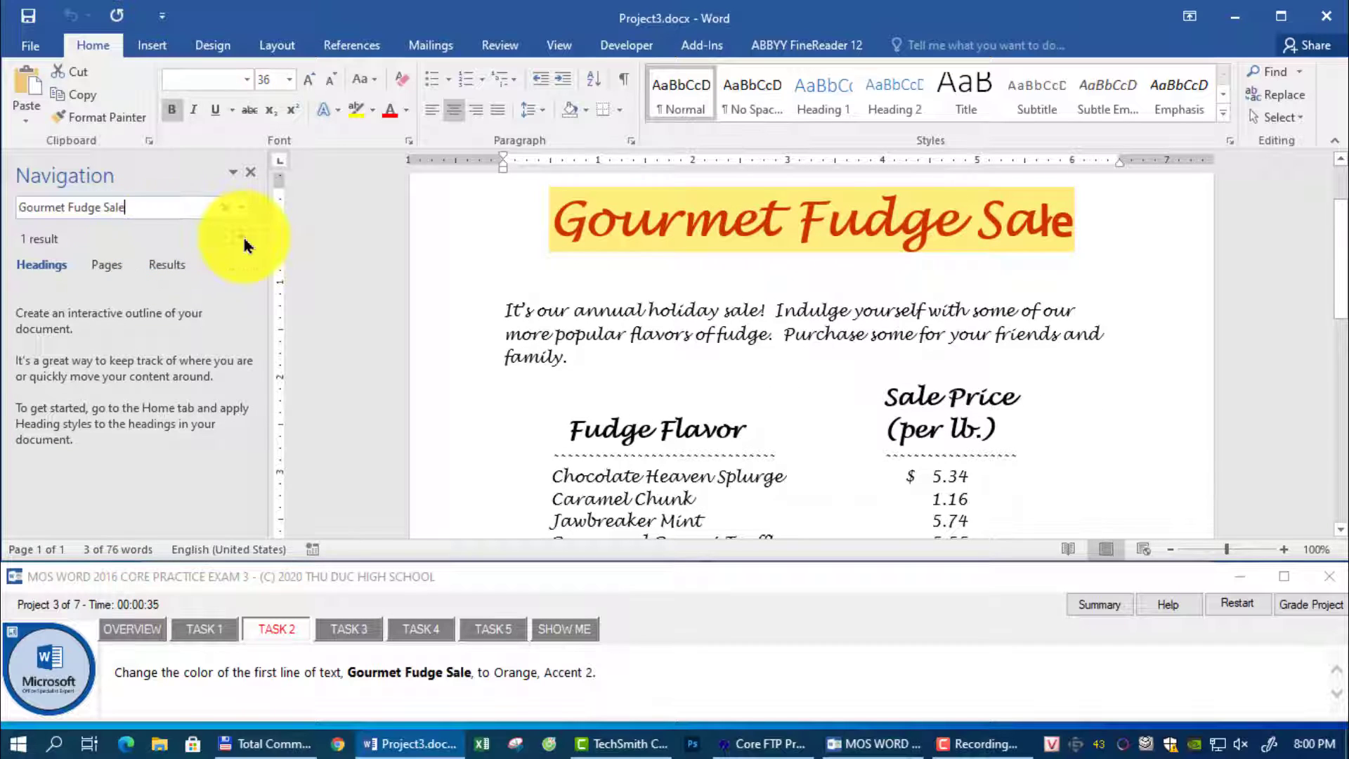
pyautogui.click(241, 237)
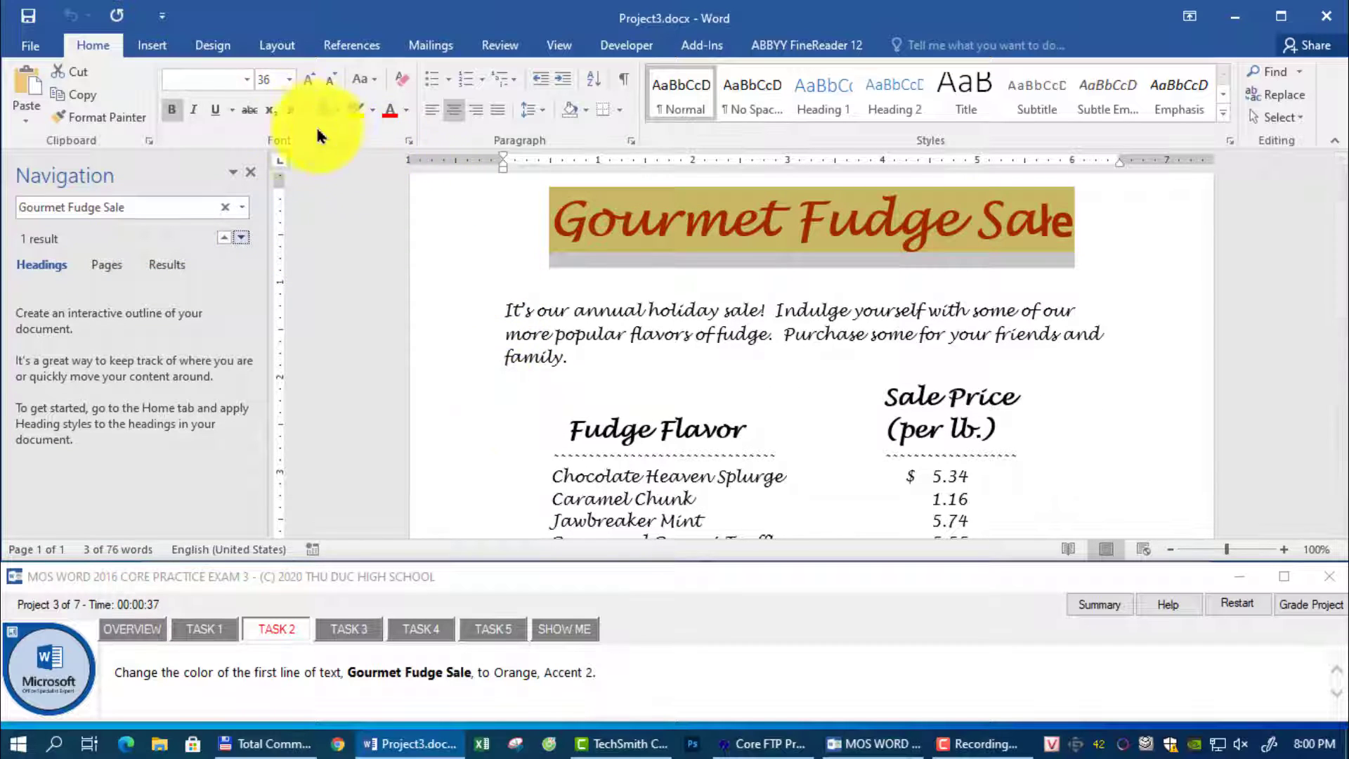
pyautogui.click(407, 111)
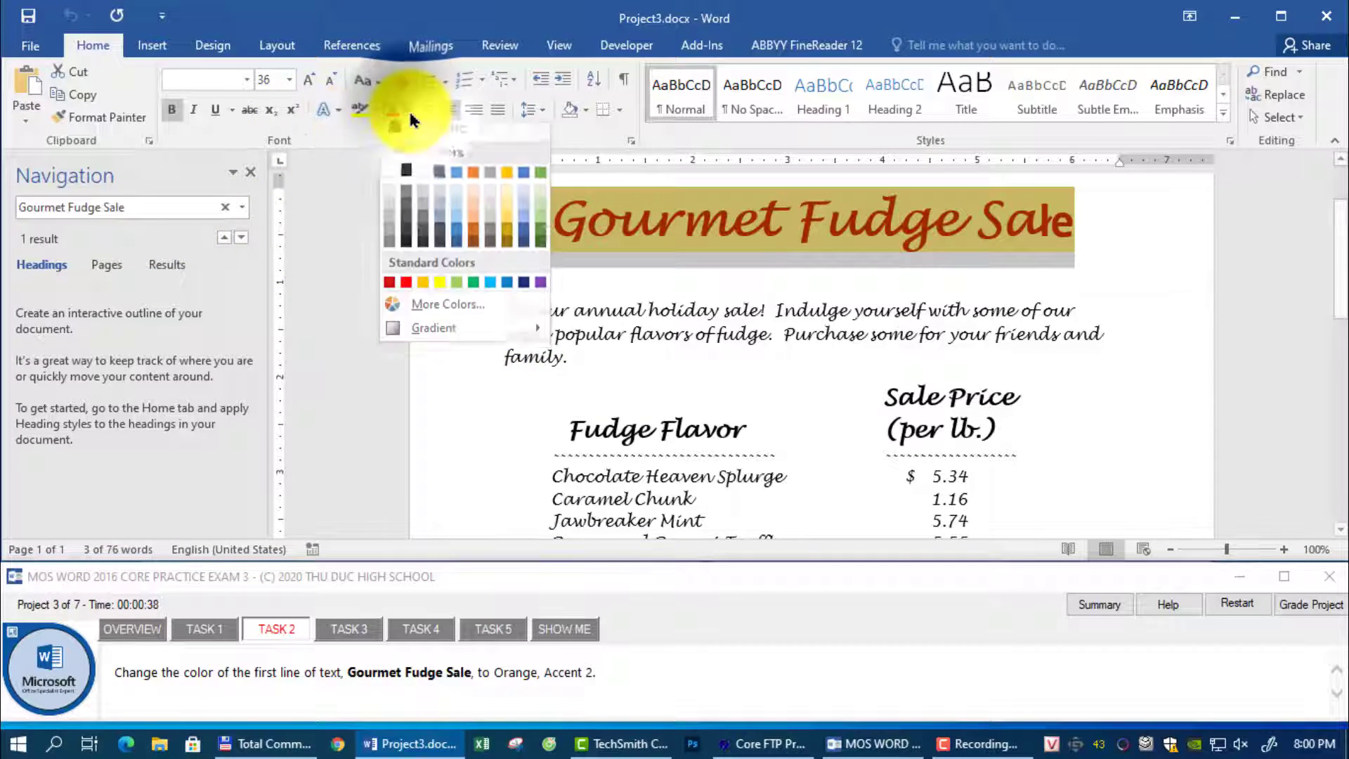
pyautogui.click(469, 181)
# - Show exam task 3 and examine its 6 pt spacing requirement against the flyer's paragraphs
pyautogui.click(348, 629)
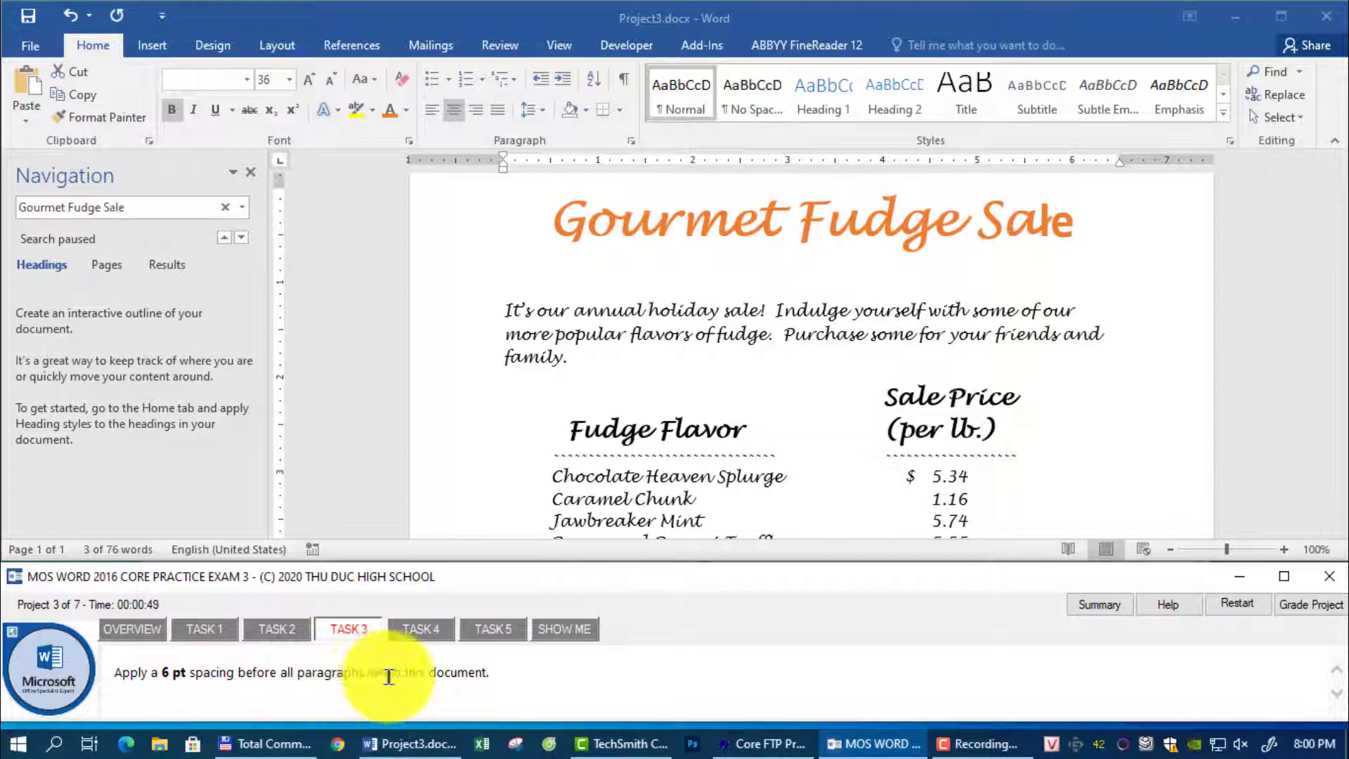
pyautogui.click(518, 370)
pyautogui.click(525, 390)
pyautogui.scroll(-6, 527, 397)
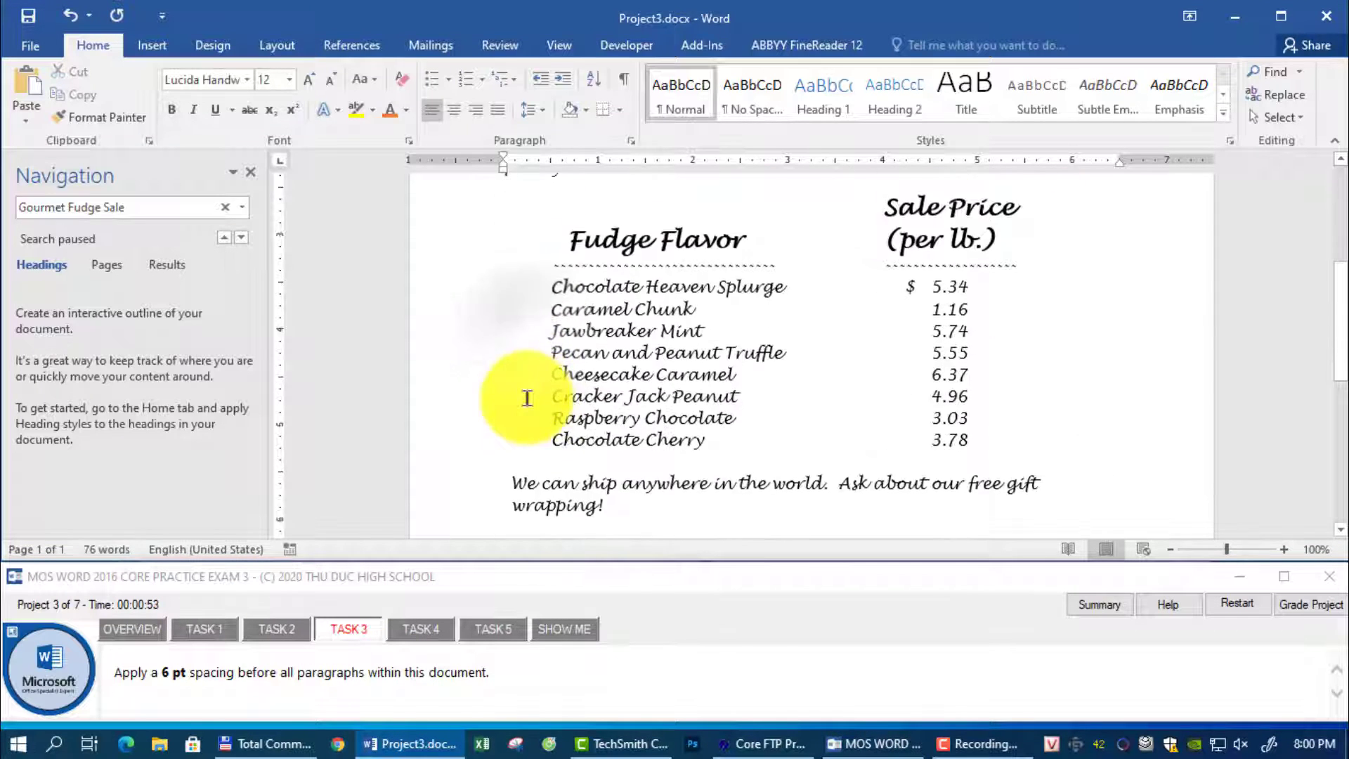
pyautogui.scroll(7, 527, 397)
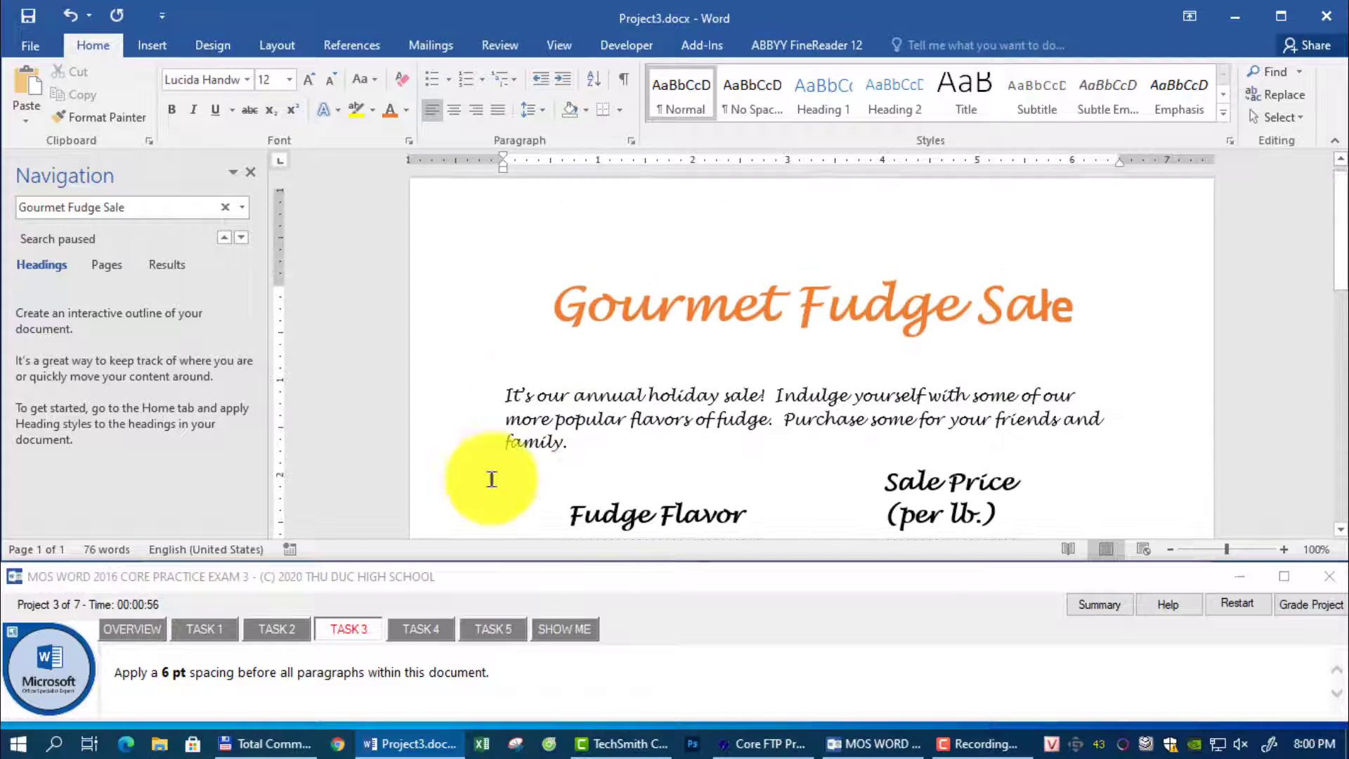
pyautogui.click(163, 675)
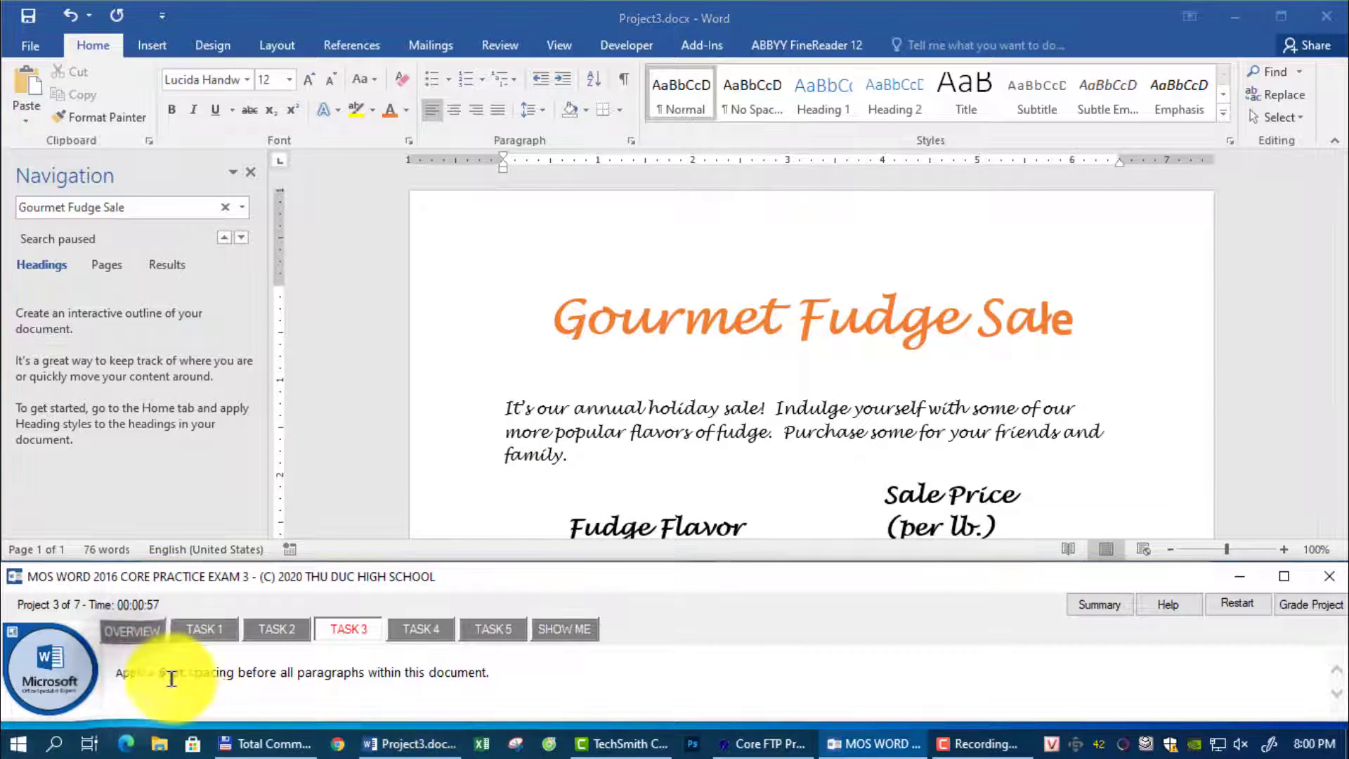
pyautogui.moveTo(165, 675); pyautogui.dragTo(184, 678)
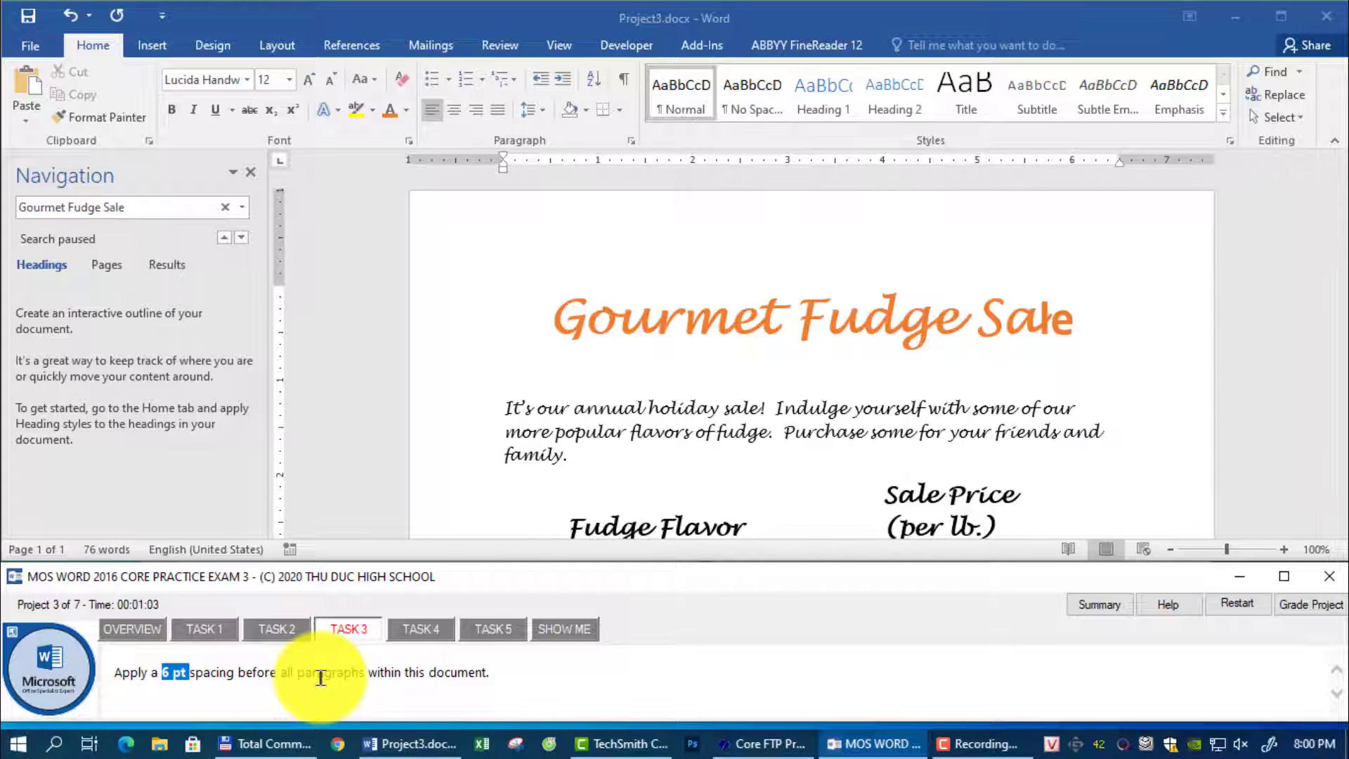
pyautogui.click(545, 425)
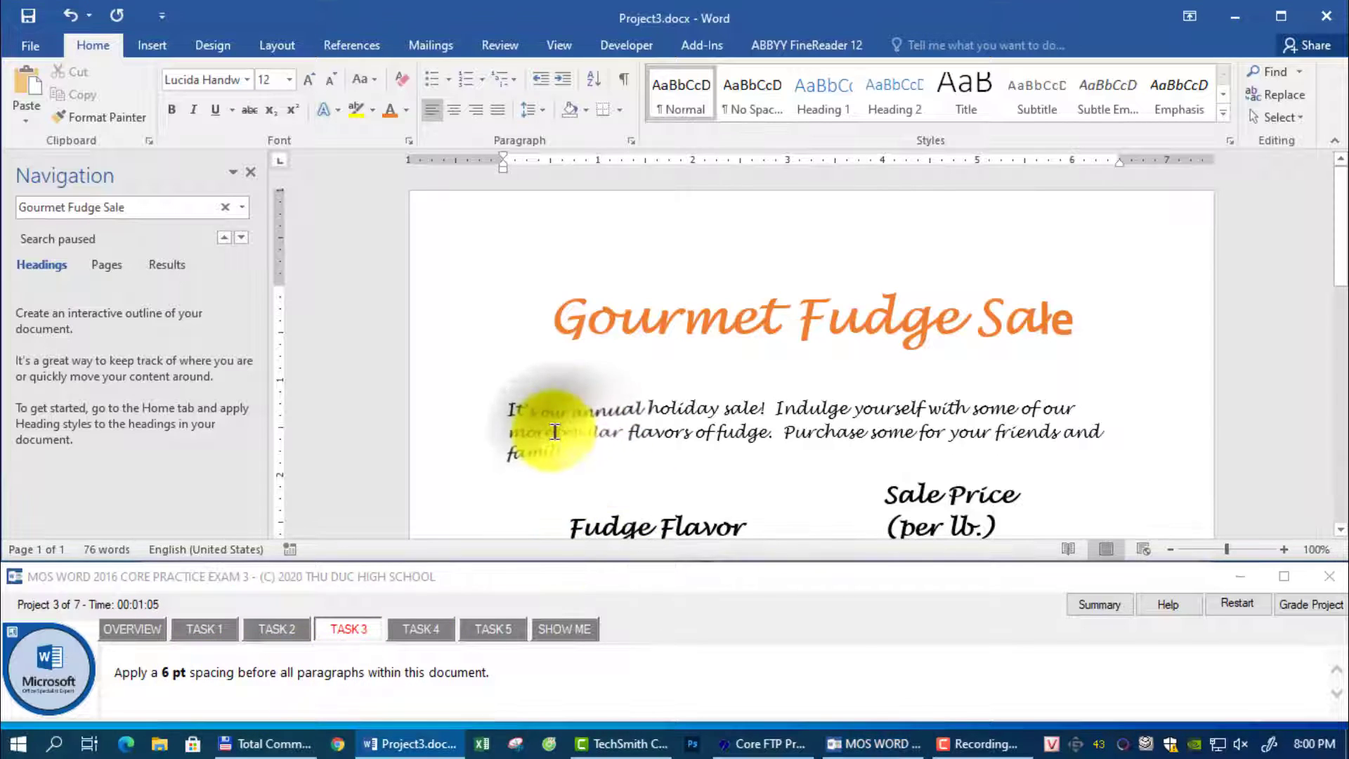
pyautogui.scroll(-5, 555, 431)
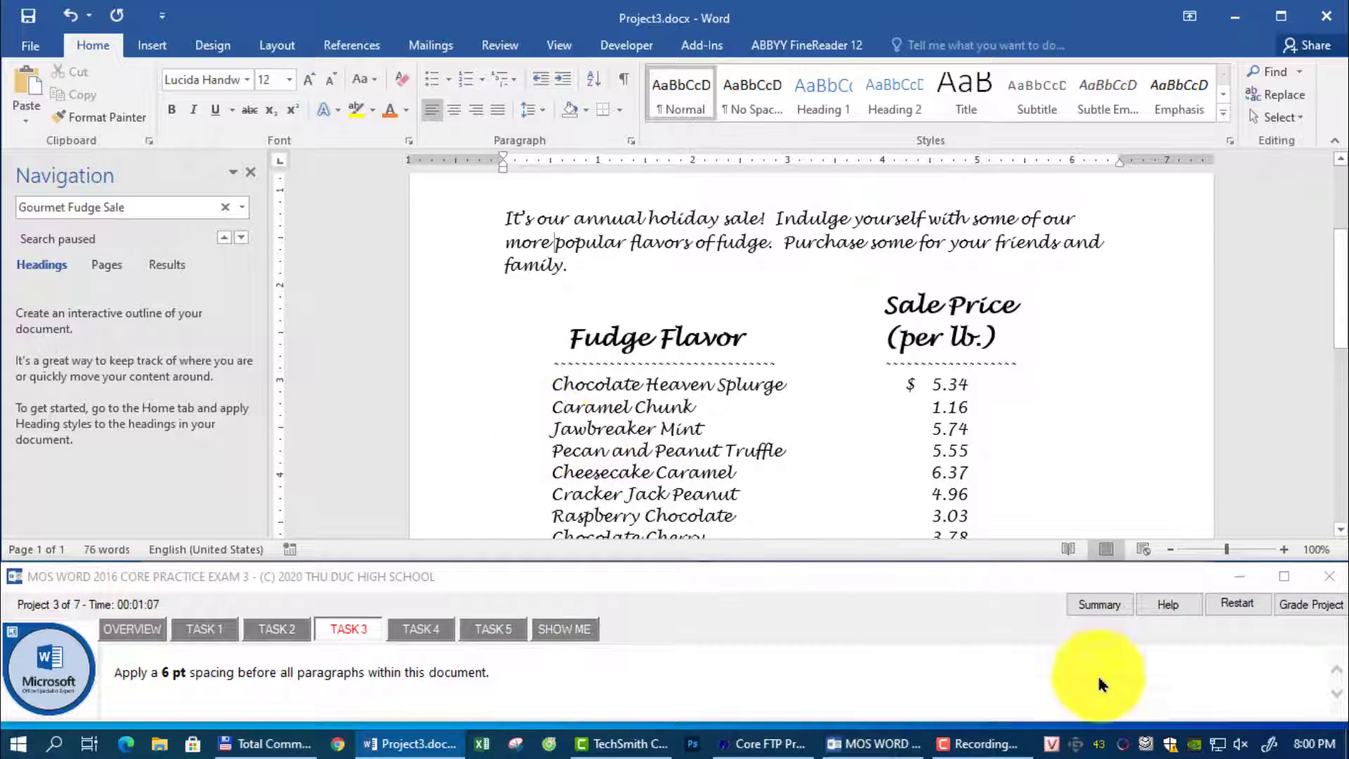
# - Show the help for exam task 3 and read the instructions for applying spacing before all paragraphs
pyautogui.click(1166, 604)
pyautogui.scroll(-1, 494, 699)
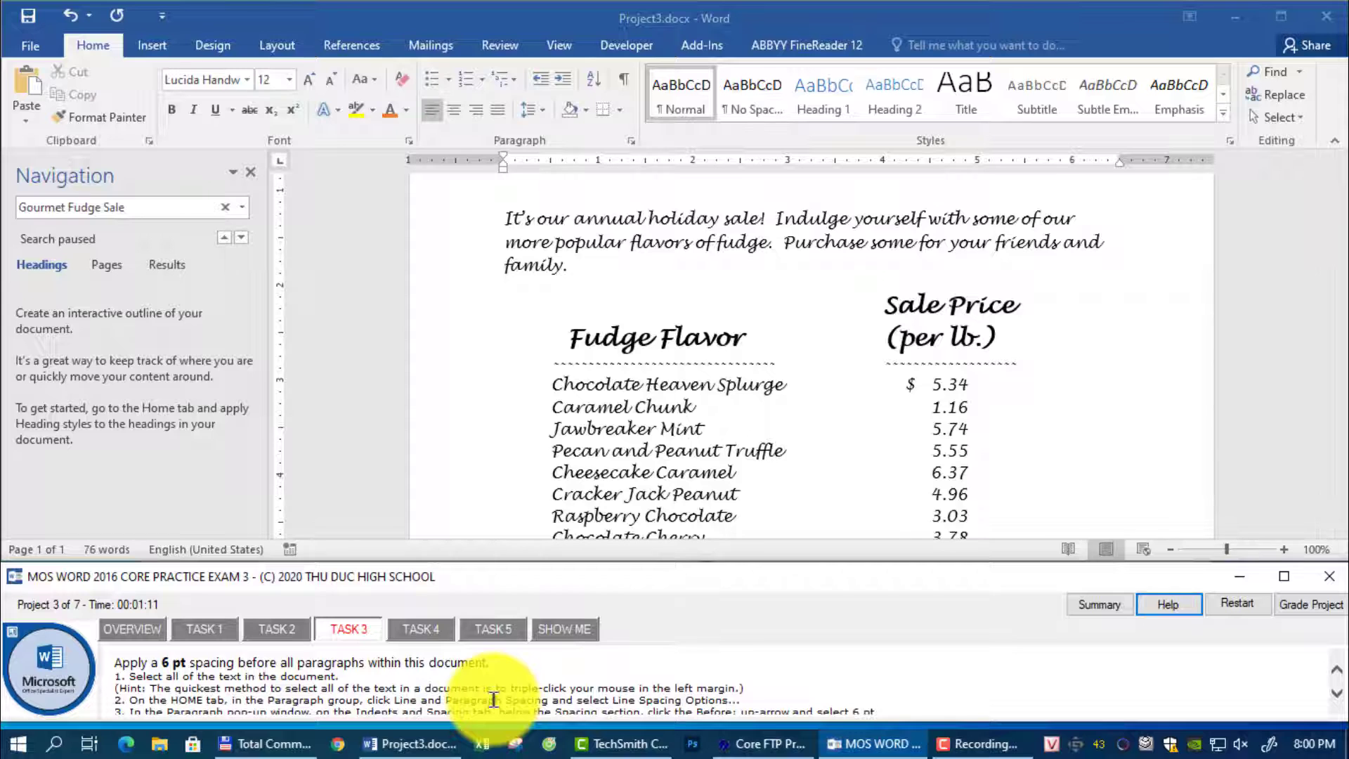
pyautogui.scroll(-1, 494, 698)
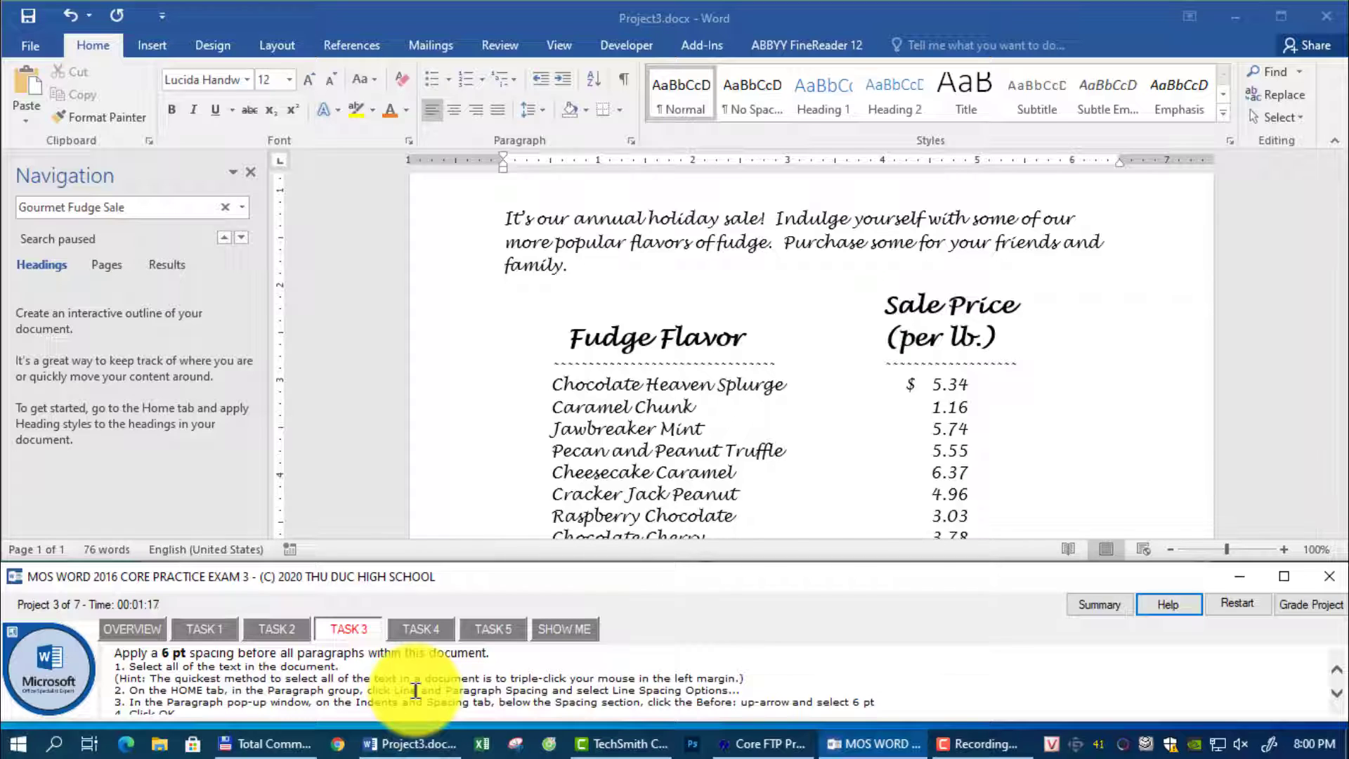
# - Select all of the flyer's text and set the paragraph spacing before to 6 pt
pyautogui.scroll(-1, 415, 691)
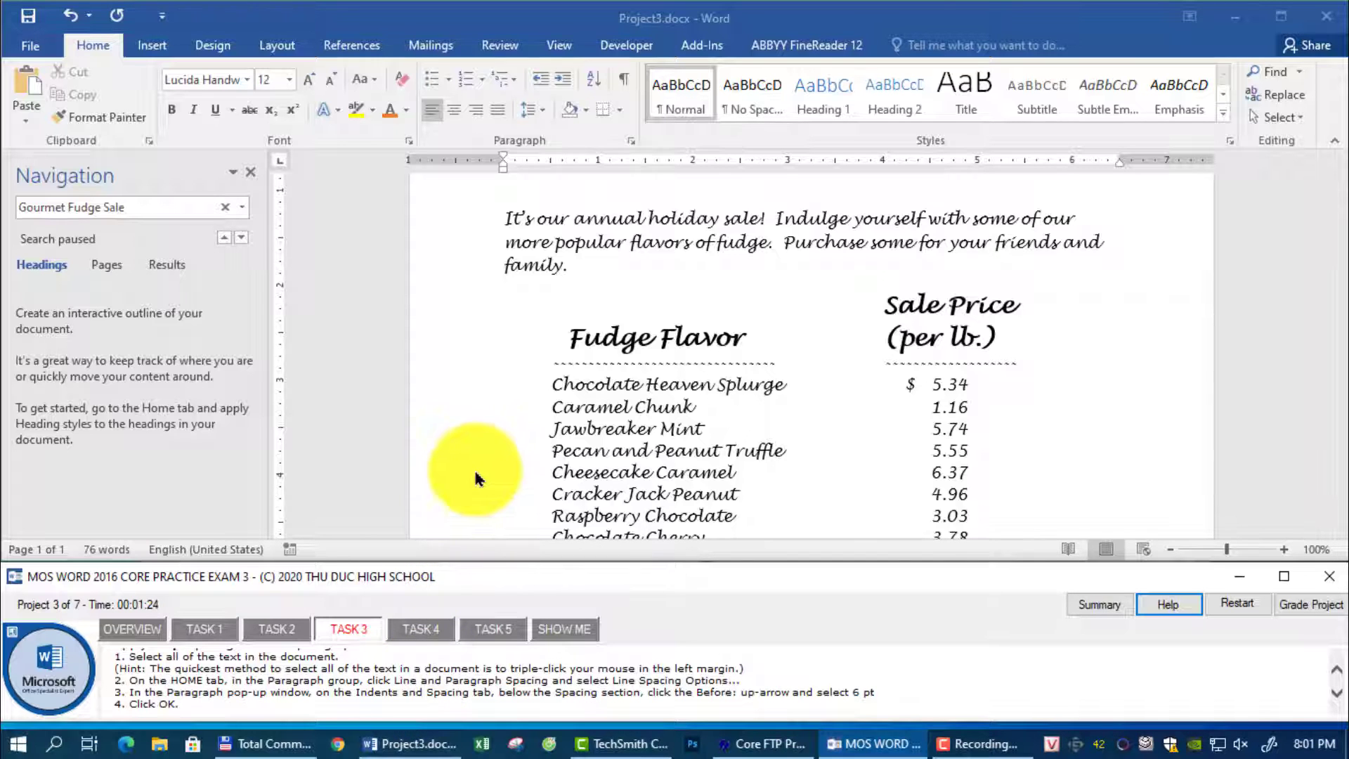
pyautogui.scroll(2, 421, 675)
pyautogui.click(433, 442)
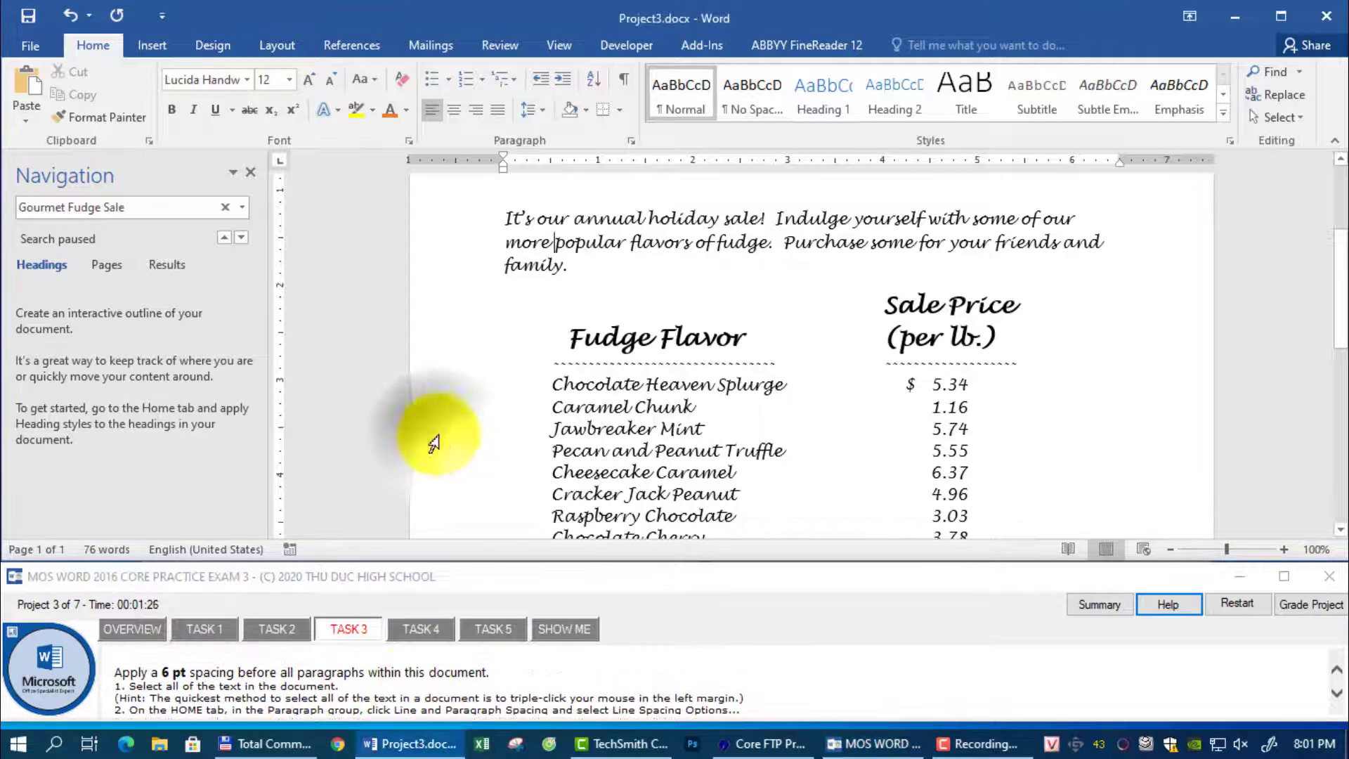
pyautogui.tripleClick(446, 413)
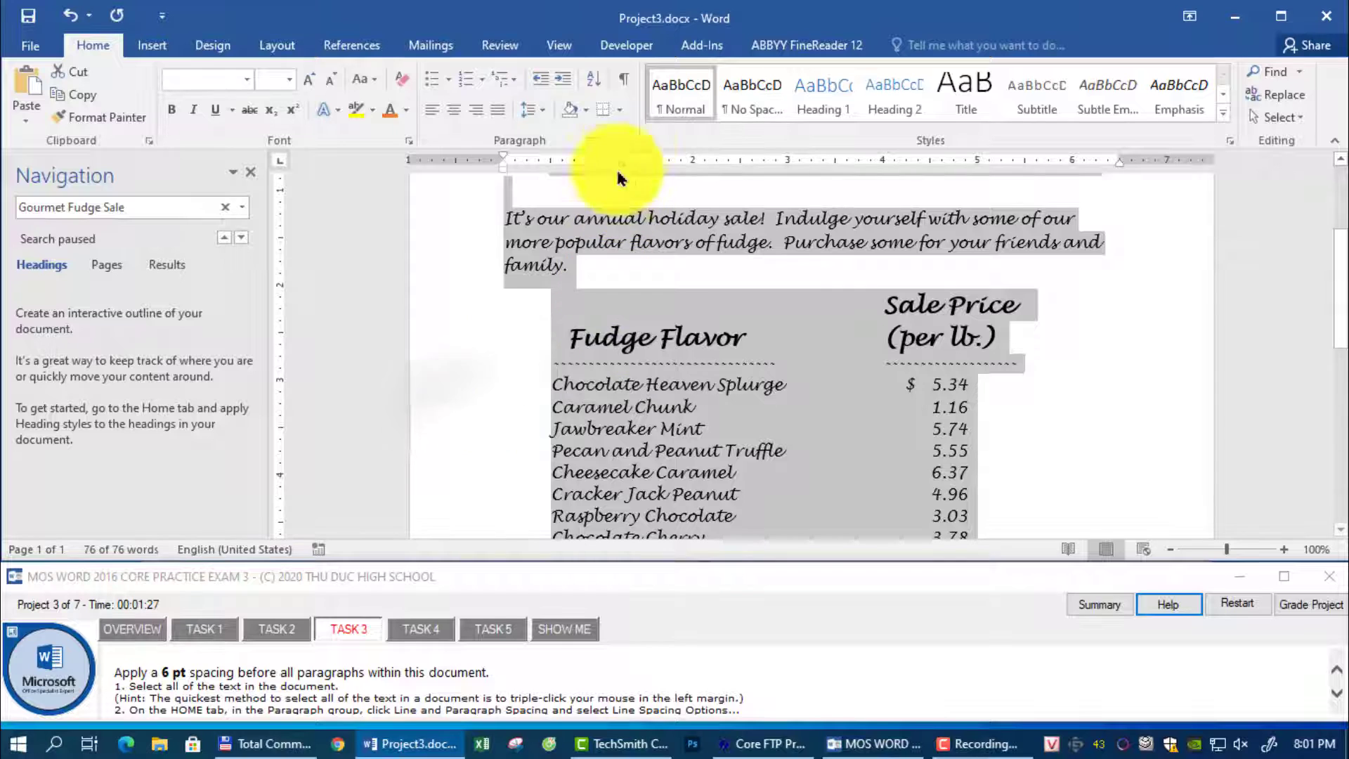
pyautogui.click(634, 140)
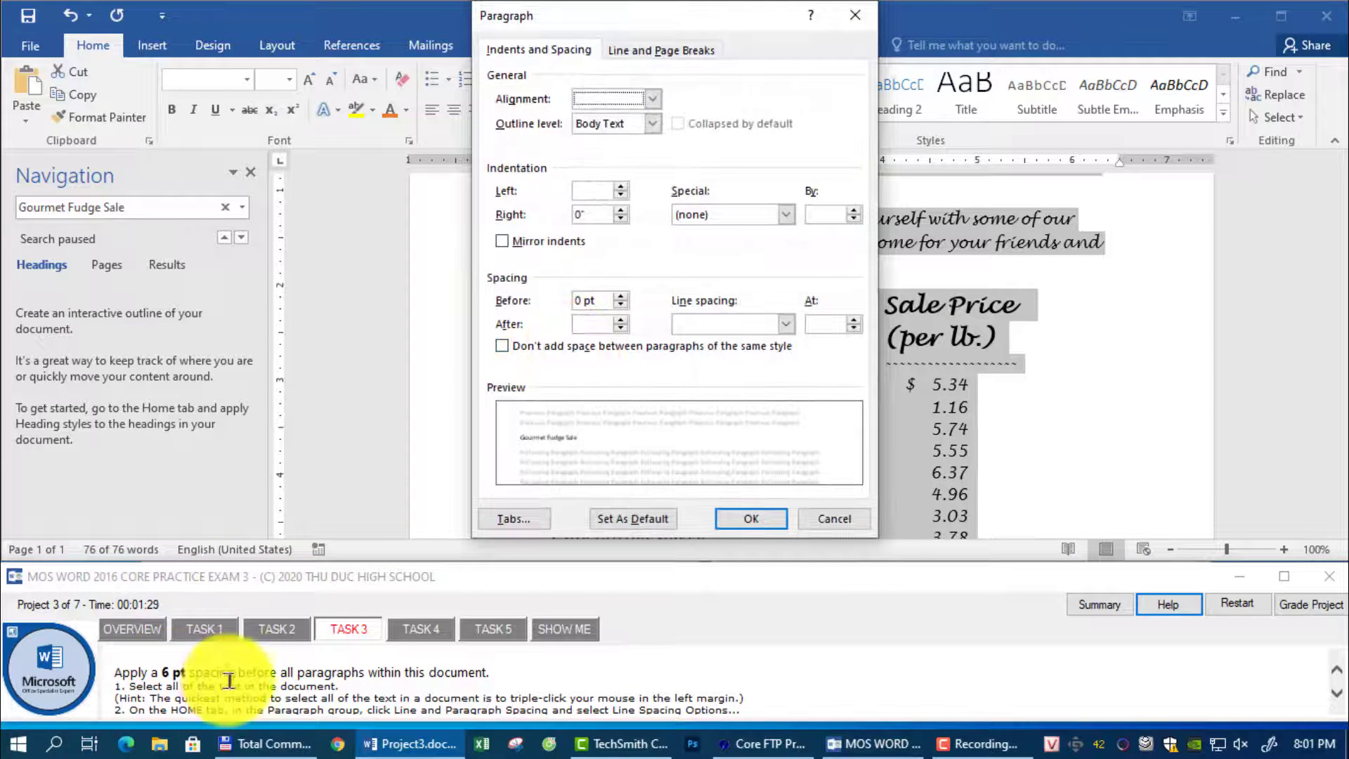
pyautogui.click(621, 296)
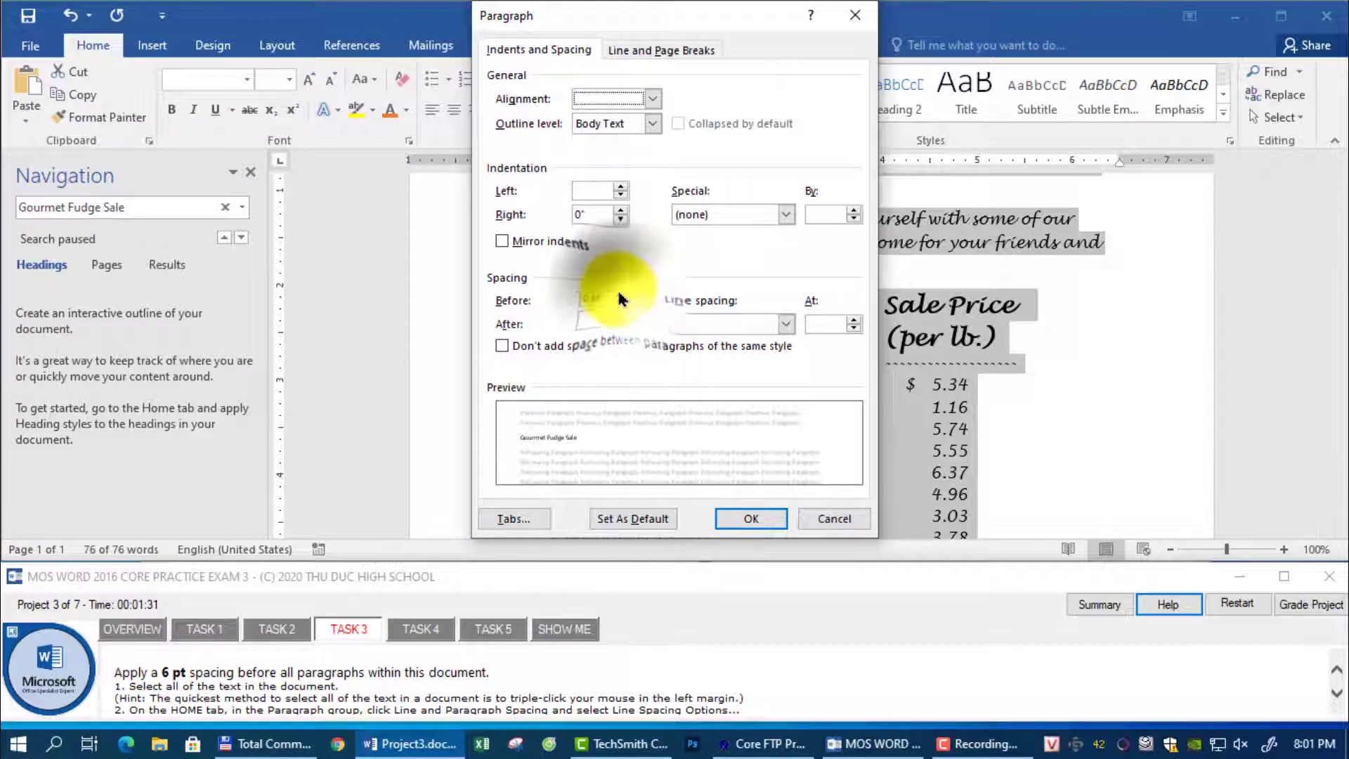
pyautogui.click(622, 301)
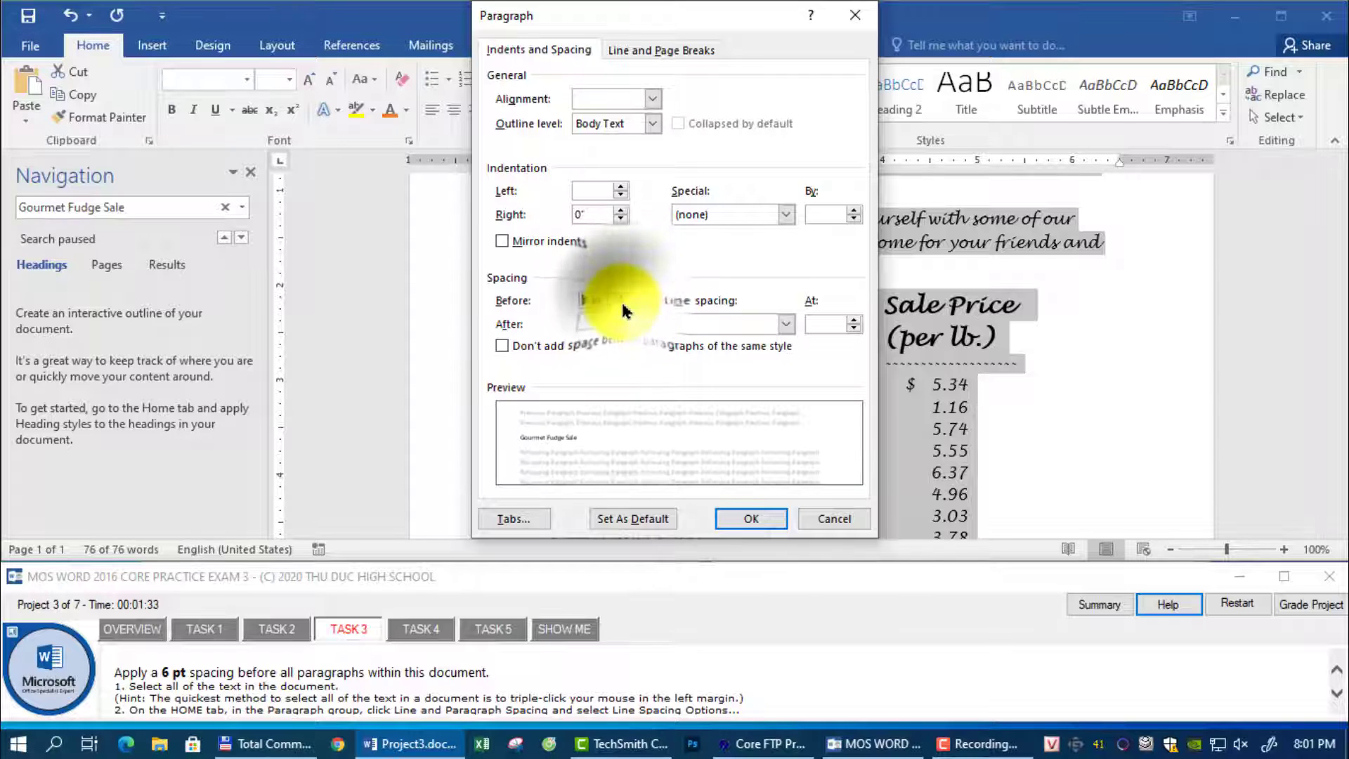
pyautogui.click(729, 519)
pyautogui.click(569, 471)
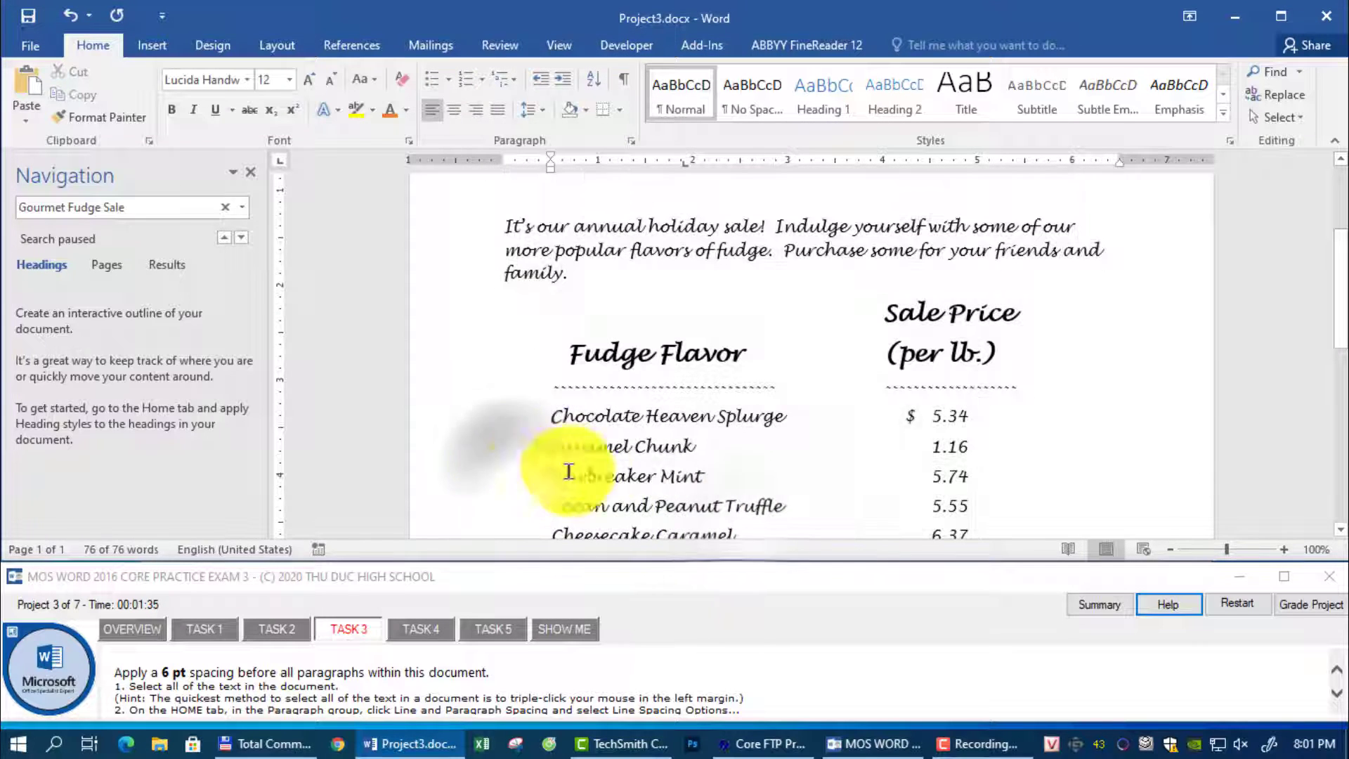
# - Show exam task 4 without its help and go to the flyer's last sentence
pyautogui.click(420, 628)
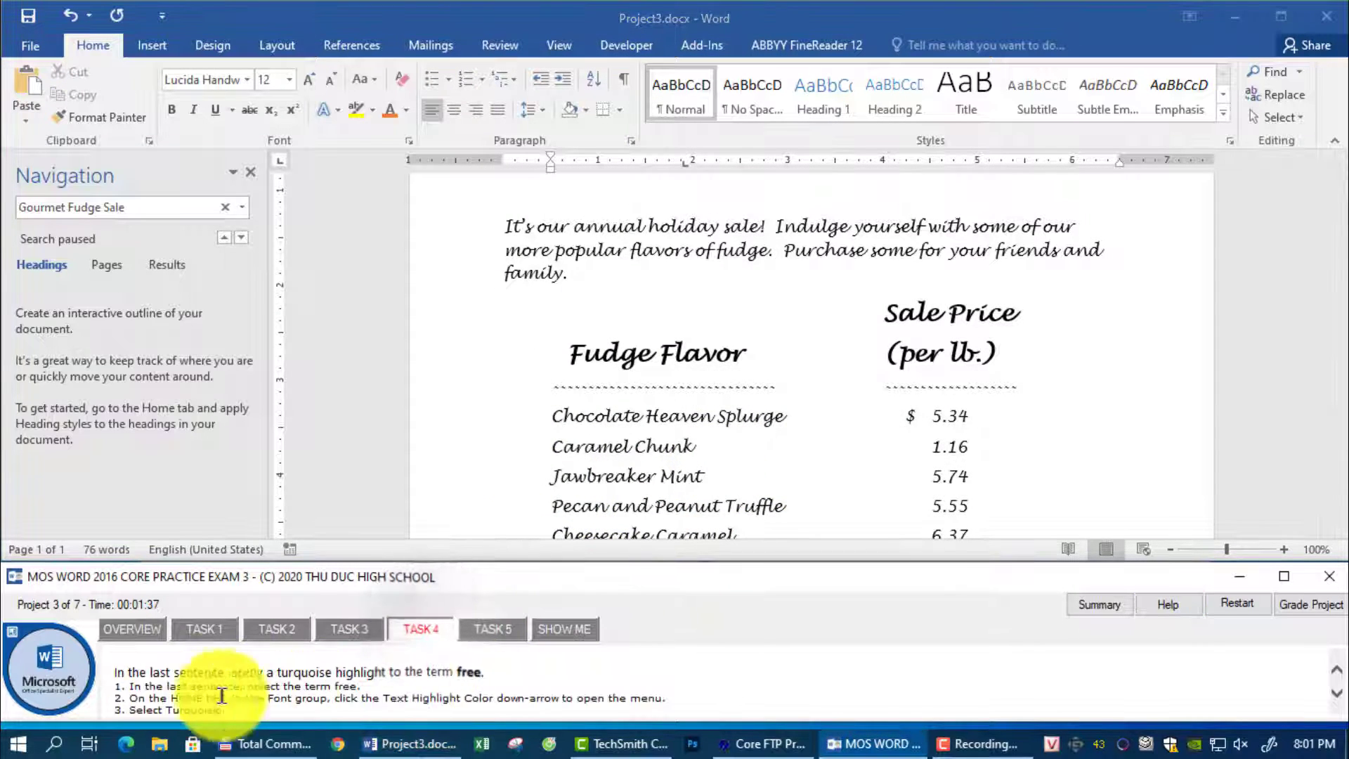
pyautogui.click(1167, 603)
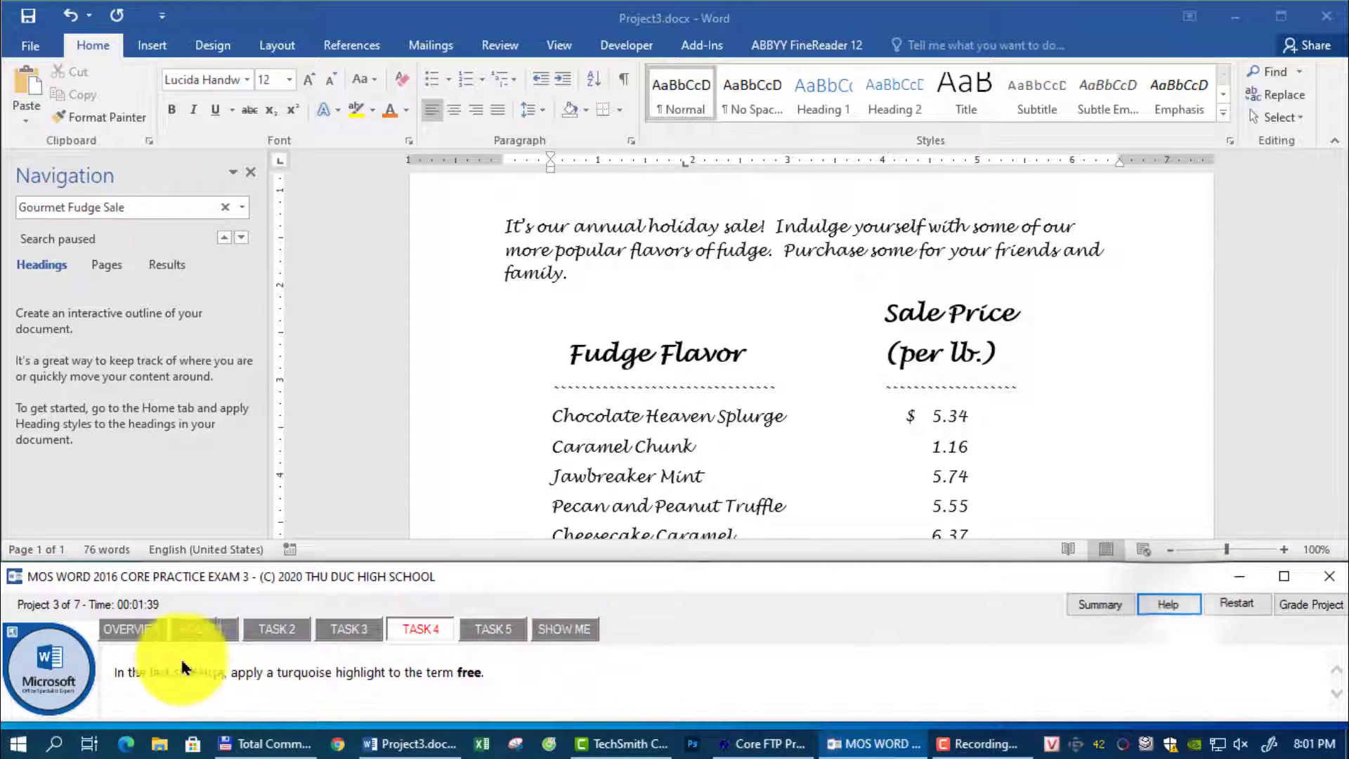
pyautogui.click(114, 265)
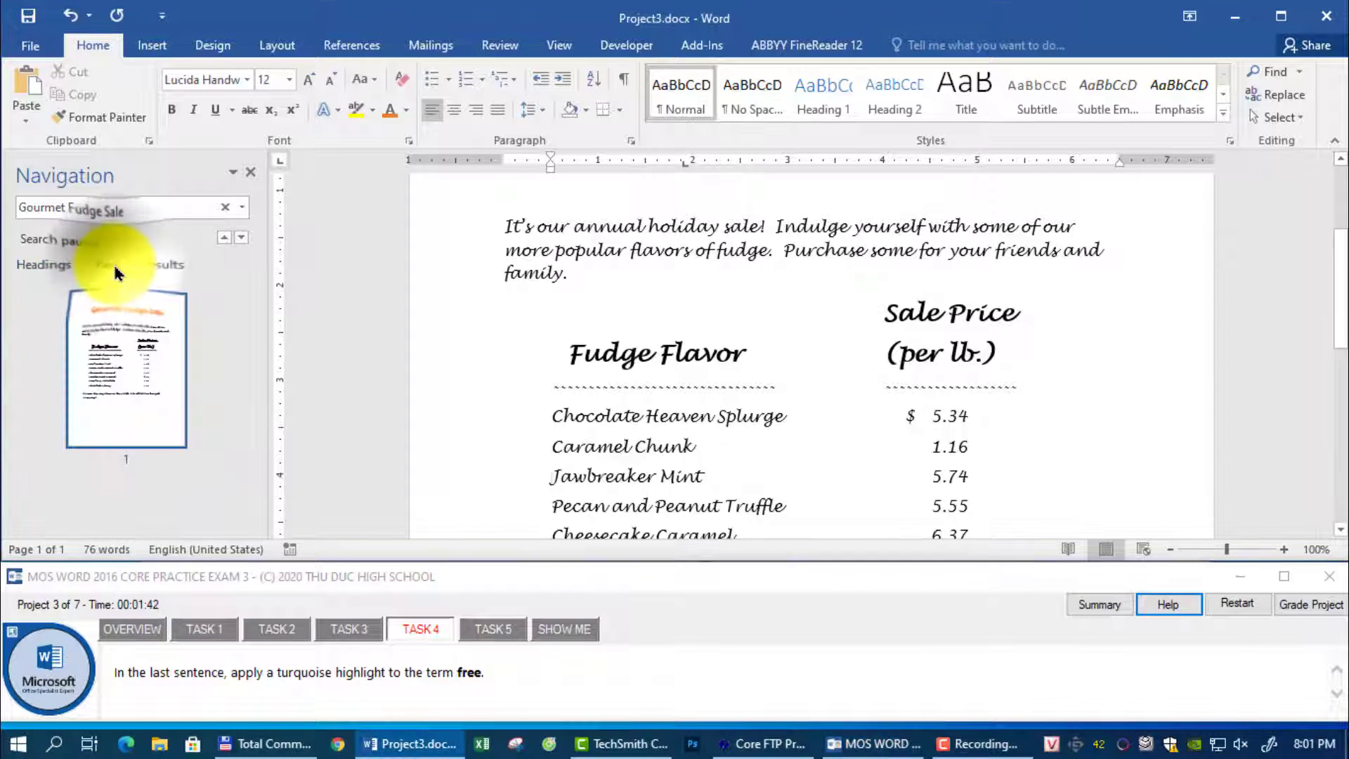
pyautogui.click(116, 344)
pyautogui.scroll(-6, 710, 432)
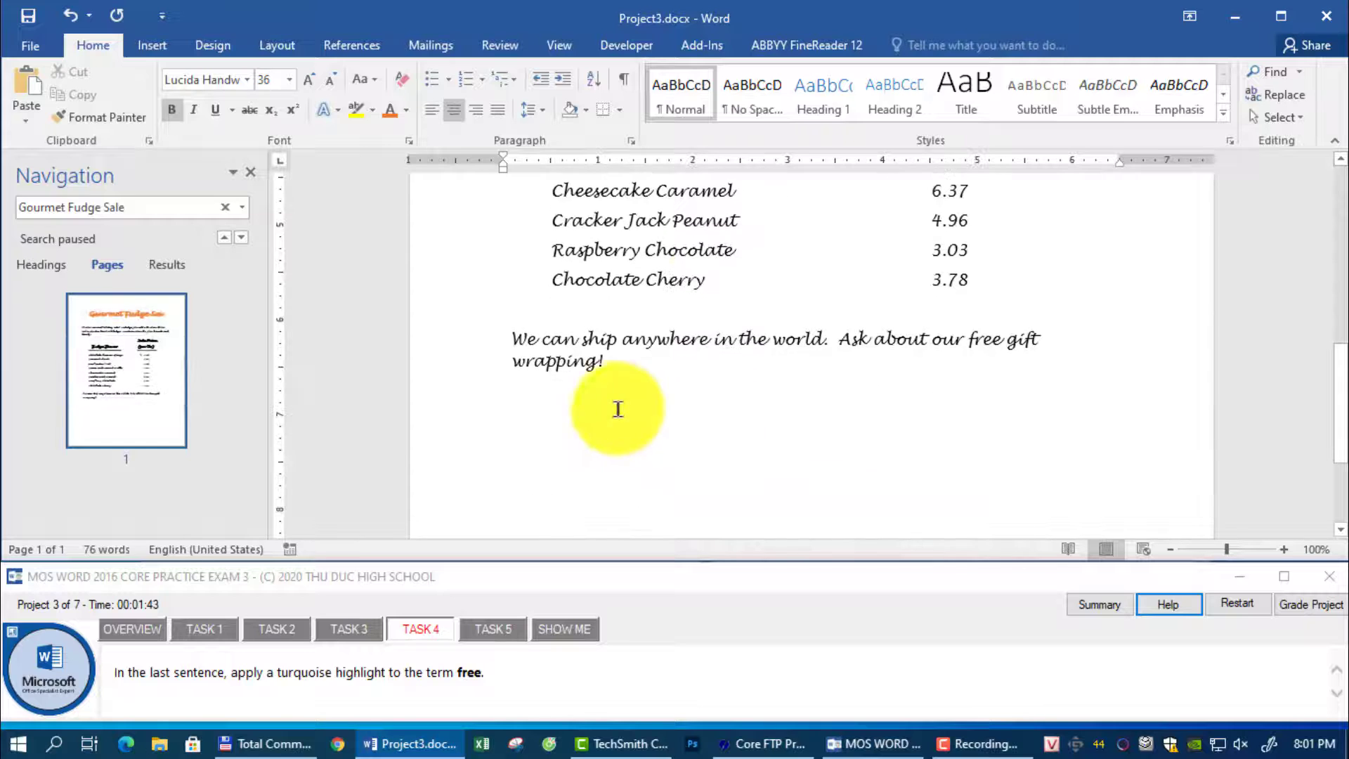
pyautogui.click(622, 394)
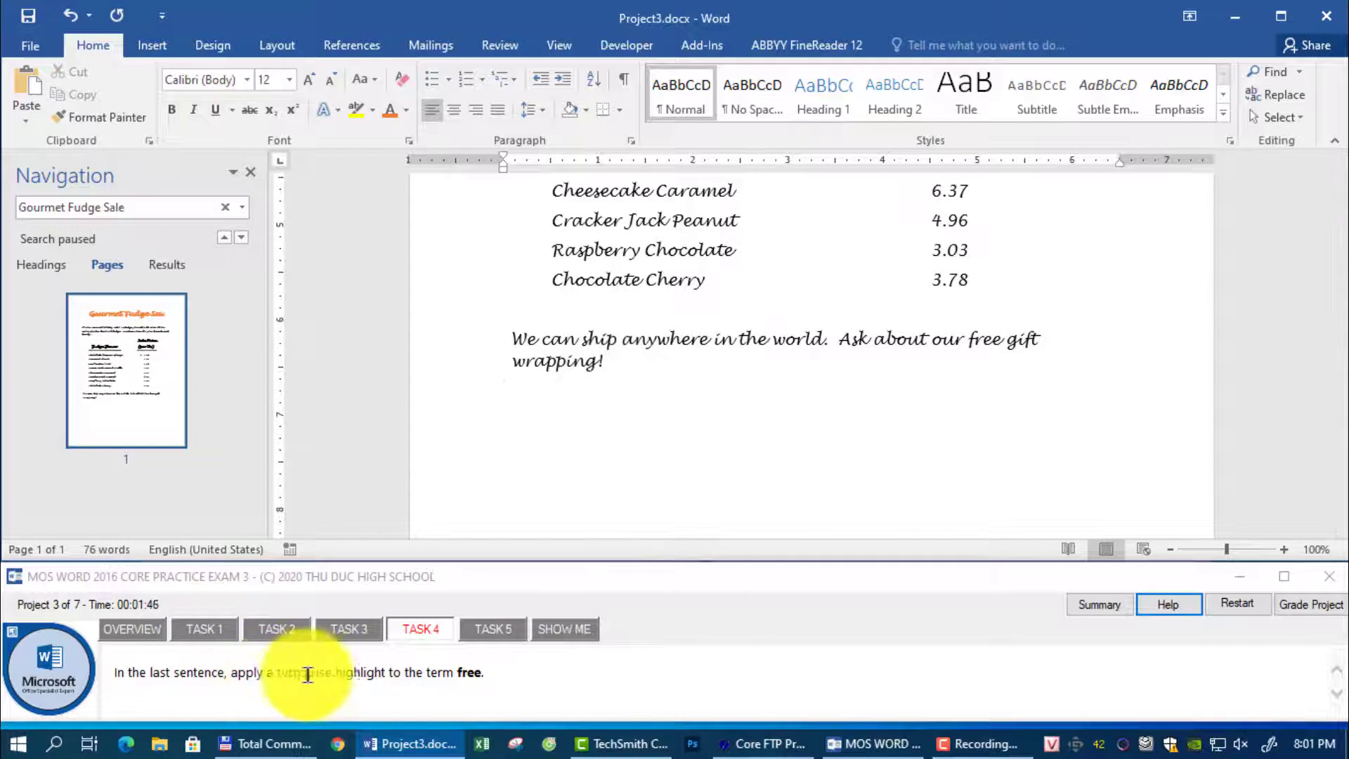
# - Apply a turquoise highlight to the word free in the last sentence
pyautogui.click(984, 340)
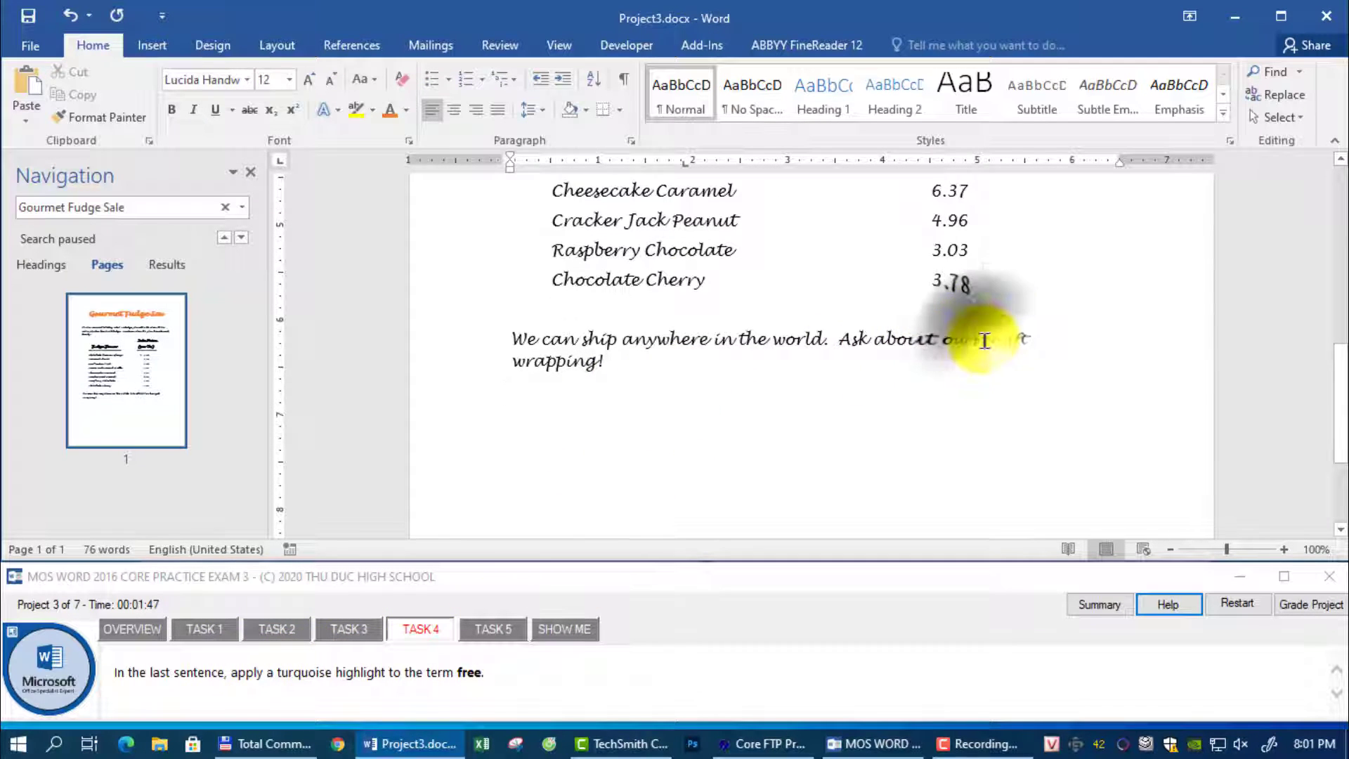
pyautogui.doubleClick(984, 340)
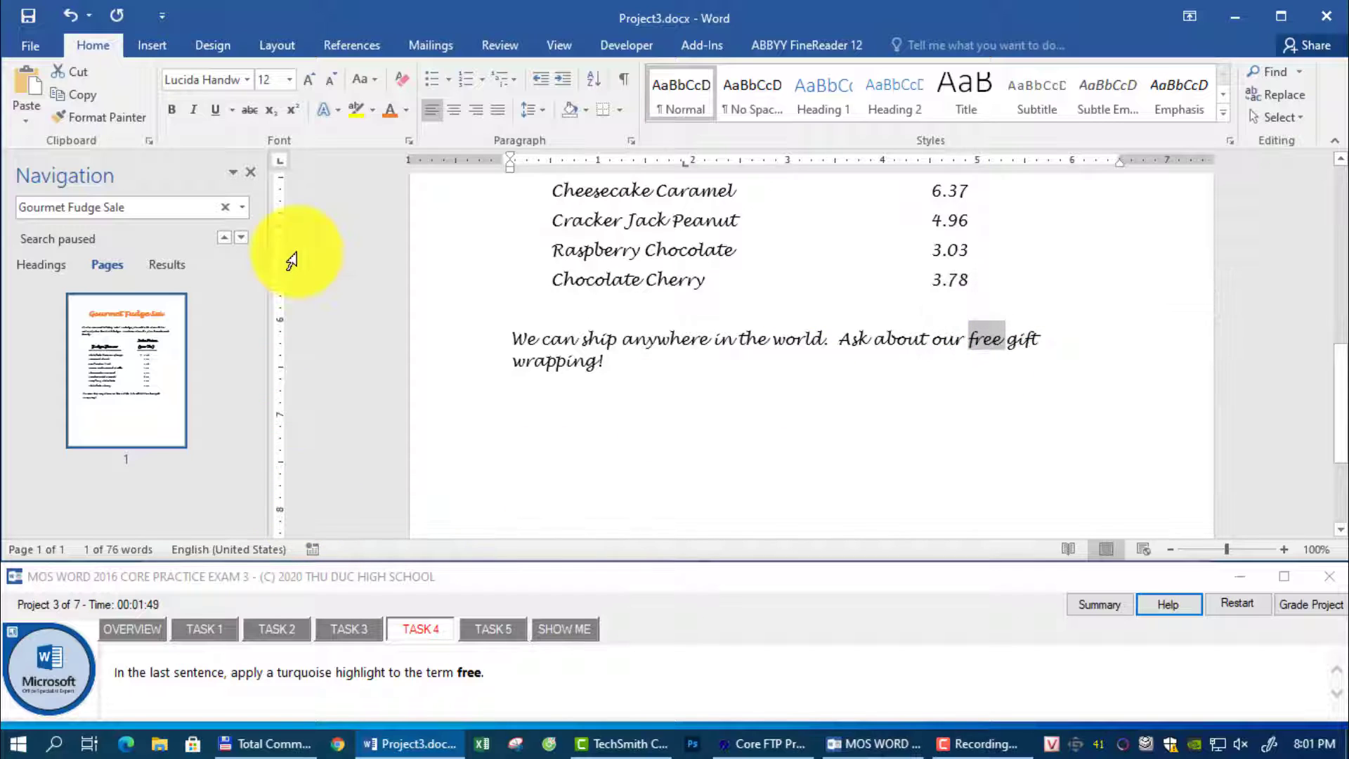
pyautogui.click(371, 109)
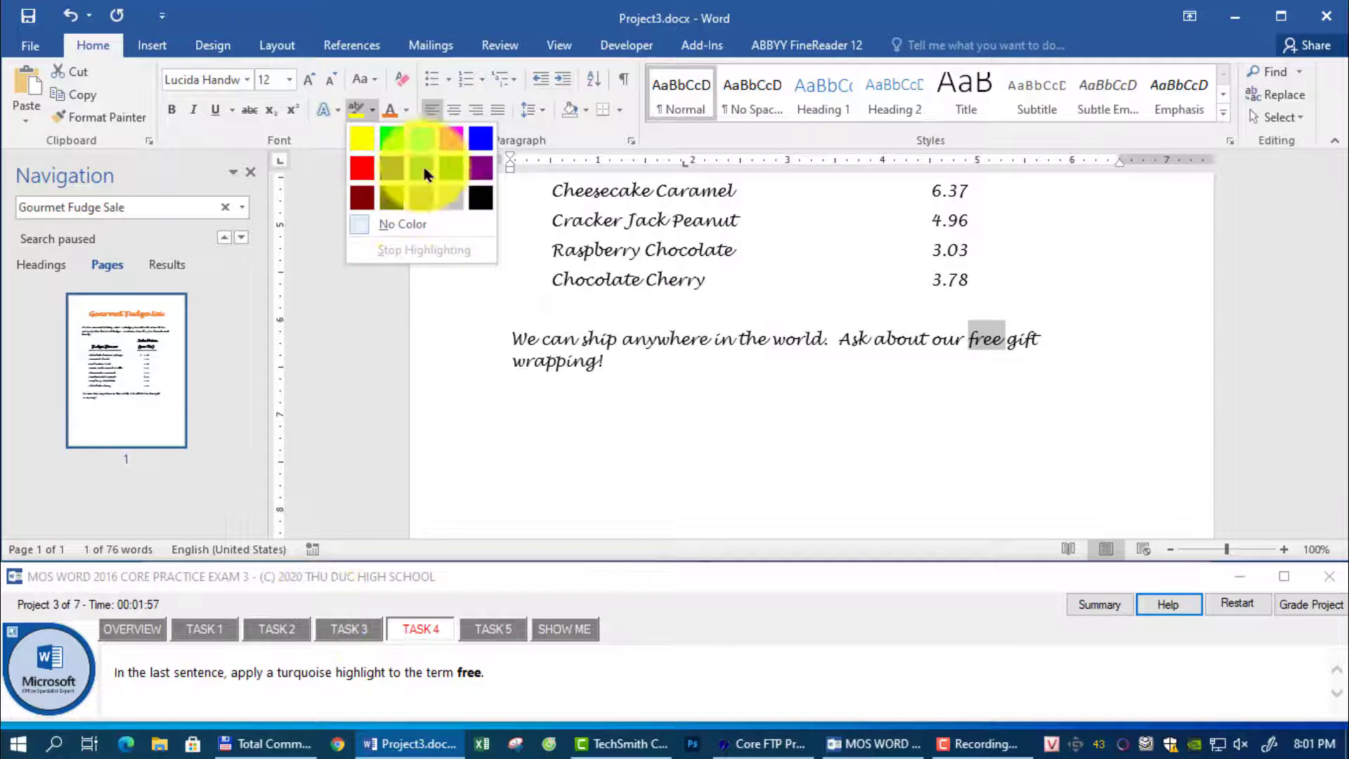
pyautogui.click(421, 139)
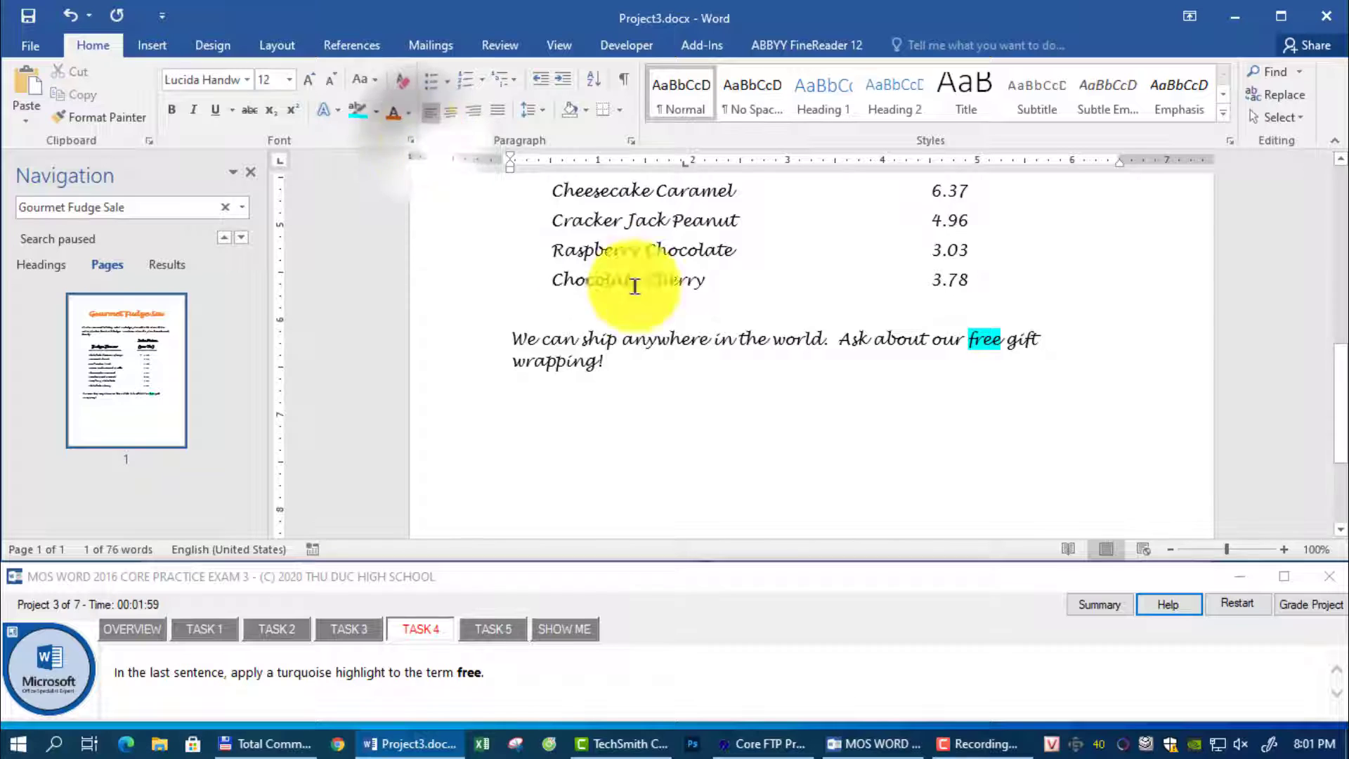
pyautogui.click(677, 467)
# - Show exam task 5 and examine its Down Ribbon shape requirements
pyautogui.click(492, 629)
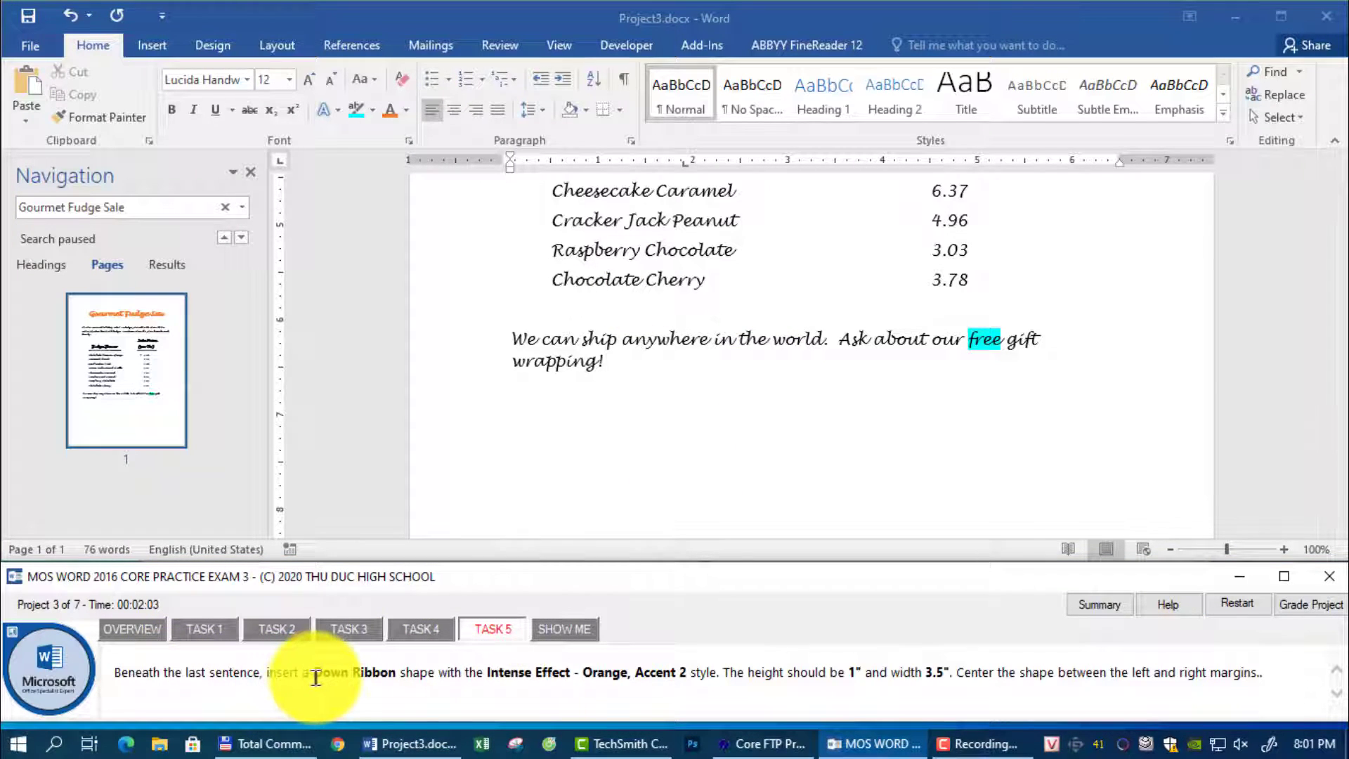
pyautogui.moveTo(311, 675); pyautogui.dragTo(382, 672)
pyautogui.click(255, 682)
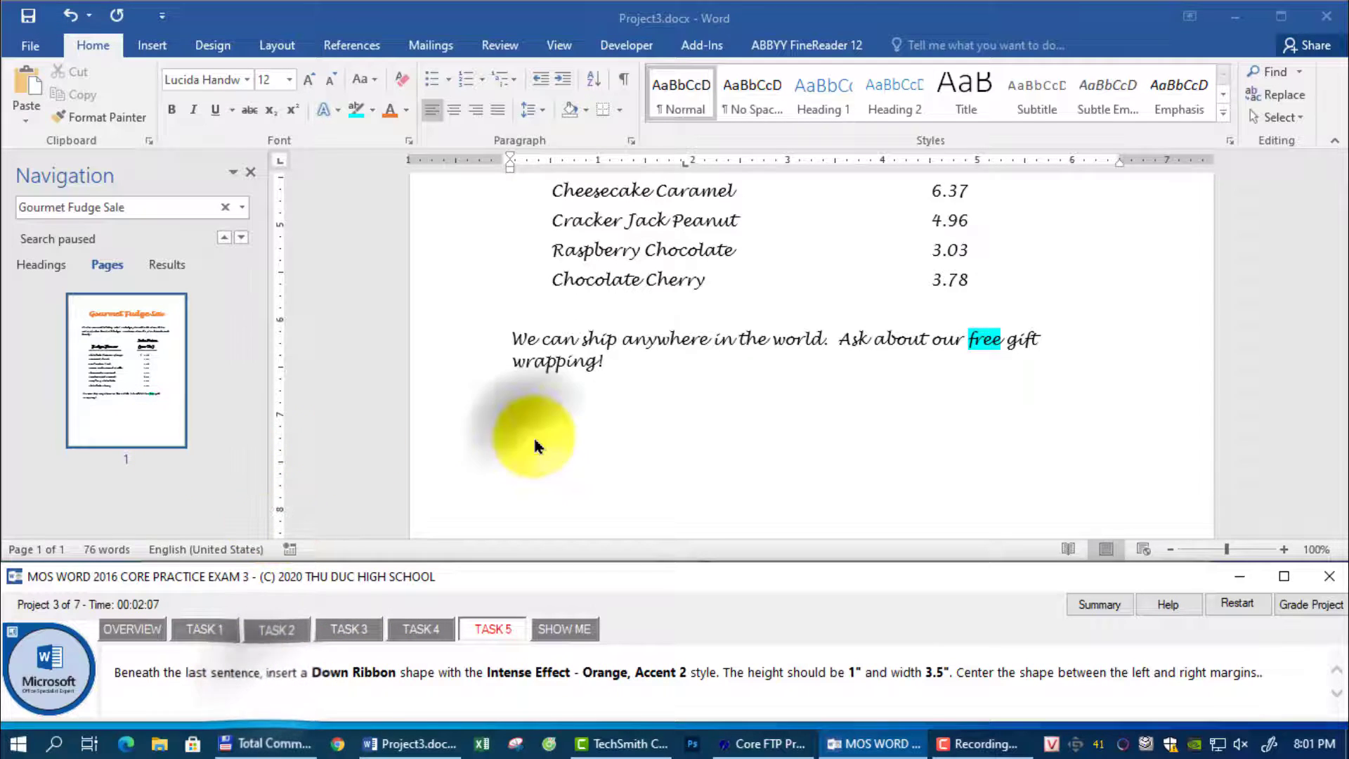
pyautogui.click(544, 446)
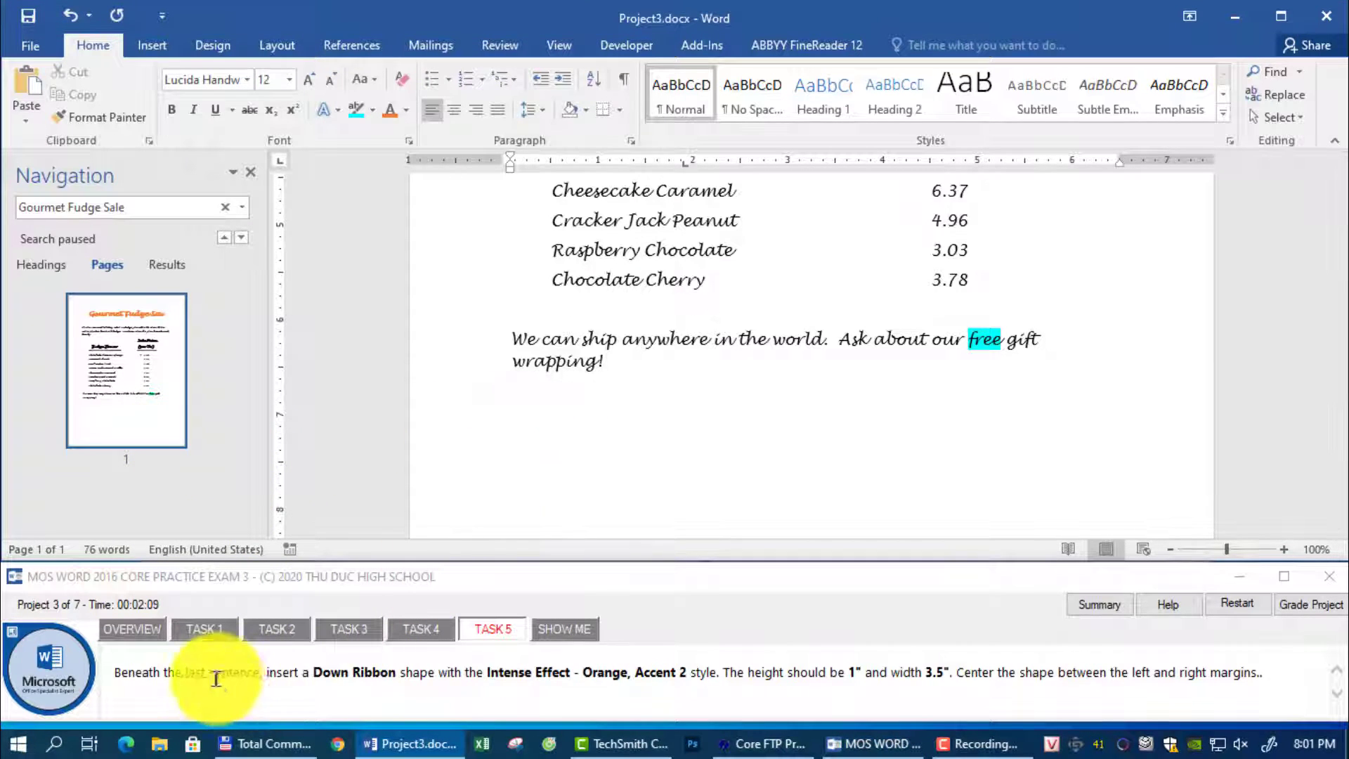
# - Draw a Down Ribbon about 4.17" wide and 1.22" high beneath the last sentence and apply the Intense Effect - Orange, Accent 2 style
pyautogui.click(171, 49)
pyautogui.click(279, 114)
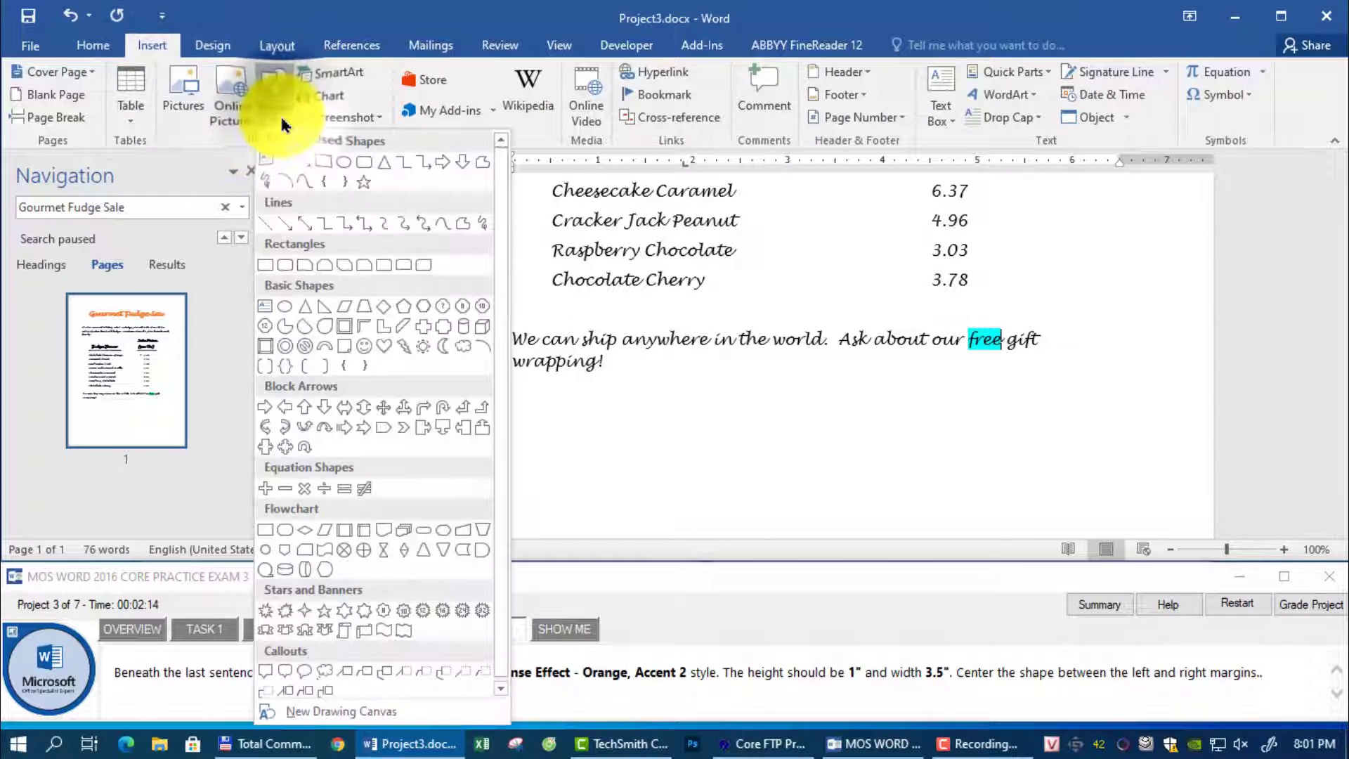
pyautogui.click(285, 635)
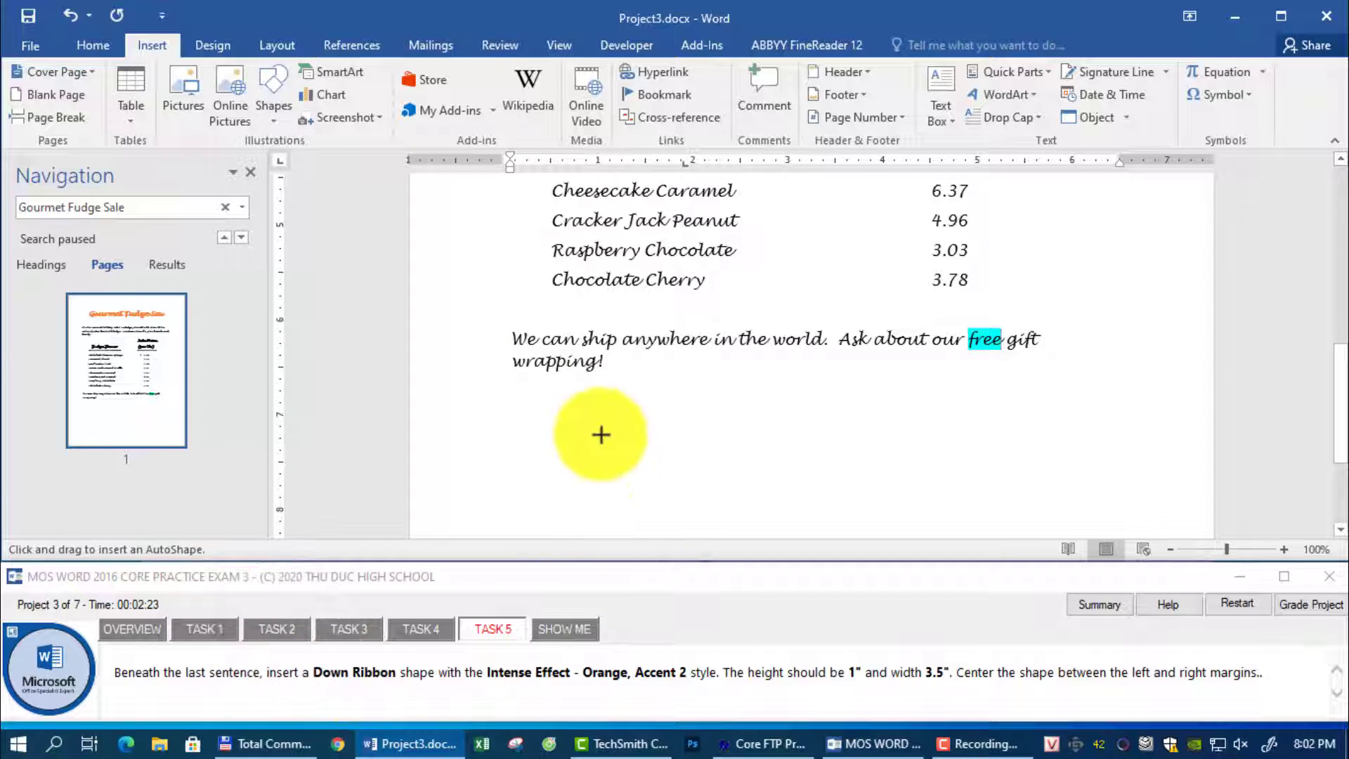
pyautogui.moveTo(616, 388)
pyautogui.mouseDown()
pyautogui.moveTo(796, 481)
pyautogui.moveTo(963, 517)
pyautogui.moveTo(1011, 504)
pyautogui.mouseUp()
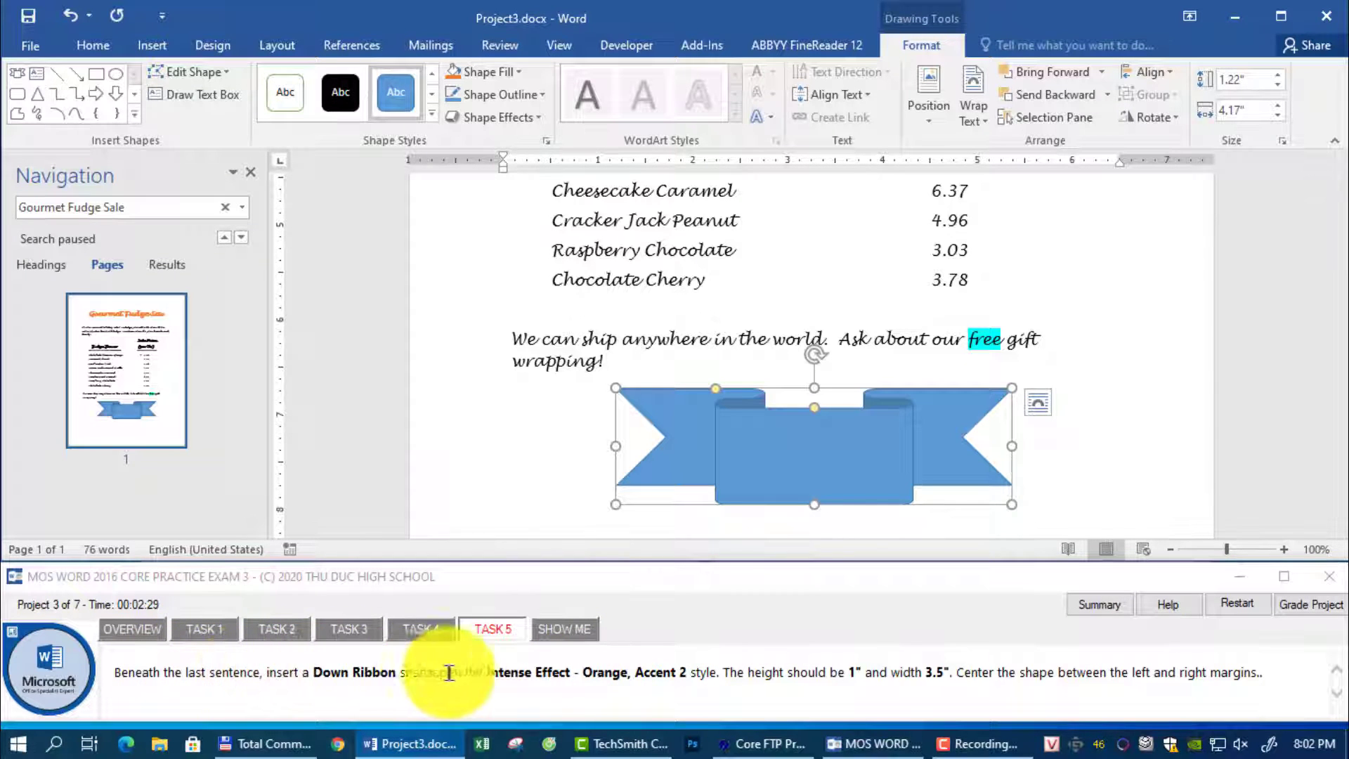
pyautogui.click(433, 116)
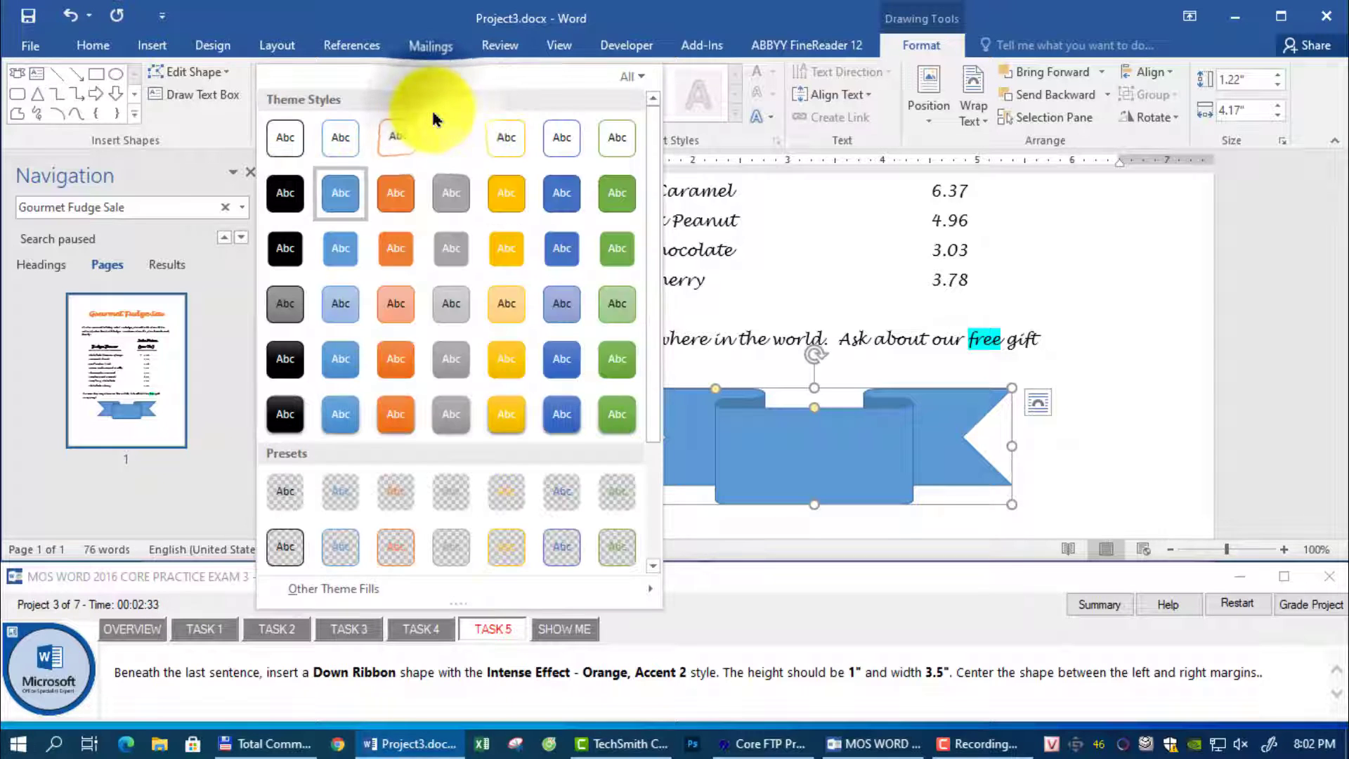
pyautogui.click(394, 416)
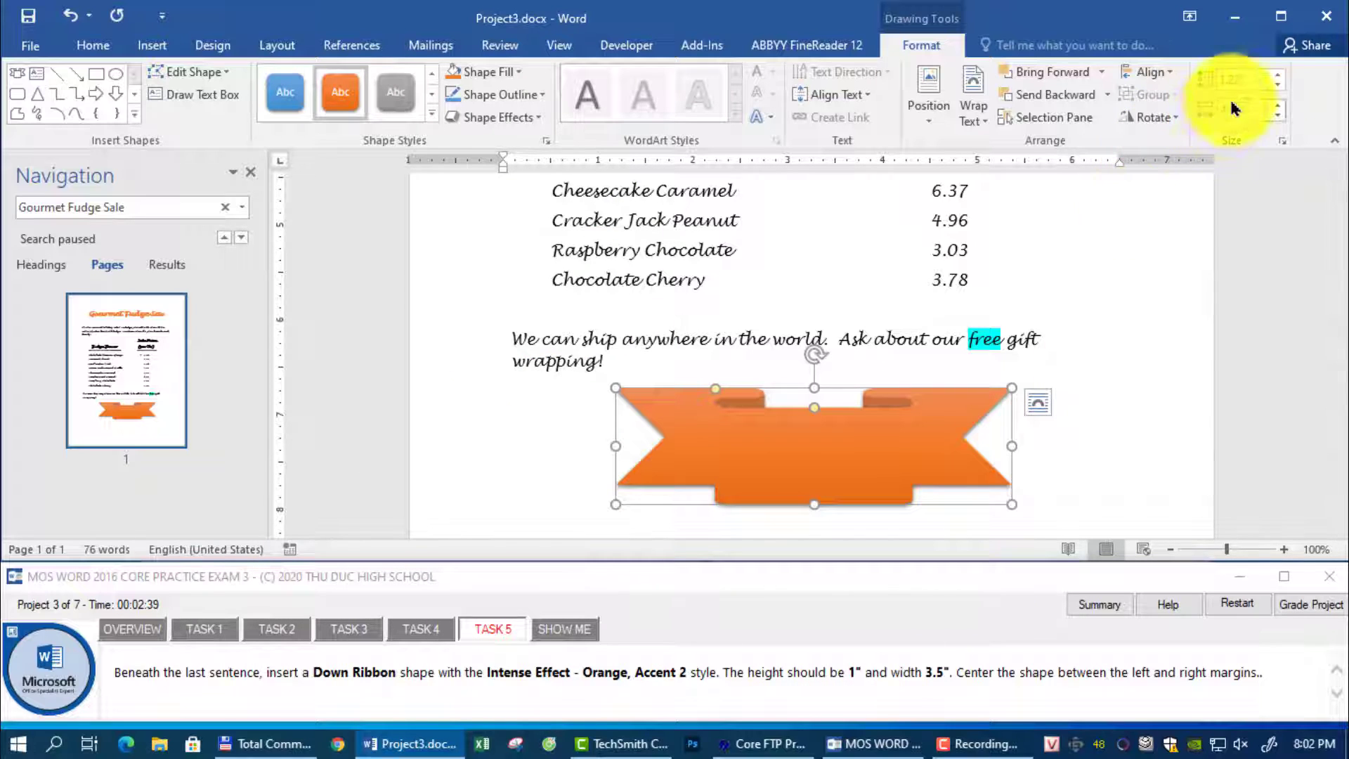
# - Set the ribbon shape's height to 1" and its width to 3.5"
pyautogui.write('1')
pyautogui.press('Return')
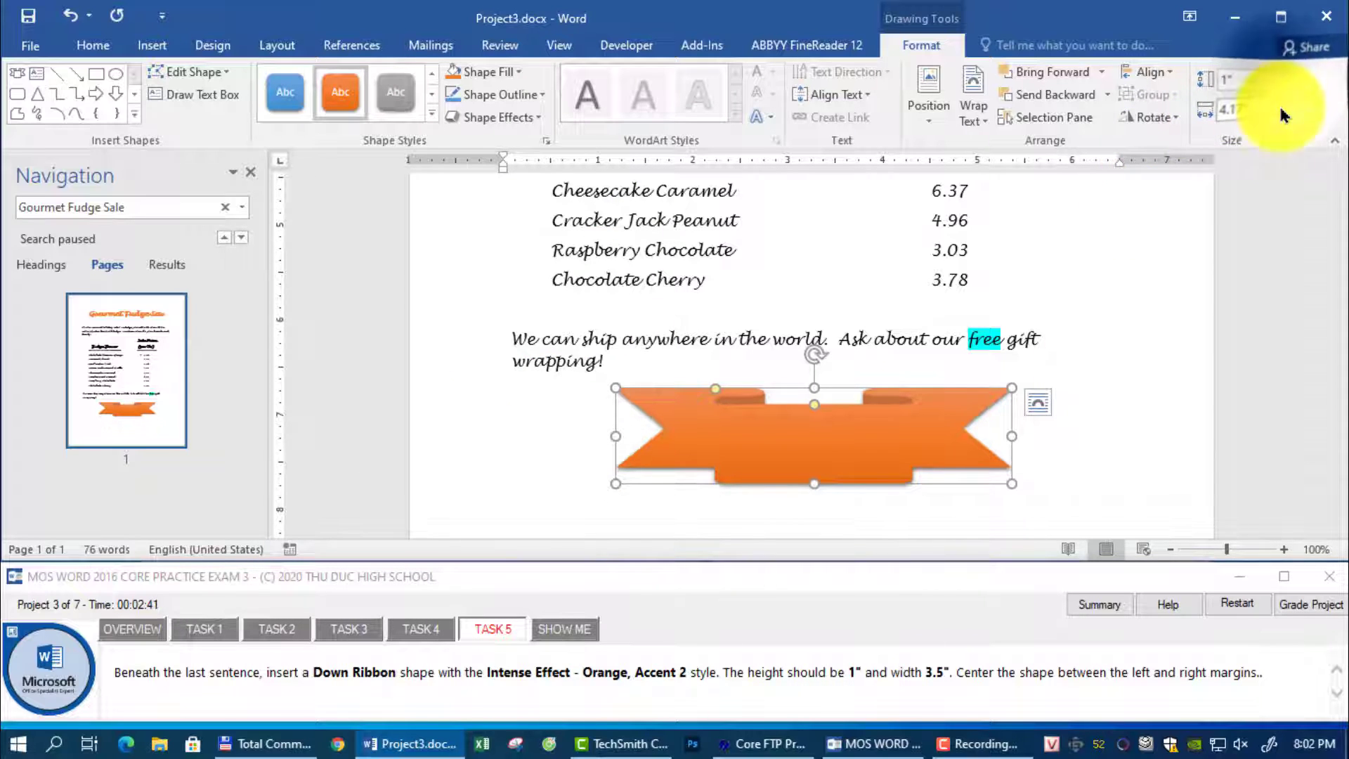
pyautogui.click(1275, 116)
pyautogui.click(1275, 117)
pyautogui.click(1274, 117)
pyautogui.click(1275, 117)
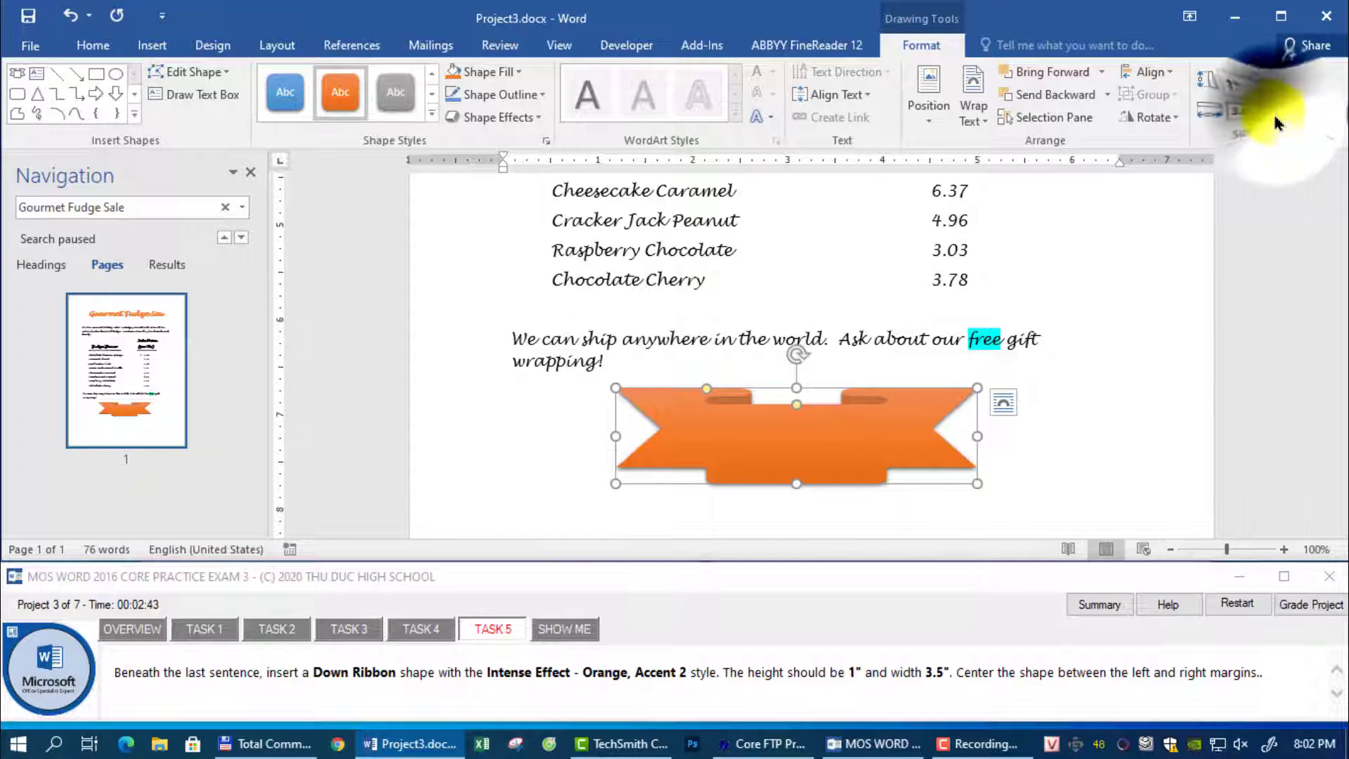
pyautogui.click(1275, 116)
pyautogui.click(1275, 117)
pyautogui.click(1275, 118)
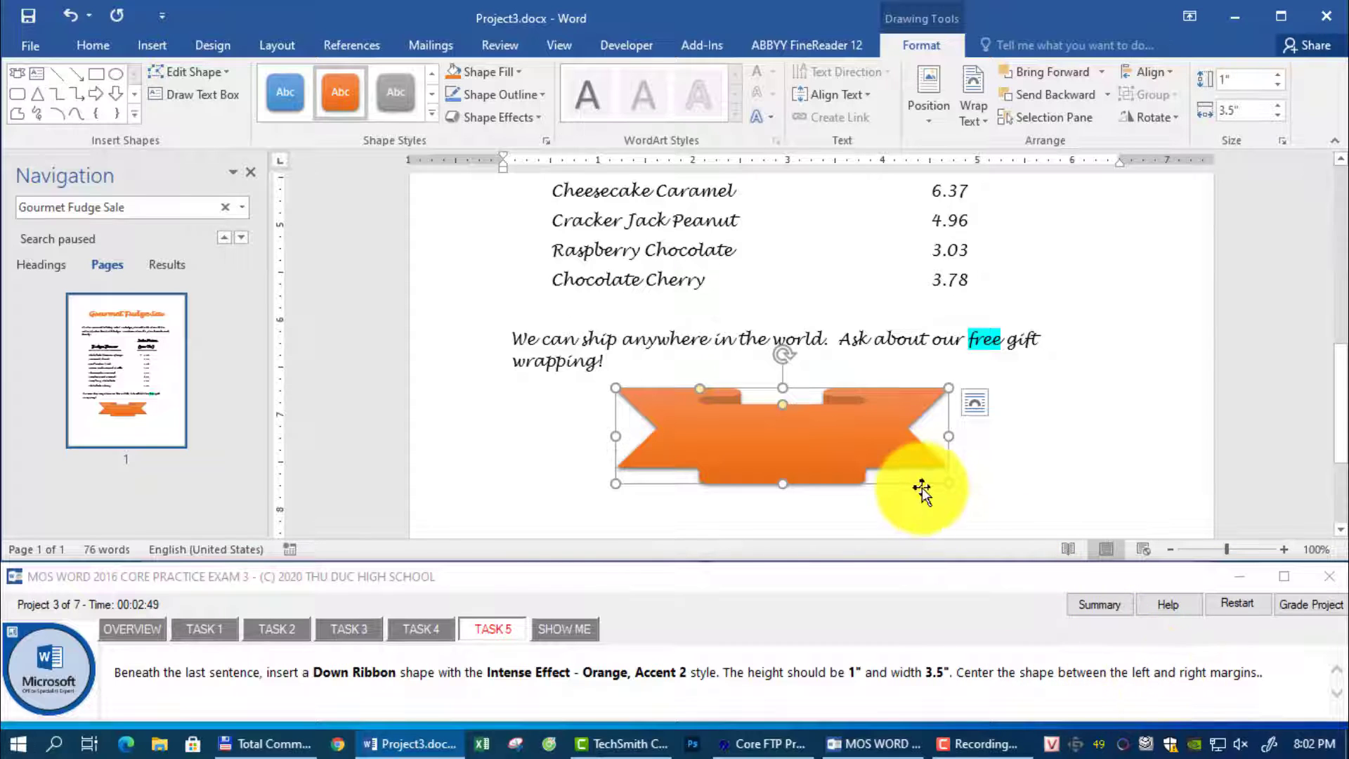
# - Center the ribbon shape between the left and right margins and deselect it
pyautogui.click(1159, 73)
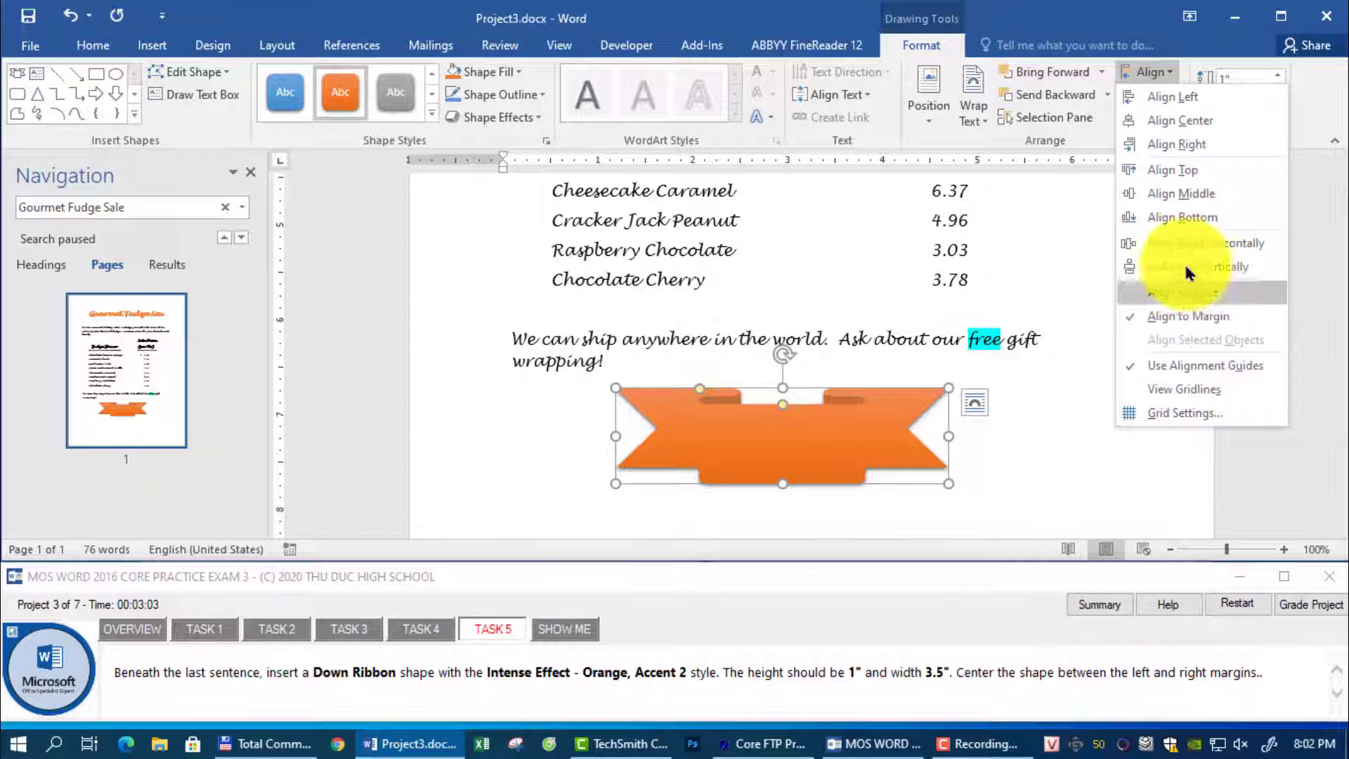
pyautogui.click(1186, 120)
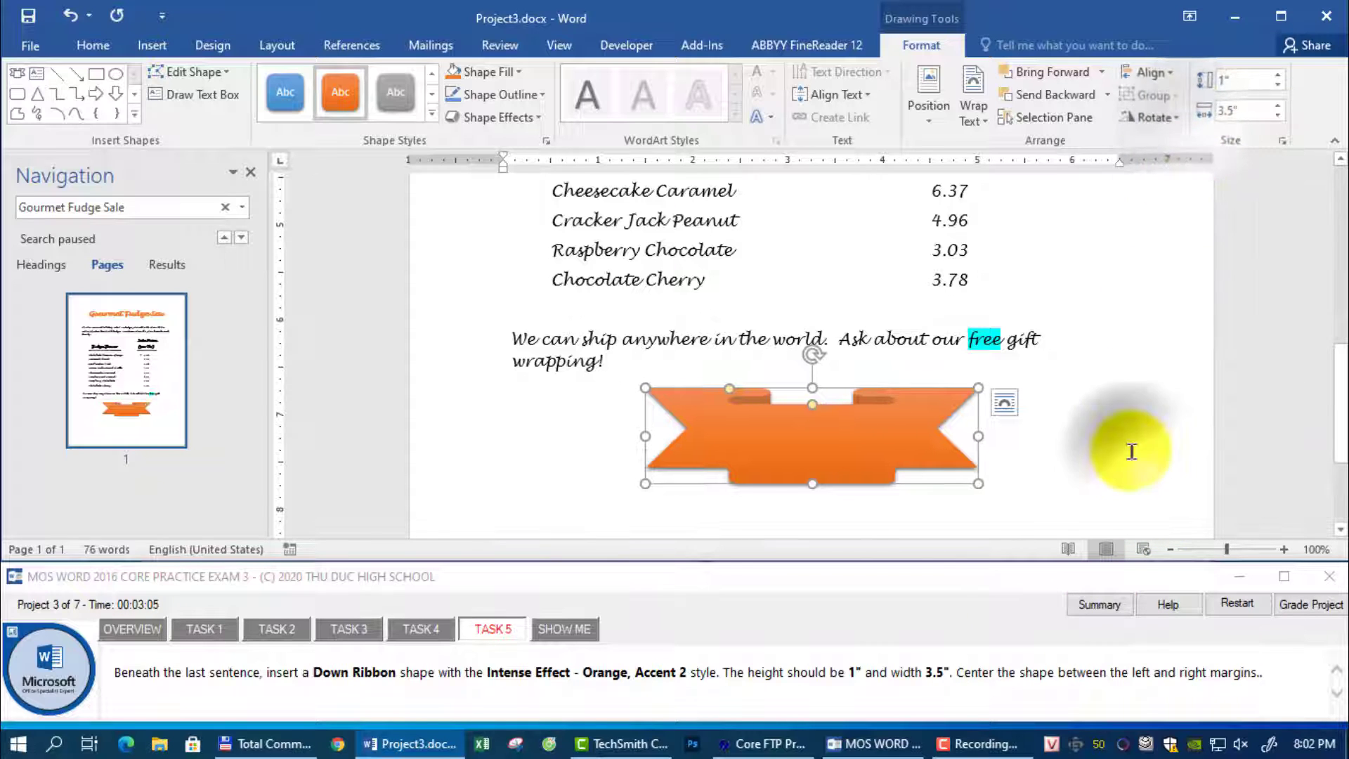
pyautogui.click(1124, 450)
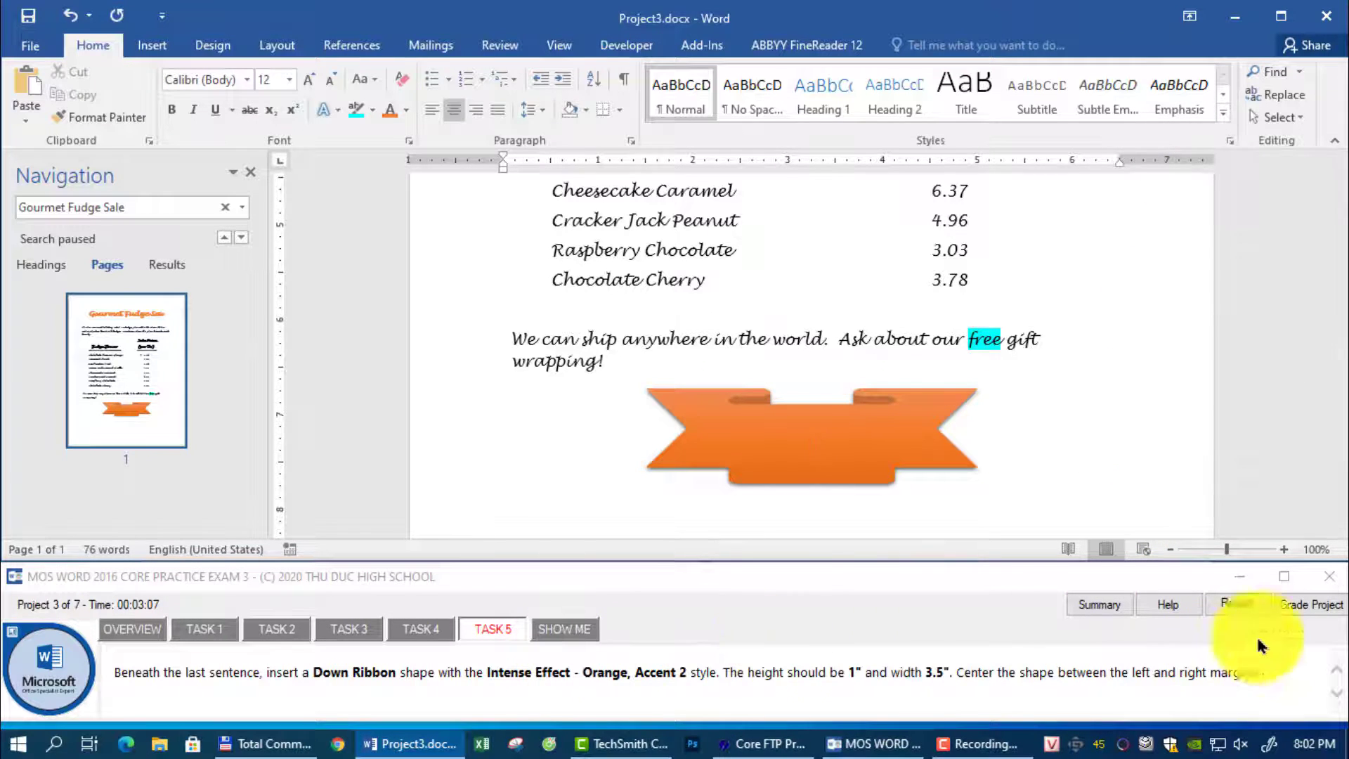
# - Submit Project 3 for grading, show task 1 of Project 4 and go to the document's first page using page thumbnails
pyautogui.click(1309, 604)
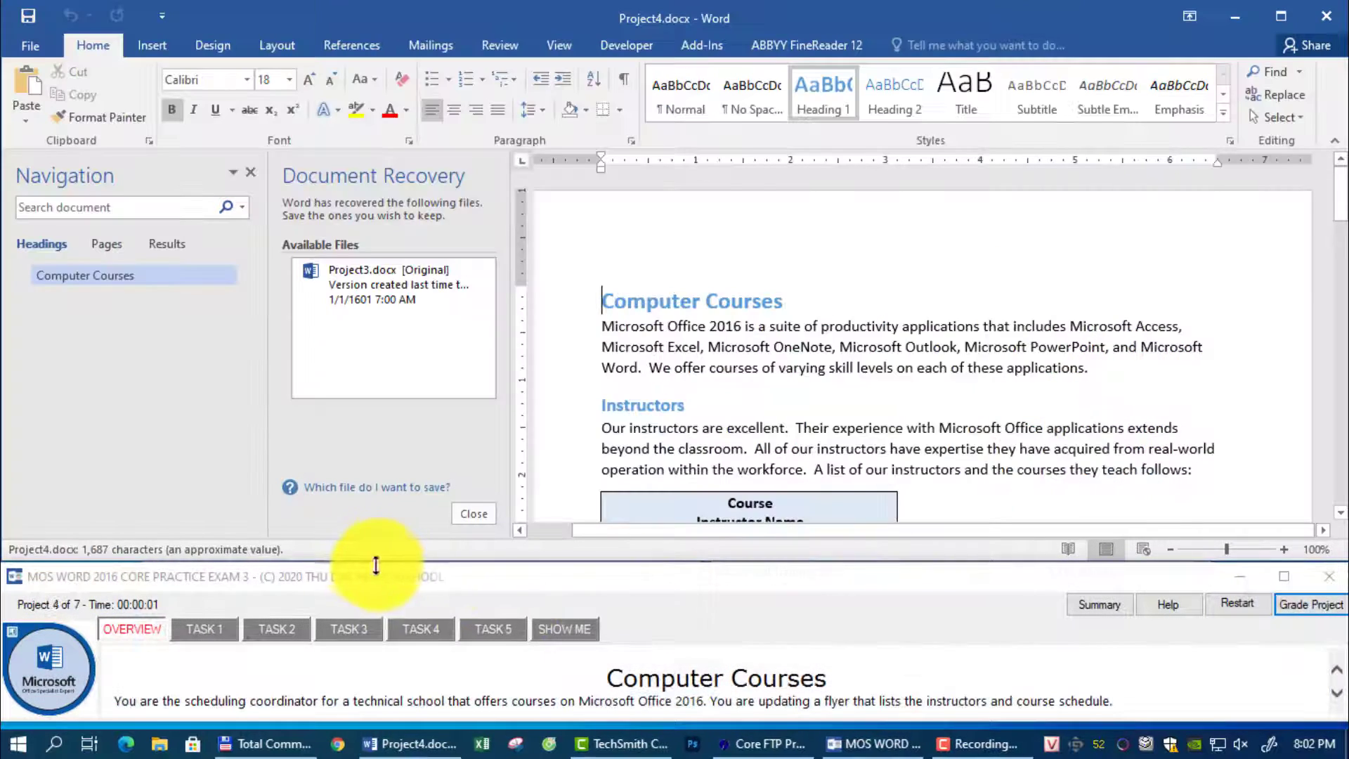
pyautogui.click(218, 627)
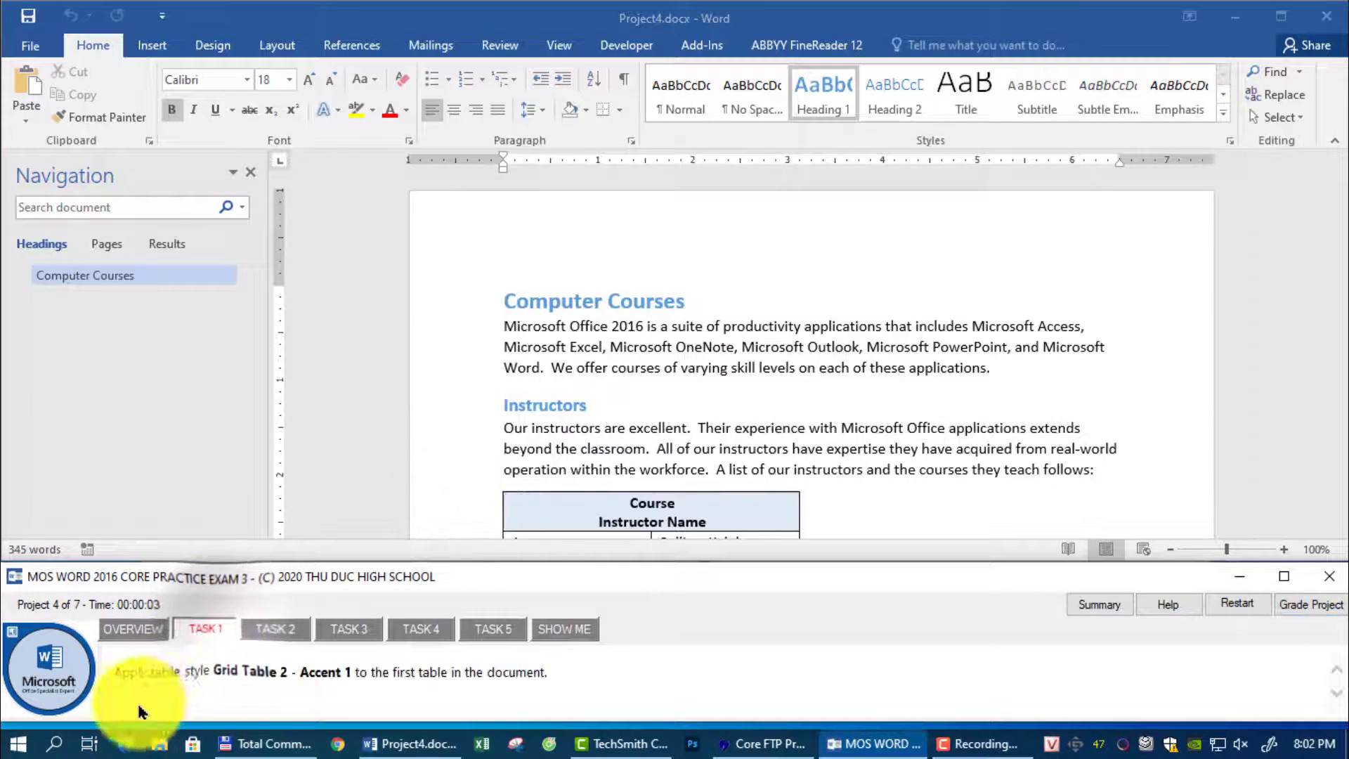
pyautogui.click(107, 243)
pyautogui.click(121, 357)
pyautogui.click(413, 676)
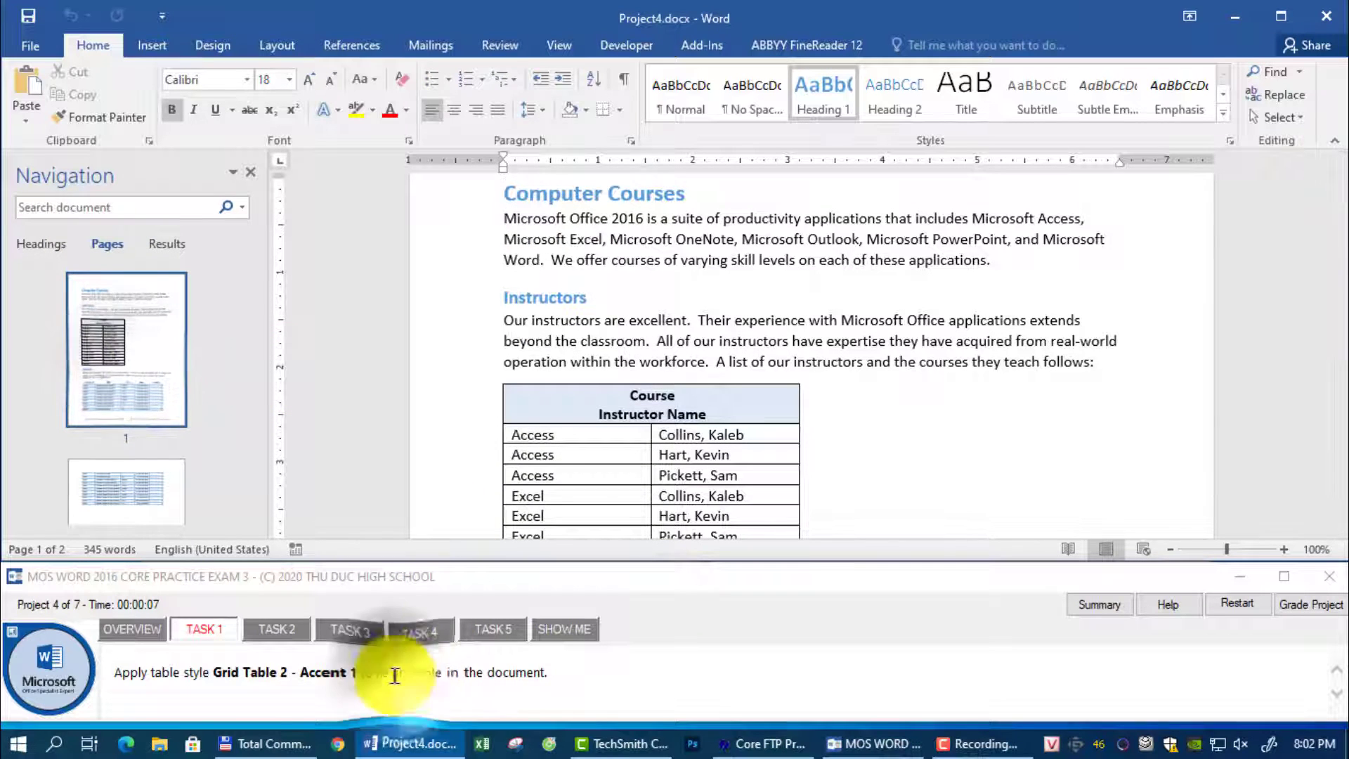
# - Select the entire first table and apply the Grid Table 2 - Accent 1 table style to it
pyautogui.click(496, 377)
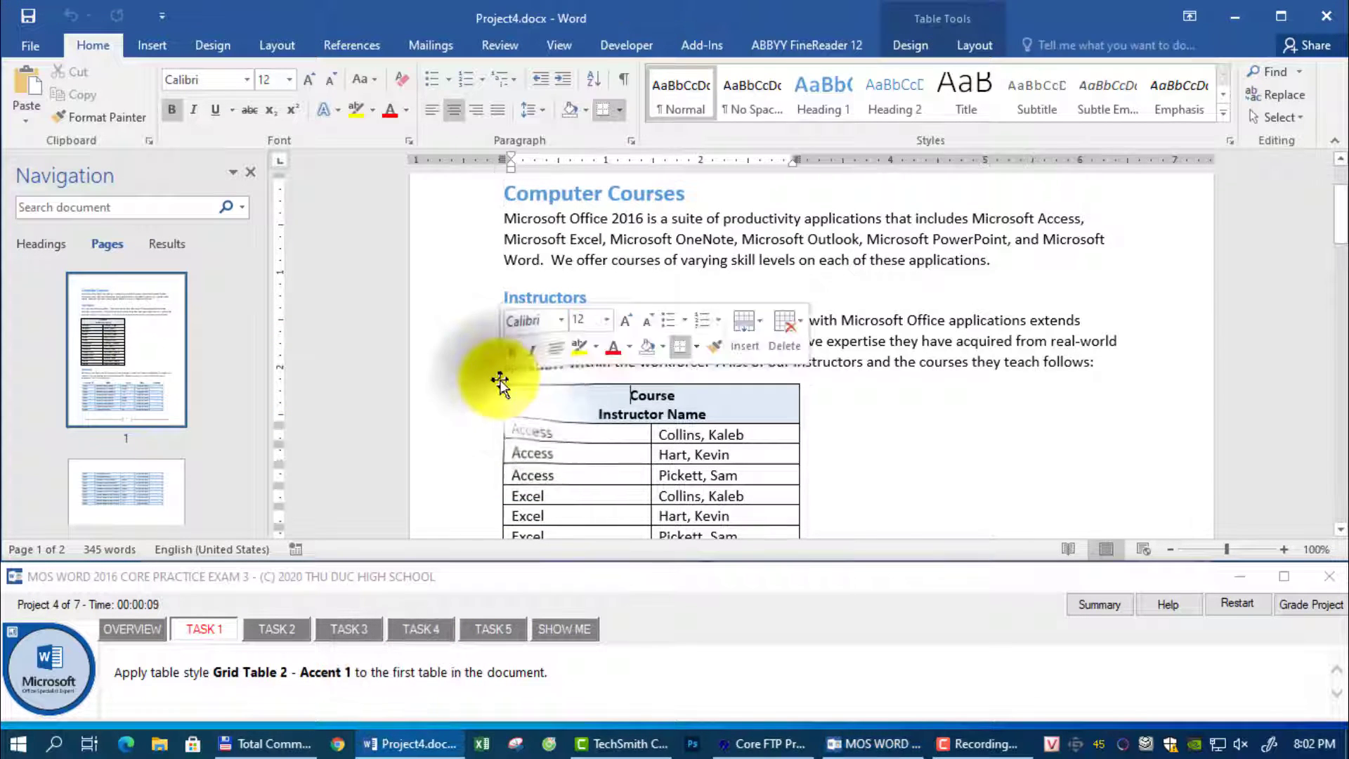
pyautogui.click(927, 47)
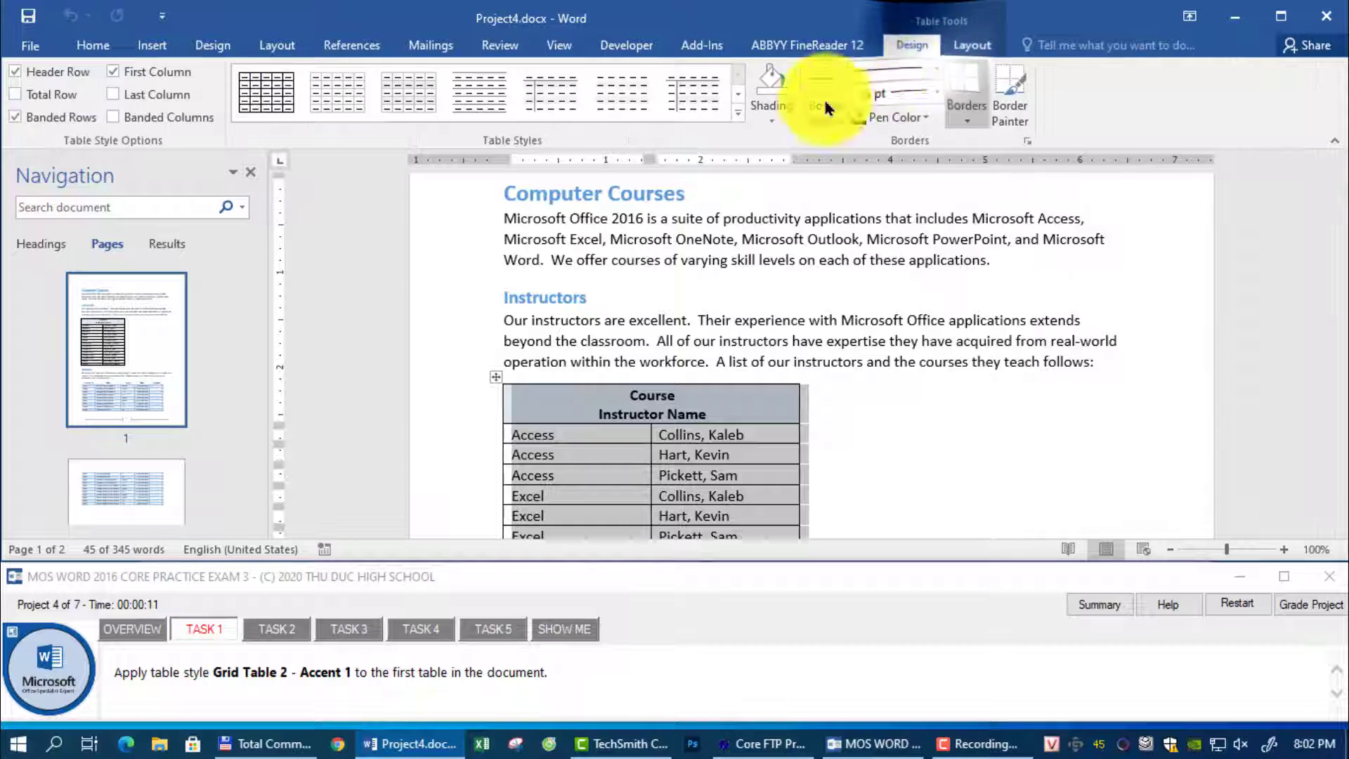
pyautogui.click(735, 112)
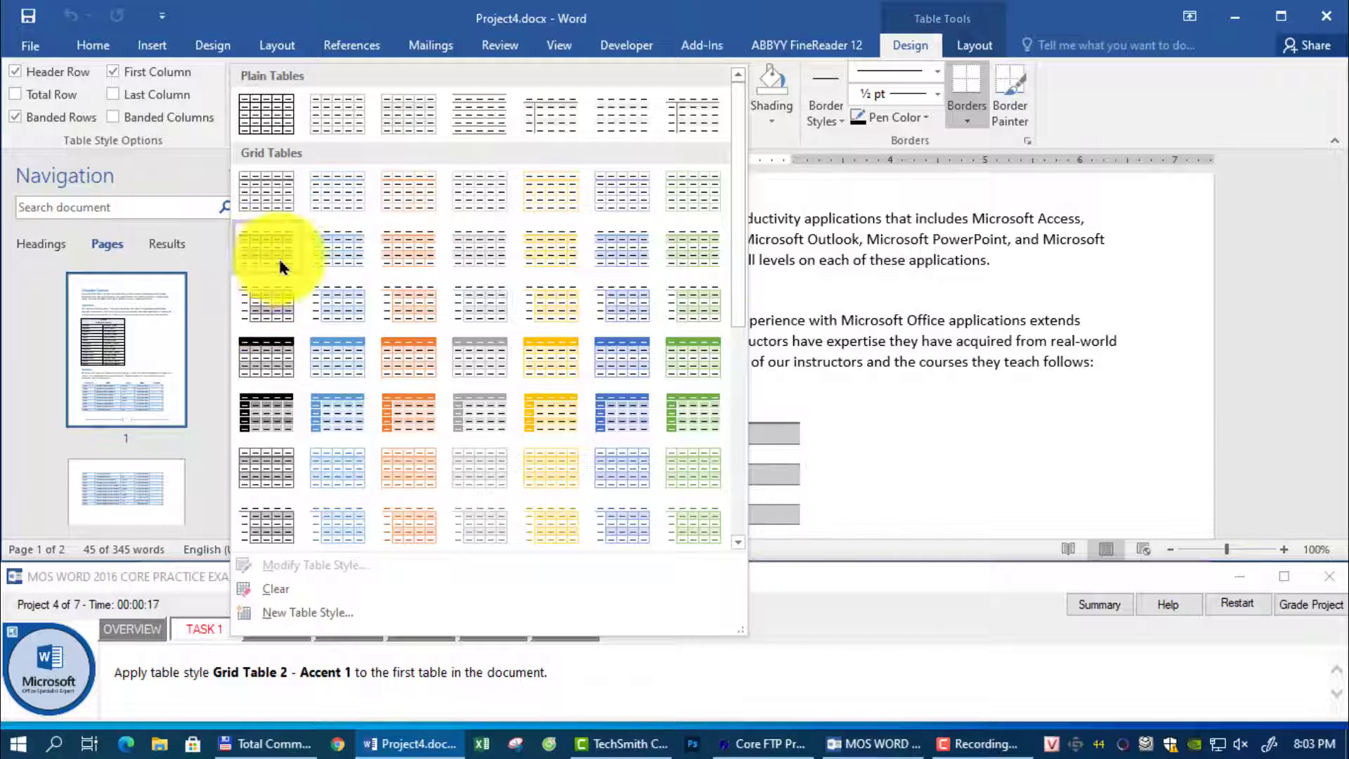
pyautogui.click(343, 259)
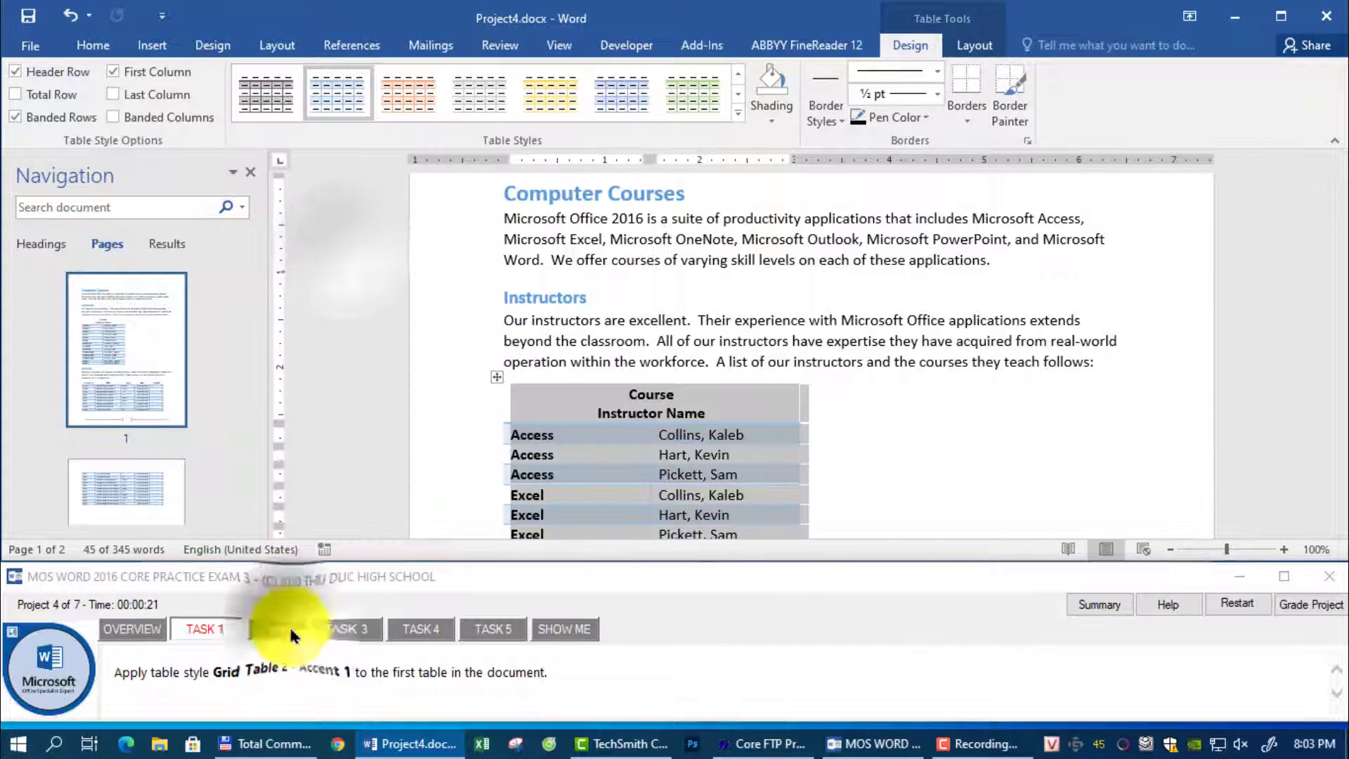
# - Show task 2 and set the first table's left and right default cell margins to 0.1"
pyautogui.click(288, 625)
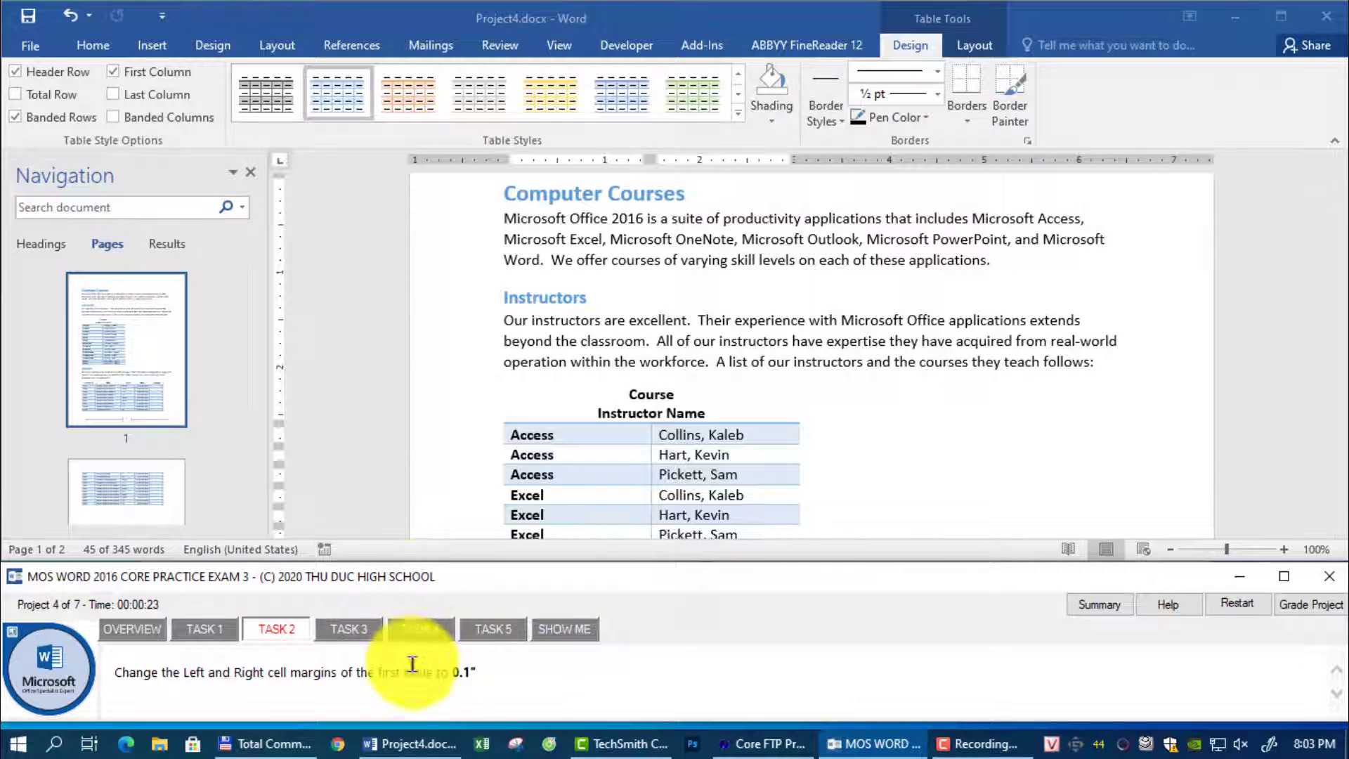
pyautogui.scroll(-4, 847, 418)
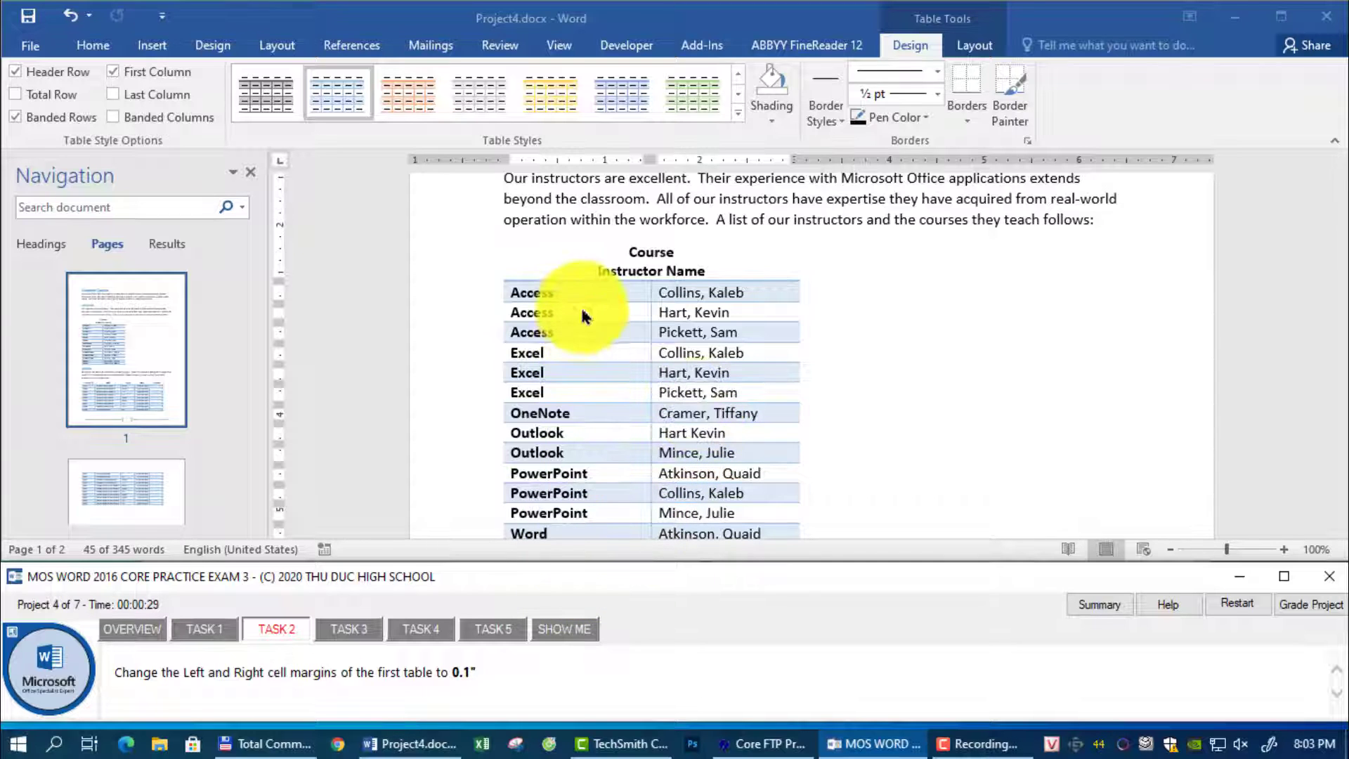
pyautogui.click(116, 360)
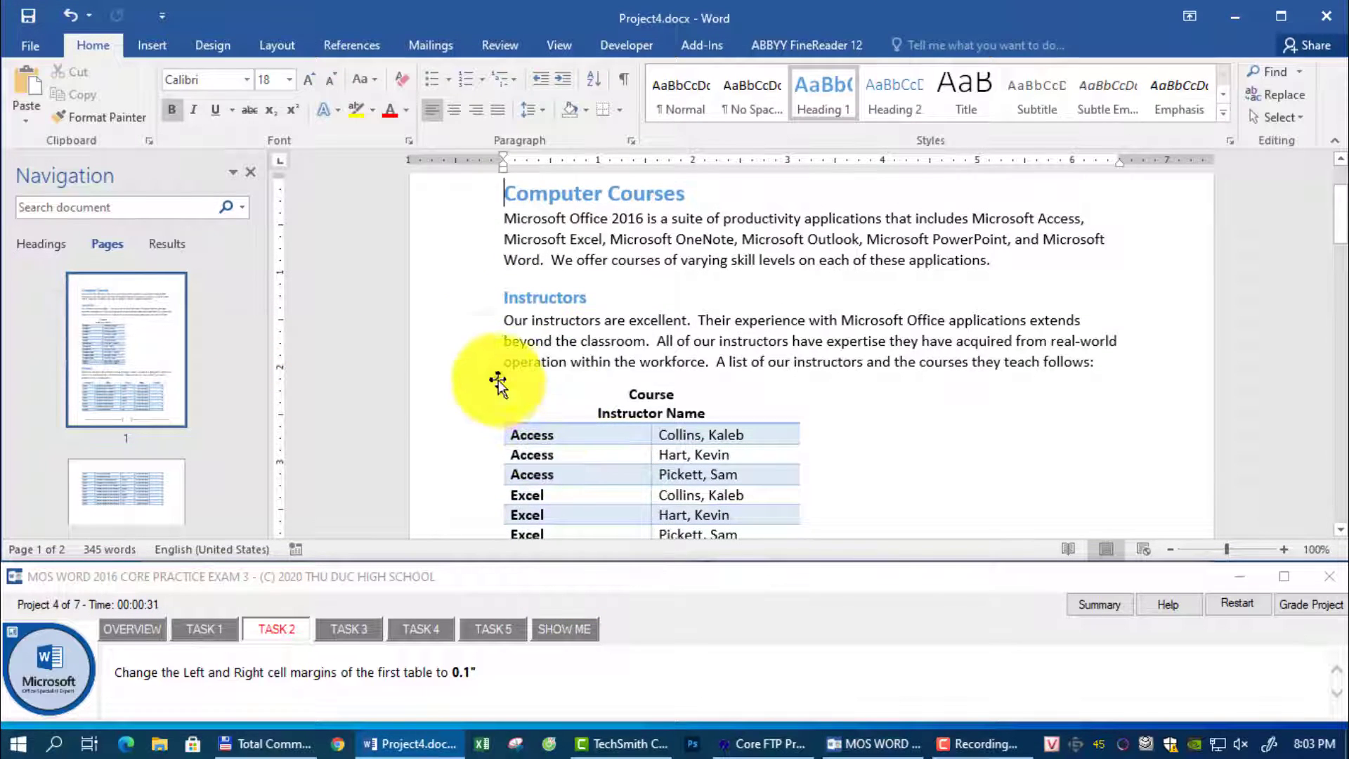
pyautogui.click(497, 382)
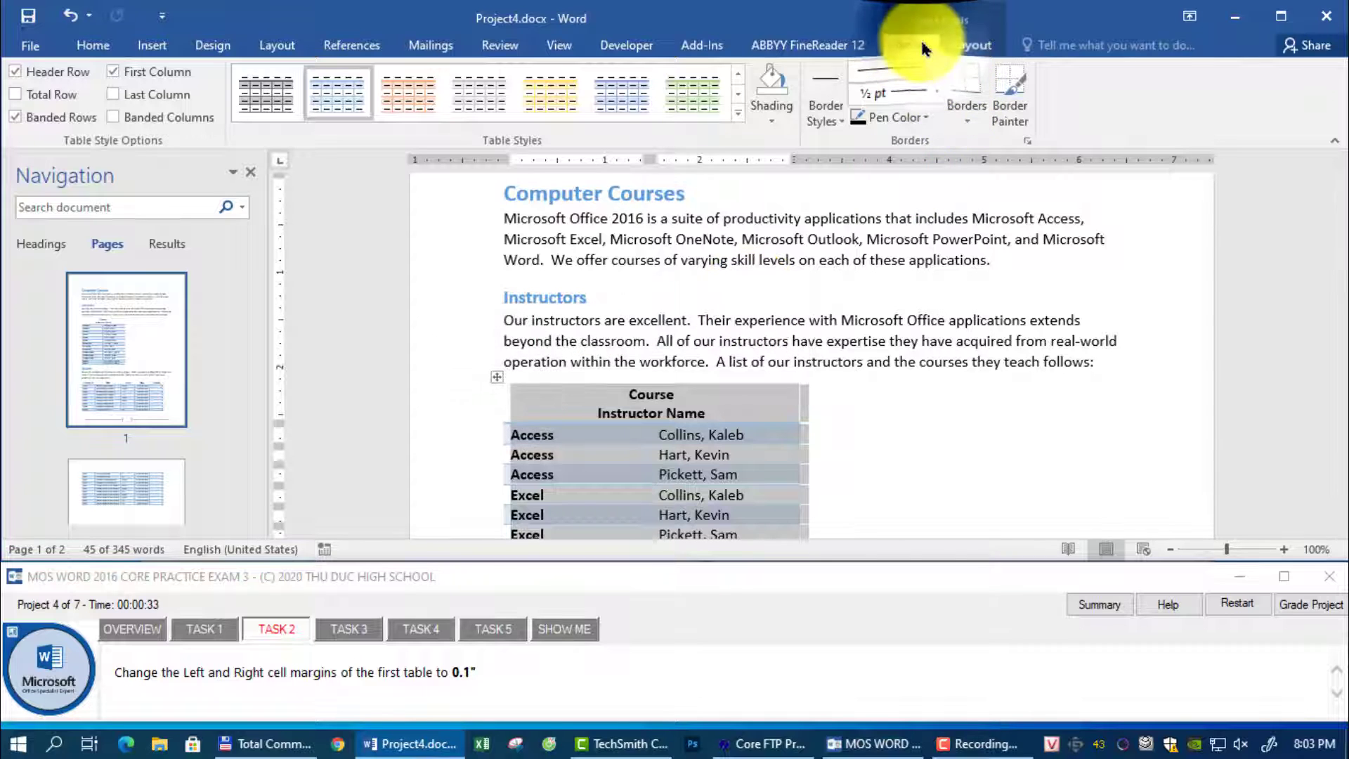
pyautogui.click(969, 45)
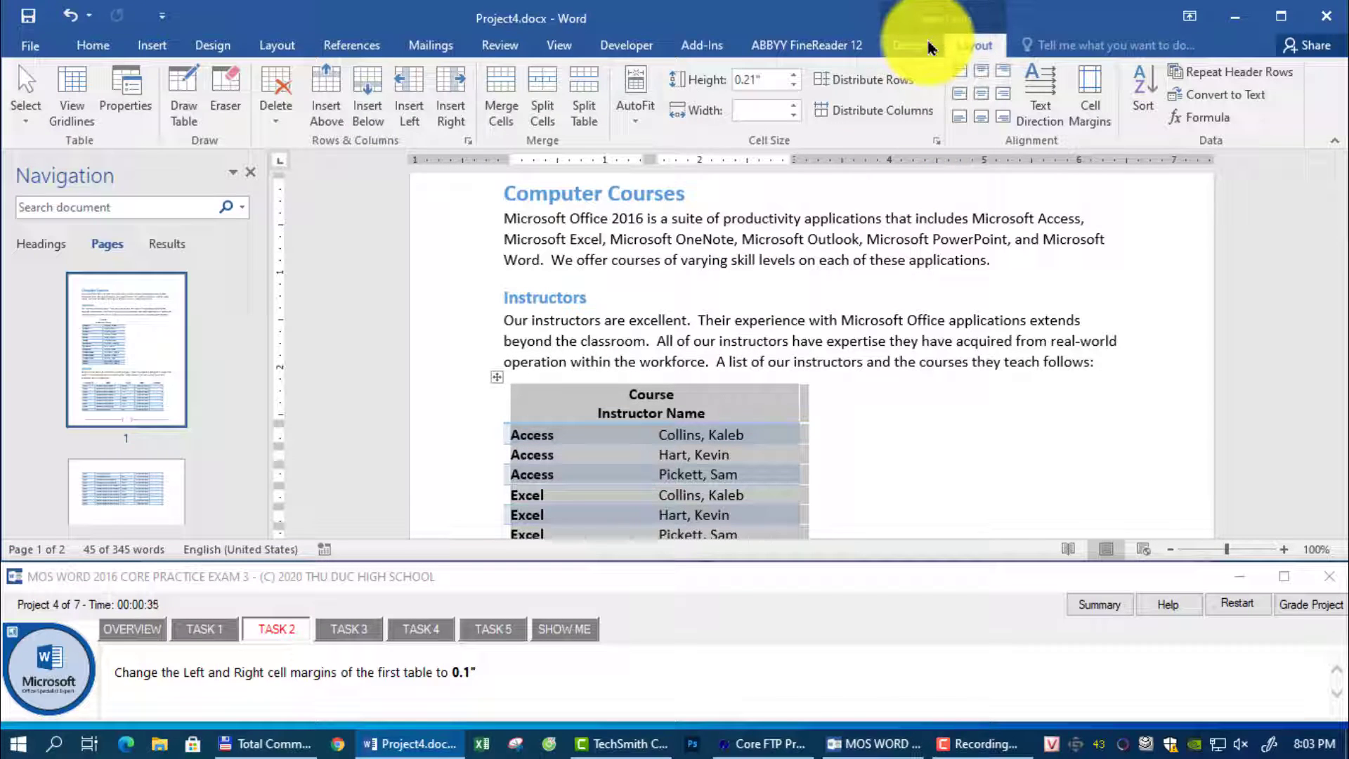
pyautogui.click(1087, 93)
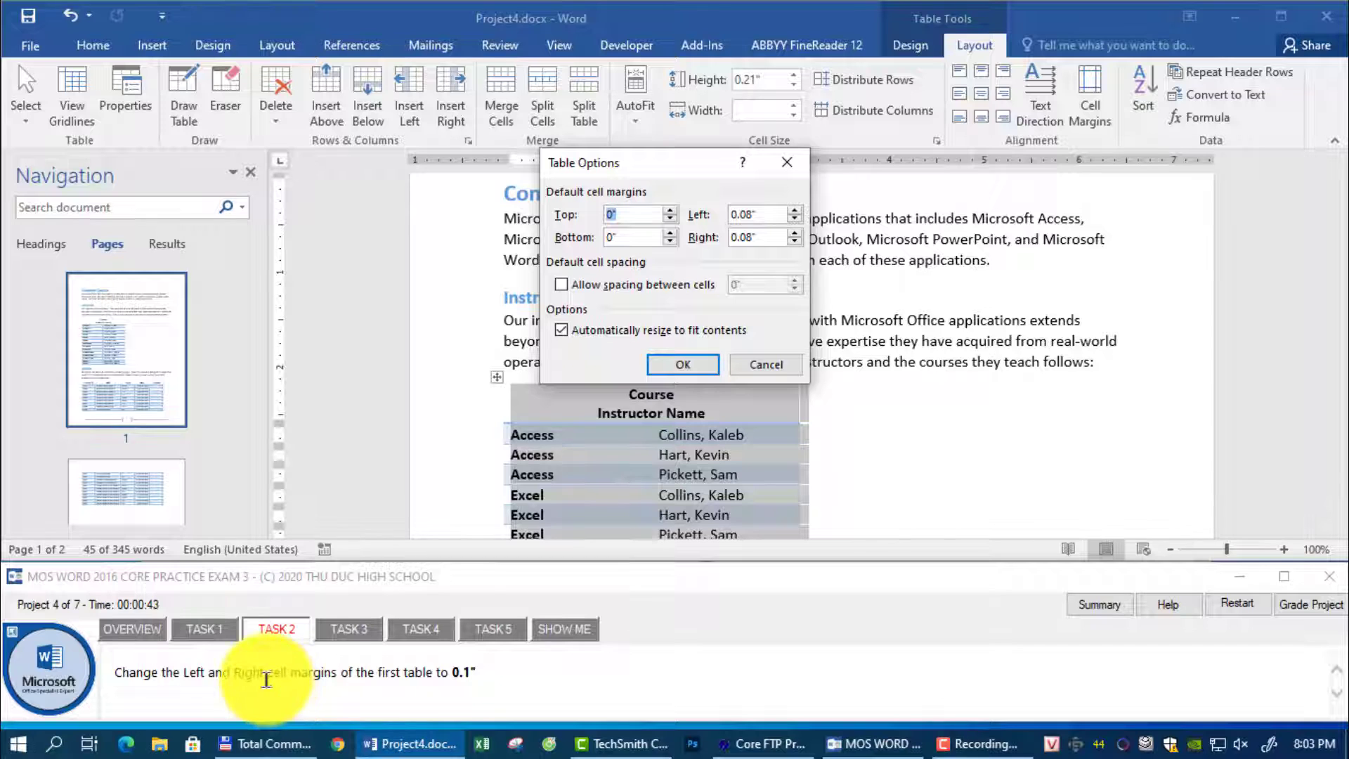
pyautogui.click(791, 215)
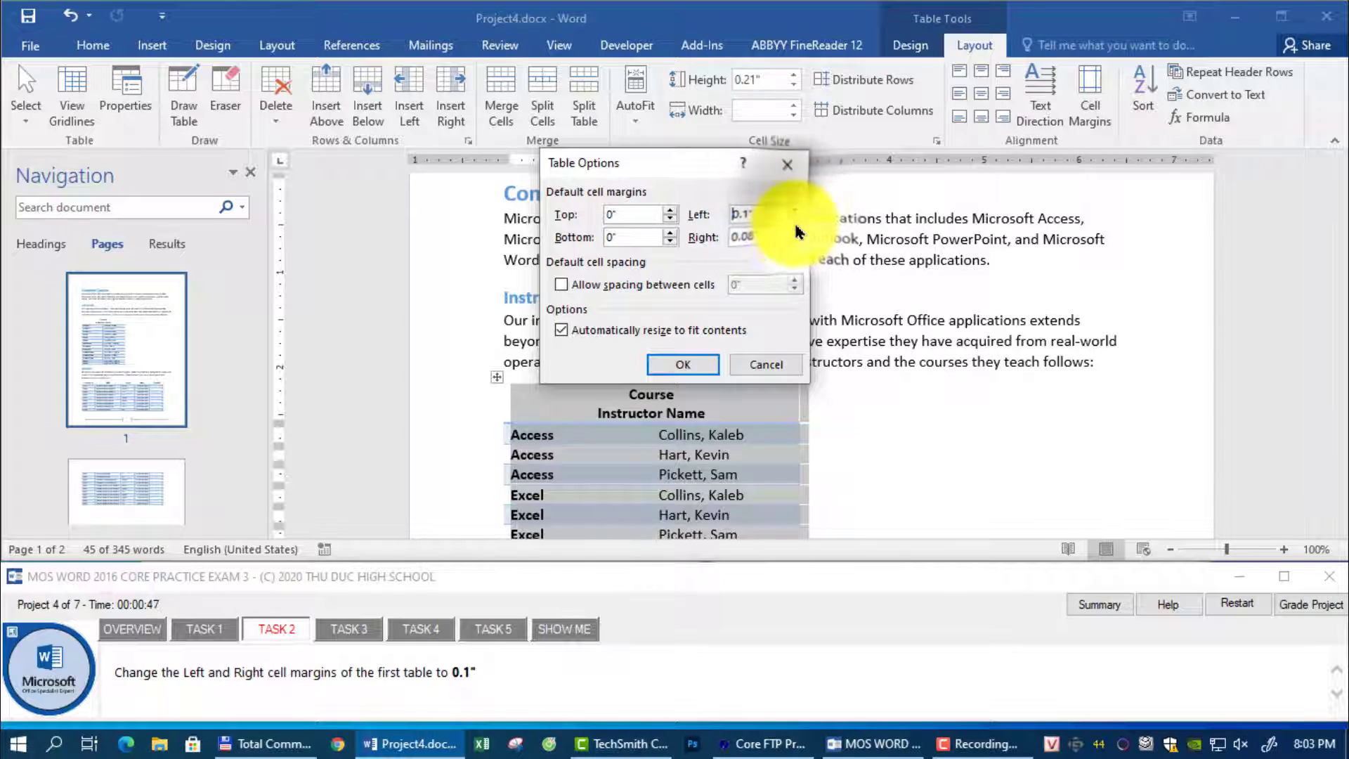
pyautogui.click(793, 237)
pyautogui.click(683, 364)
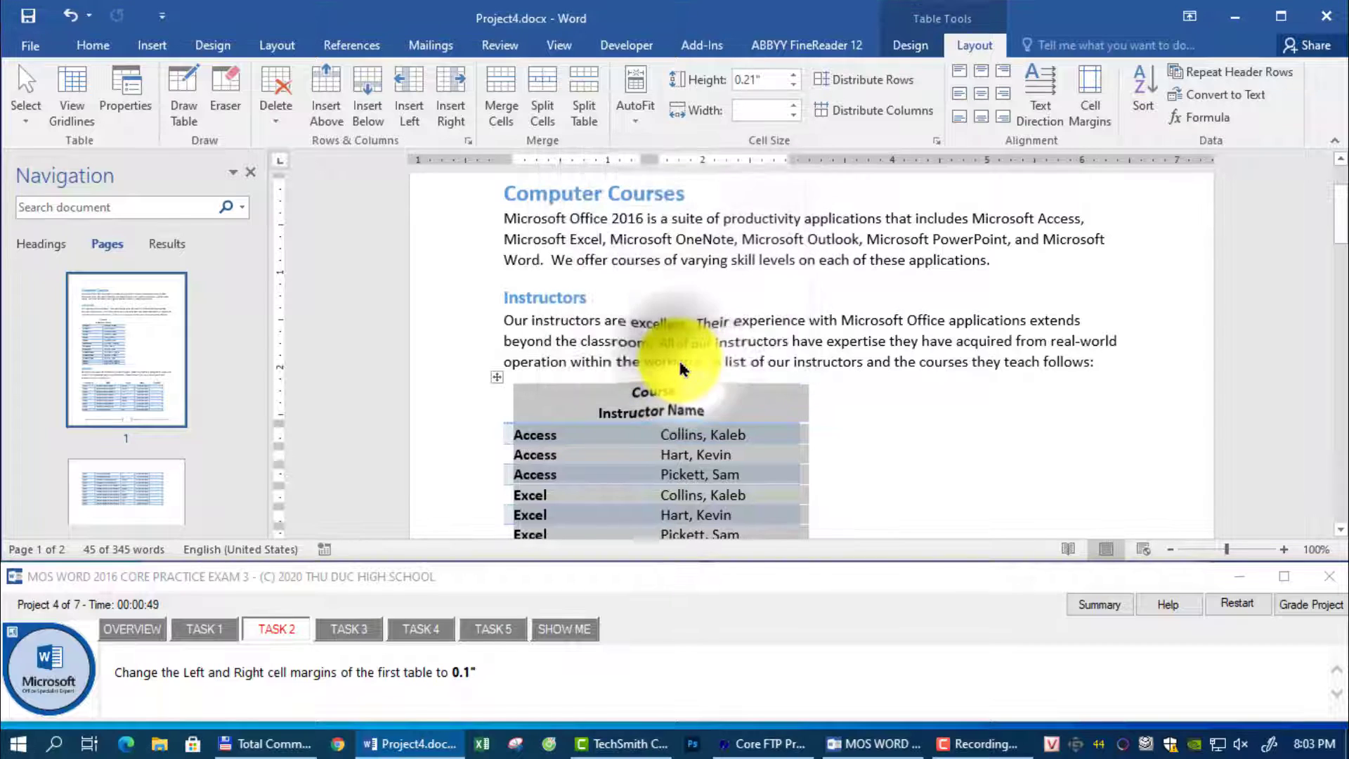
# - Show task 3 and split the first table's Course Instructor Name heading cell into two columns and one row
pyautogui.click(347, 630)
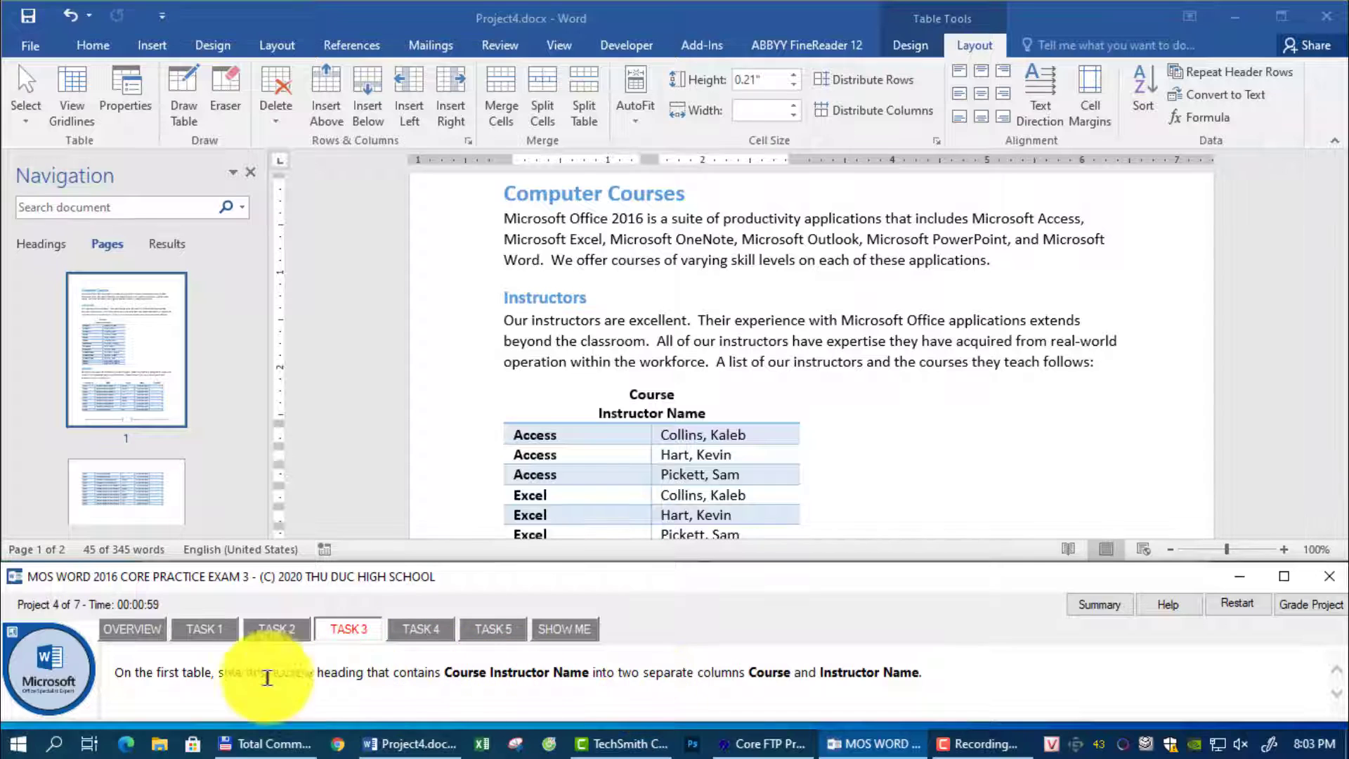
pyautogui.moveTo(220, 674); pyautogui.dragTo(299, 642)
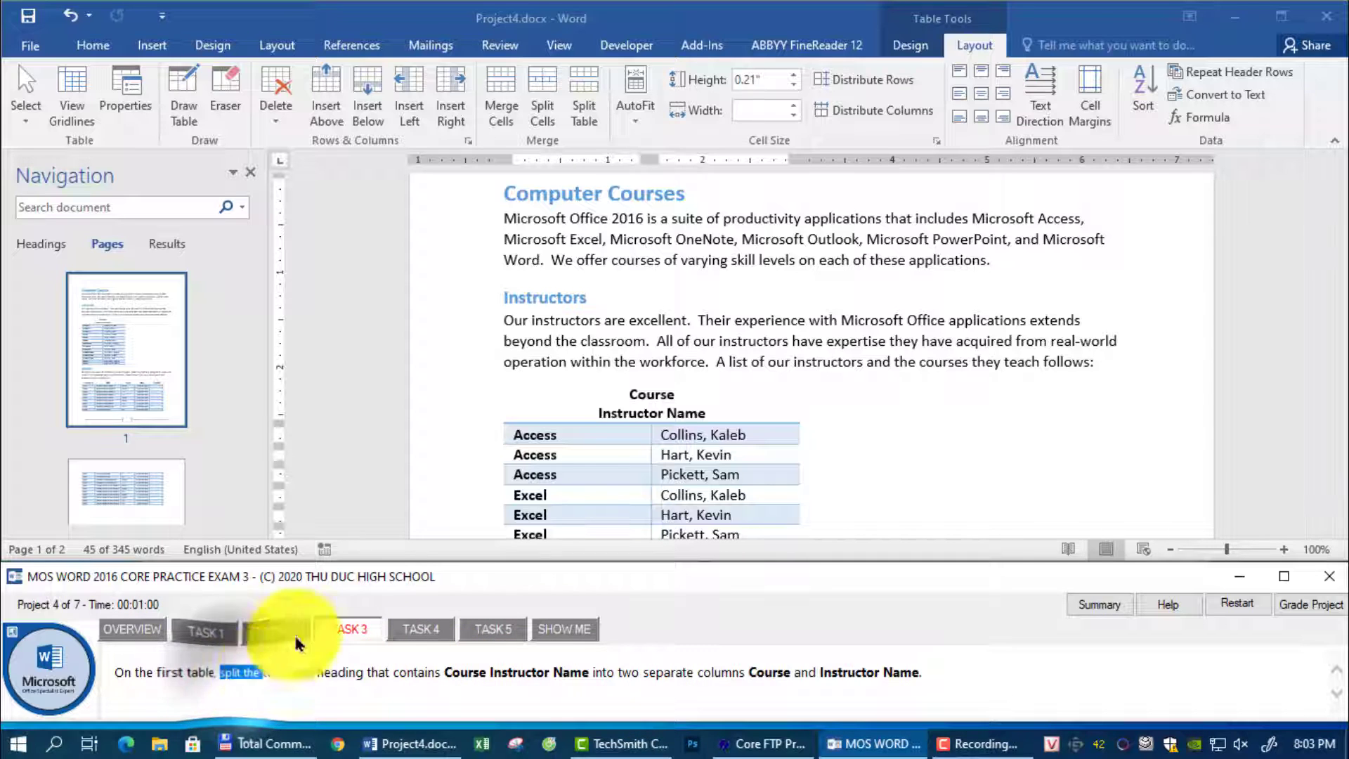
pyautogui.click(617, 393)
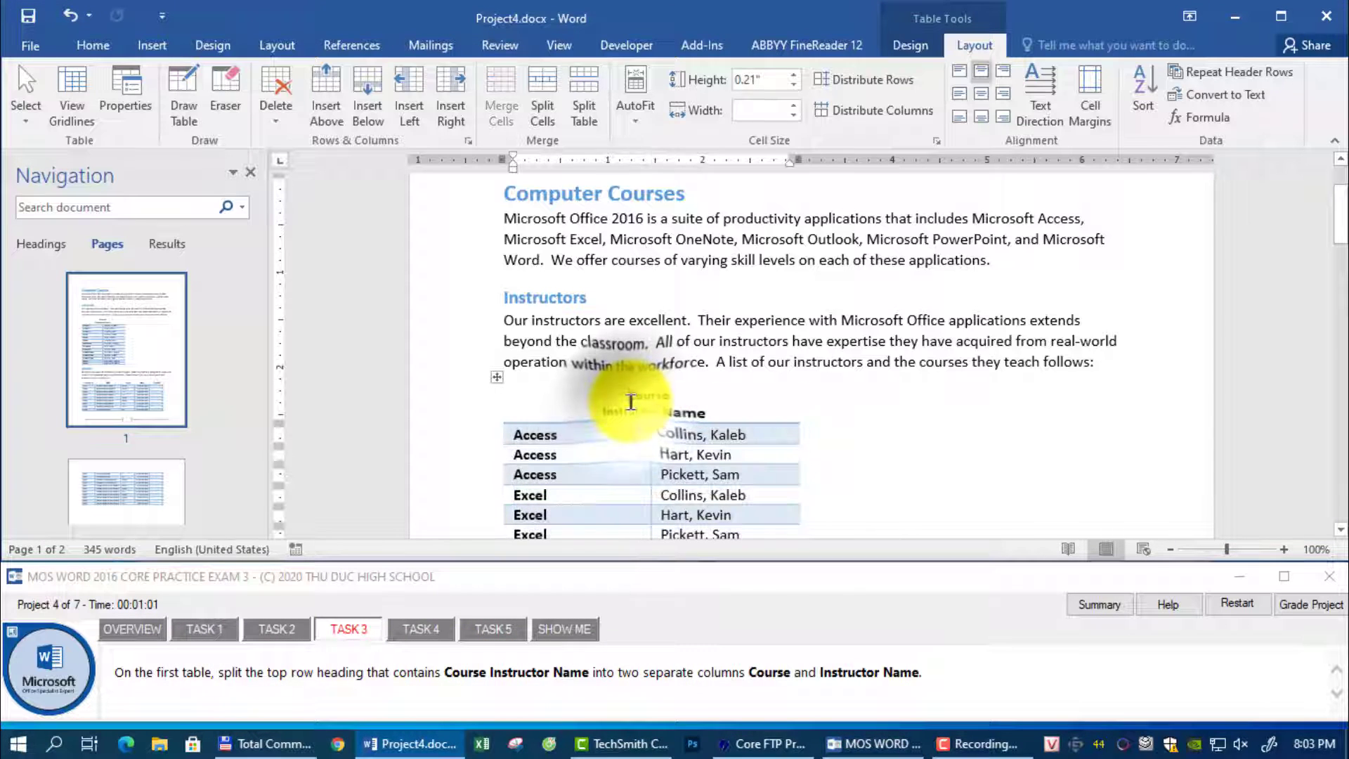
pyautogui.click(541, 95)
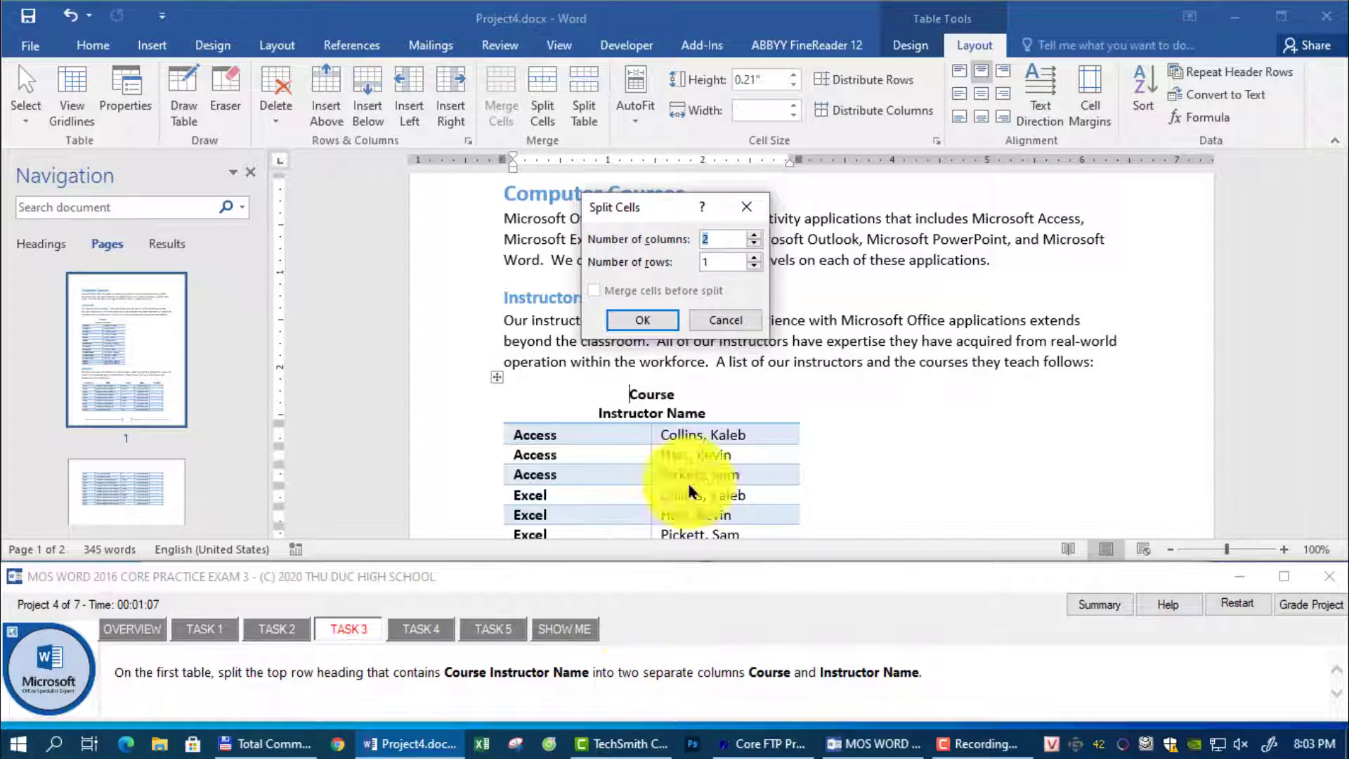
pyautogui.click(635, 319)
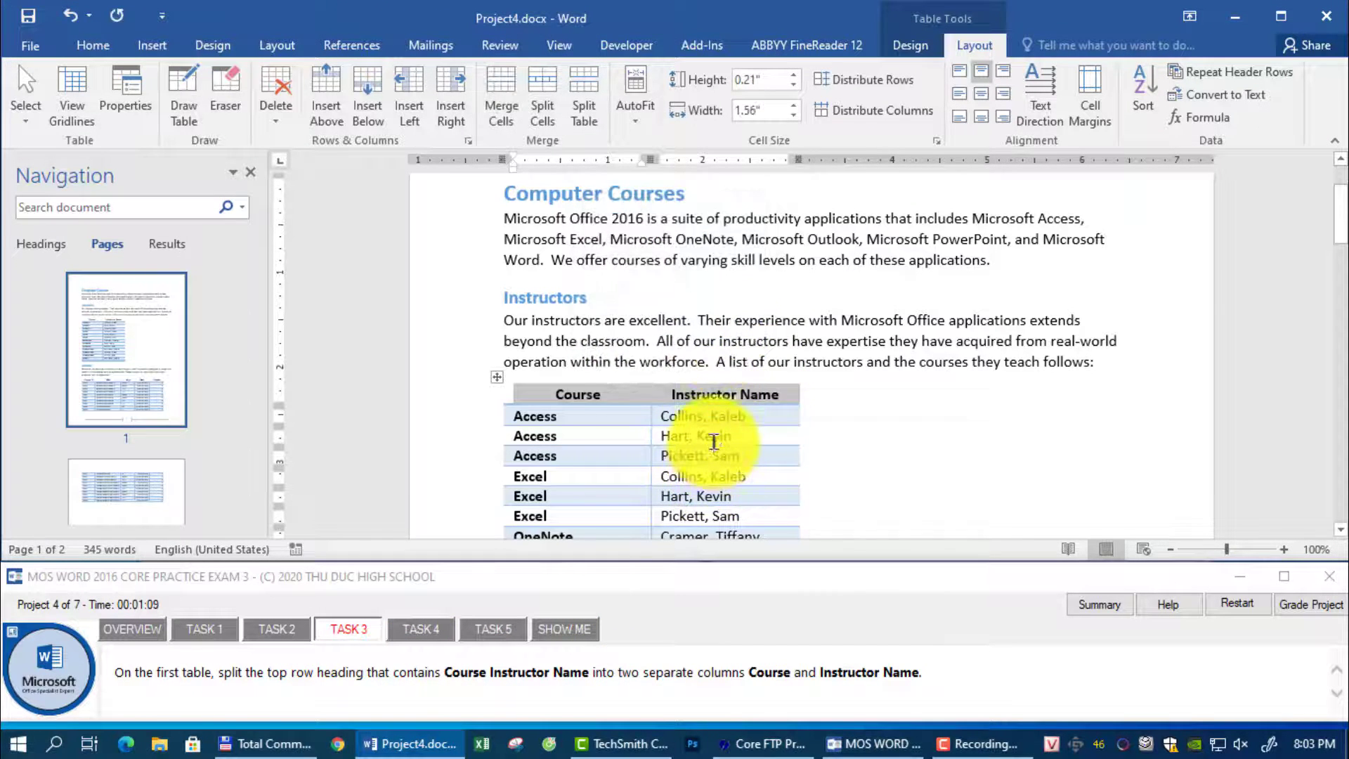
# - Show task 4 and split the first table between the OneNote row and the first Outlook row
pyautogui.click(424, 630)
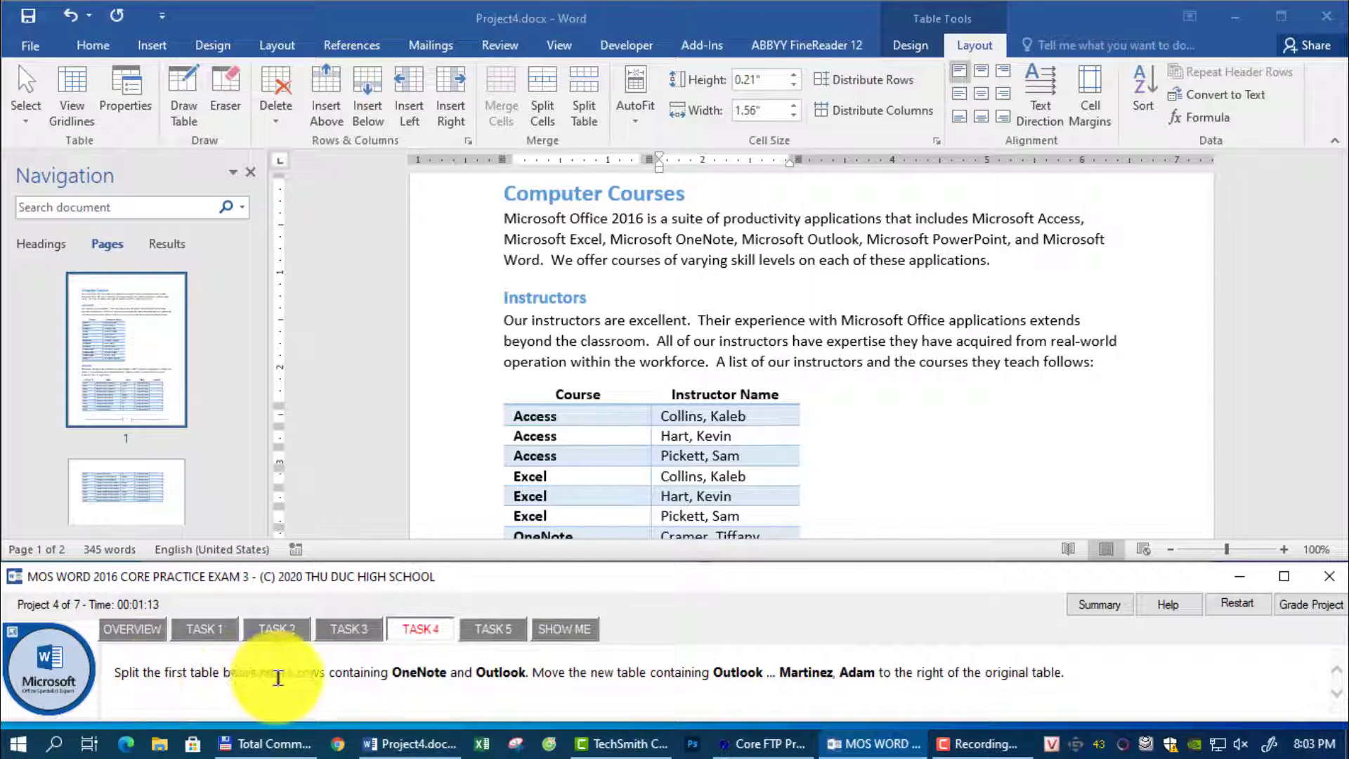
pyautogui.scroll(-3, 617, 503)
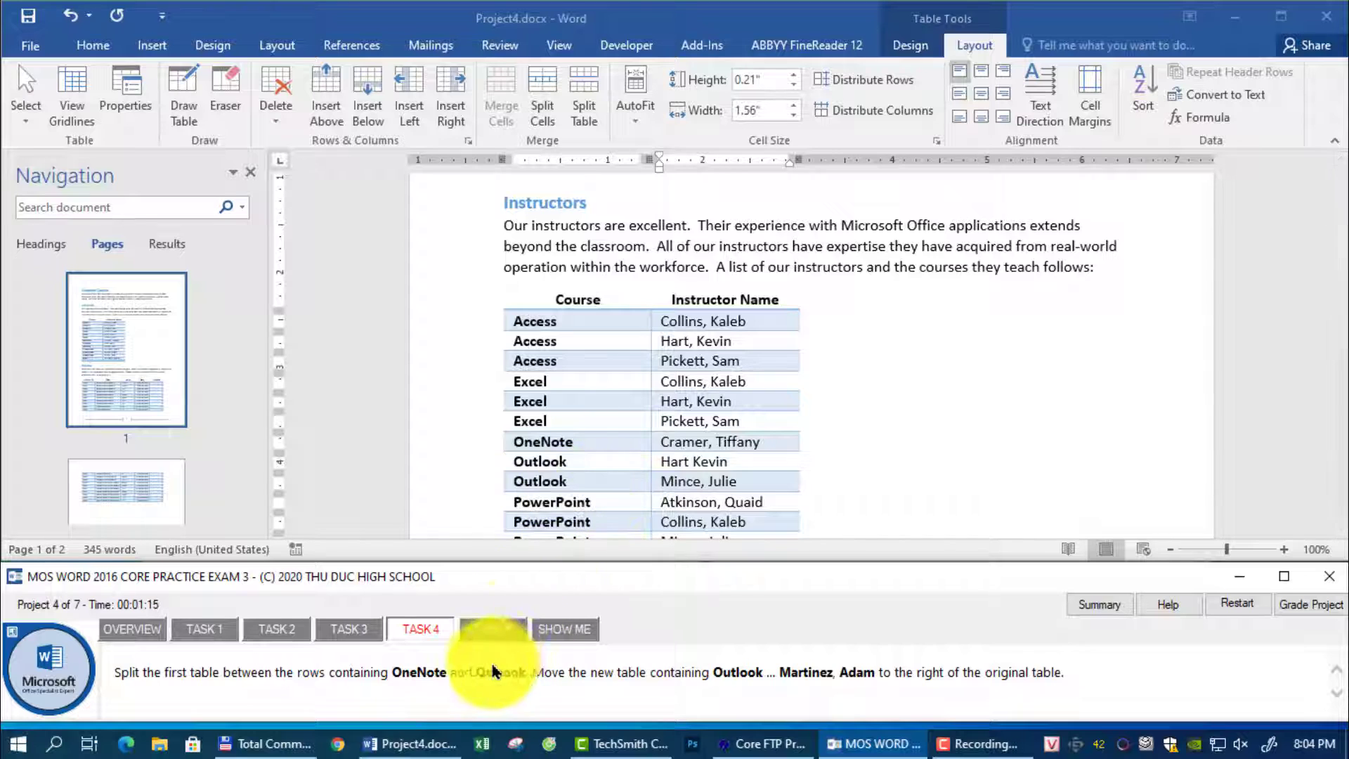
pyautogui.click(548, 443)
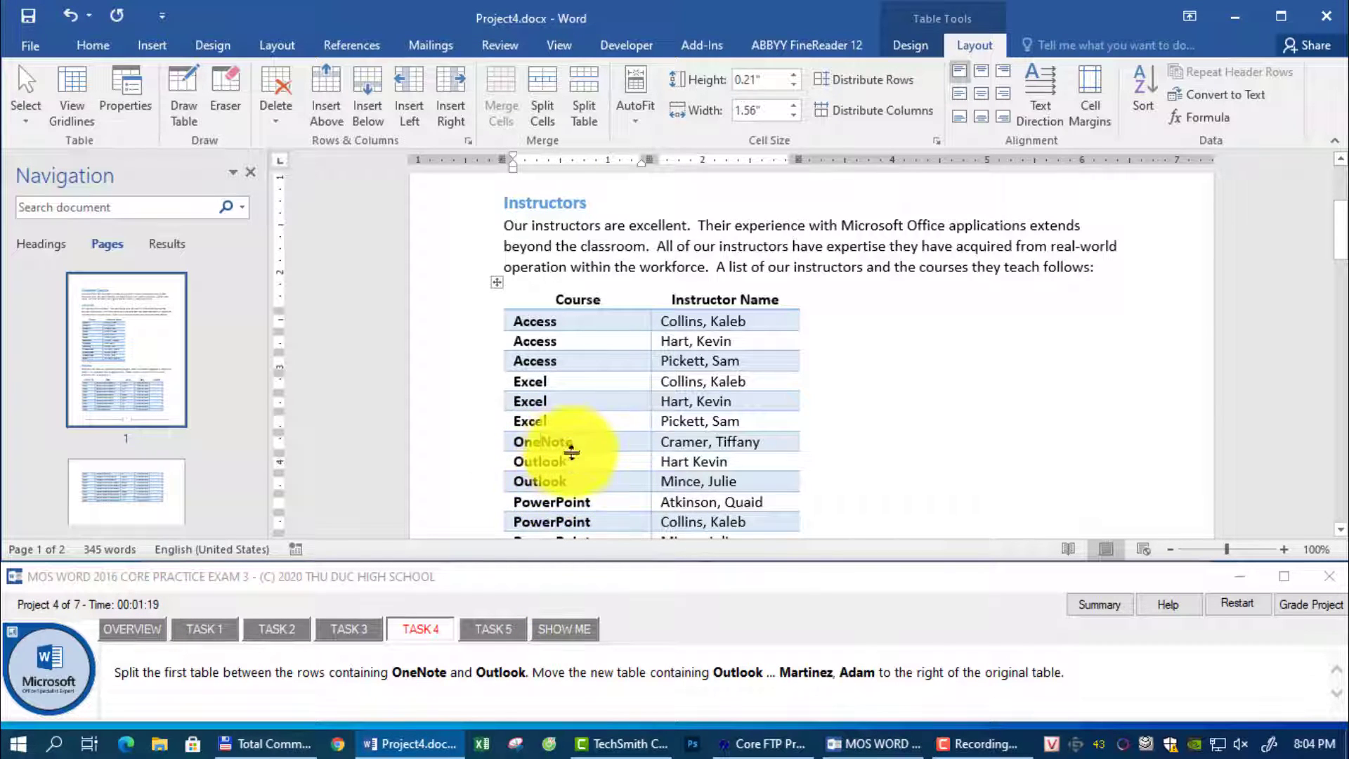
pyautogui.click(594, 467)
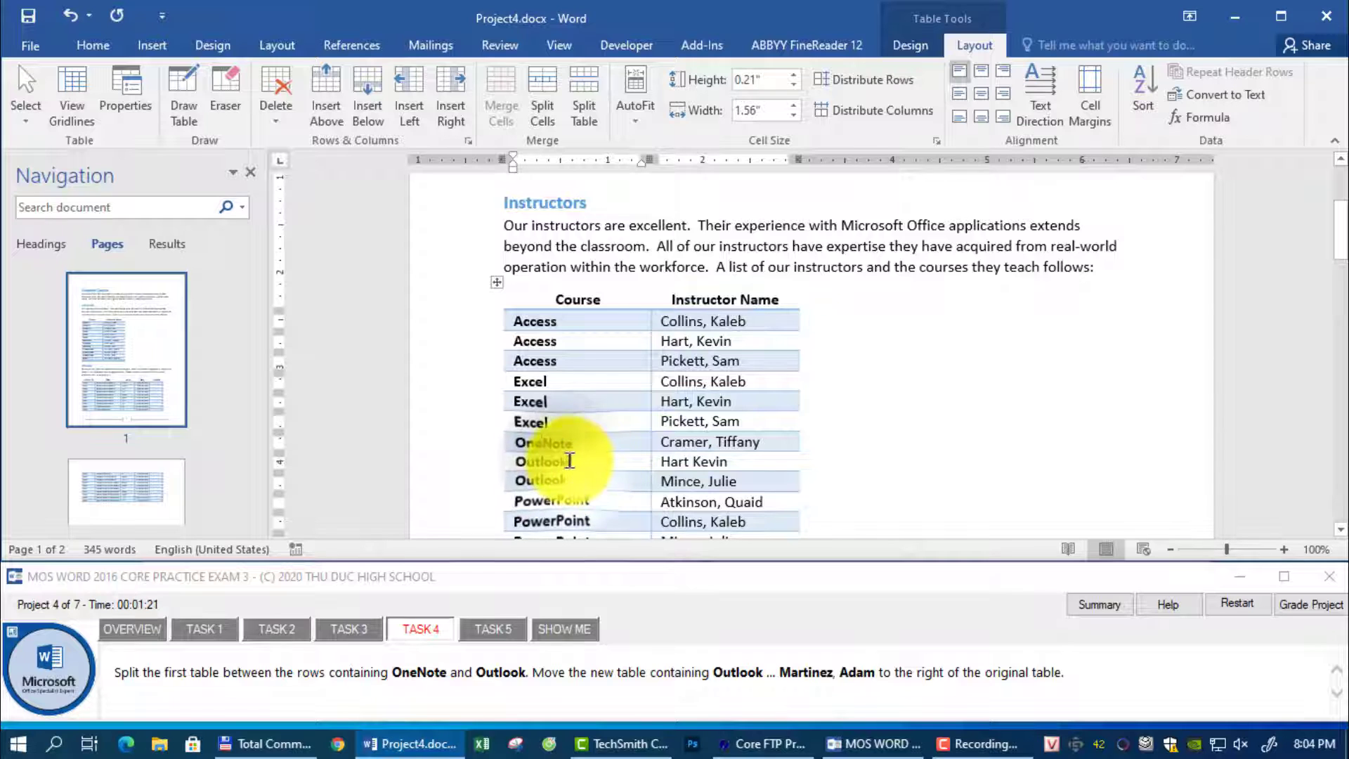
pyautogui.click(584, 109)
# - Select the whole new table starting with Outlook, align it to the right margin and deselect it
pyautogui.scroll(-1, 707, 405)
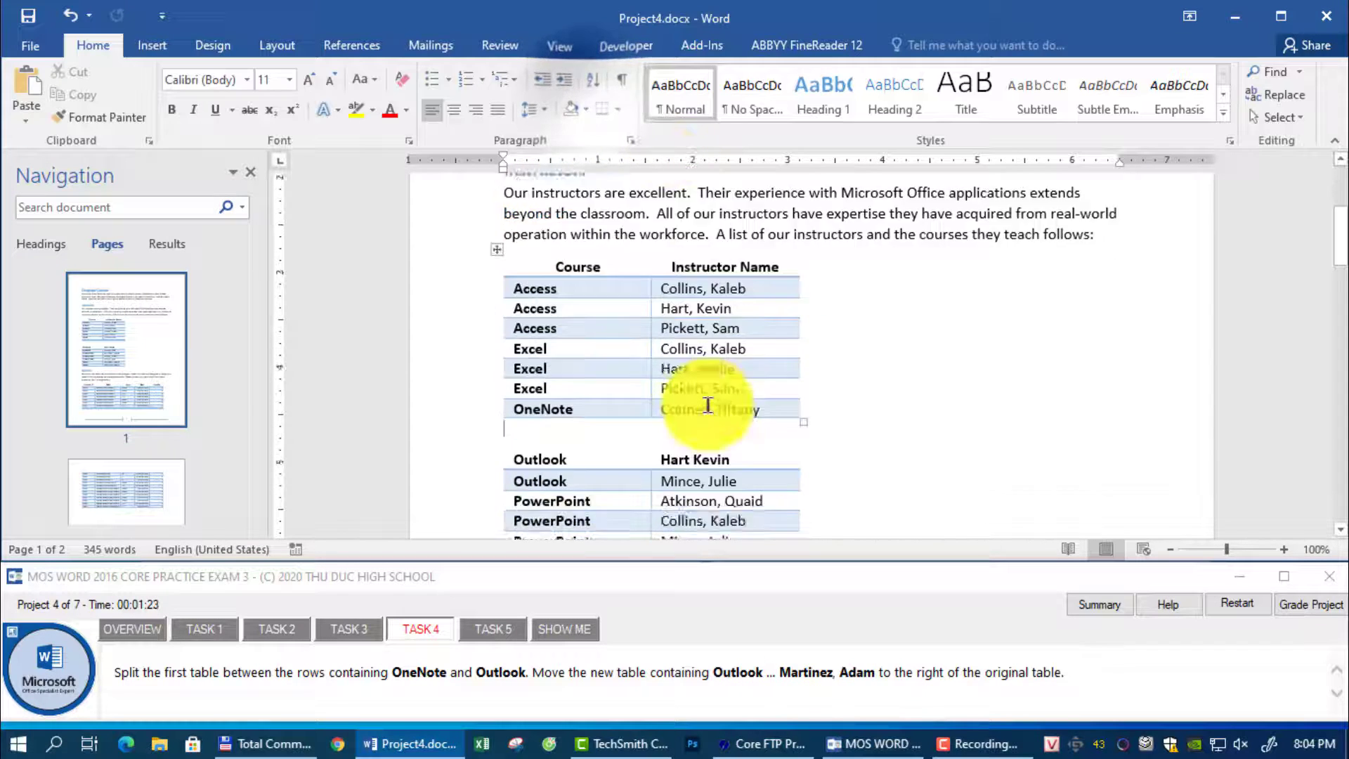
pyautogui.scroll(-3, 707, 406)
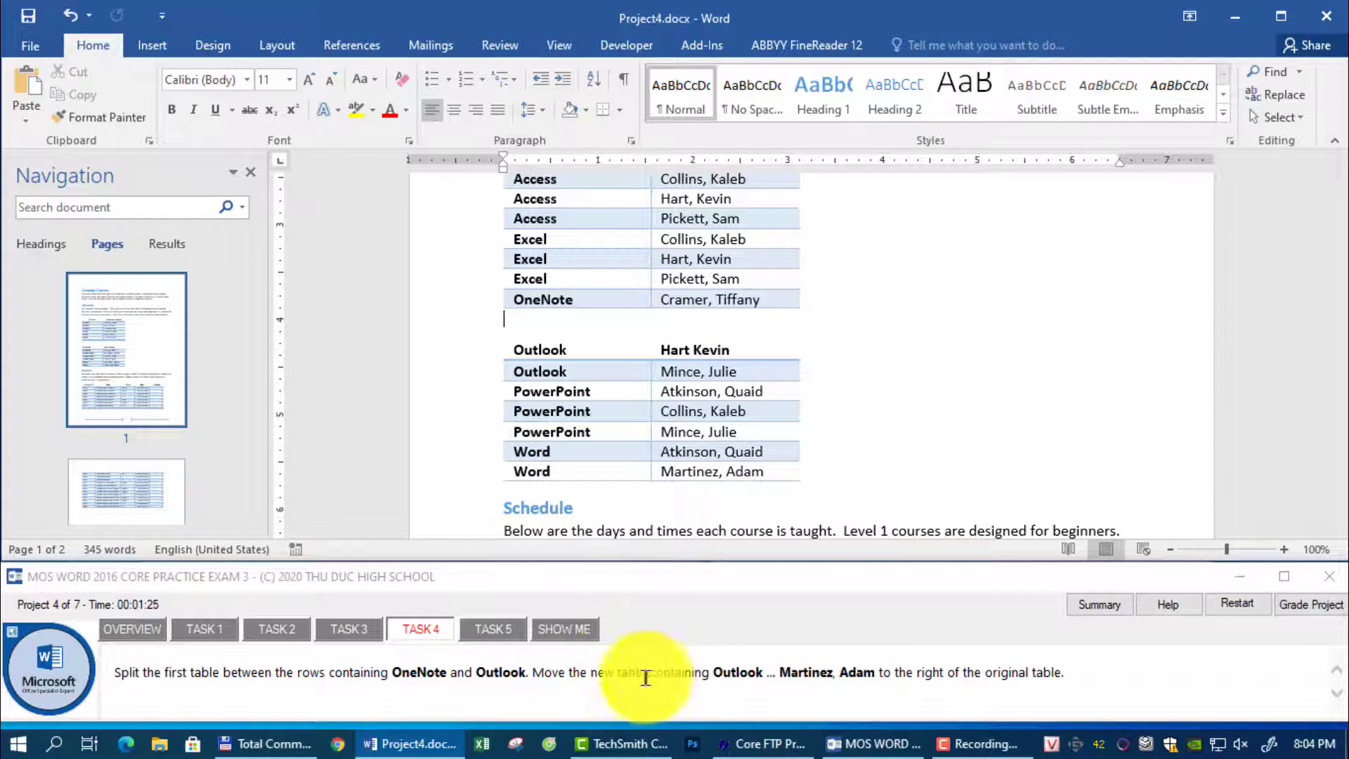
pyautogui.click(496, 332)
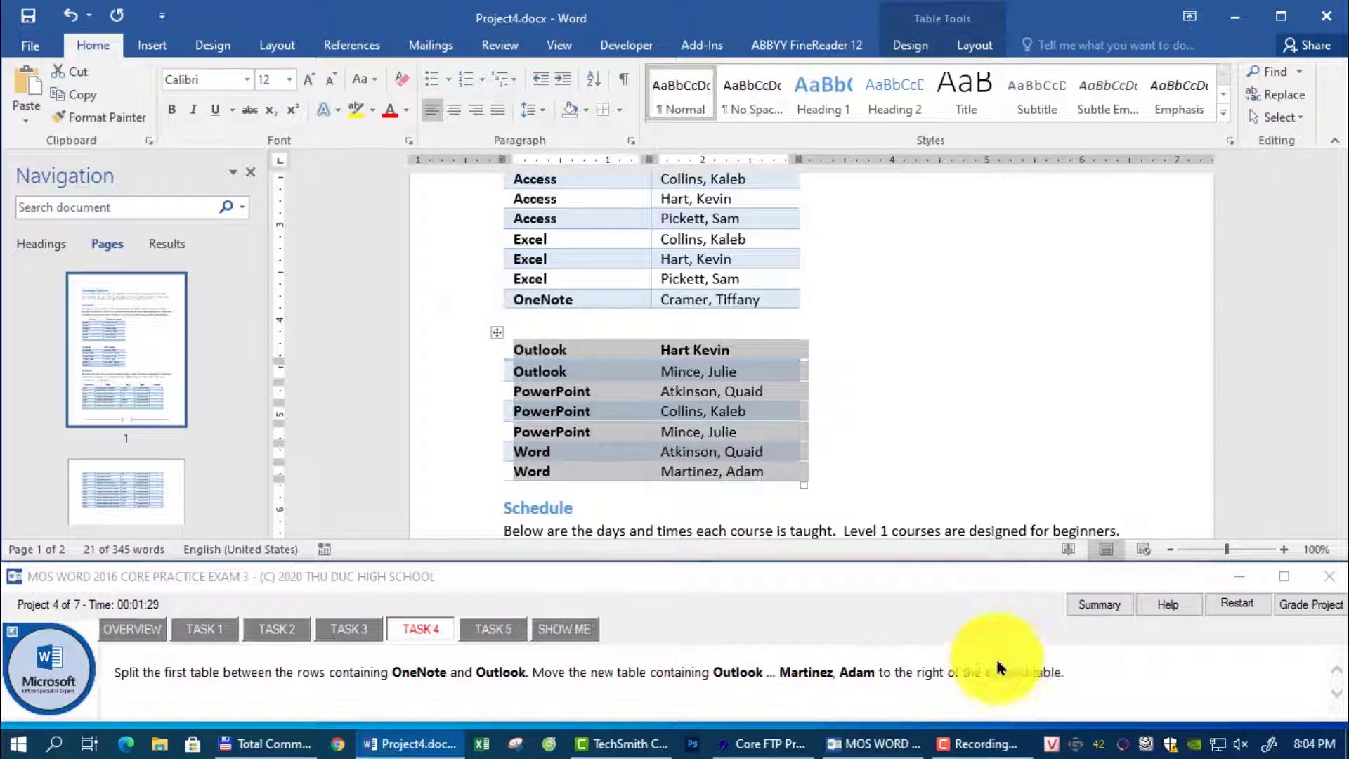
pyautogui.click(929, 45)
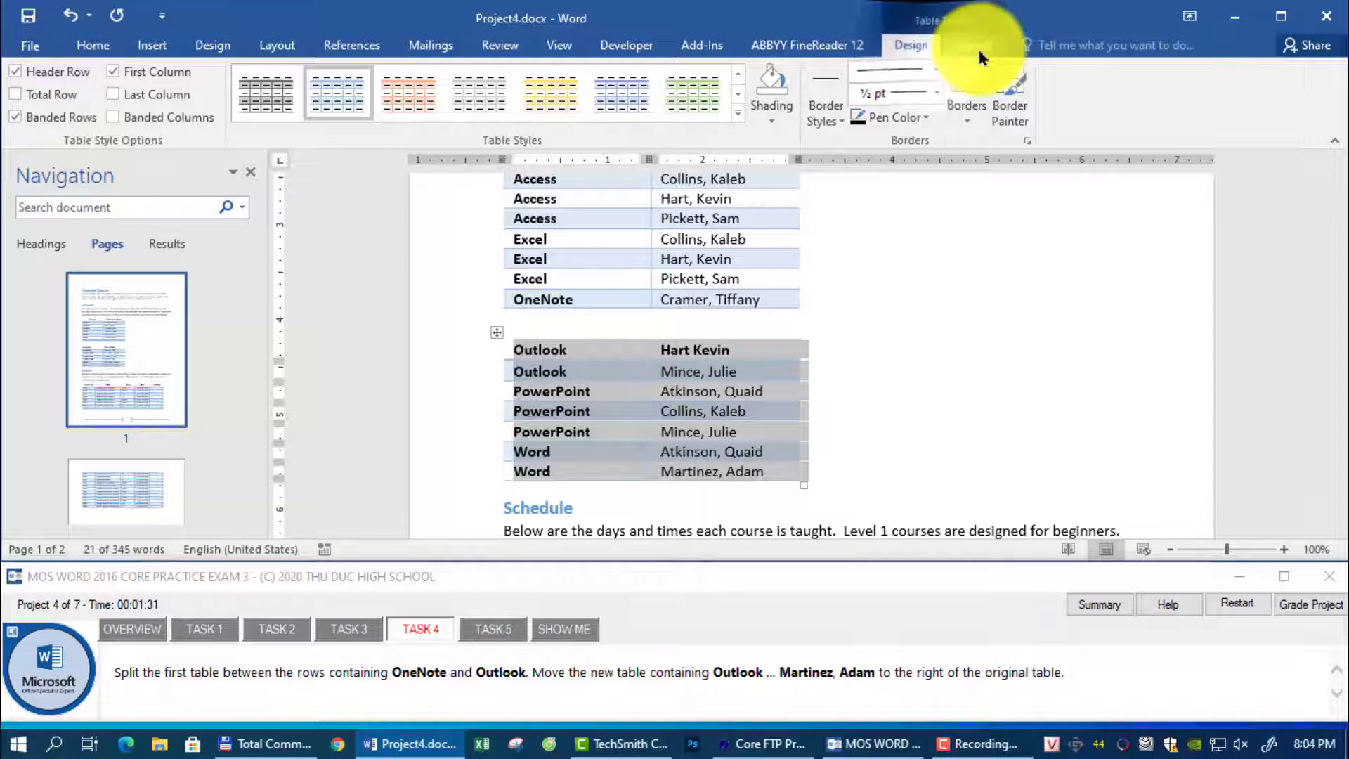
pyautogui.click(975, 45)
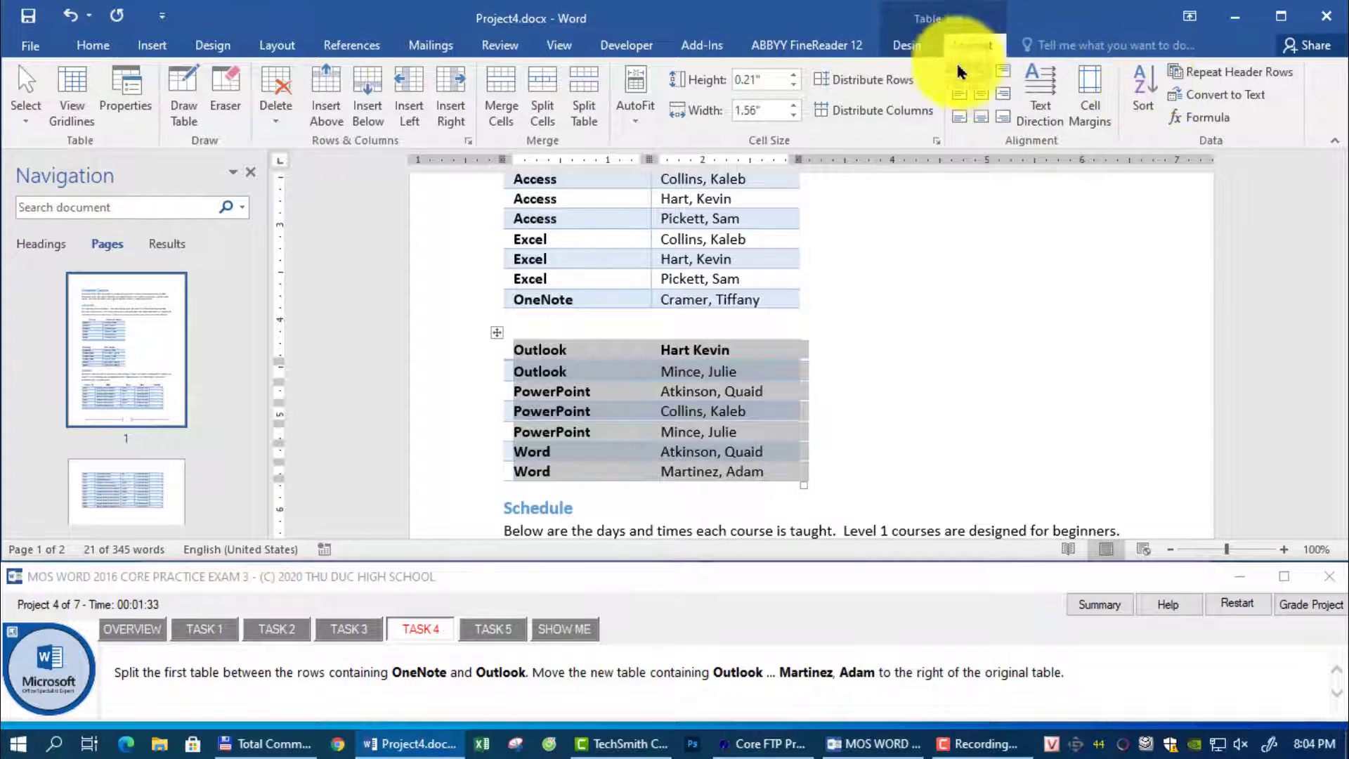
pyautogui.click(929, 45)
pyautogui.click(976, 46)
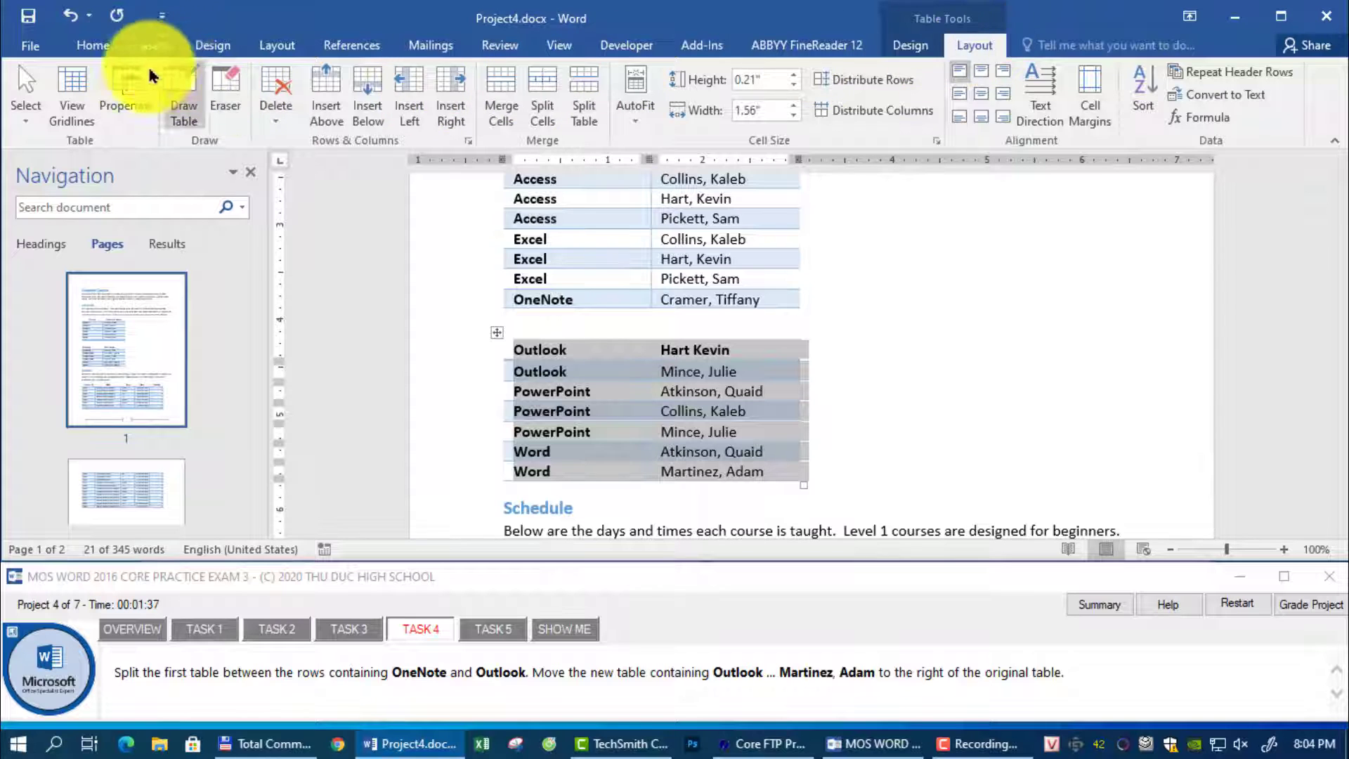
pyautogui.click(91, 46)
pyautogui.click(477, 110)
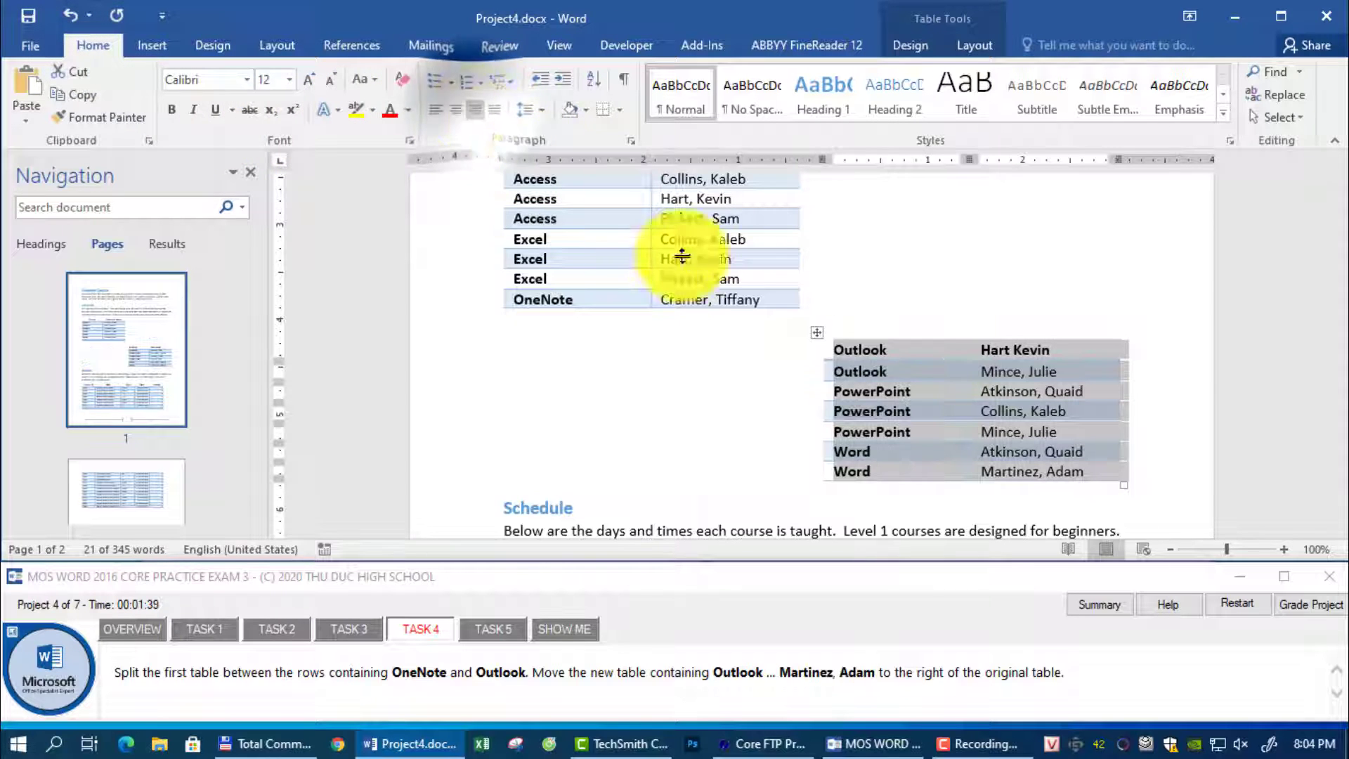
pyautogui.click(777, 292)
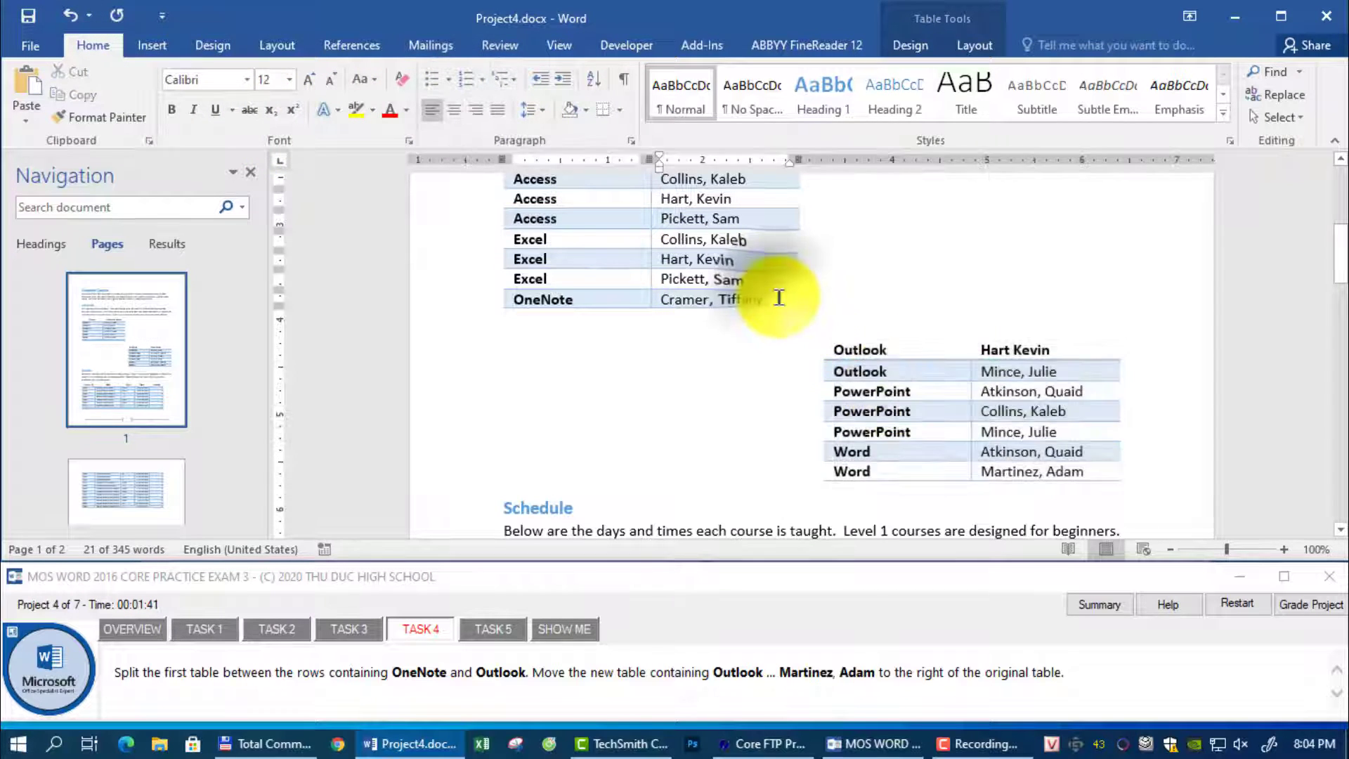
# - Show task 5 and search the document for the word Schedule, without a trailing space
pyautogui.scroll(-3, 777, 407)
pyautogui.click(495, 631)
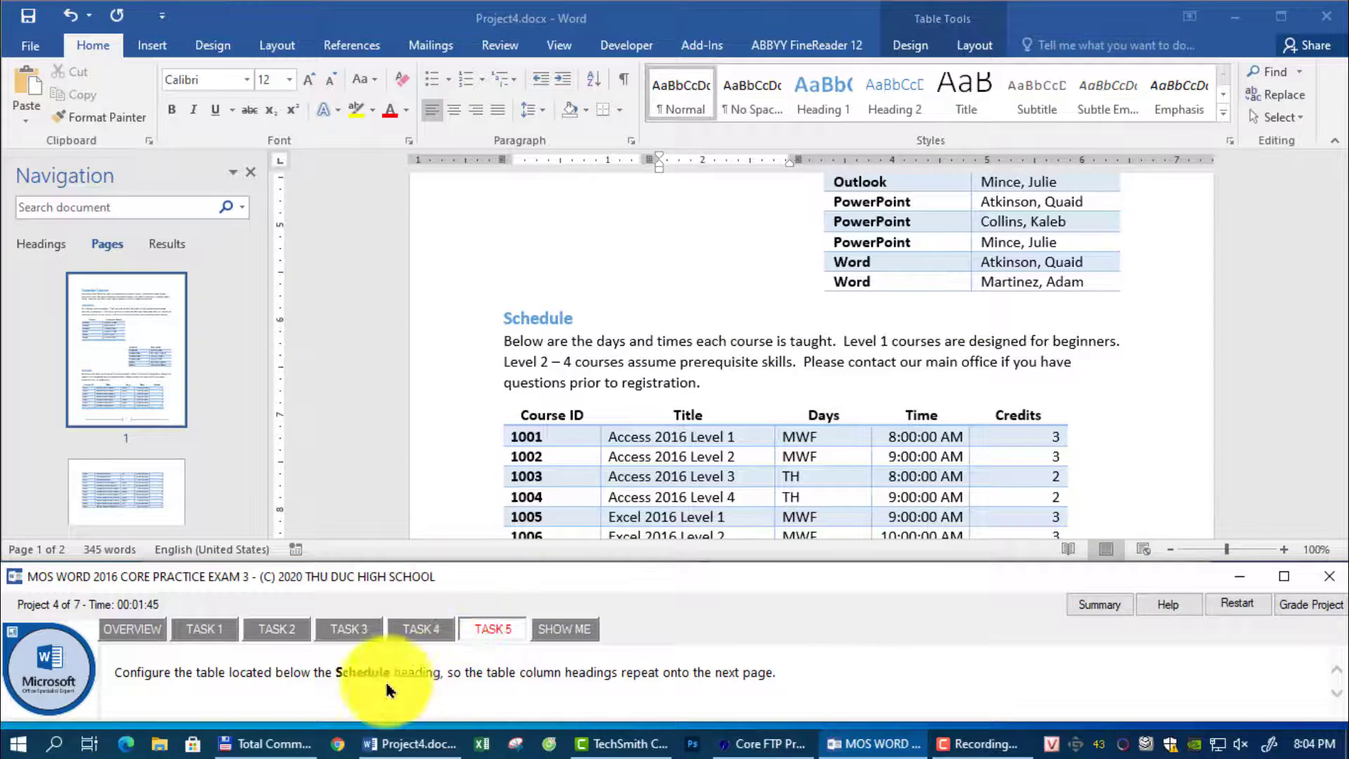
pyautogui.doubleClick(364, 674)
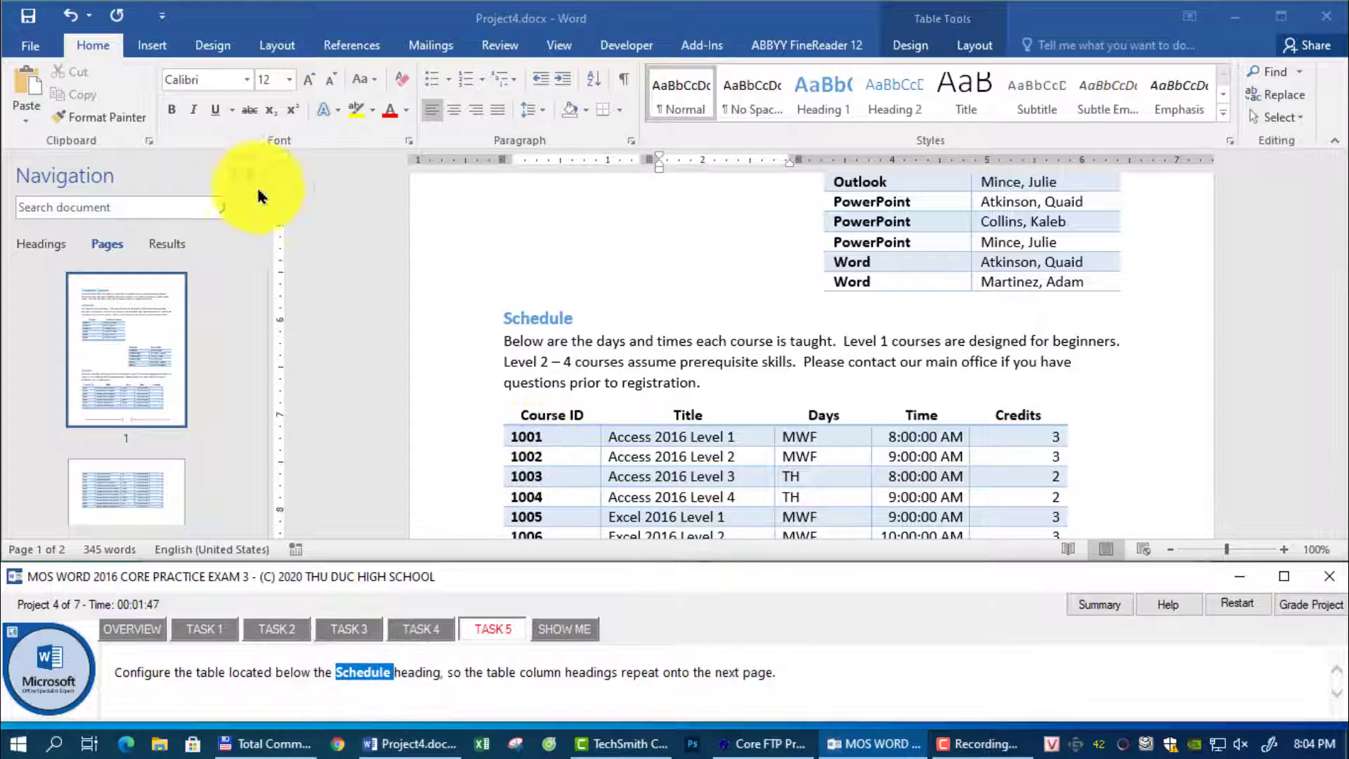
pyautogui.click(181, 211)
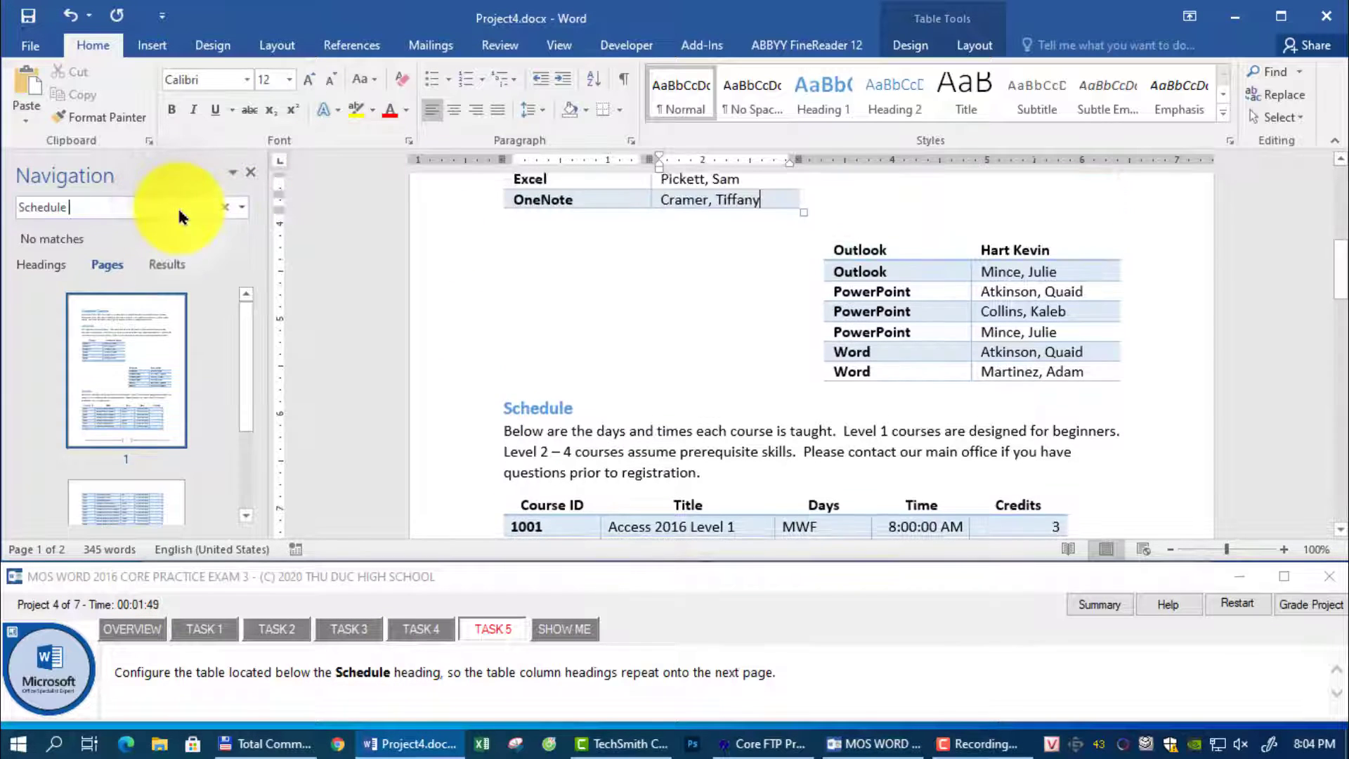
pyautogui.press('BackSpace')
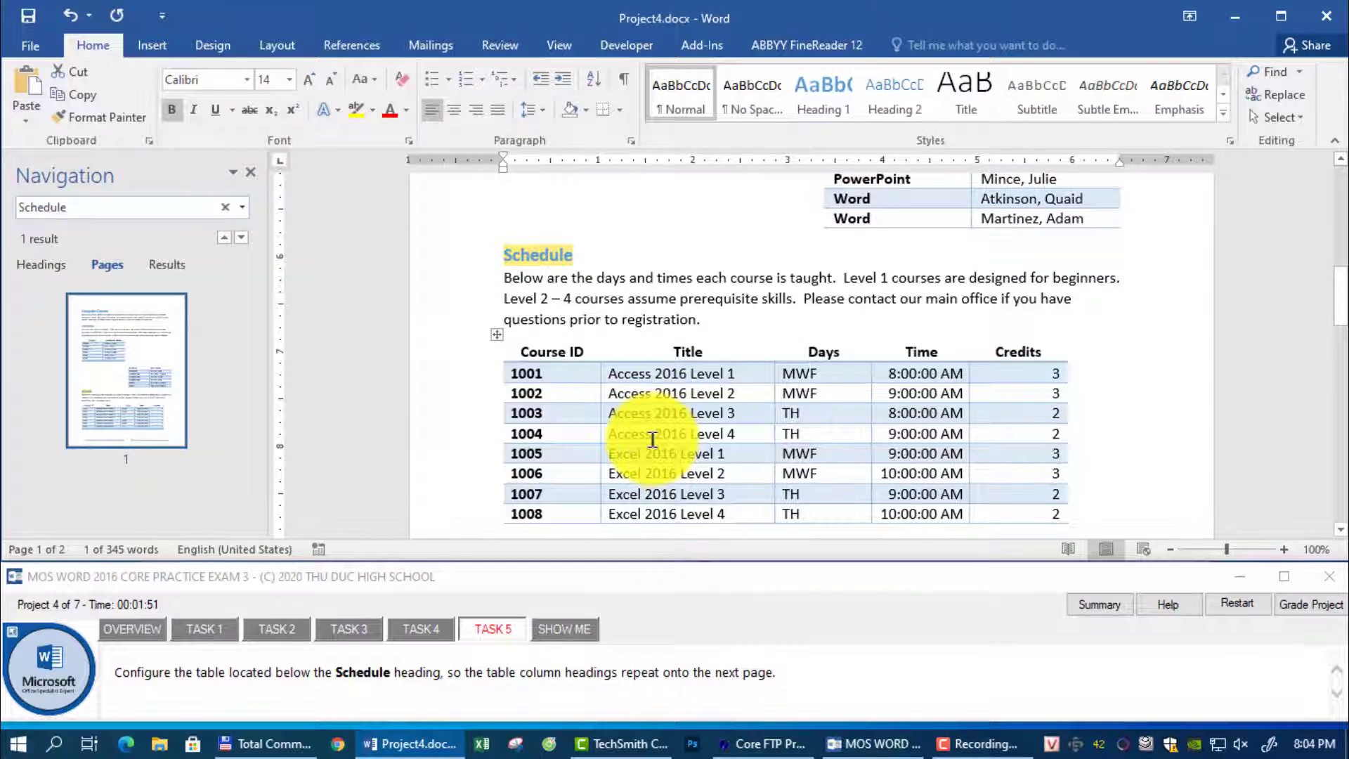
# - Set the header row of the table below the Schedule heading to repeat on the next page, and submit Project 4 for grading
pyautogui.click(575, 352)
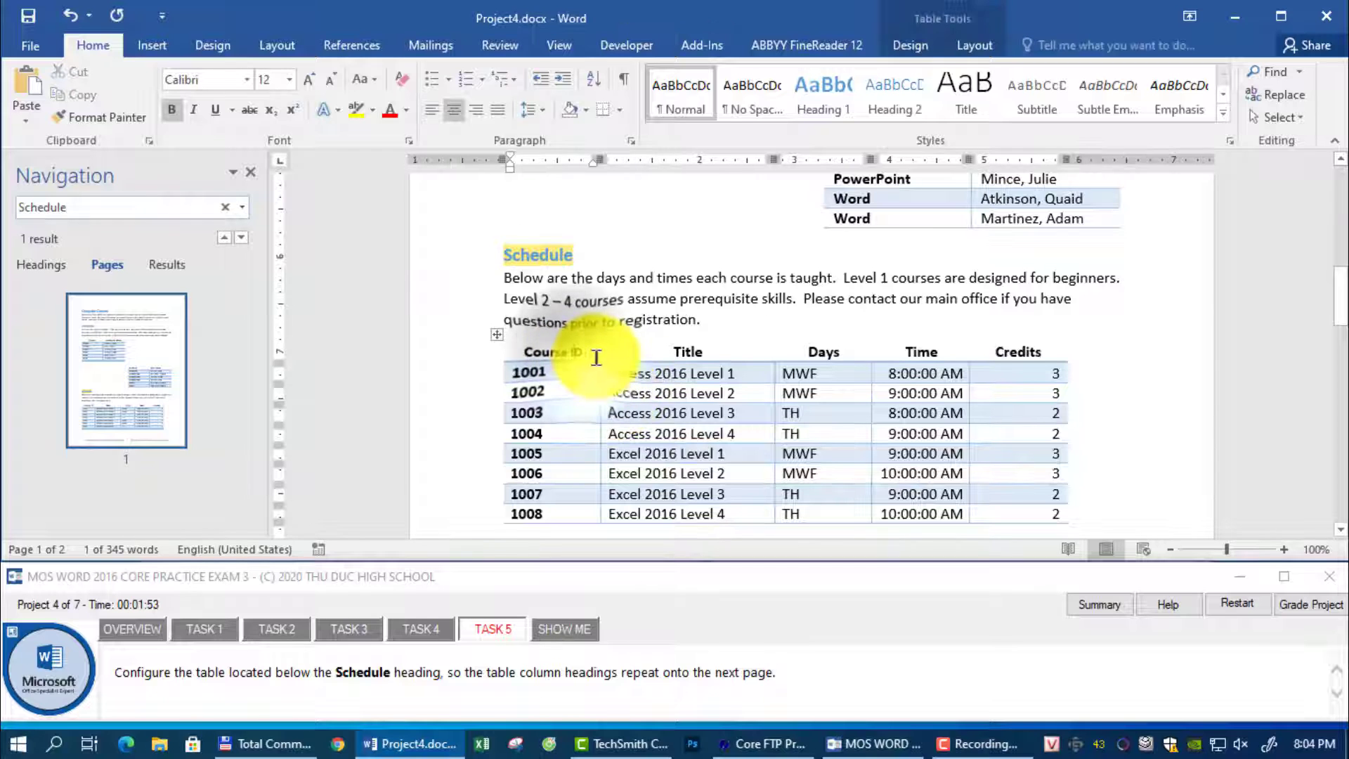
pyautogui.click(972, 44)
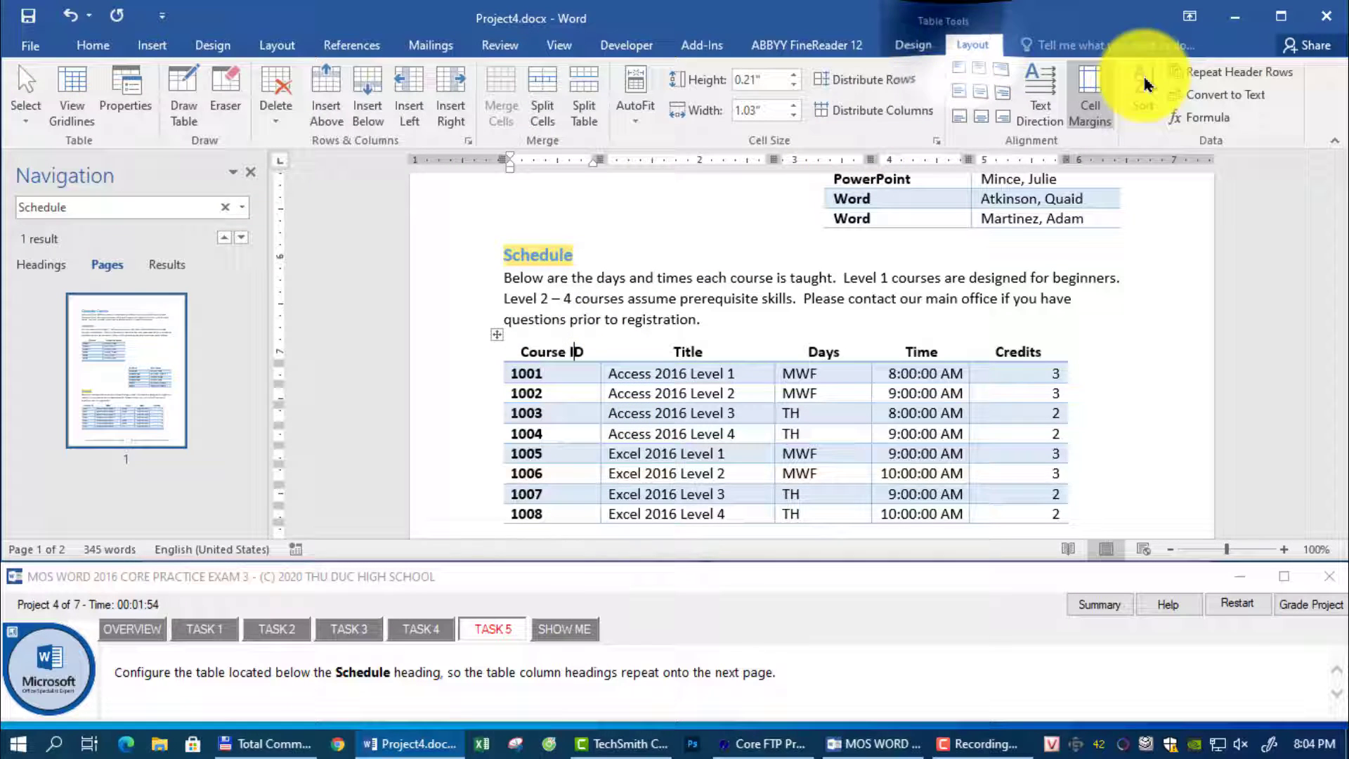
pyautogui.click(1194, 72)
pyautogui.scroll(-10, 939, 337)
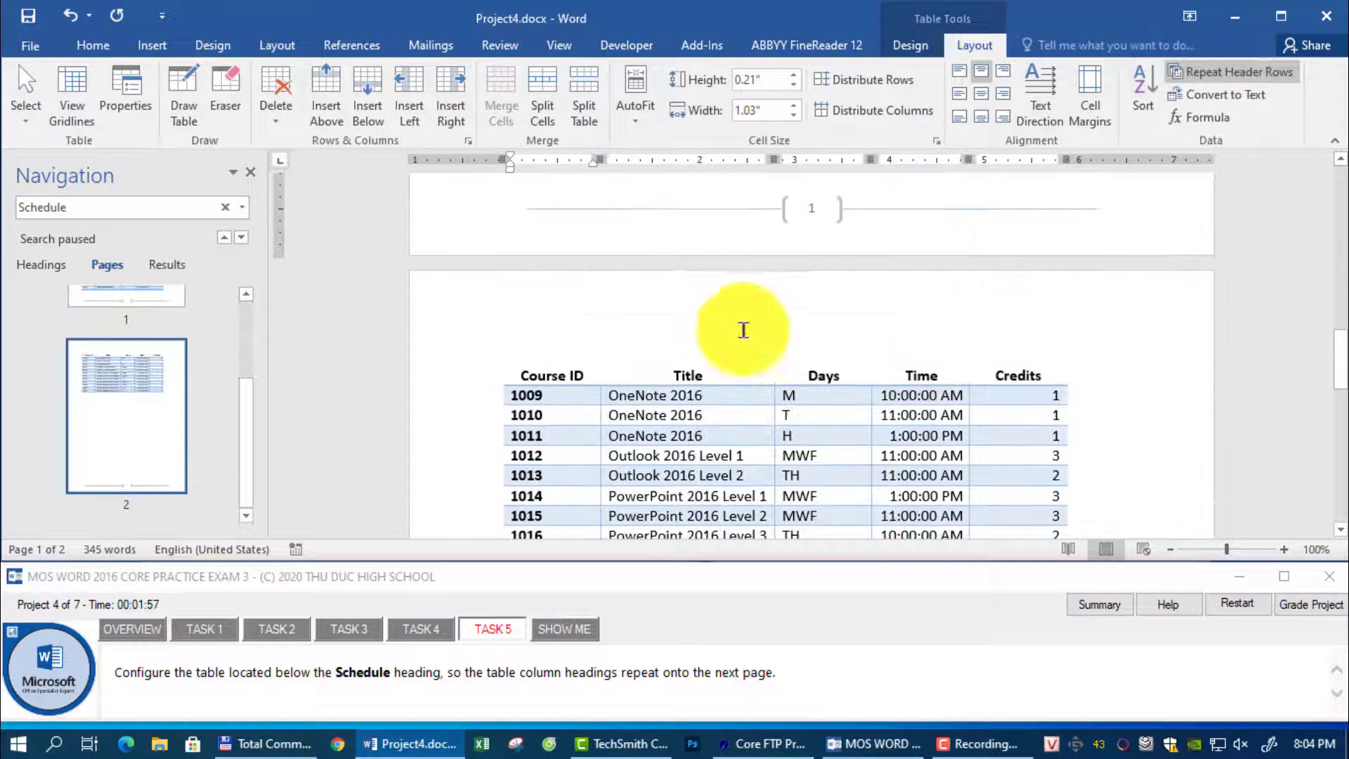
pyautogui.click(1303, 608)
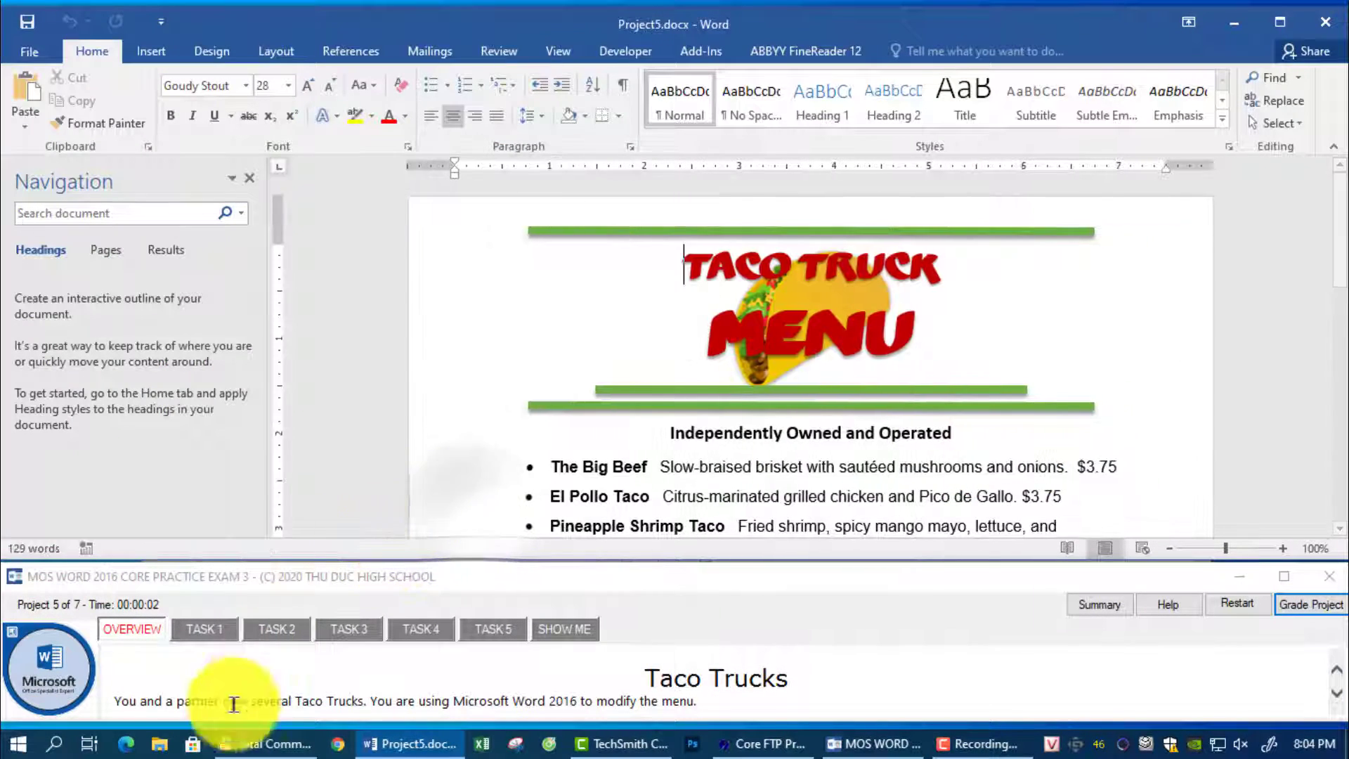
# - Show task 1 of Project 5 and search the document for the sentence Independently Owned and Operated
pyautogui.click(202, 630)
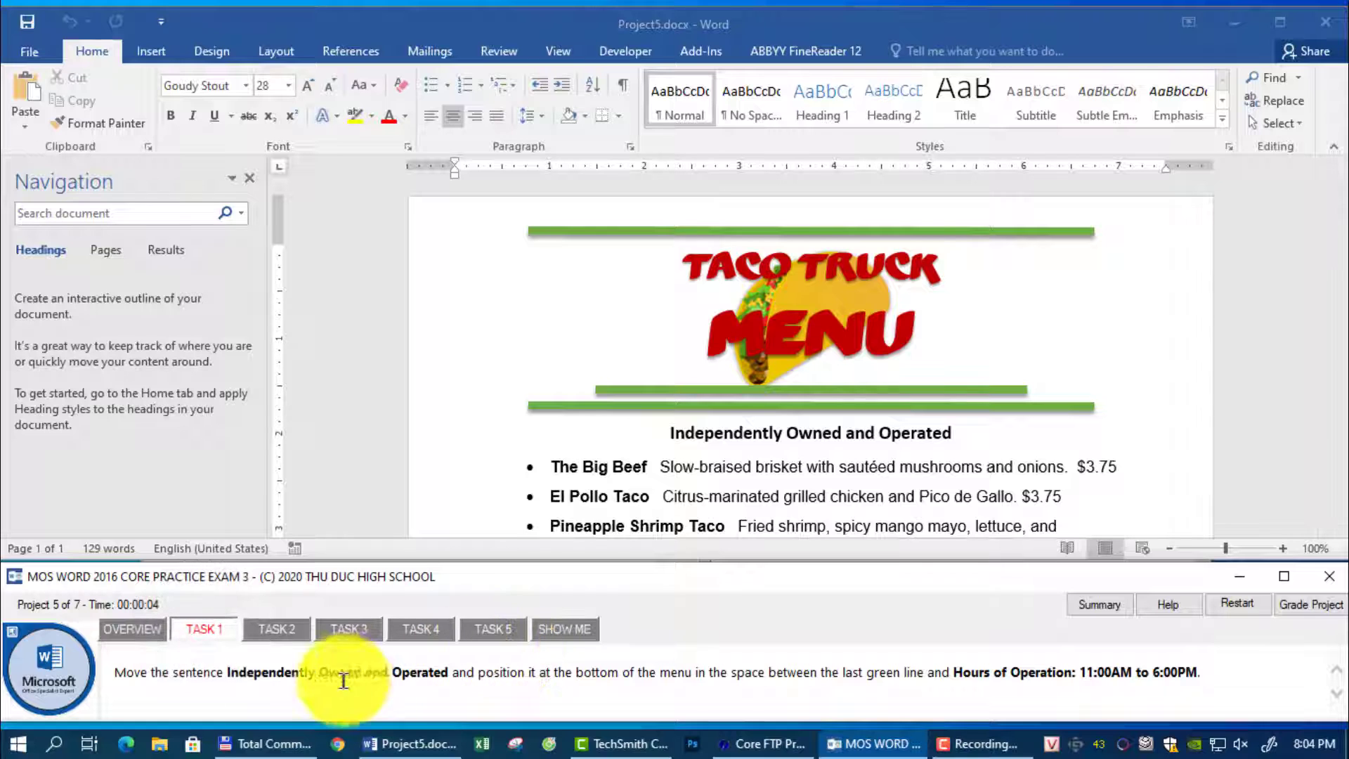
pyautogui.click(443, 671)
pyautogui.hotkey('ctrl', 'c')
pyautogui.click(211, 212)
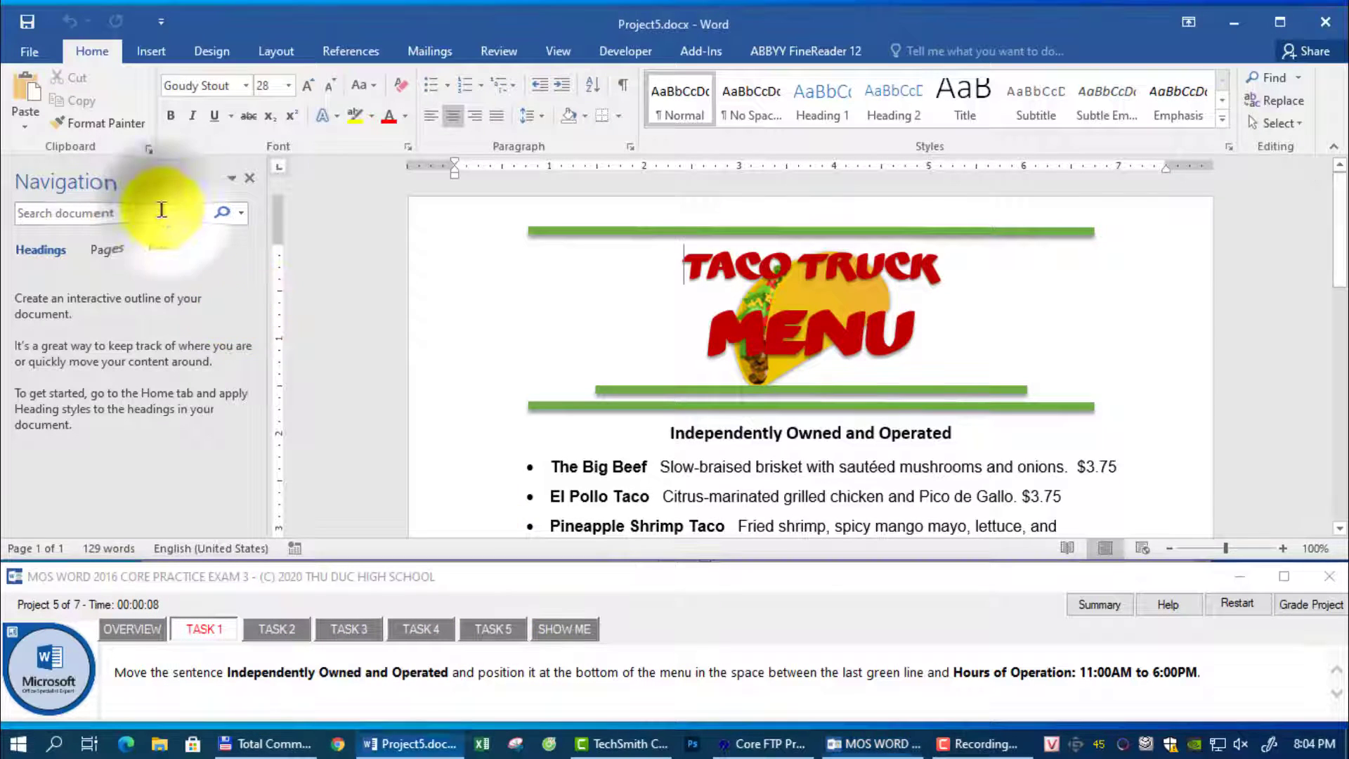
pyautogui.hotkey('ctrl', 'v')
pyautogui.scroll(-3, 878, 452)
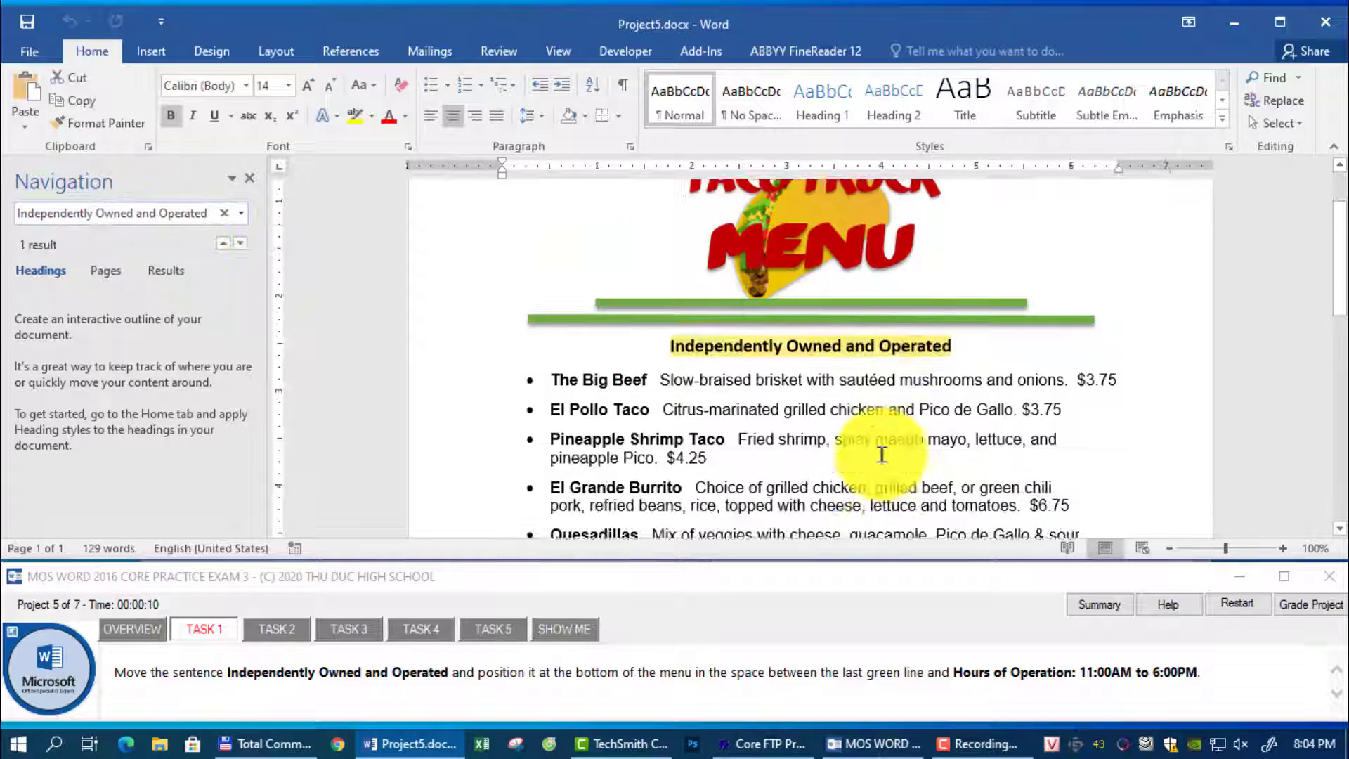
pyautogui.press('Return')
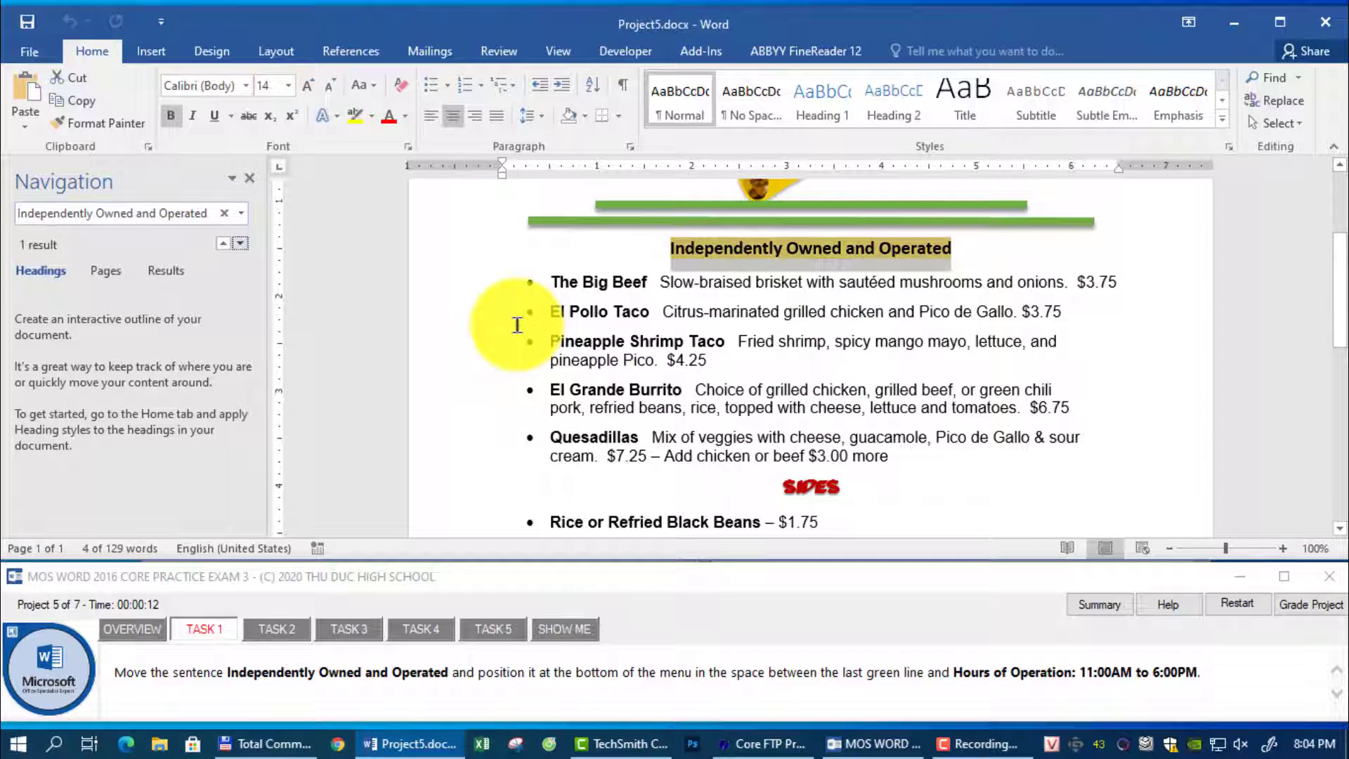
# - Try to cut the found sentence and paste it, keeping source formatting, in the space above Hours of Operation
pyautogui.rightClick(734, 246)
pyautogui.click(765, 261)
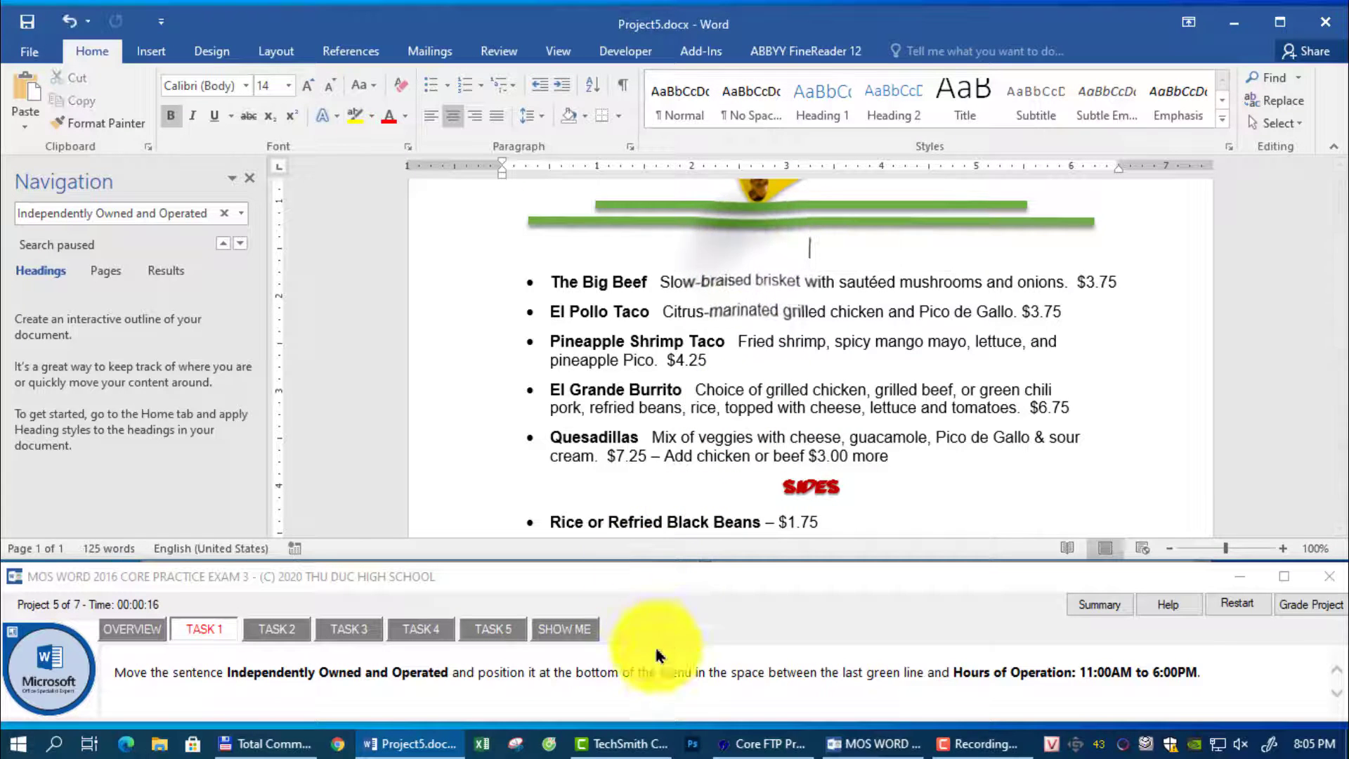
pyautogui.scroll(-7, 894, 499)
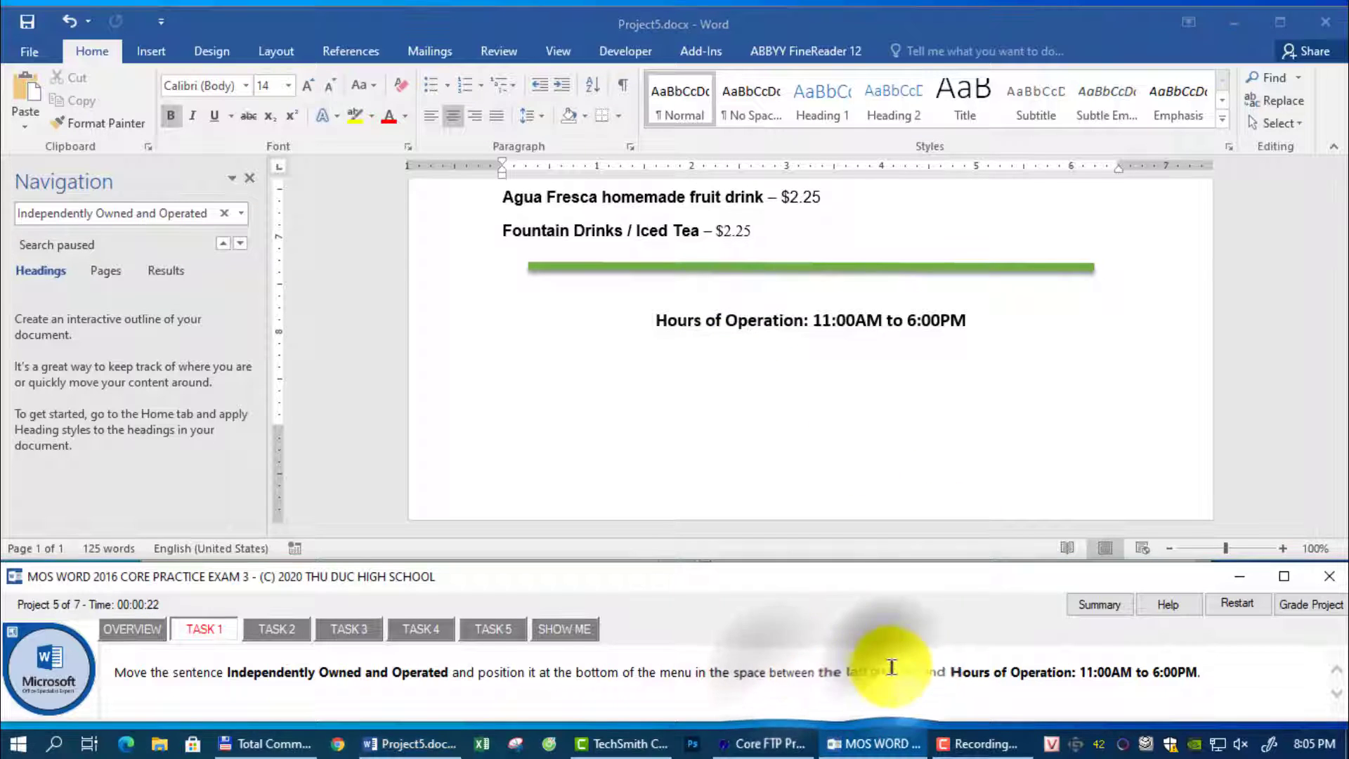
pyautogui.rightClick(740, 294)
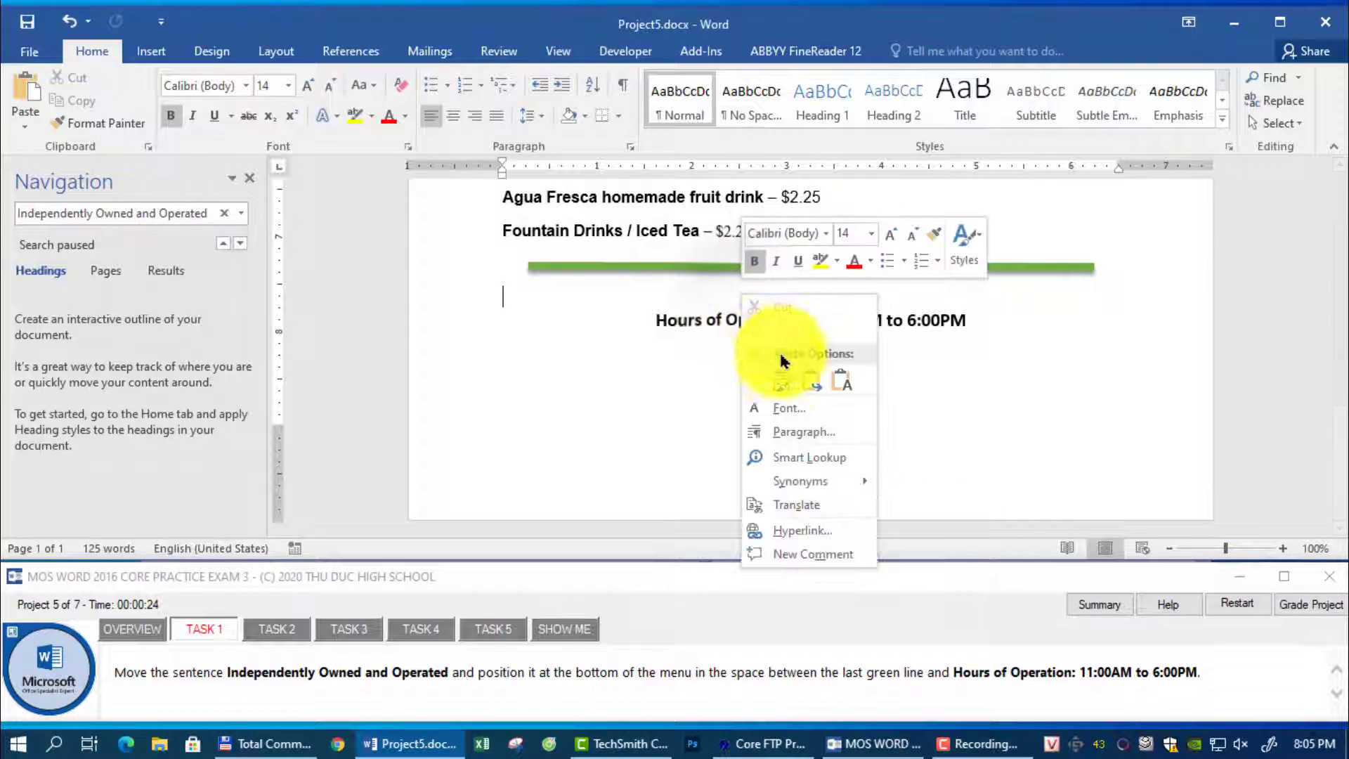
pyautogui.click(778, 380)
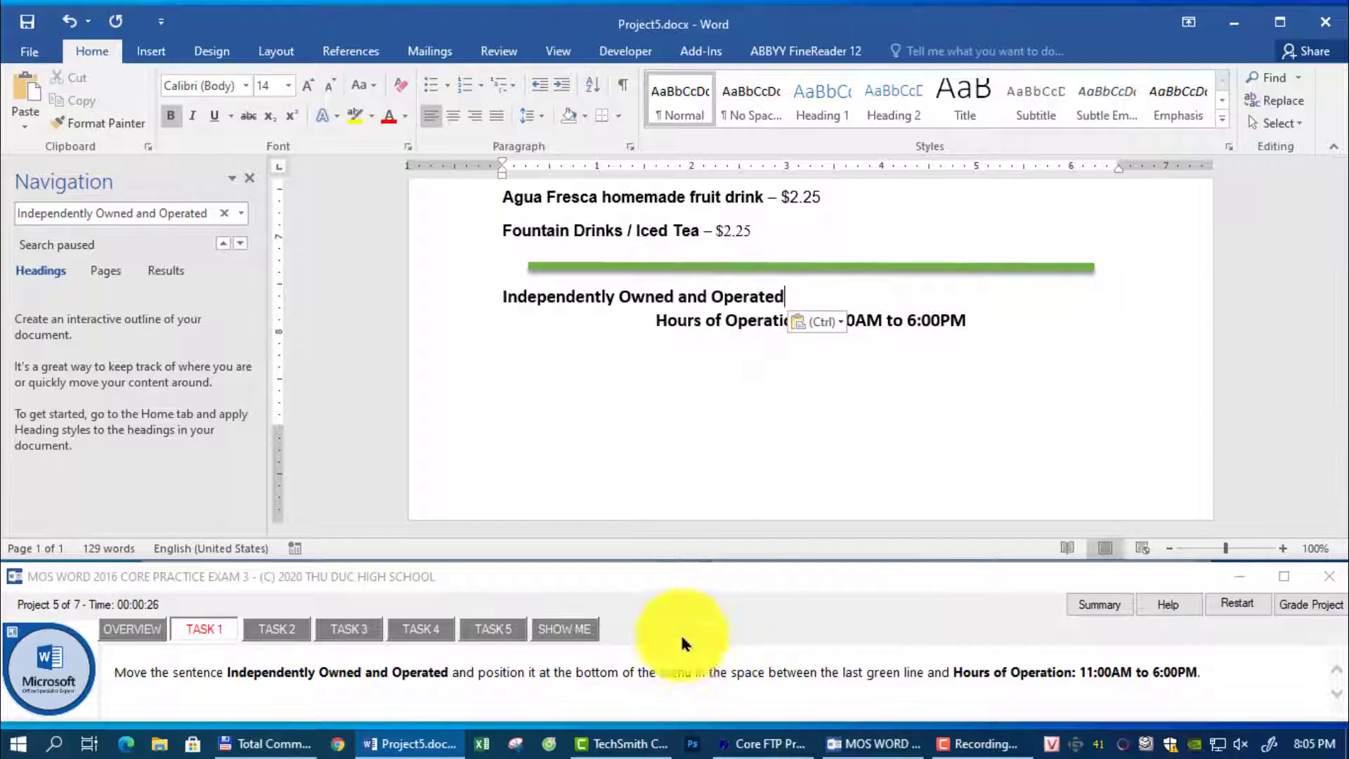
# - Check the pasted sentence below the last green line against the menu, and undo both its paste and its cut
pyautogui.scroll(3, 642, 482)
pyautogui.scroll(-3, 642, 482)
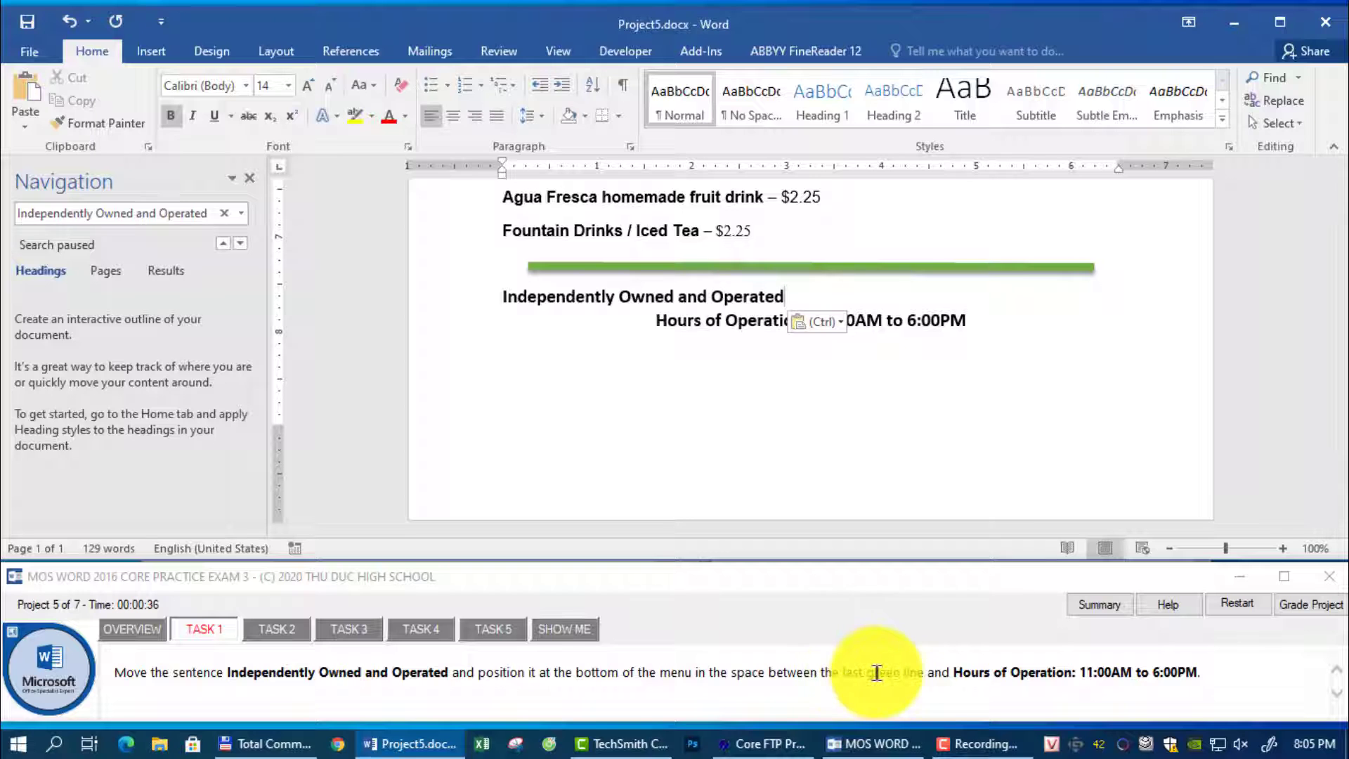
pyautogui.scroll(3, 665, 432)
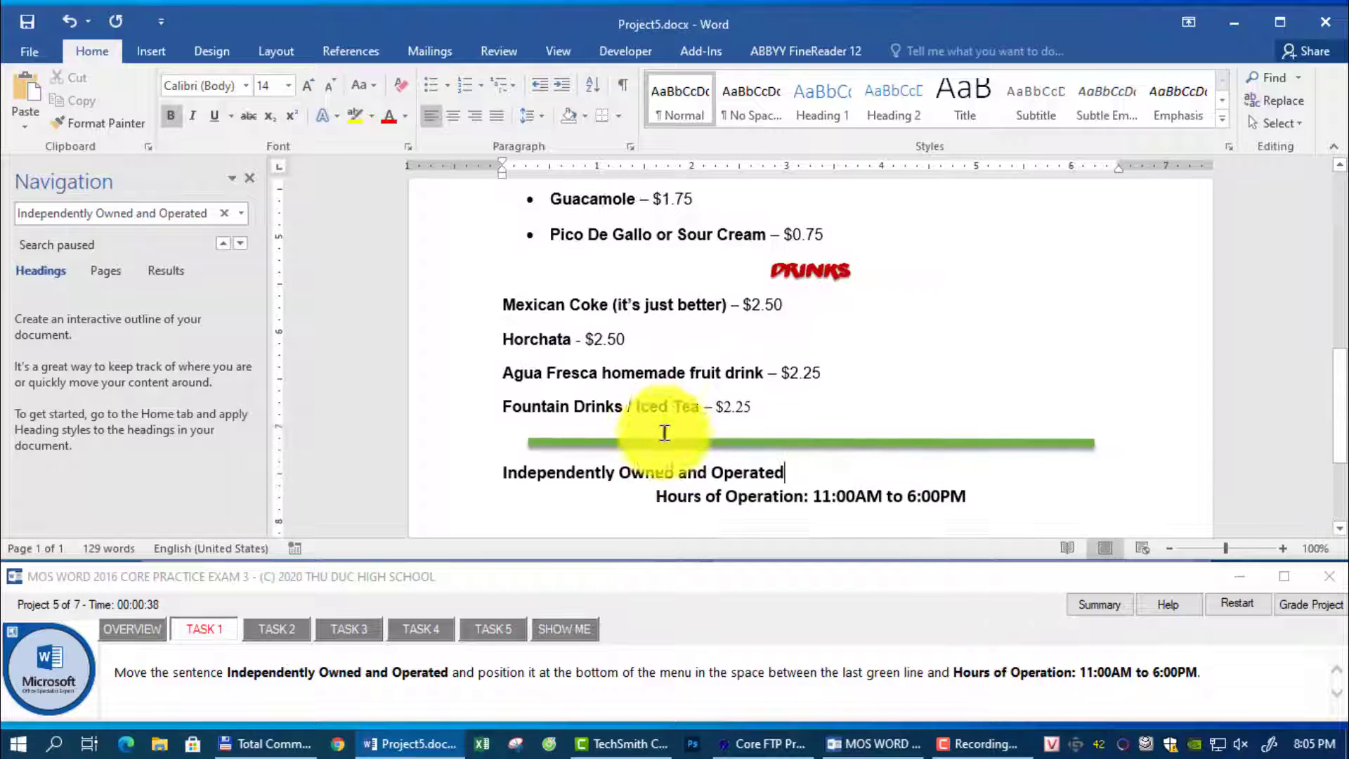
pyautogui.scroll(8, 665, 433)
pyautogui.scroll(-10, 665, 433)
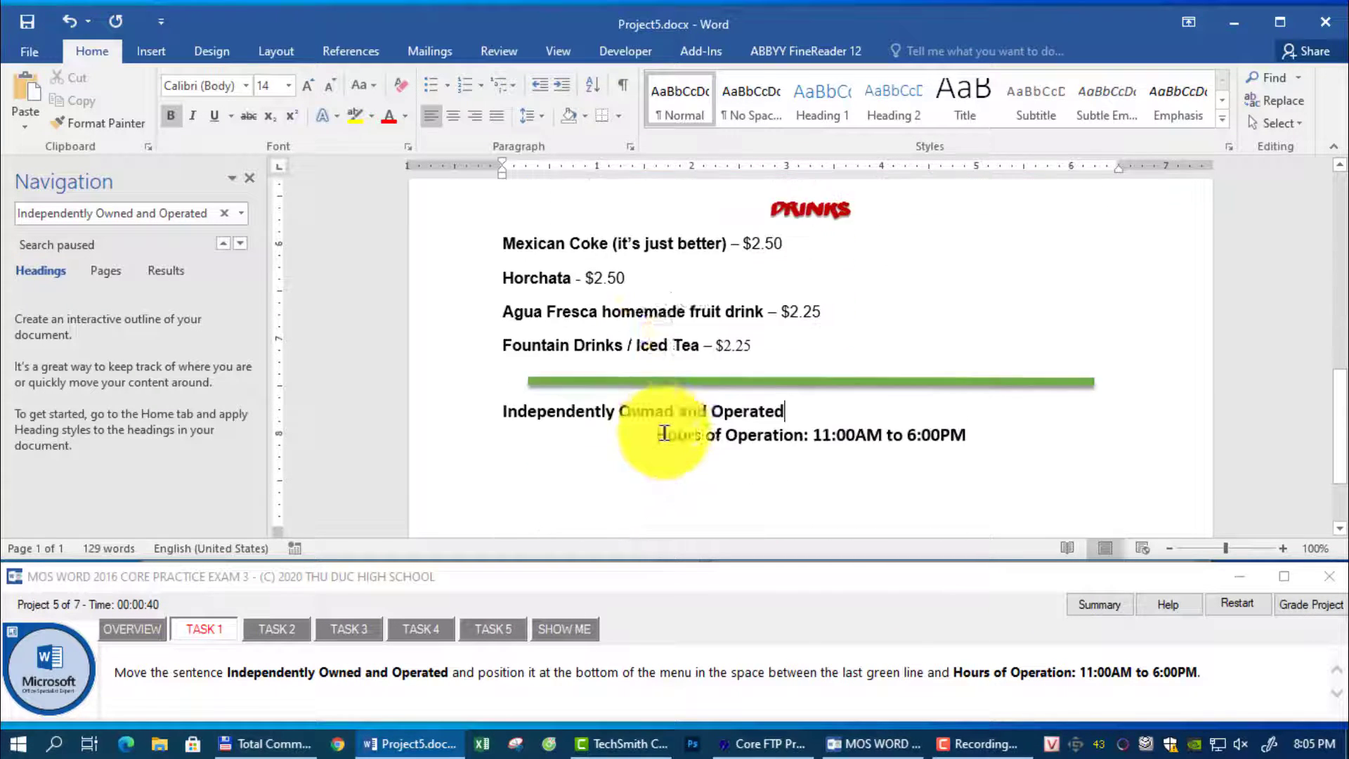
pyautogui.scroll(-2, 664, 433)
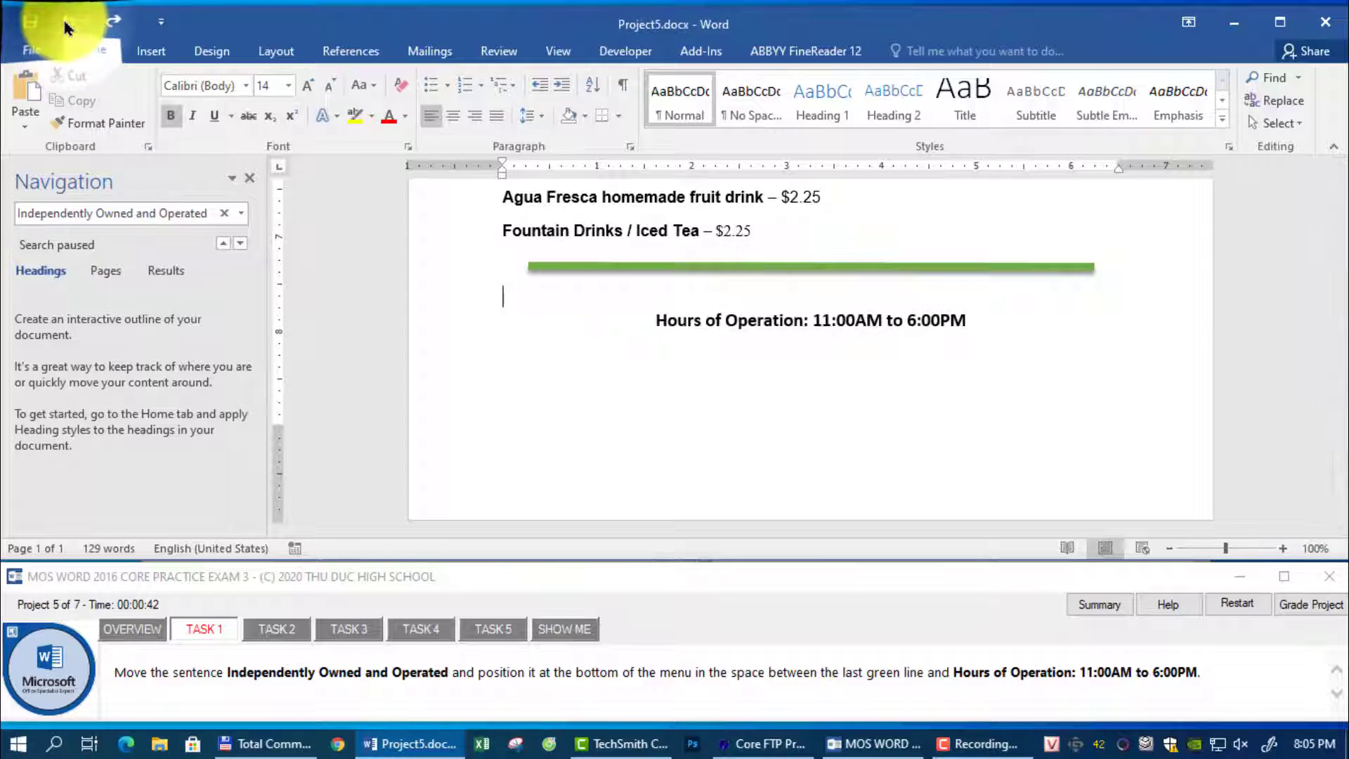
pyautogui.click(64, 27)
# - Select the entire Independently Owned and Operated line, including its paragraph mark, and cut it
pyautogui.click(460, 214)
pyautogui.hotkey('ctrl', 'c')
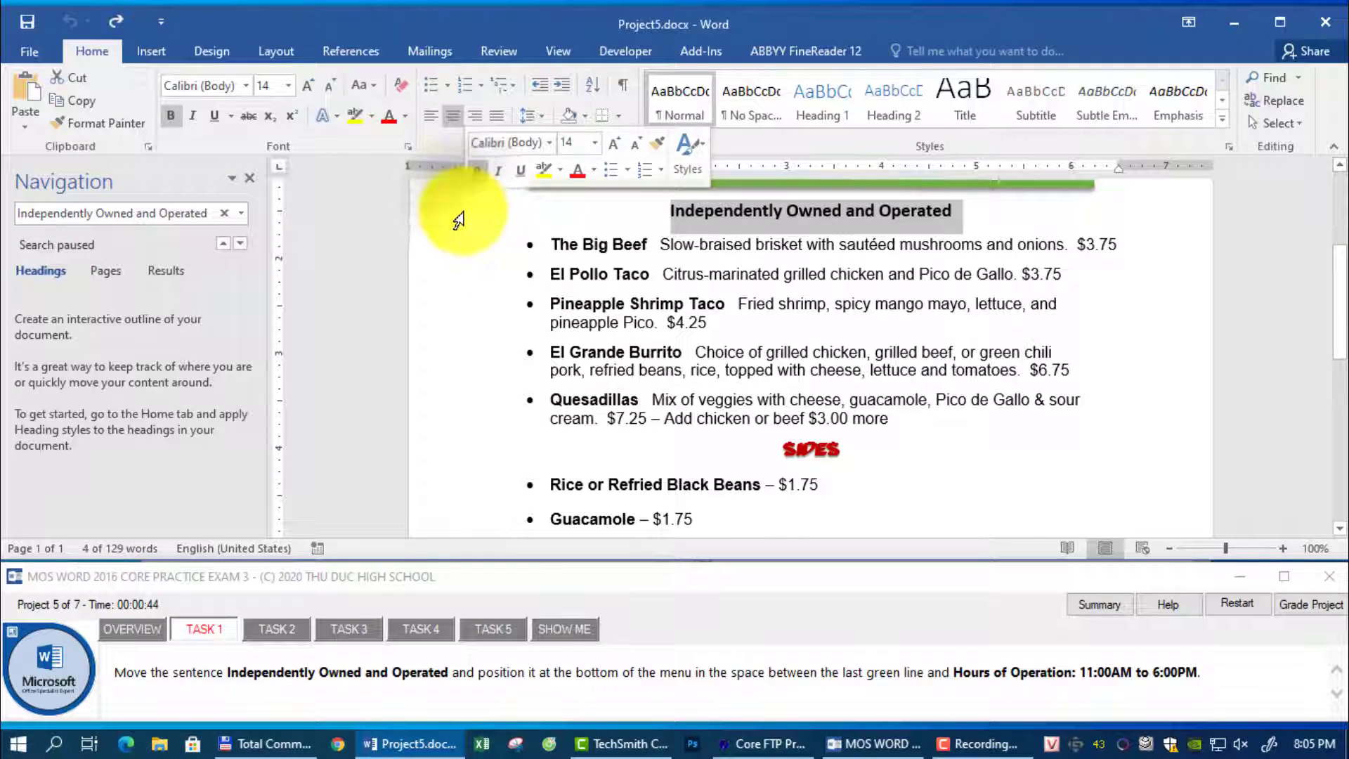
pyautogui.rightClick(716, 210)
pyautogui.click(766, 266)
# - Paste the cut line with source formatting between the last green line and Hours of Operation, and delete the extra blank paragraph beneath it
pyautogui.scroll(-3, 746, 455)
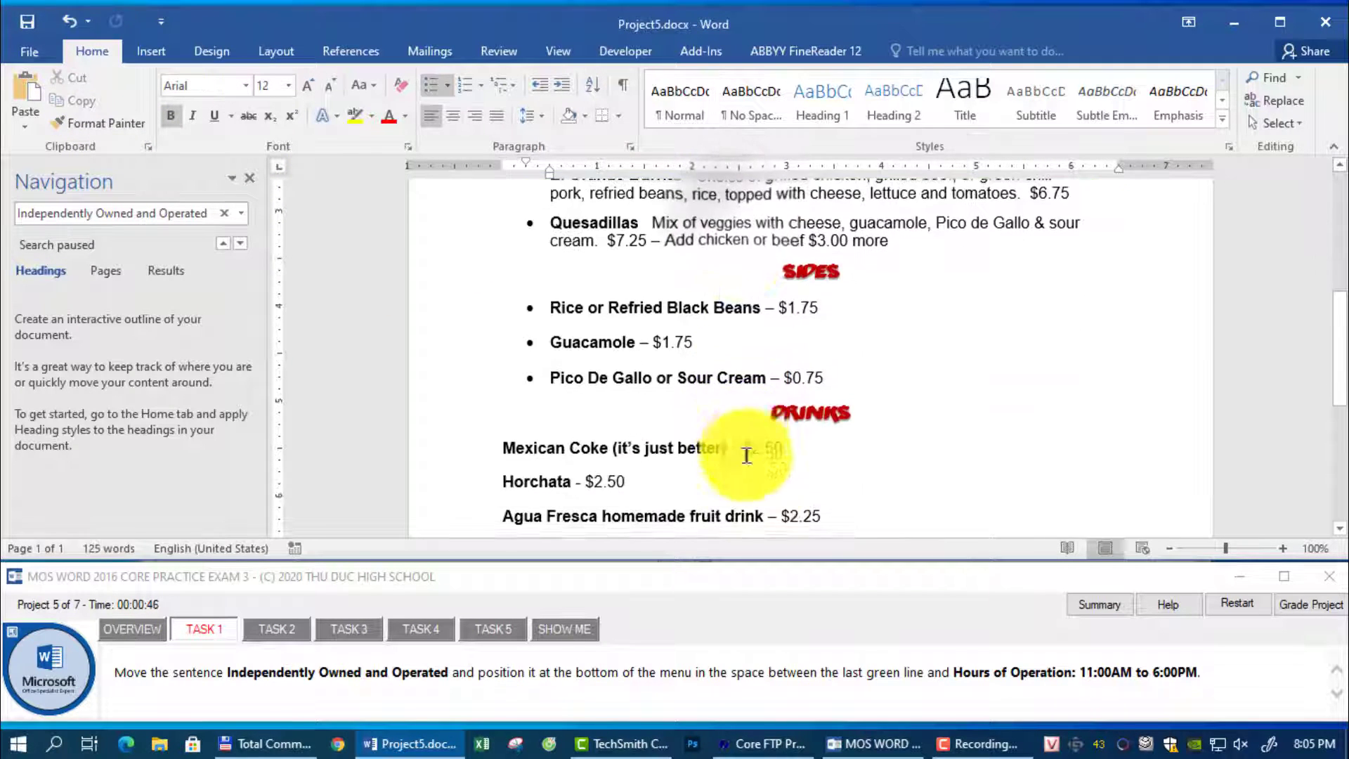
pyautogui.scroll(-2, 746, 455)
pyautogui.click(776, 467)
pyautogui.rightClick(455, 482)
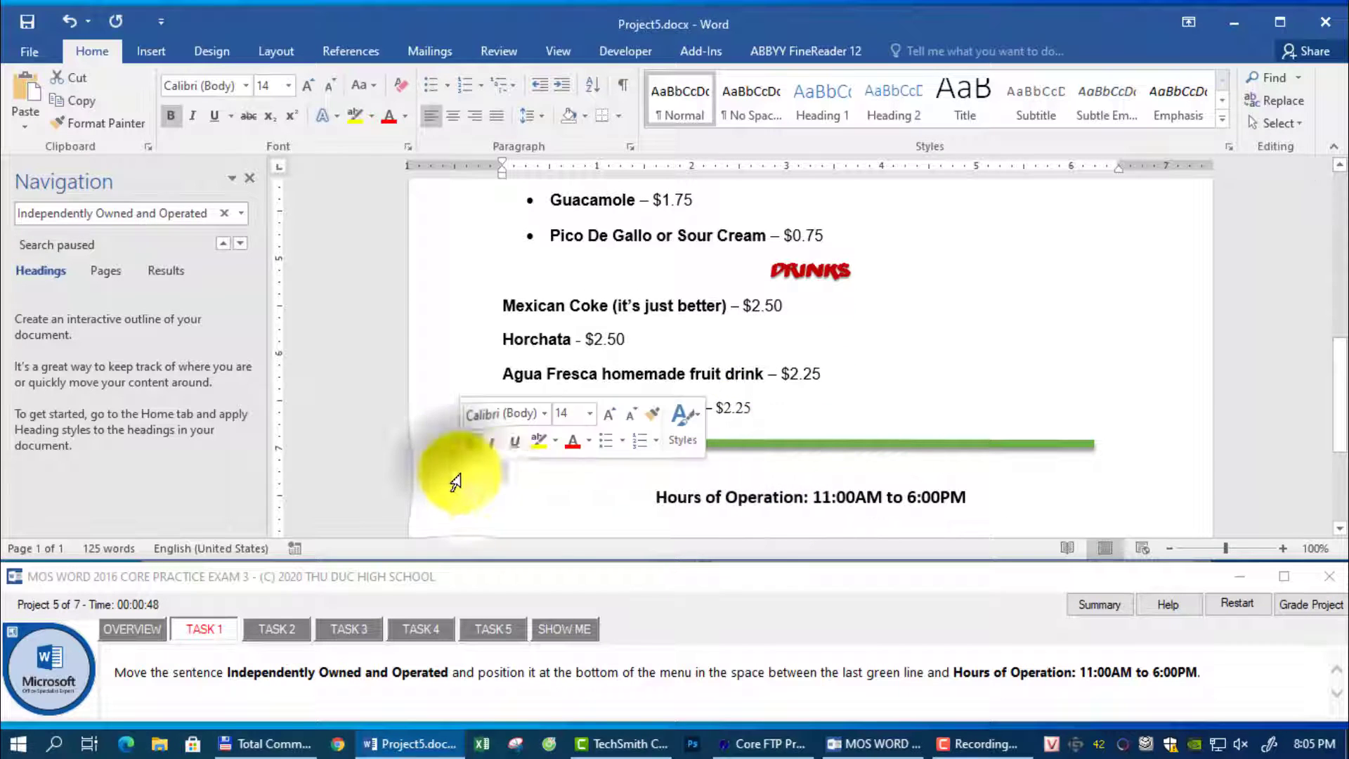
pyautogui.rightClick(506, 477)
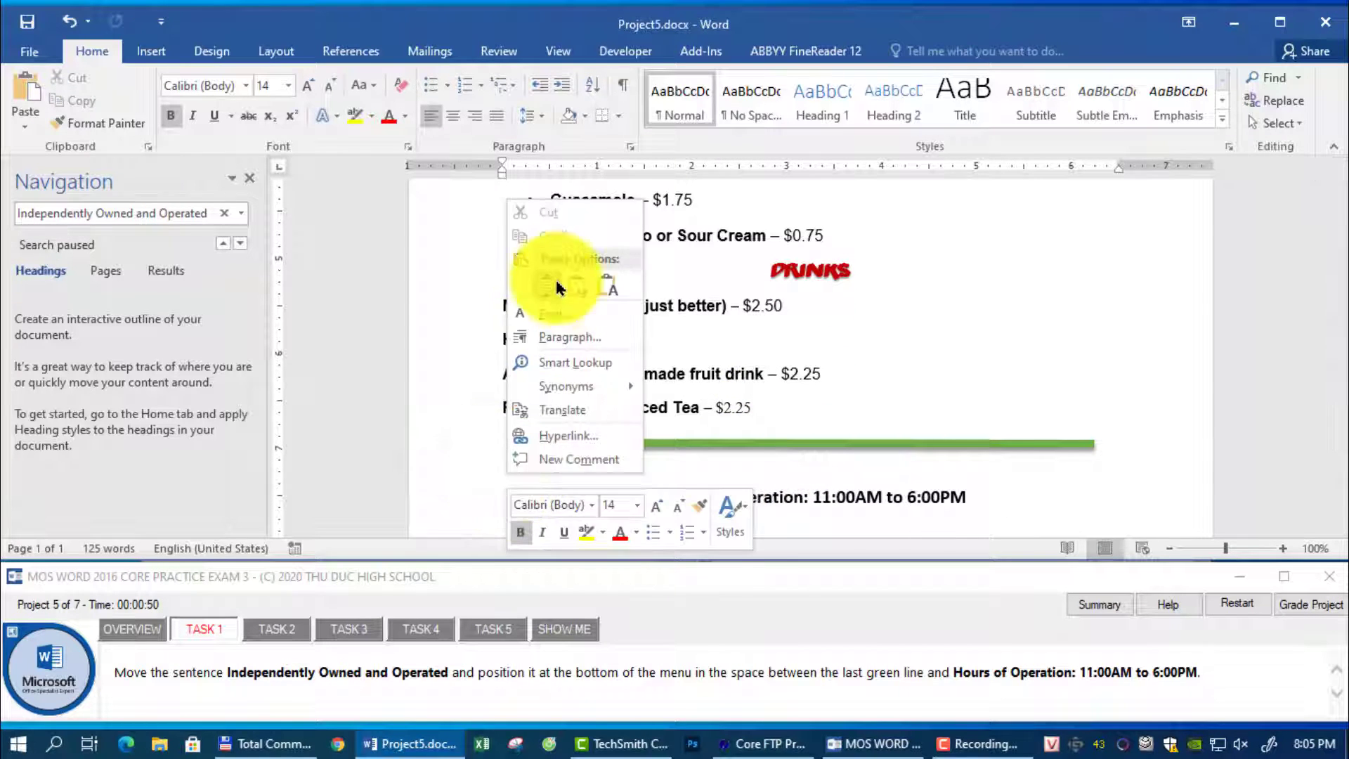
pyautogui.click(554, 276)
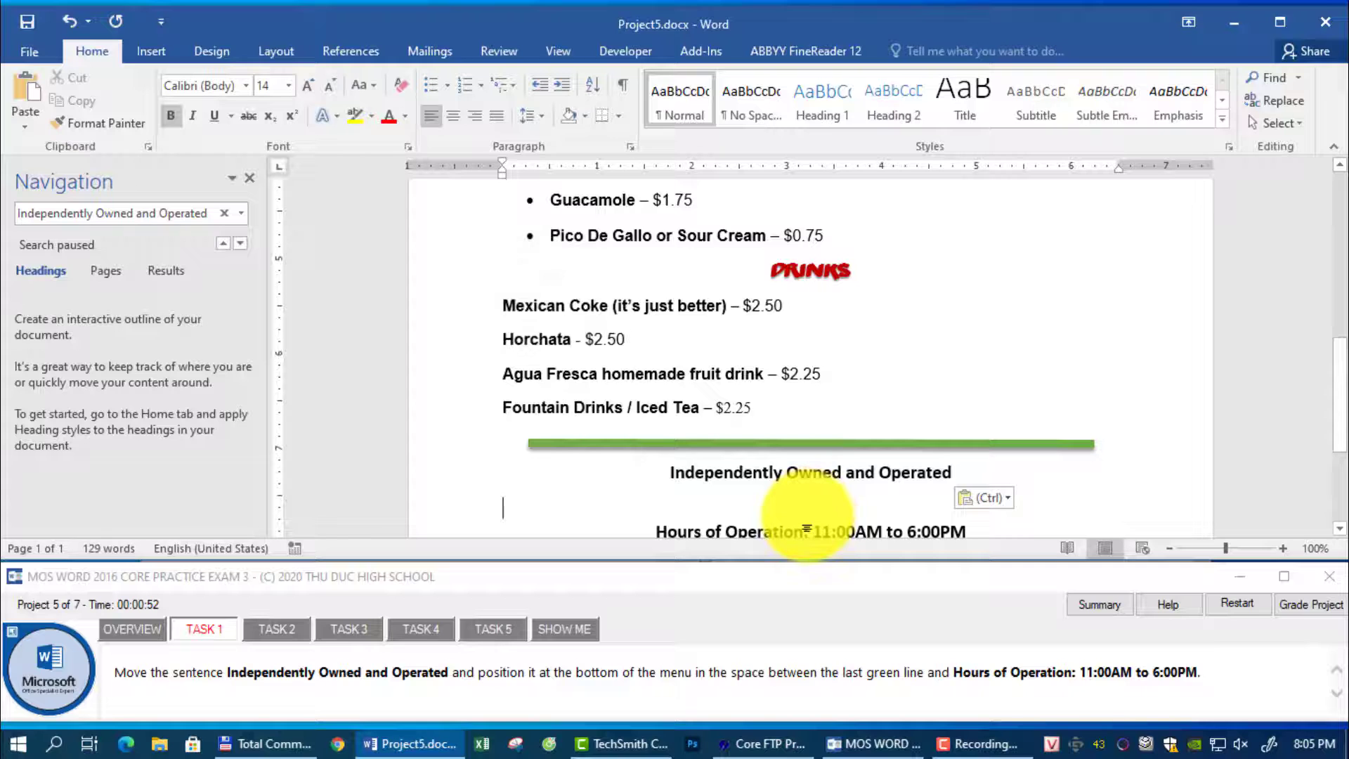
pyautogui.press('Delete')
pyautogui.scroll(-2, 810, 516)
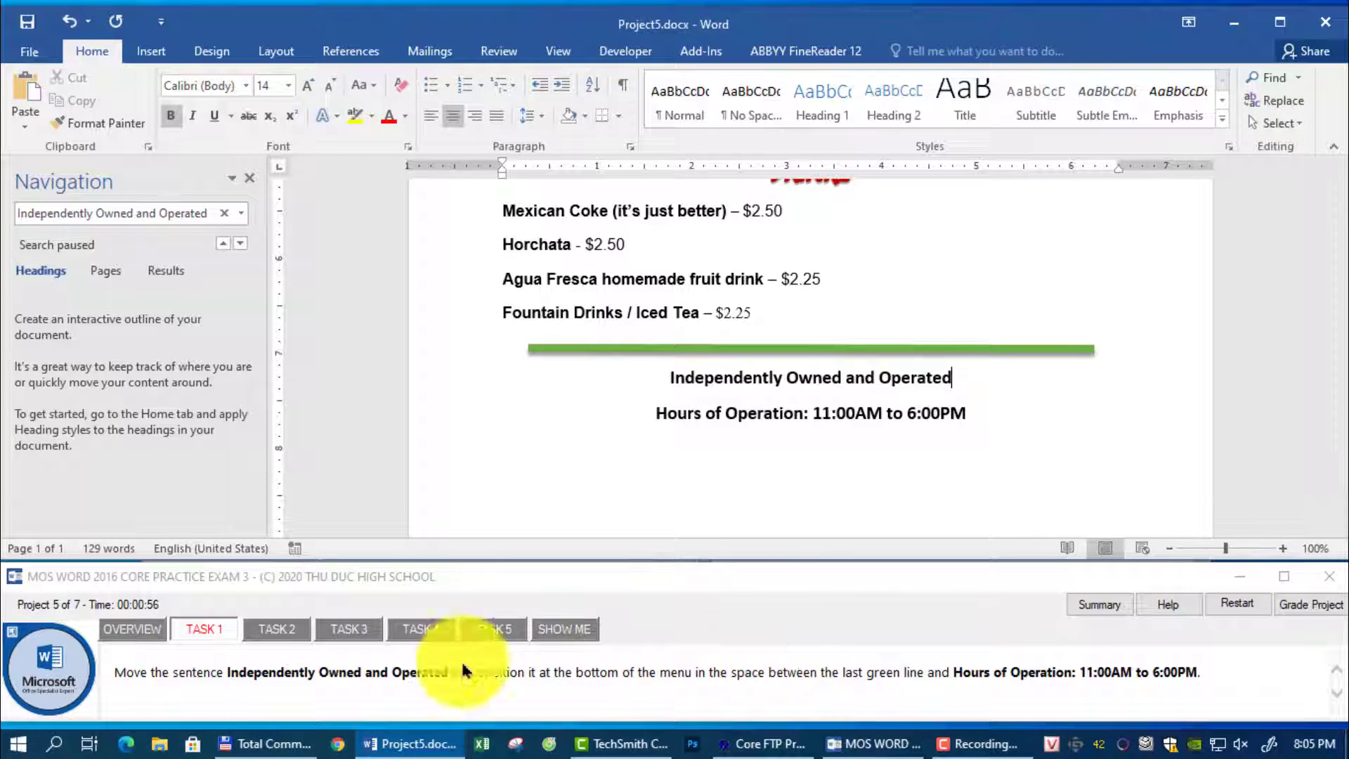
# - Show task 2, clear all formatting from the Hours of Operation: 11:00AM to 6:00PM line and center it
pyautogui.click(272, 630)
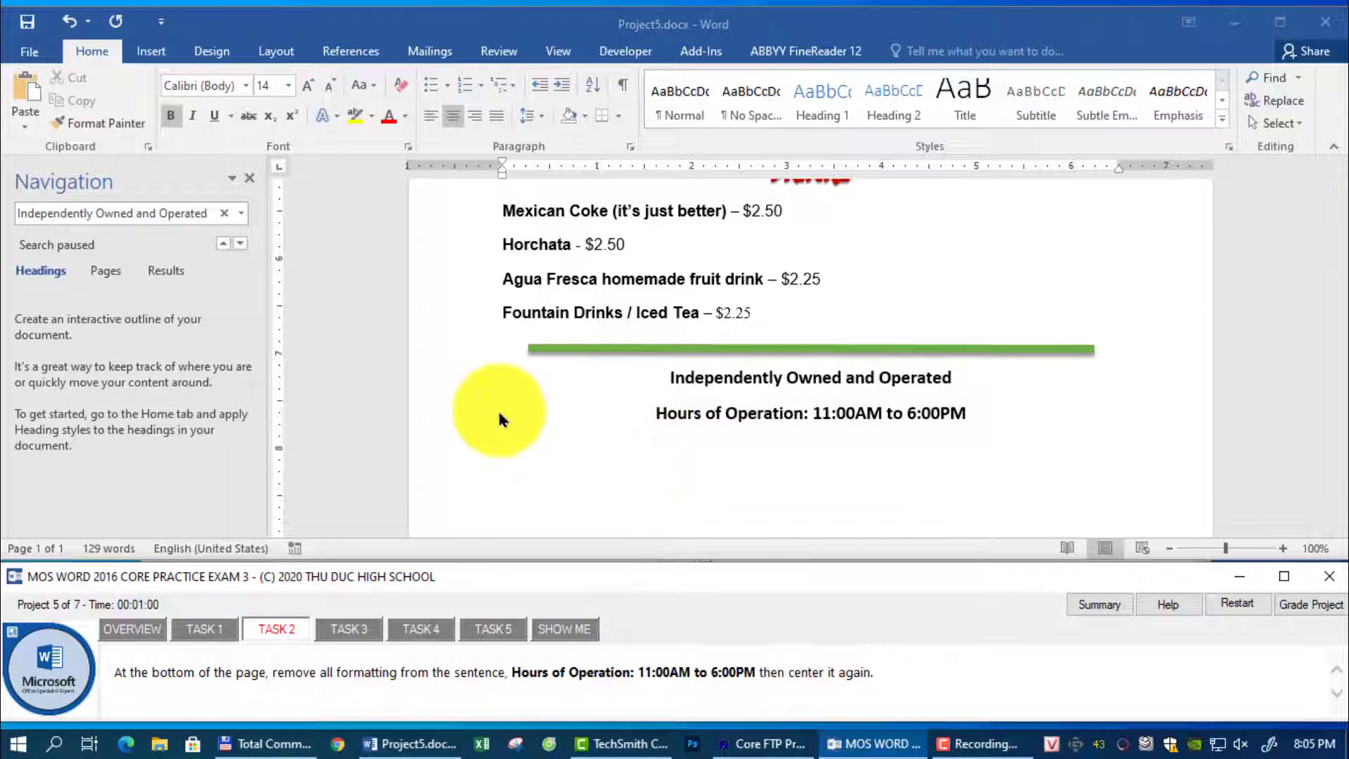
pyautogui.click(456, 397)
pyautogui.click(441, 422)
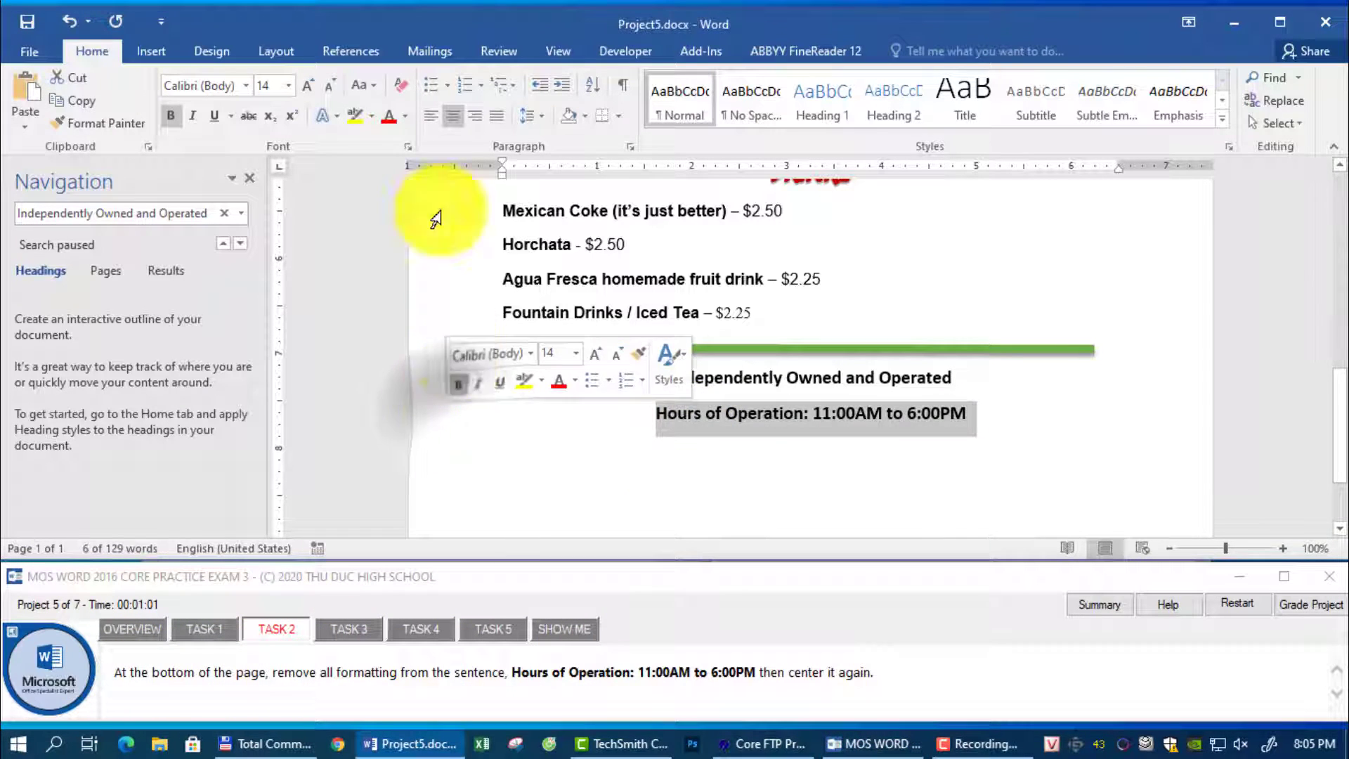
pyautogui.click(397, 93)
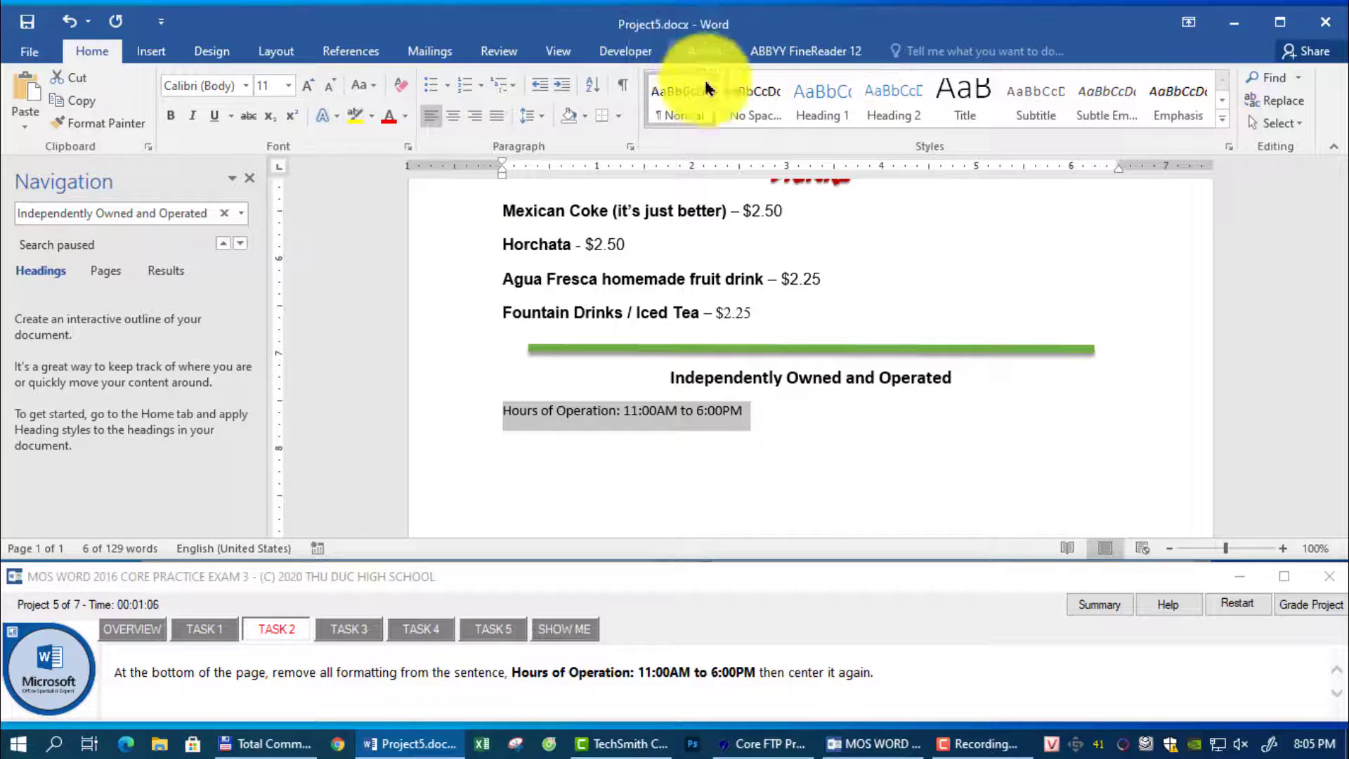
pyautogui.click(678, 107)
pyautogui.click(949, 743)
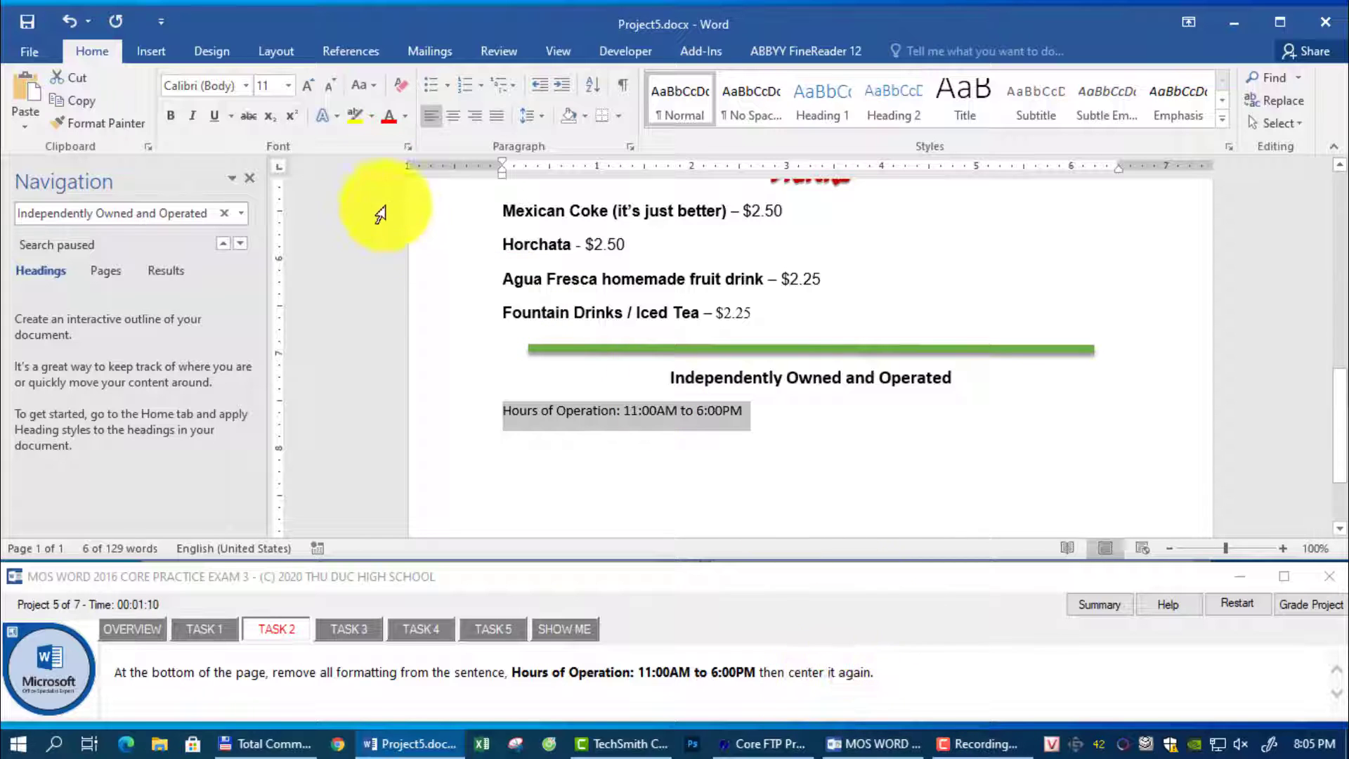
pyautogui.click(453, 115)
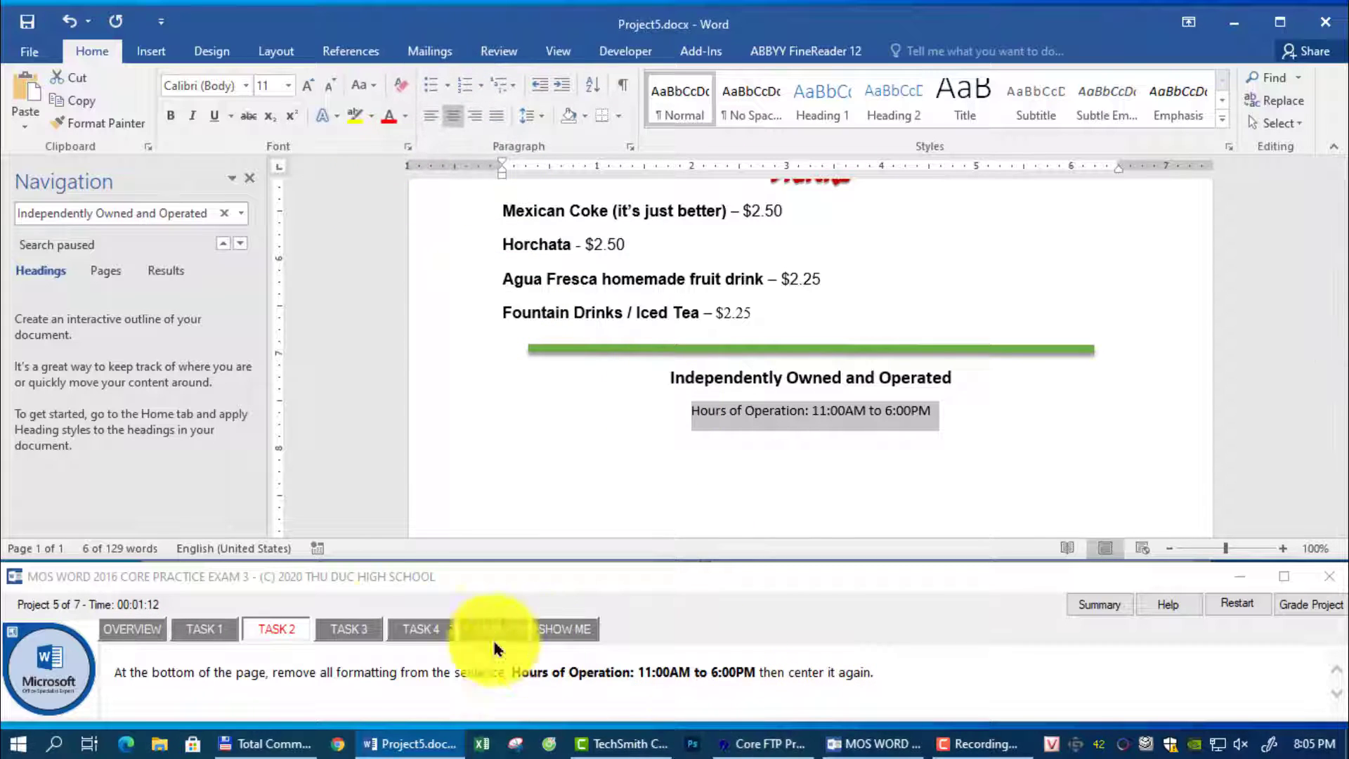
# - Show task 3 and display the formatting marks to locate the section break below the menu title
pyautogui.click(360, 631)
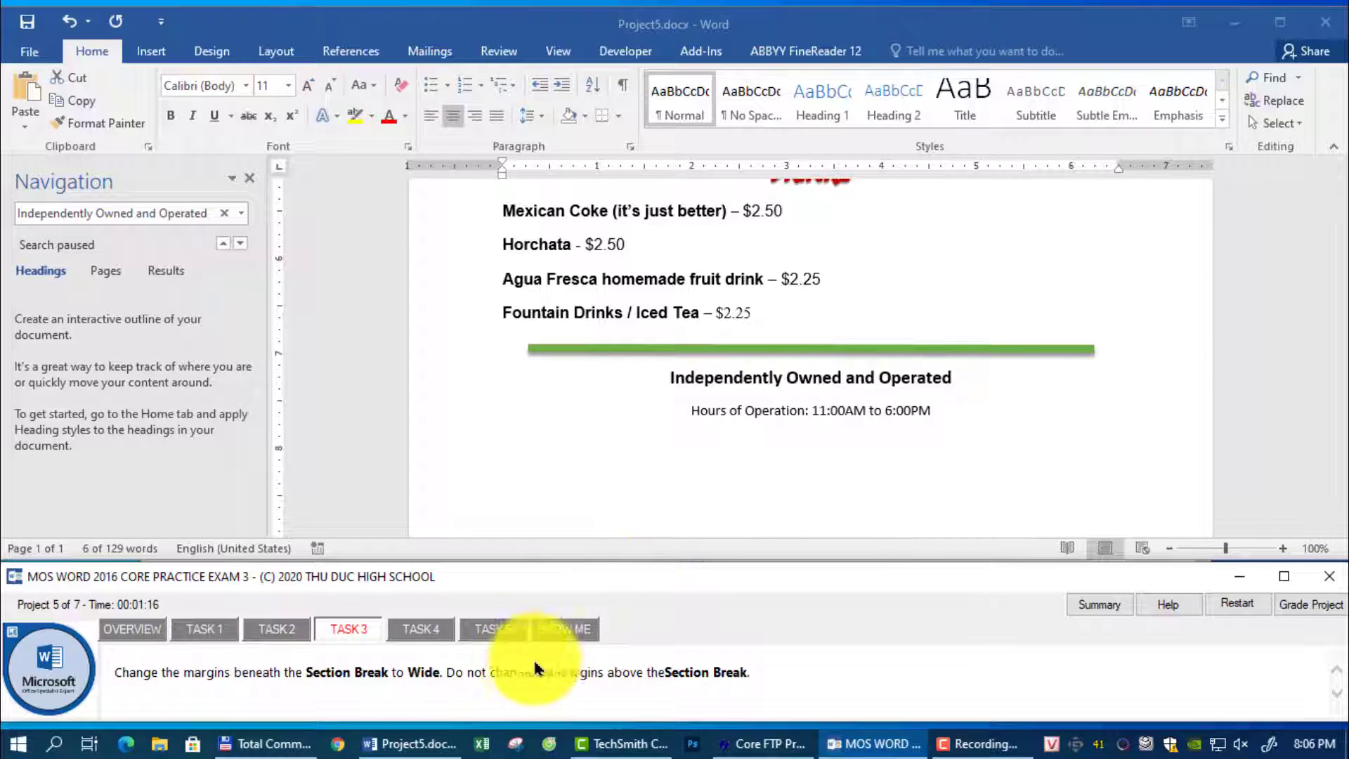
pyautogui.scroll(10, 756, 305)
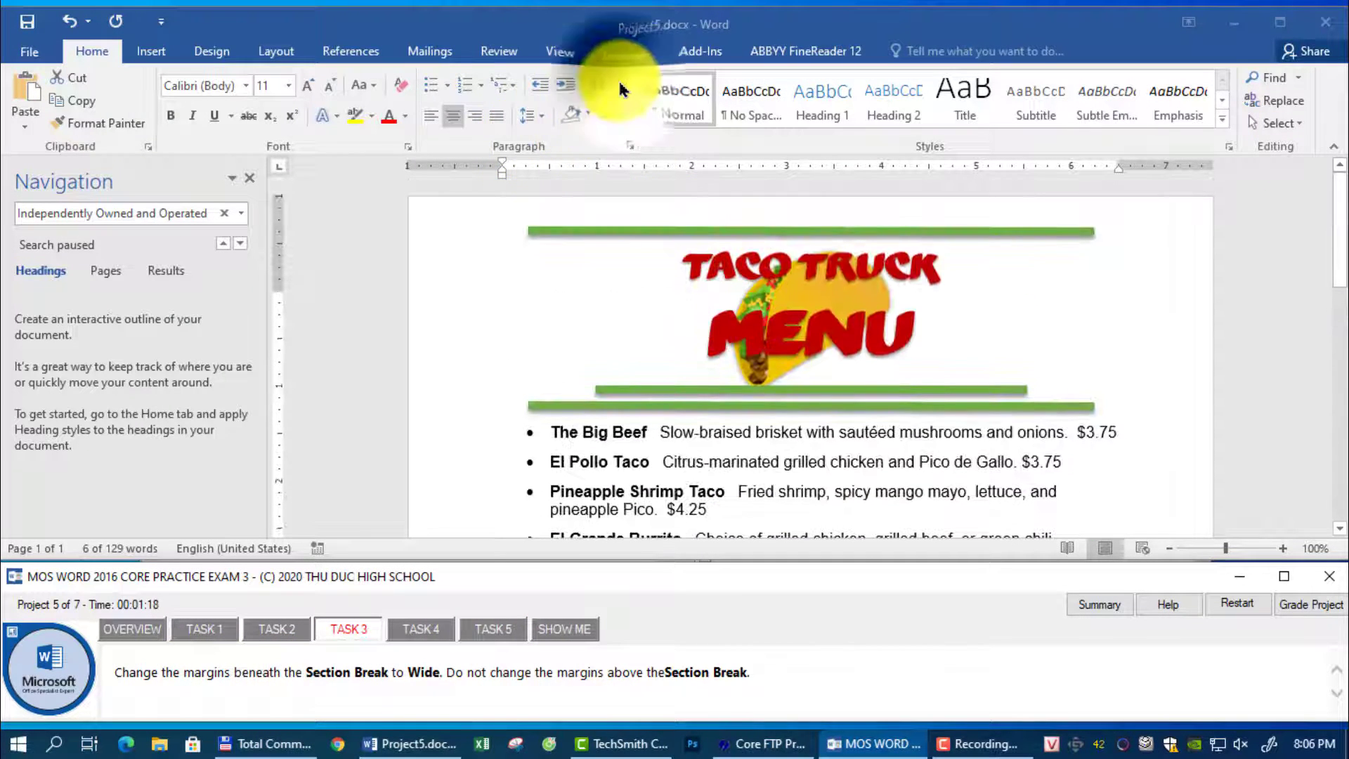
pyautogui.click(622, 85)
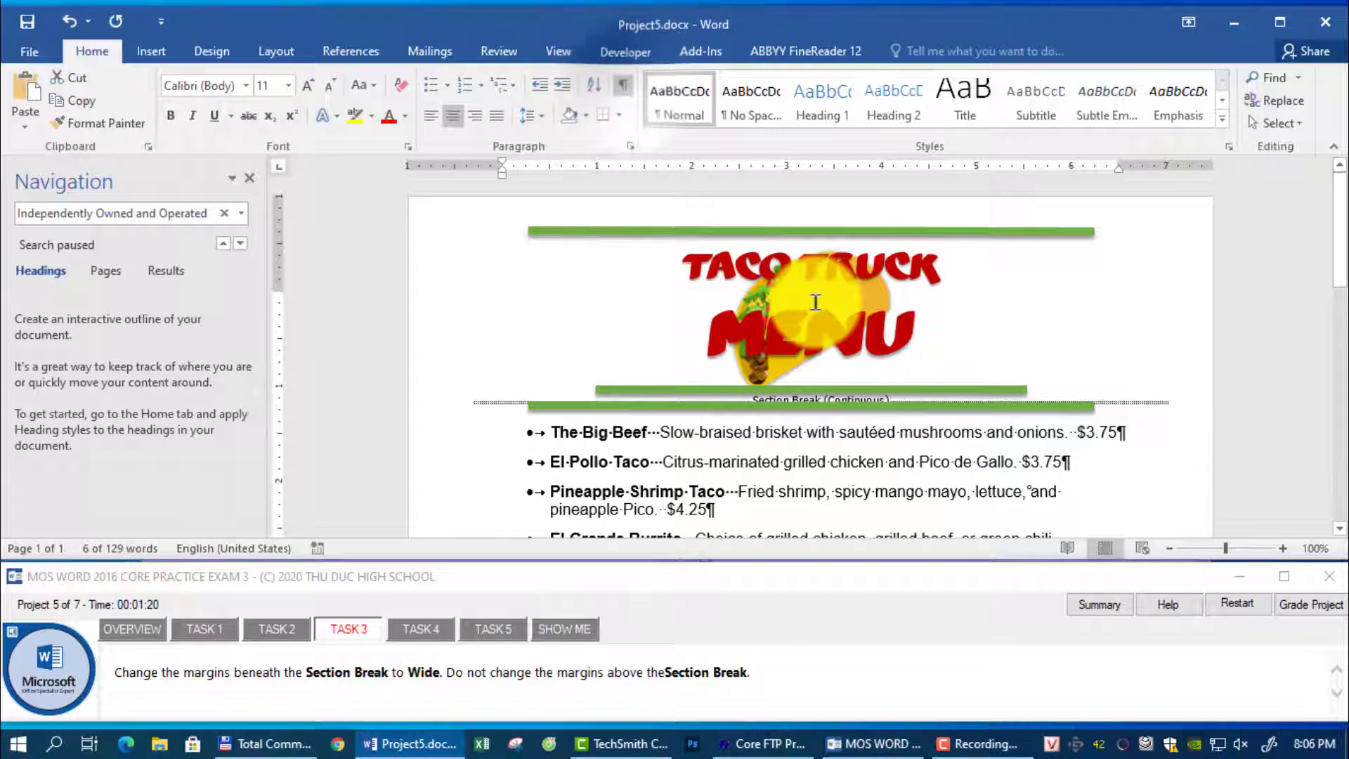
pyautogui.scroll(-2, 815, 302)
# - Set the margins of the section beneath the section break, starting at The Big Beef, to Wide
pyautogui.click(675, 346)
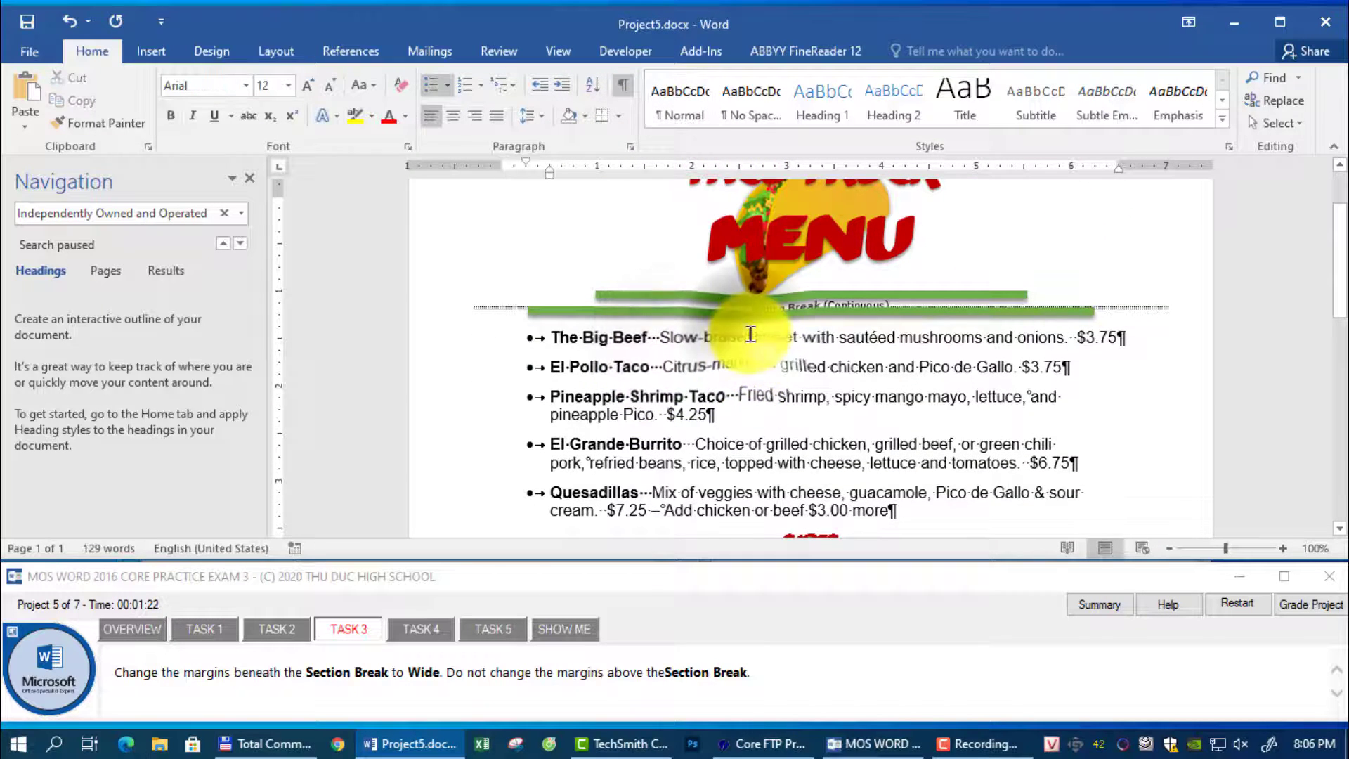
pyautogui.click(280, 52)
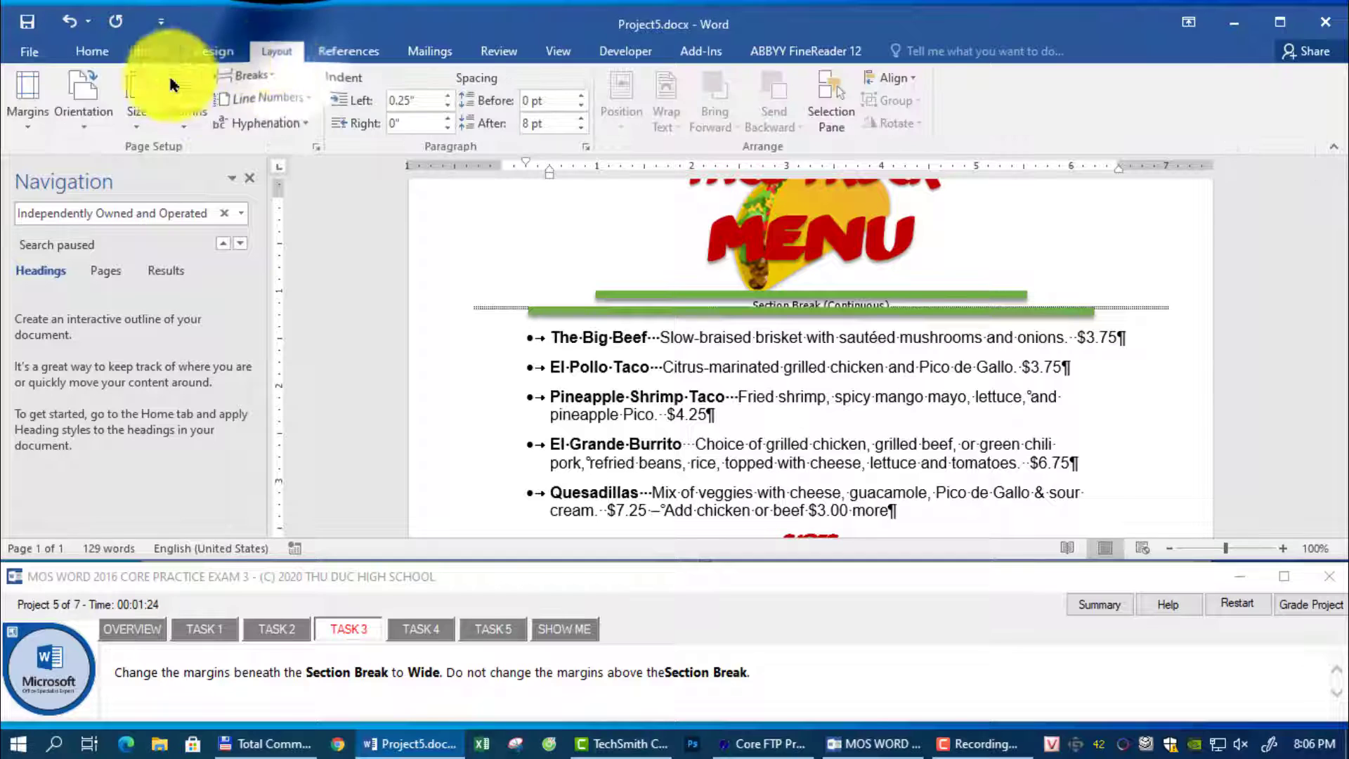
pyautogui.click(26, 120)
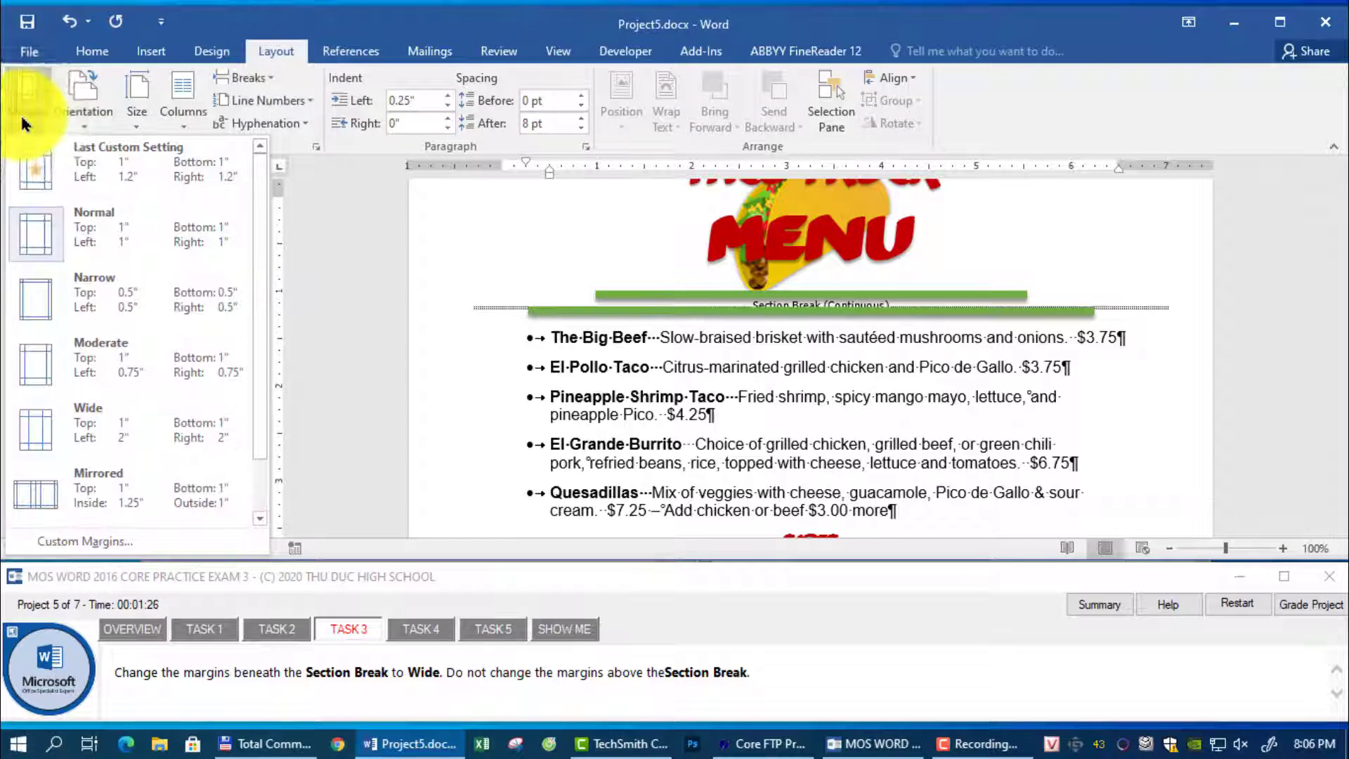
pyautogui.click(49, 422)
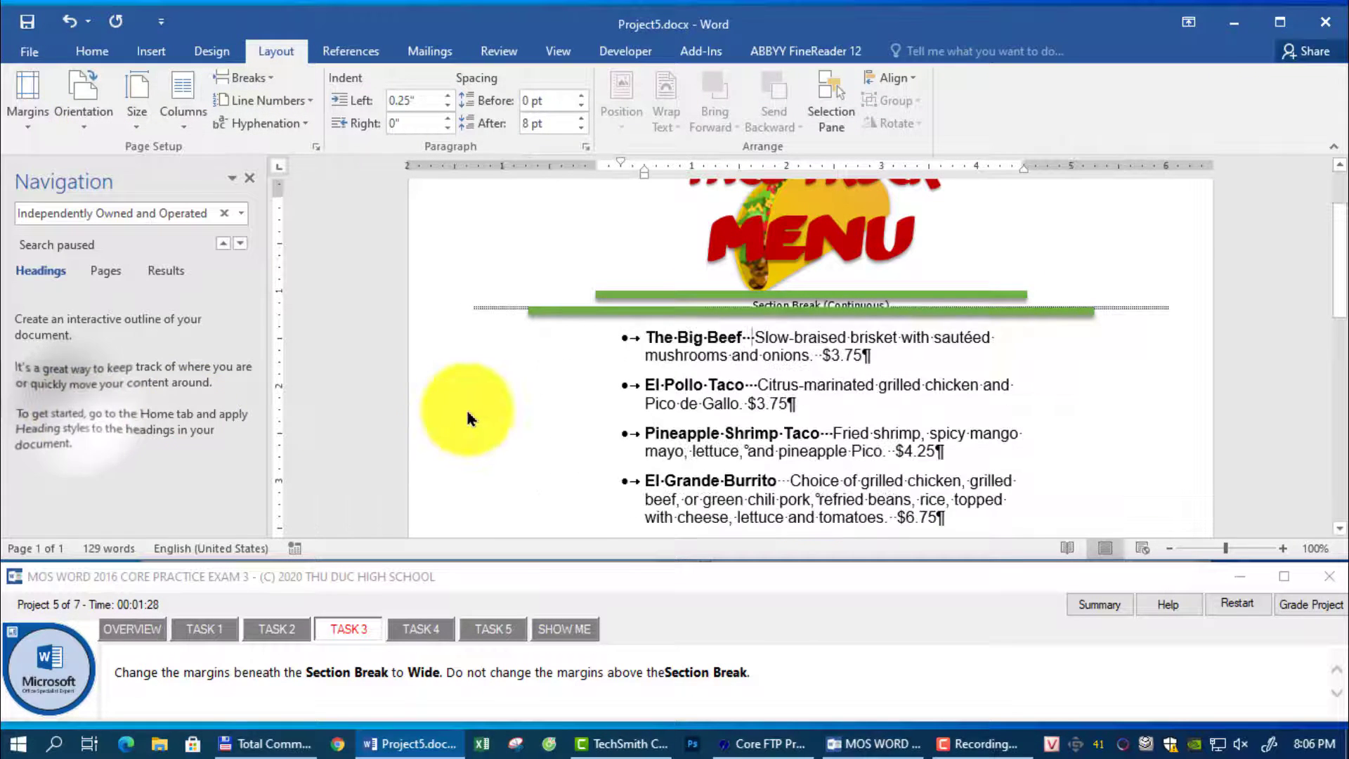
pyautogui.scroll(-3, 587, 408)
# - Show task 4 and format the four drink paragraphs, Mexican Coke through Fountain Drinks / Iced Tea, as a list with the default bullet
pyautogui.click(420, 628)
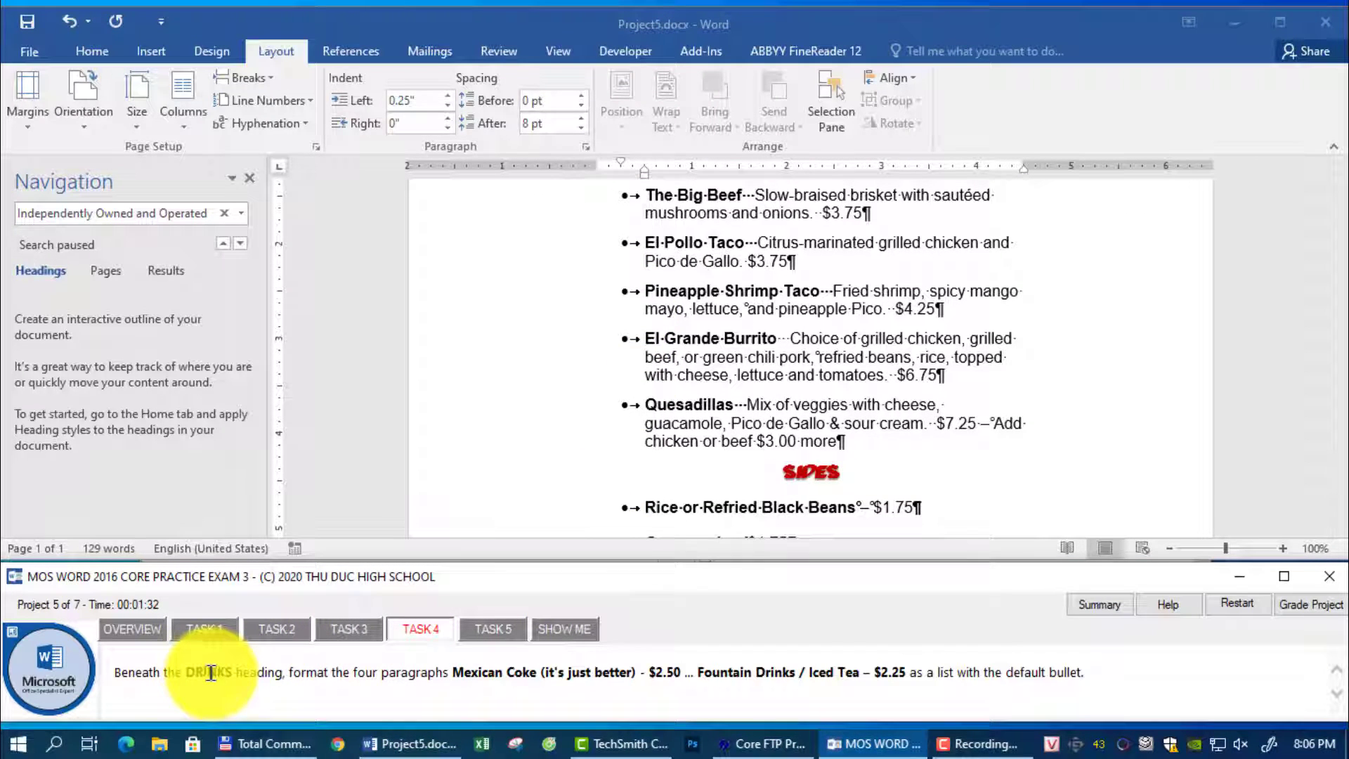
pyautogui.scroll(5, 870, 428)
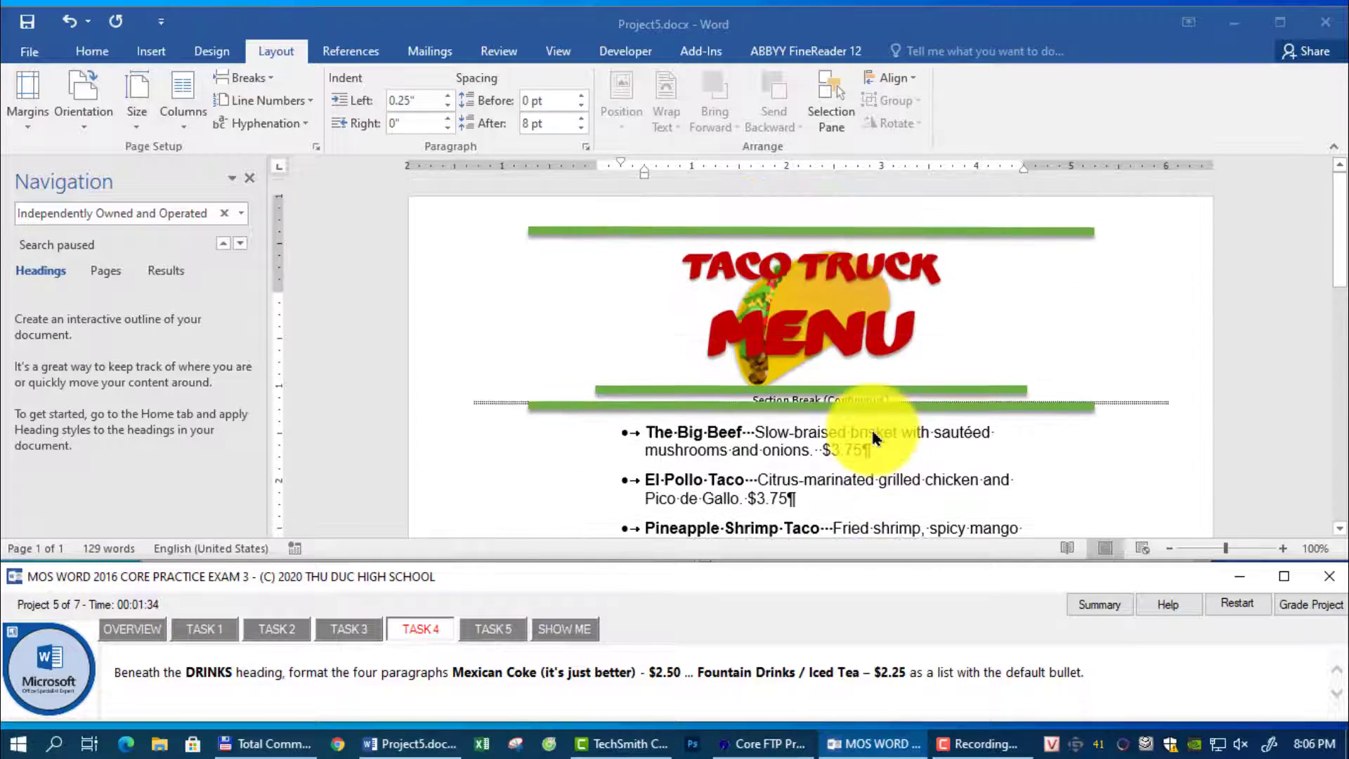
pyautogui.scroll(-7, 870, 427)
pyautogui.scroll(-5, 864, 422)
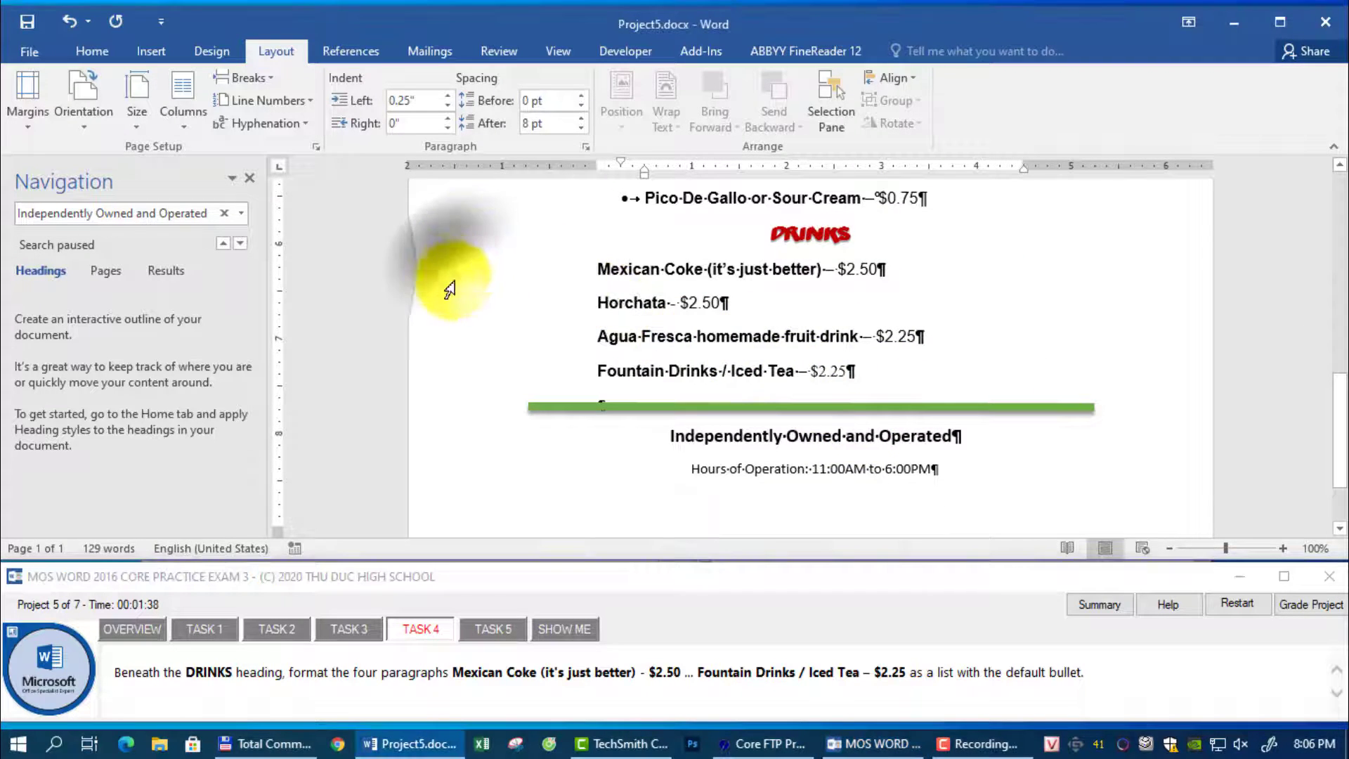
pyautogui.moveTo(445, 281); pyautogui.dragTo(444, 387)
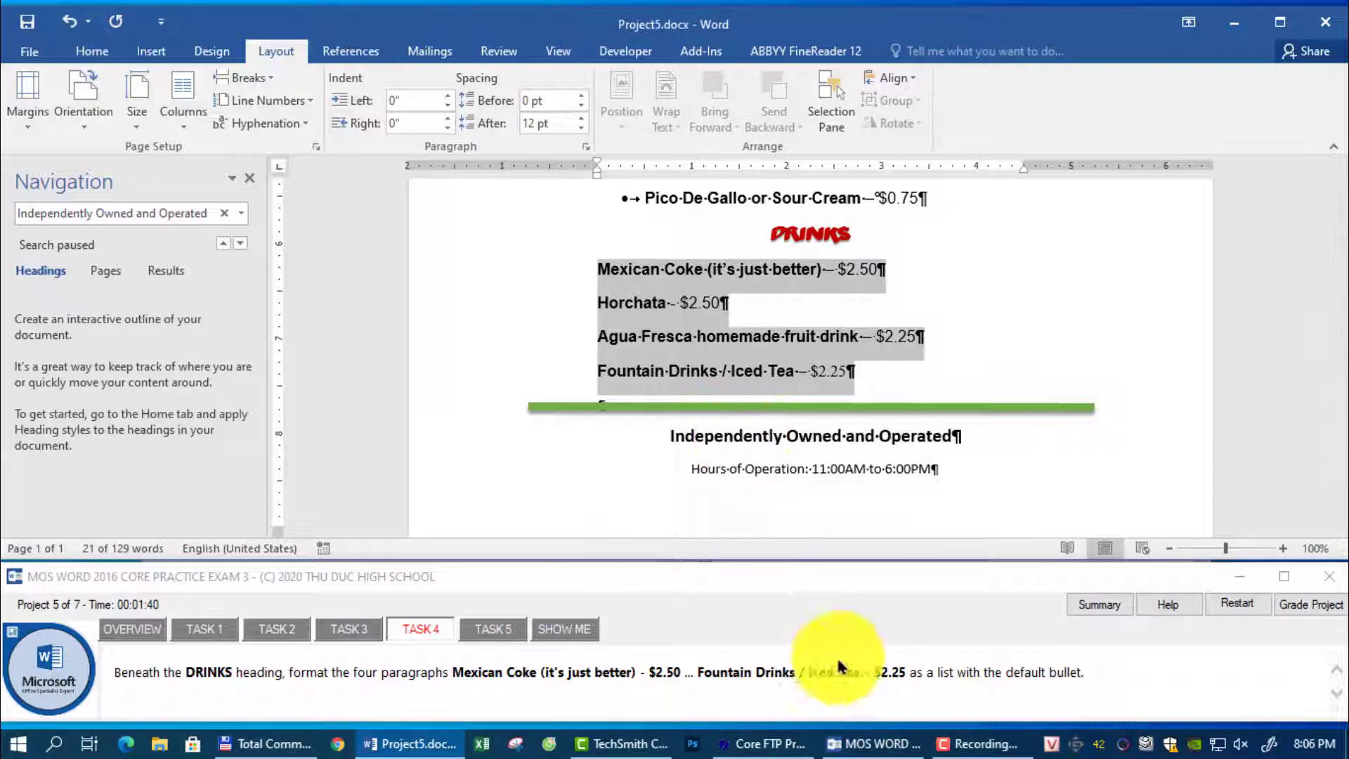
pyautogui.moveTo(1007, 671); pyautogui.dragTo(1089, 662)
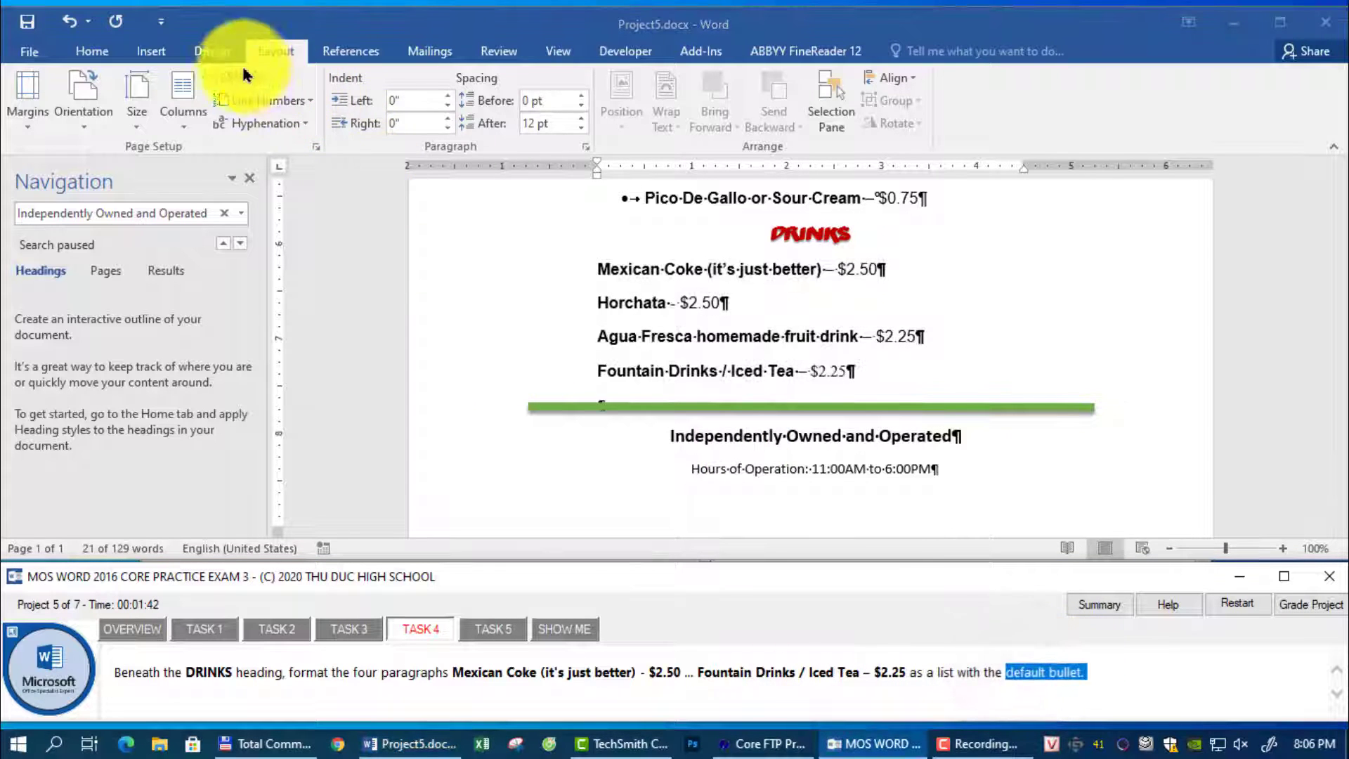
pyautogui.click(91, 49)
pyautogui.click(430, 84)
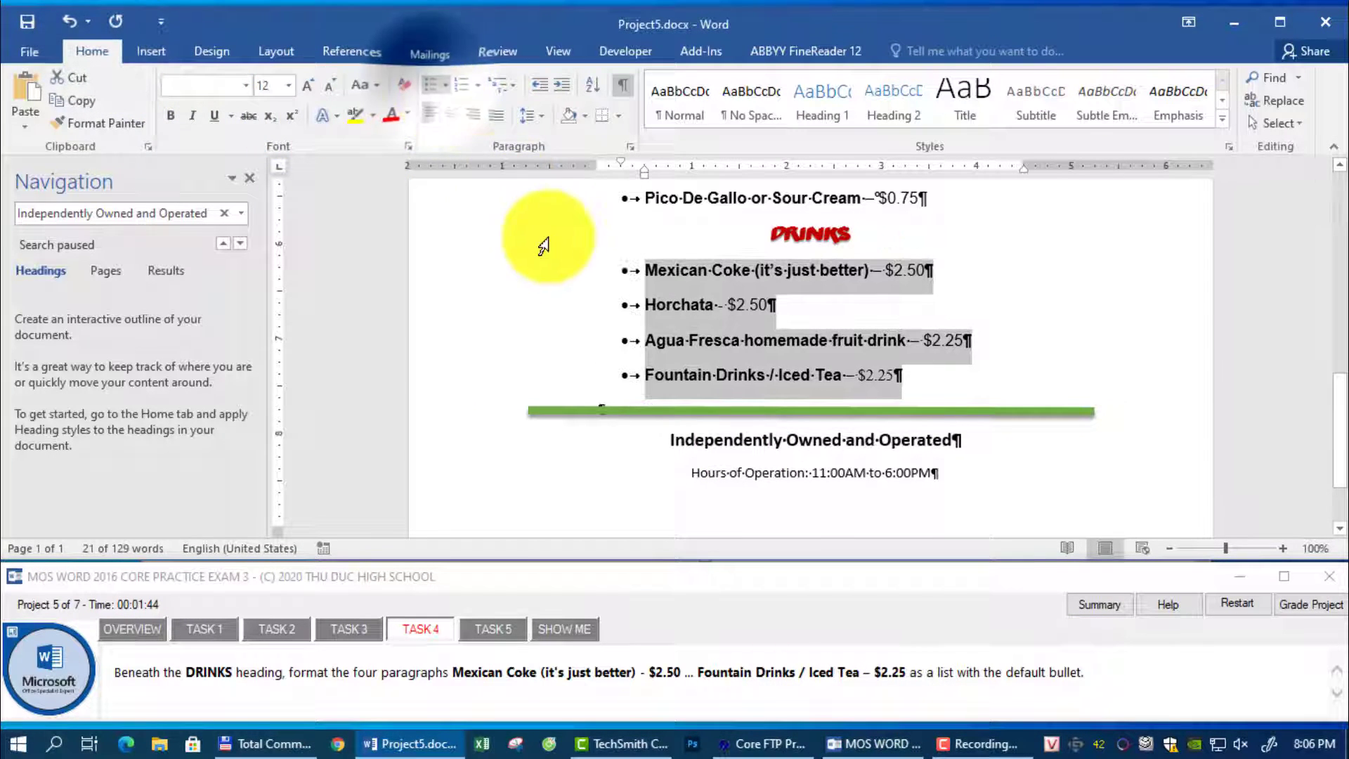
# - Show task 5 and start defining a new bullet for the first list, The Big Beef through Quesadillas
pyautogui.click(481, 627)
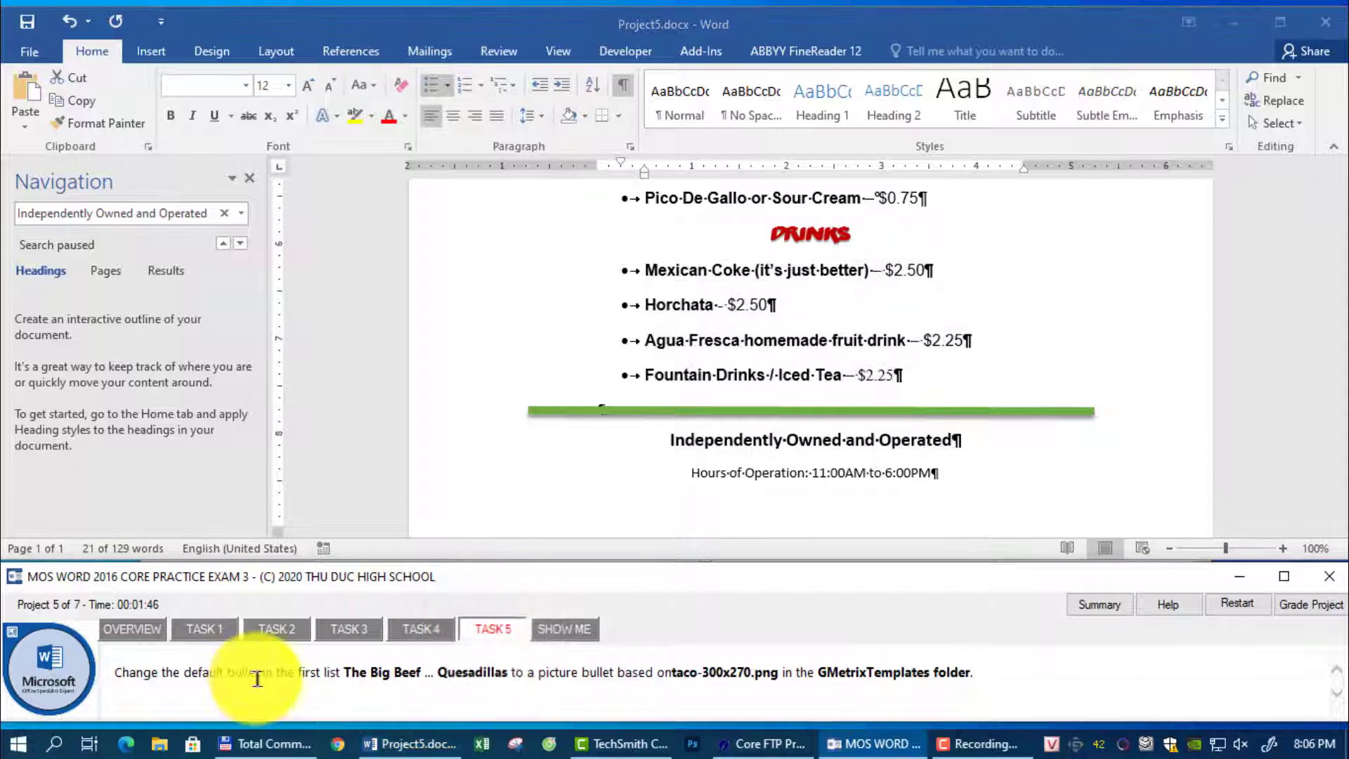
pyautogui.scroll(10, 761, 474)
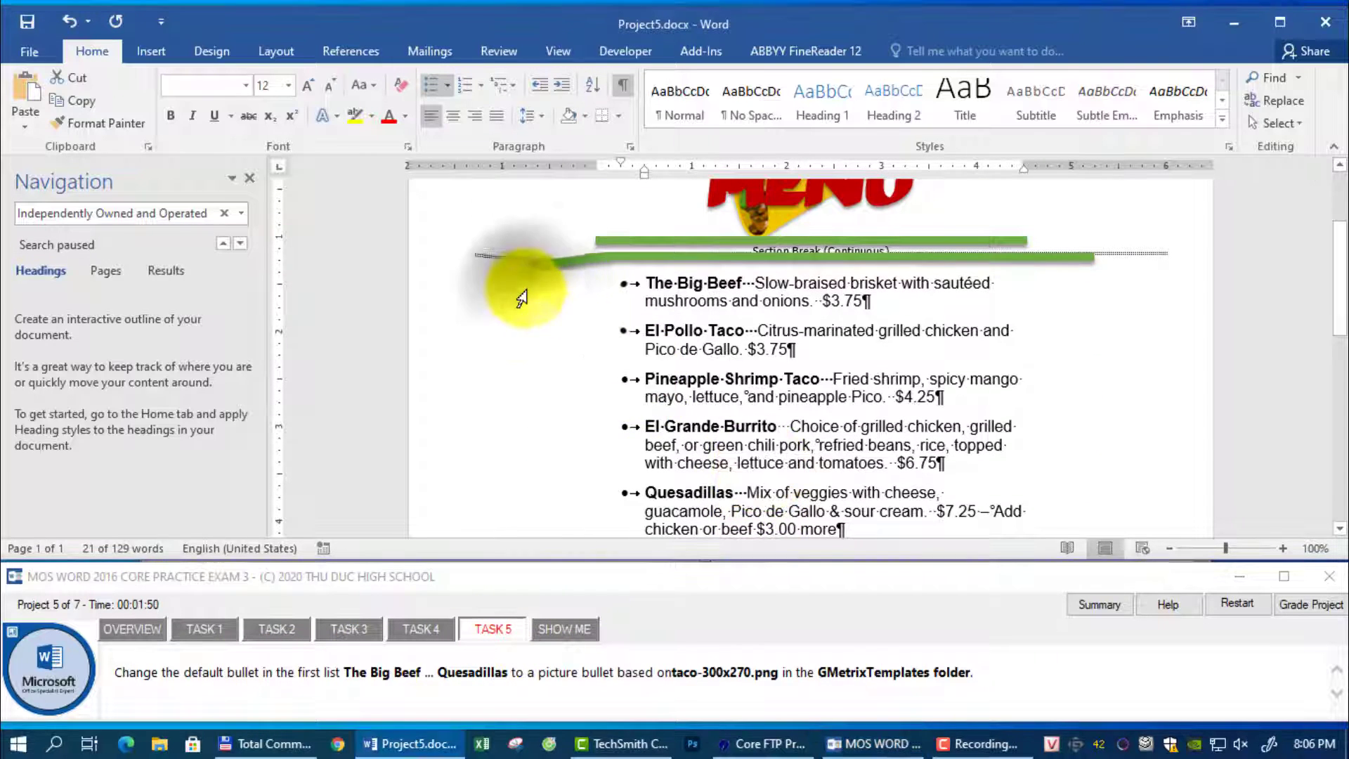
pyautogui.click(518, 288)
pyautogui.scroll(-2, 636, 523)
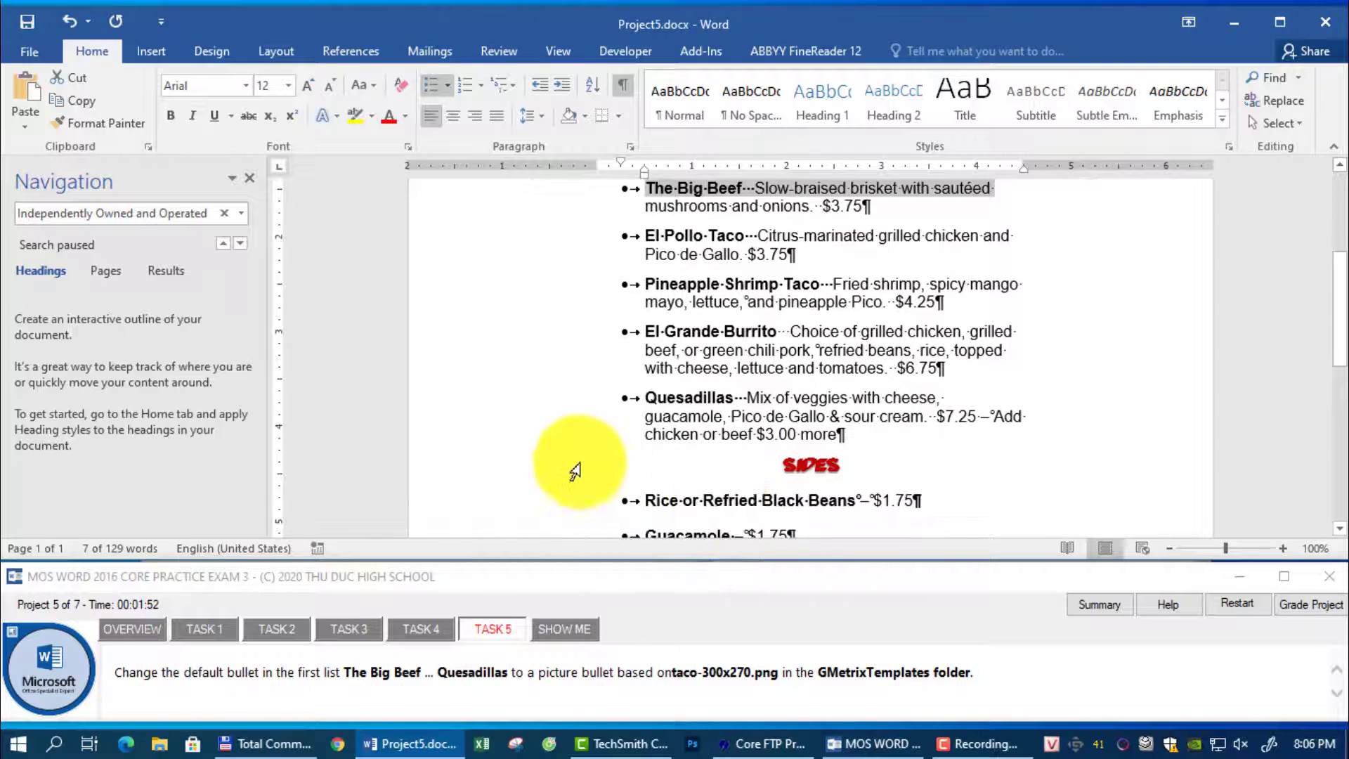
pyautogui.keyDown('shift'); pyautogui.click(527, 433); pyautogui.keyUp('shift')
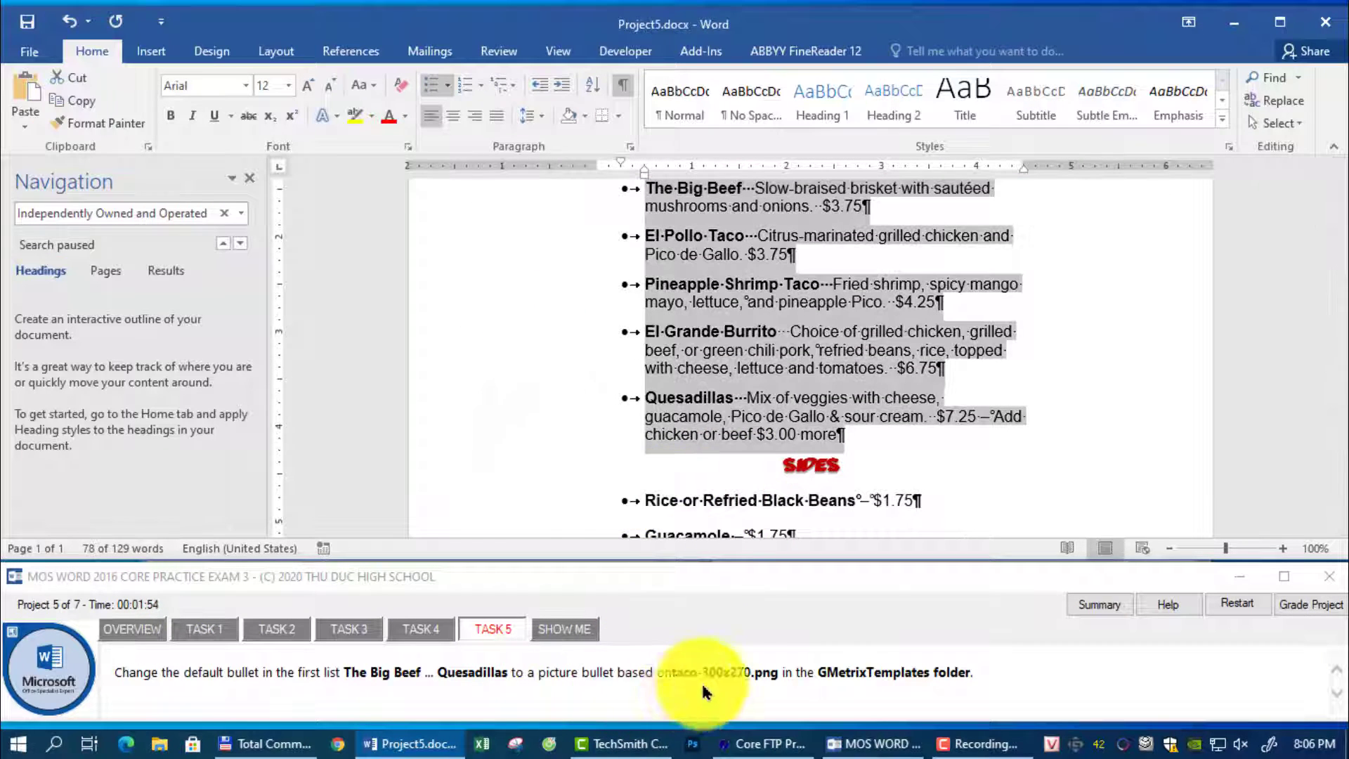
pyautogui.click(447, 86)
pyautogui.click(527, 387)
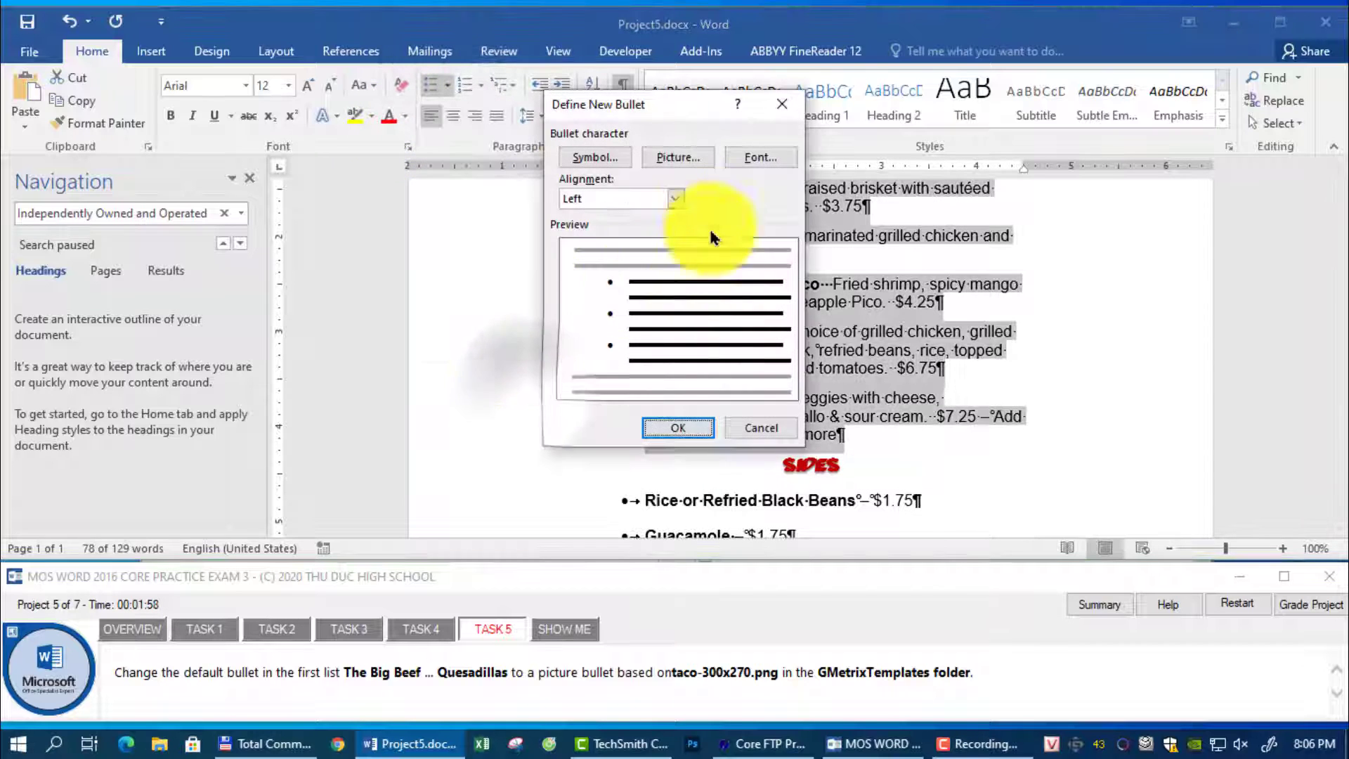
# - Apply taco-300x270.png from the GMetrixTemplates folder in Documents as the list's picture bullet, and hide the formatting marks
pyautogui.click(671, 156)
pyautogui.click(738, 271)
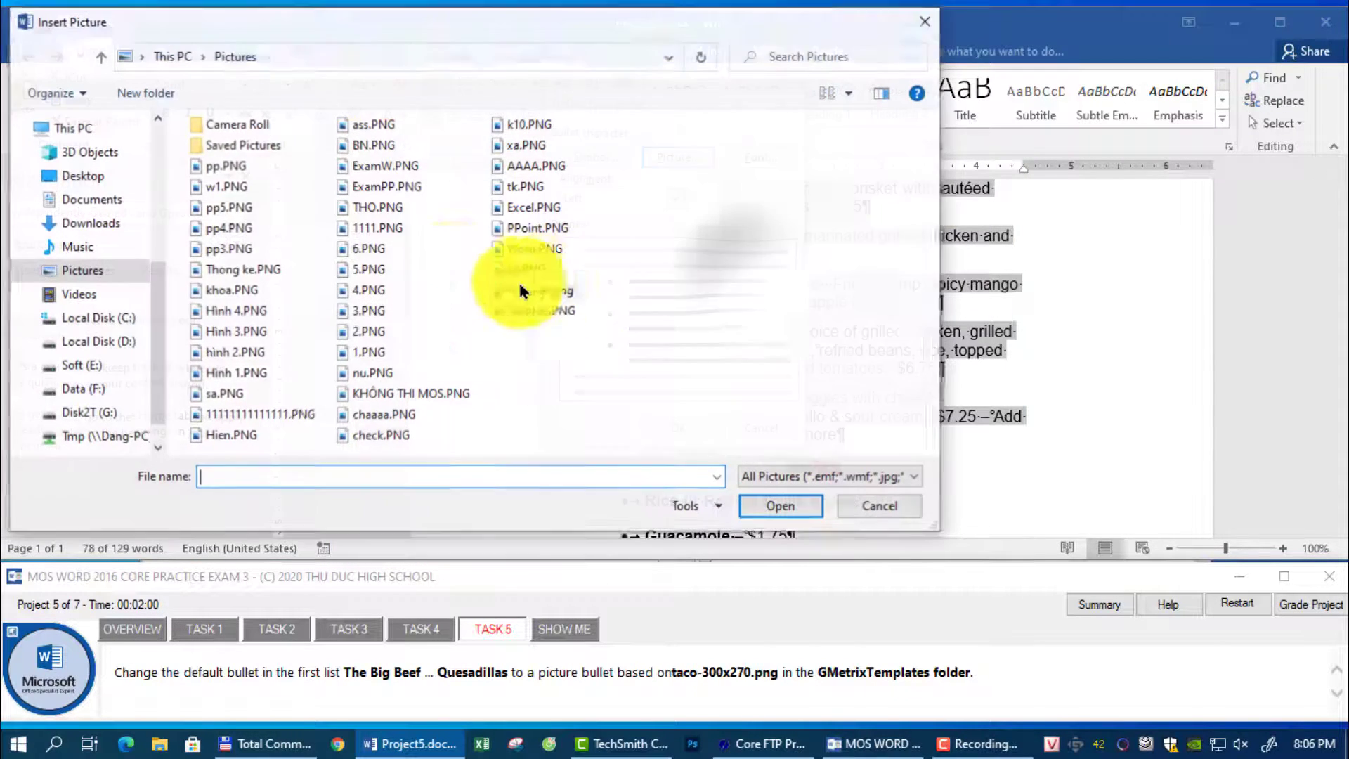
pyautogui.click(95, 200)
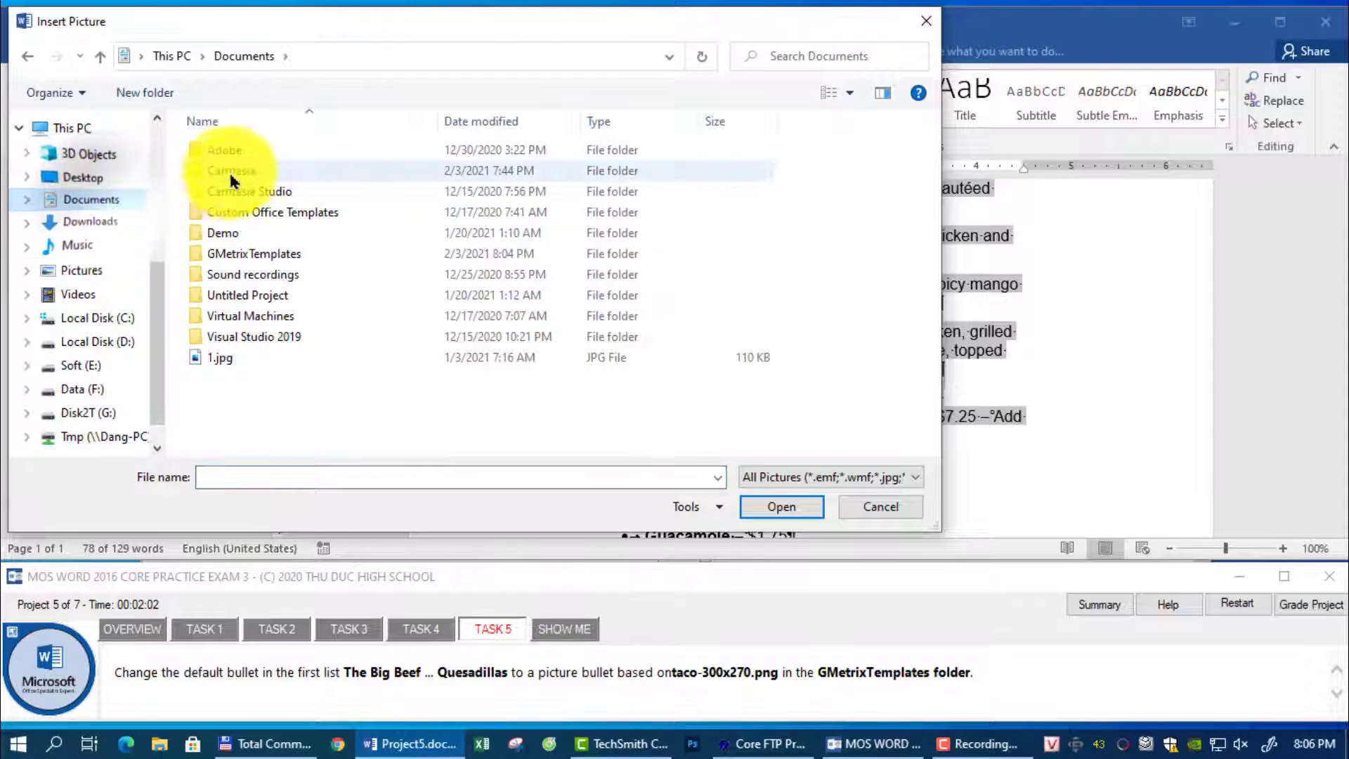
pyautogui.doubleClick(236, 254)
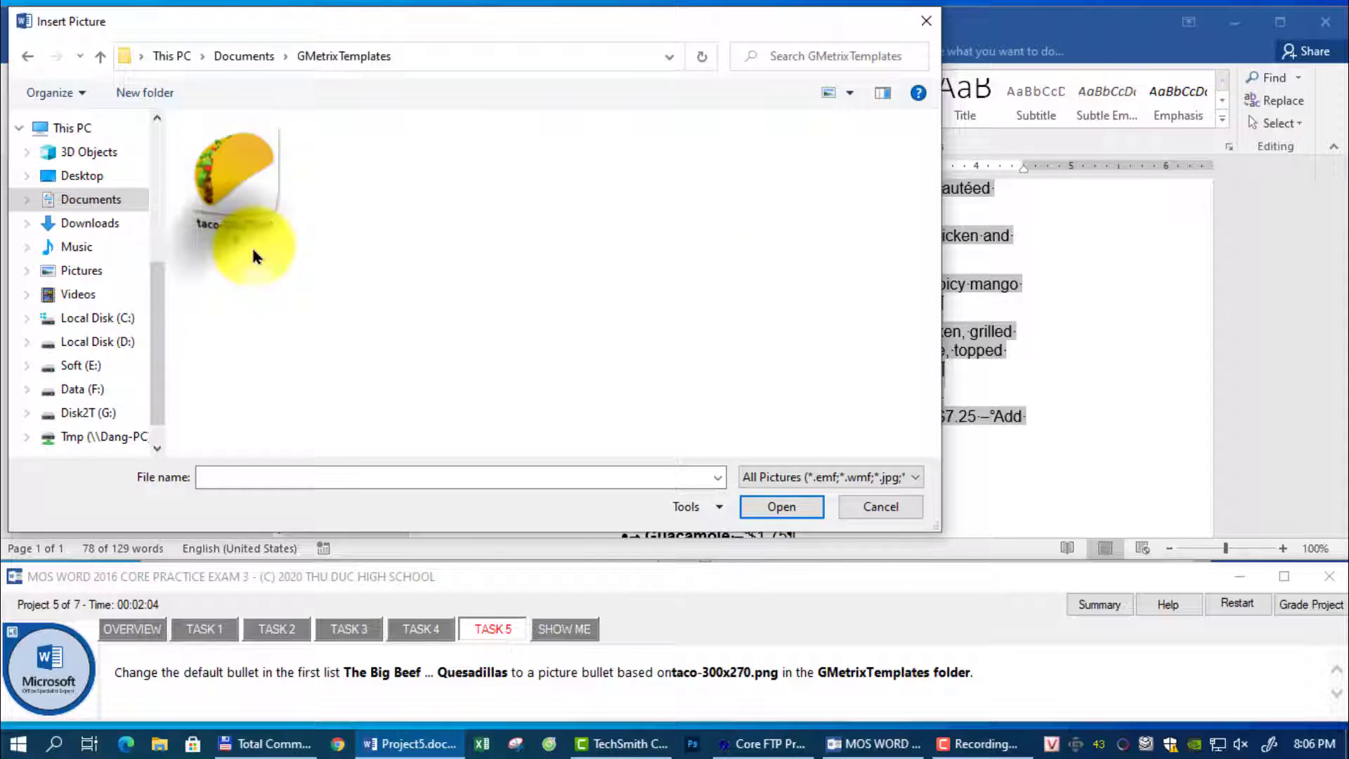
pyautogui.doubleClick(238, 189)
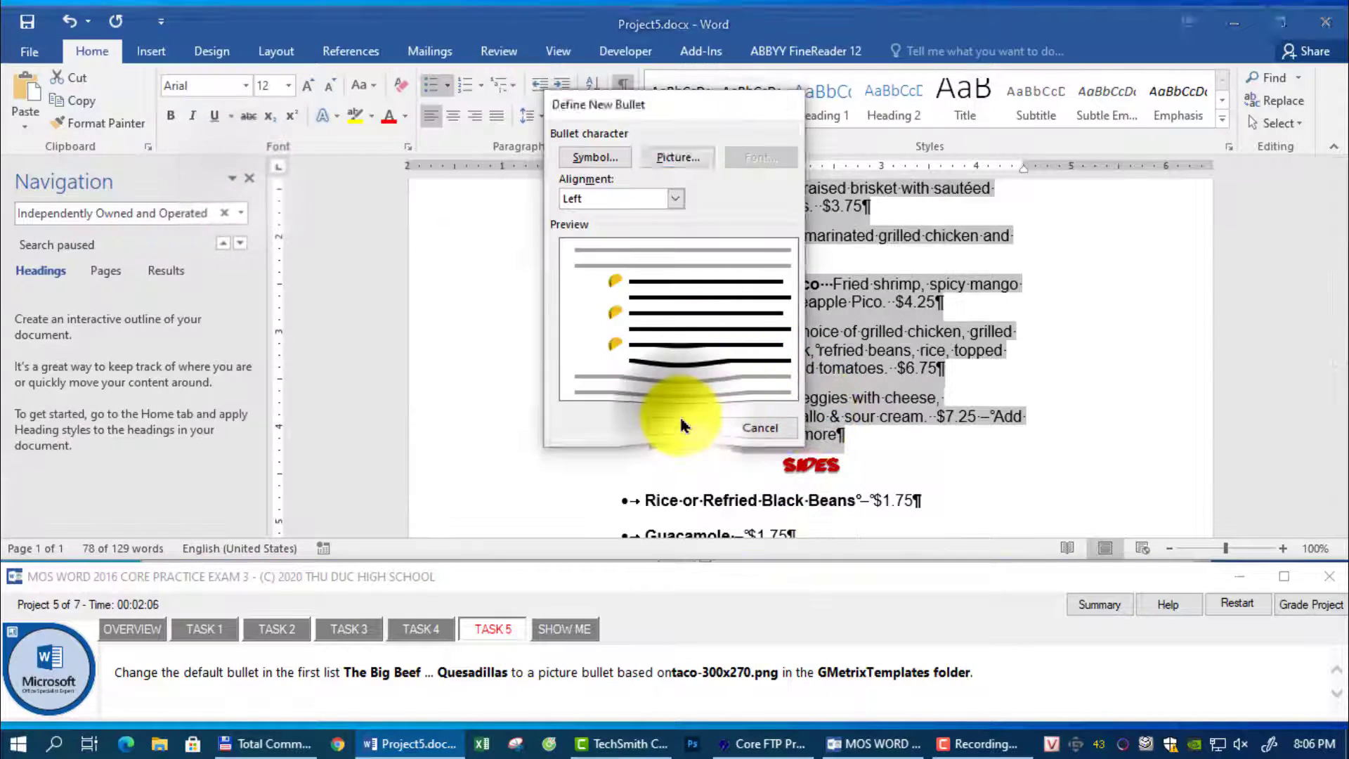
pyautogui.click(681, 427)
pyautogui.click(967, 366)
pyautogui.click(622, 85)
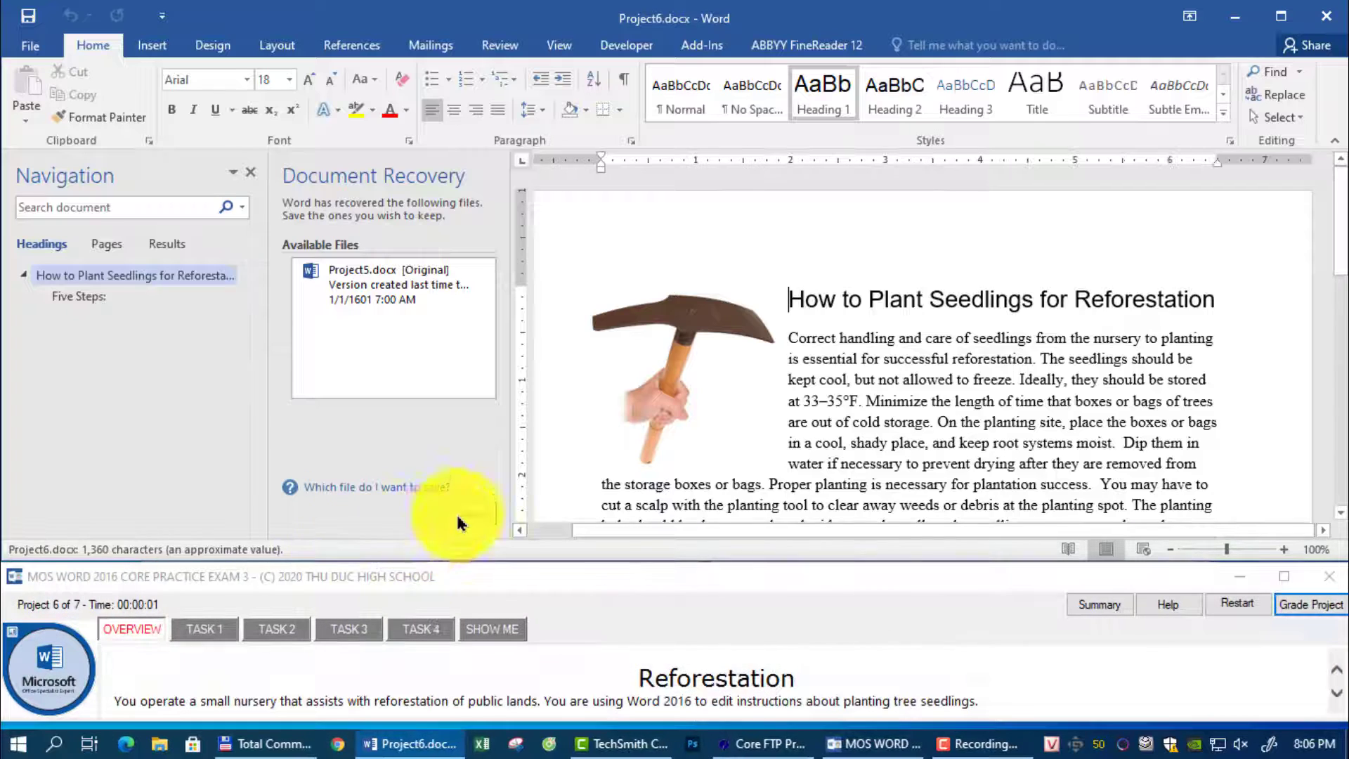
# - Show task 1 of Project 6, find the text Five Steps: above the numbered list and apply the Heading 1 style to it
pyautogui.click(210, 628)
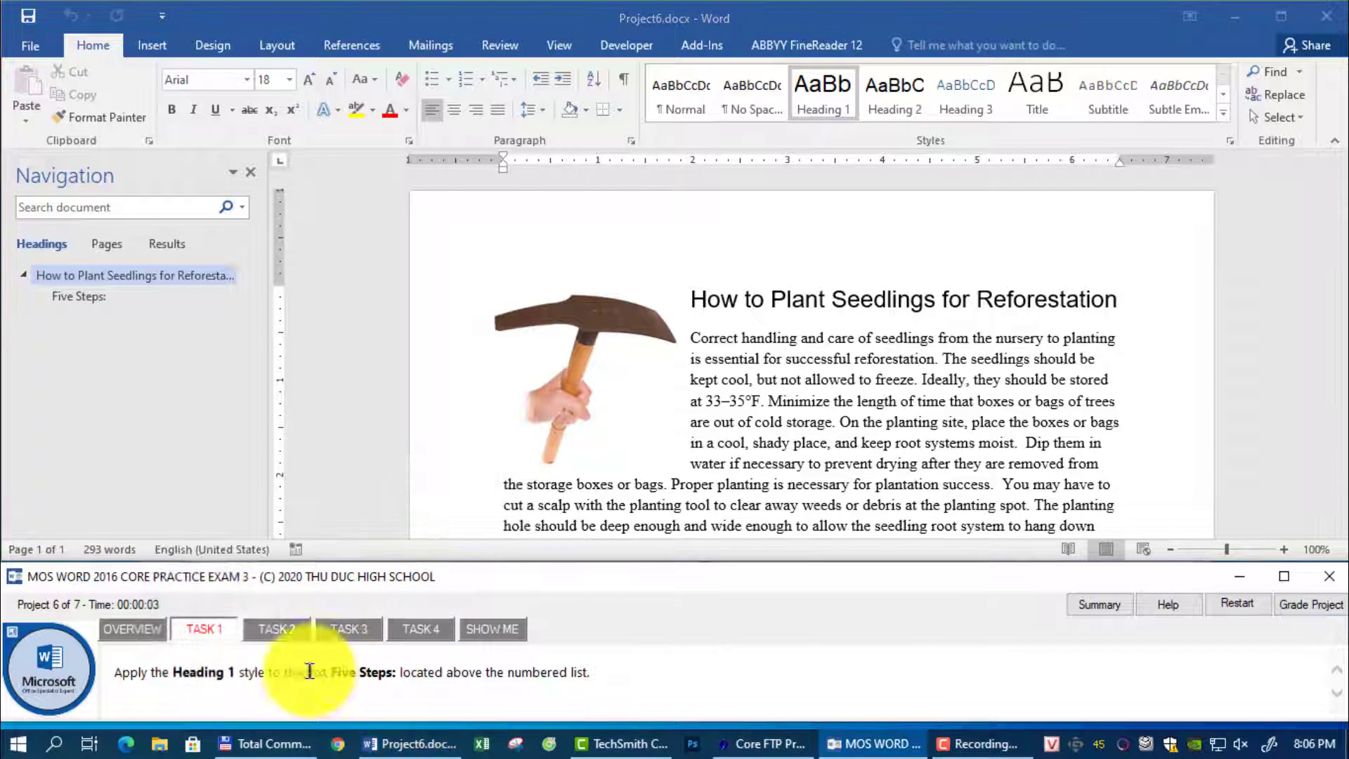
pyautogui.moveTo(334, 672); pyautogui.dragTo(397, 672)
pyautogui.hotkey('ctrl', 'c')
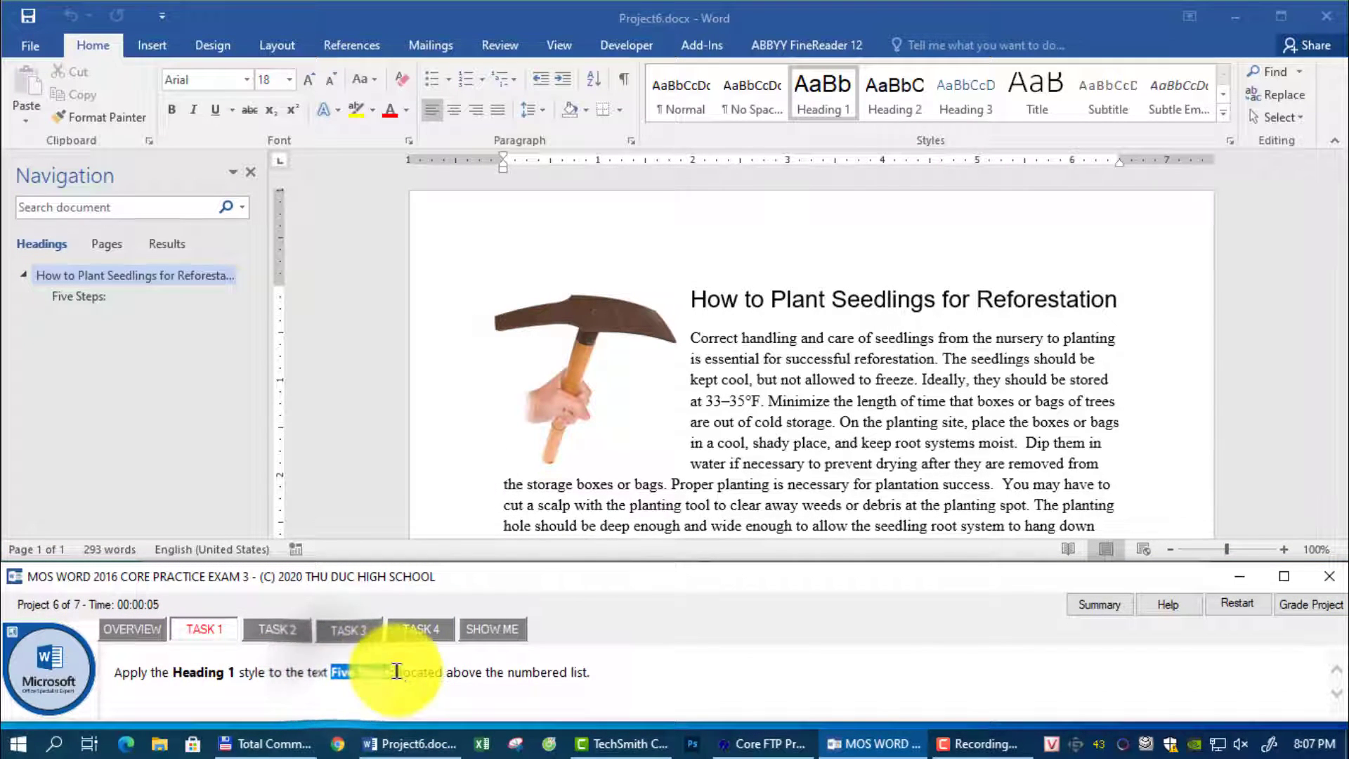
pyautogui.click(166, 206)
pyautogui.hotkey('ctrl', 'v')
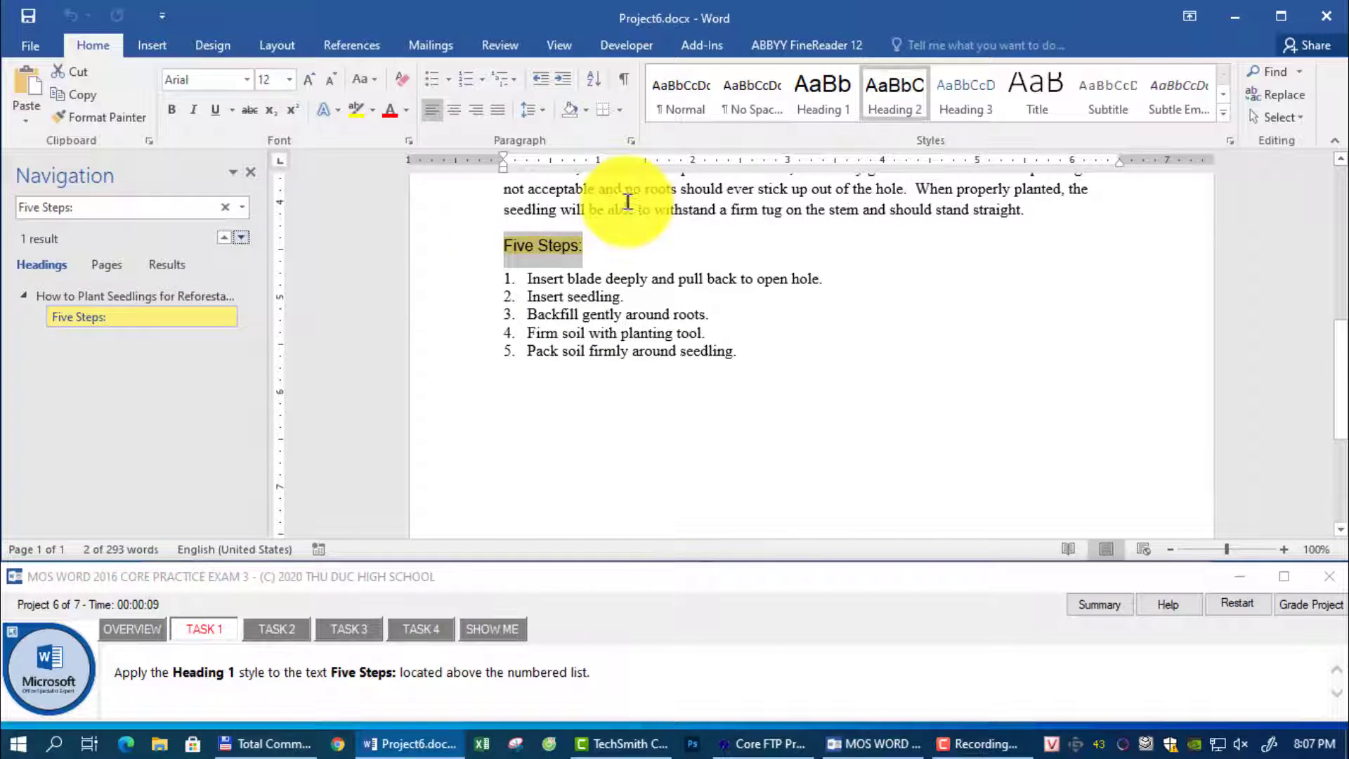
pyautogui.click(1223, 118)
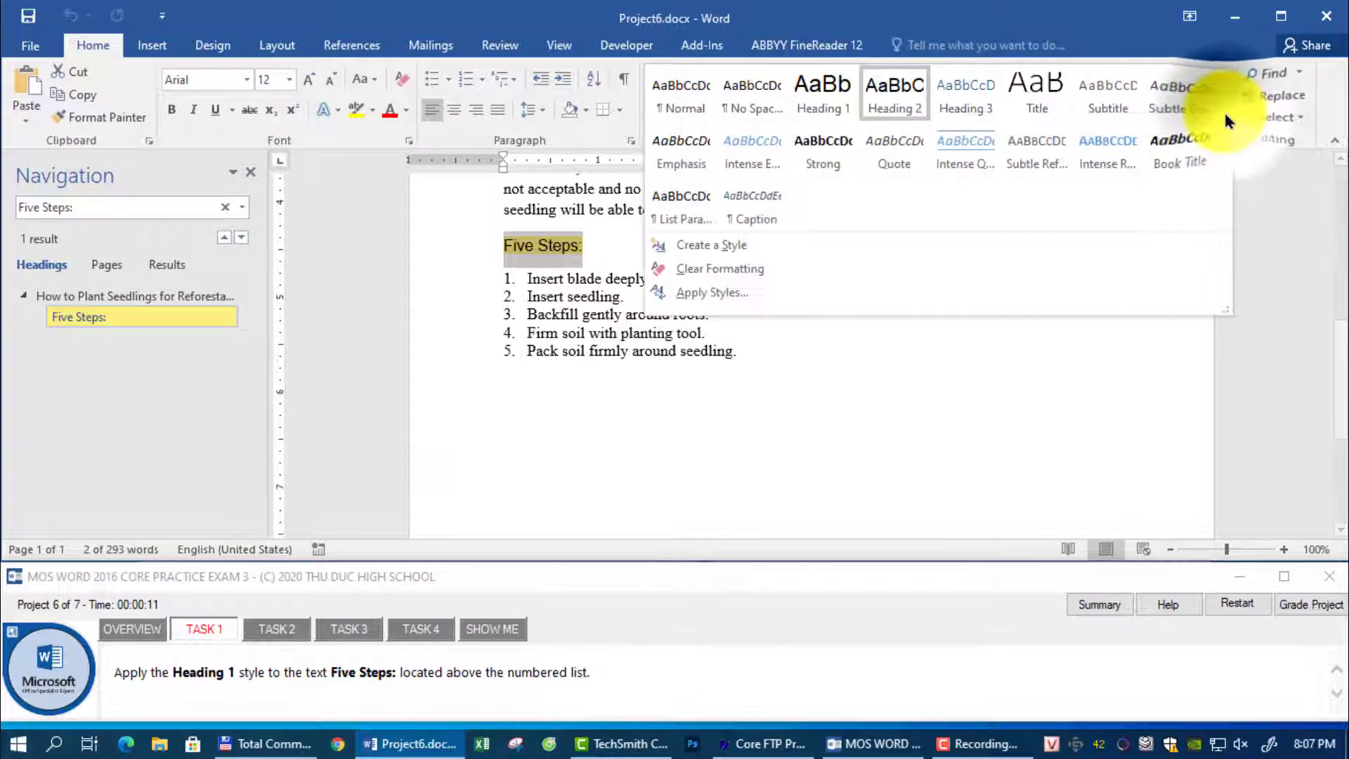
pyautogui.click(819, 90)
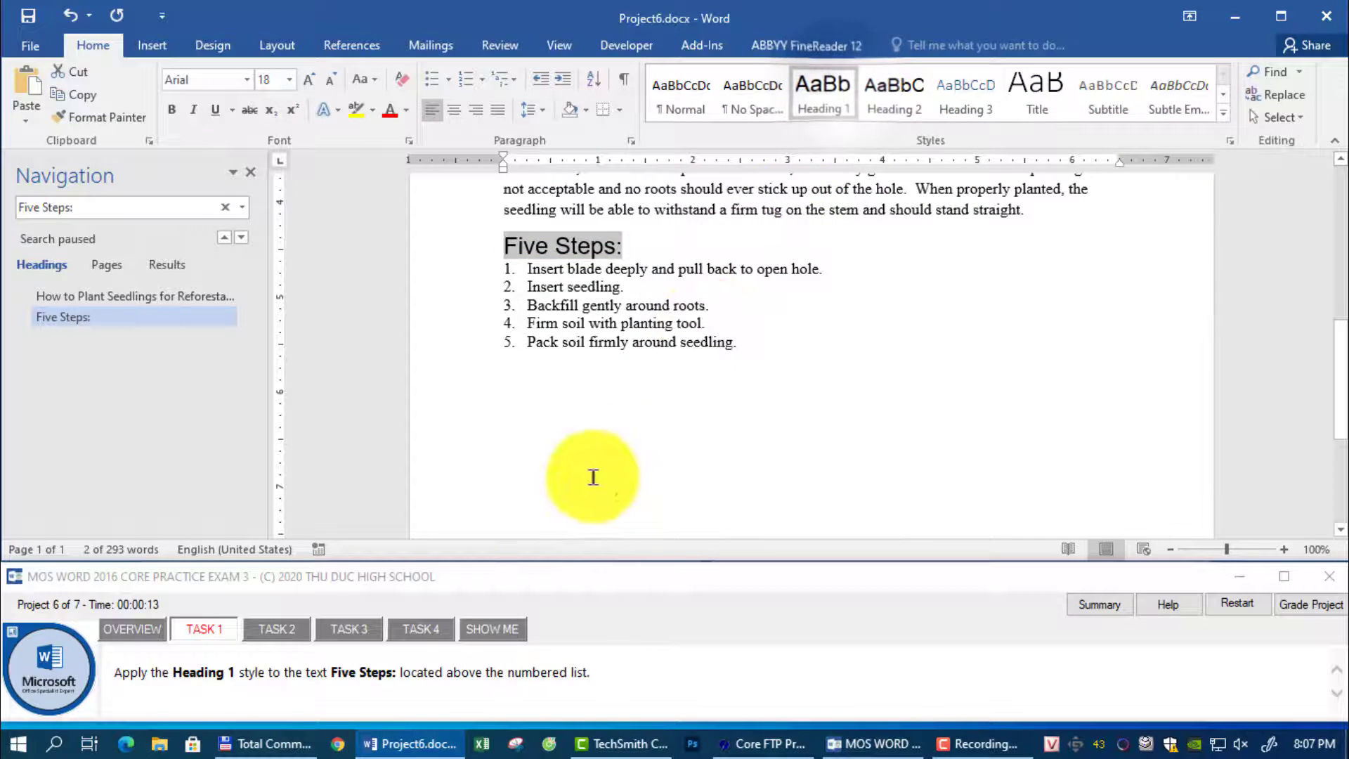
# - Show task 2 and start a new source of type Web site in the Source Manager
pyautogui.click(270, 632)
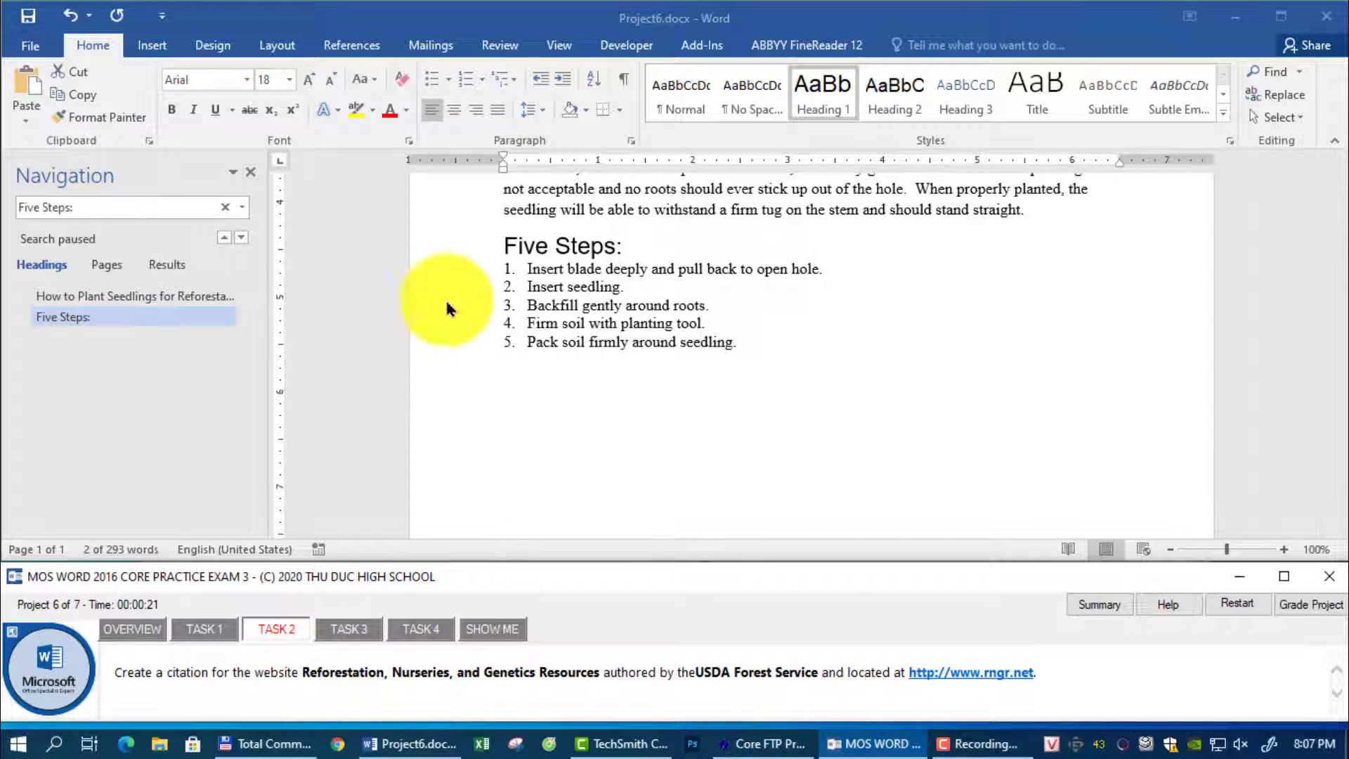
pyautogui.click(338, 43)
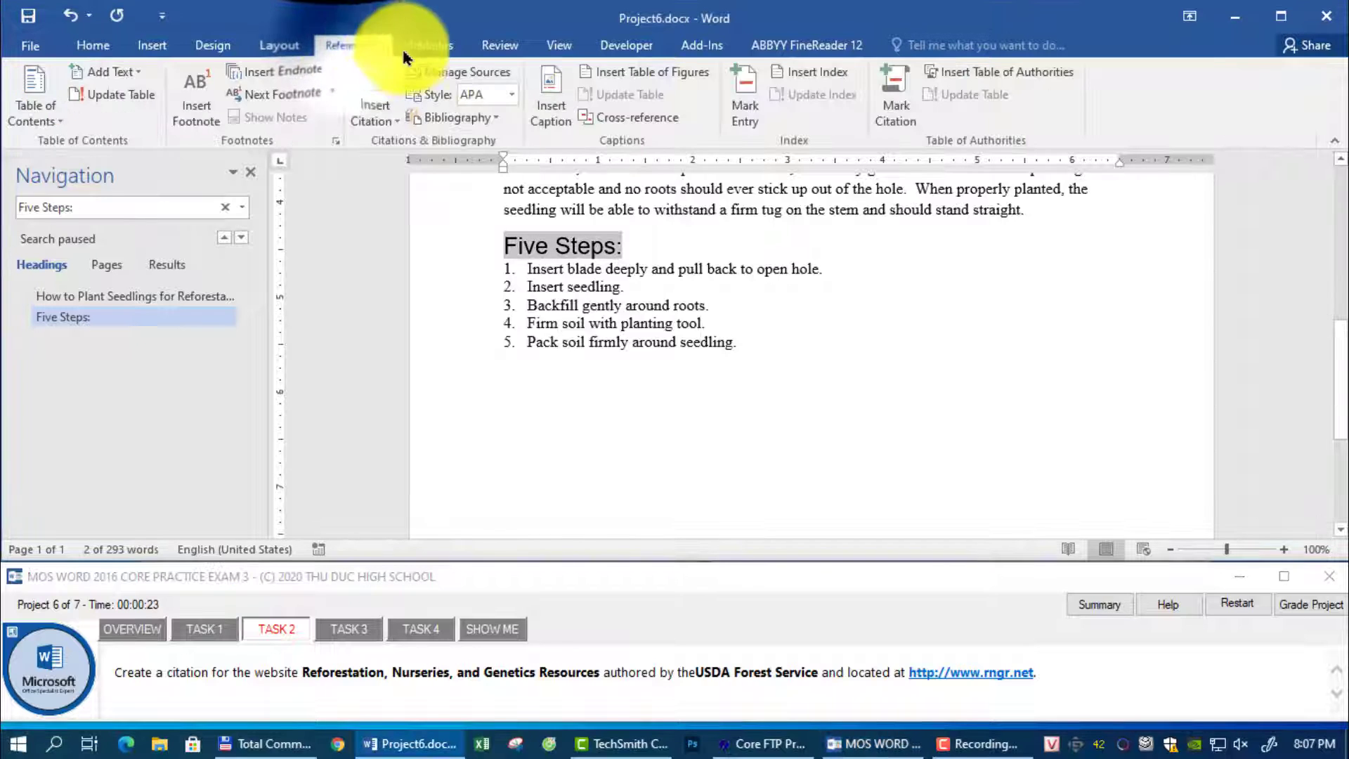
pyautogui.click(427, 69)
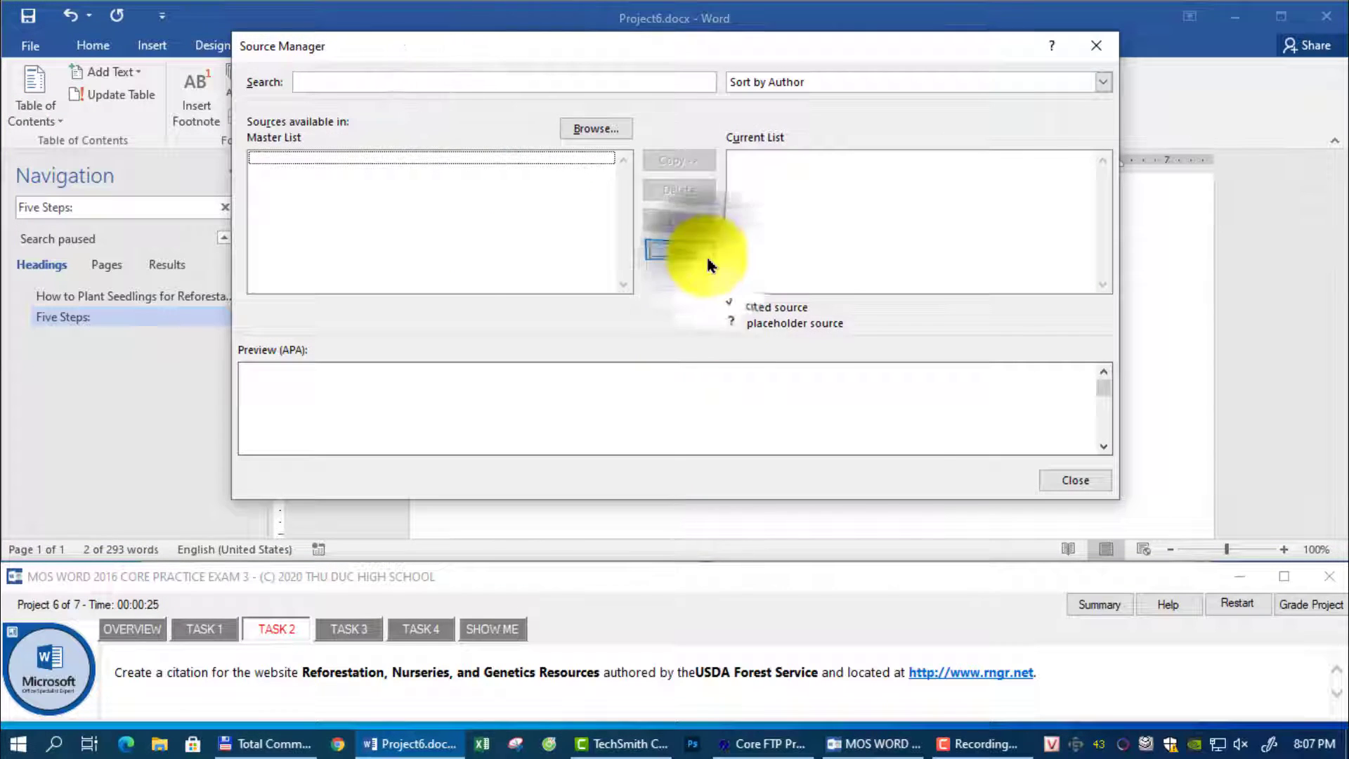
pyautogui.click(680, 250)
pyautogui.click(652, 170)
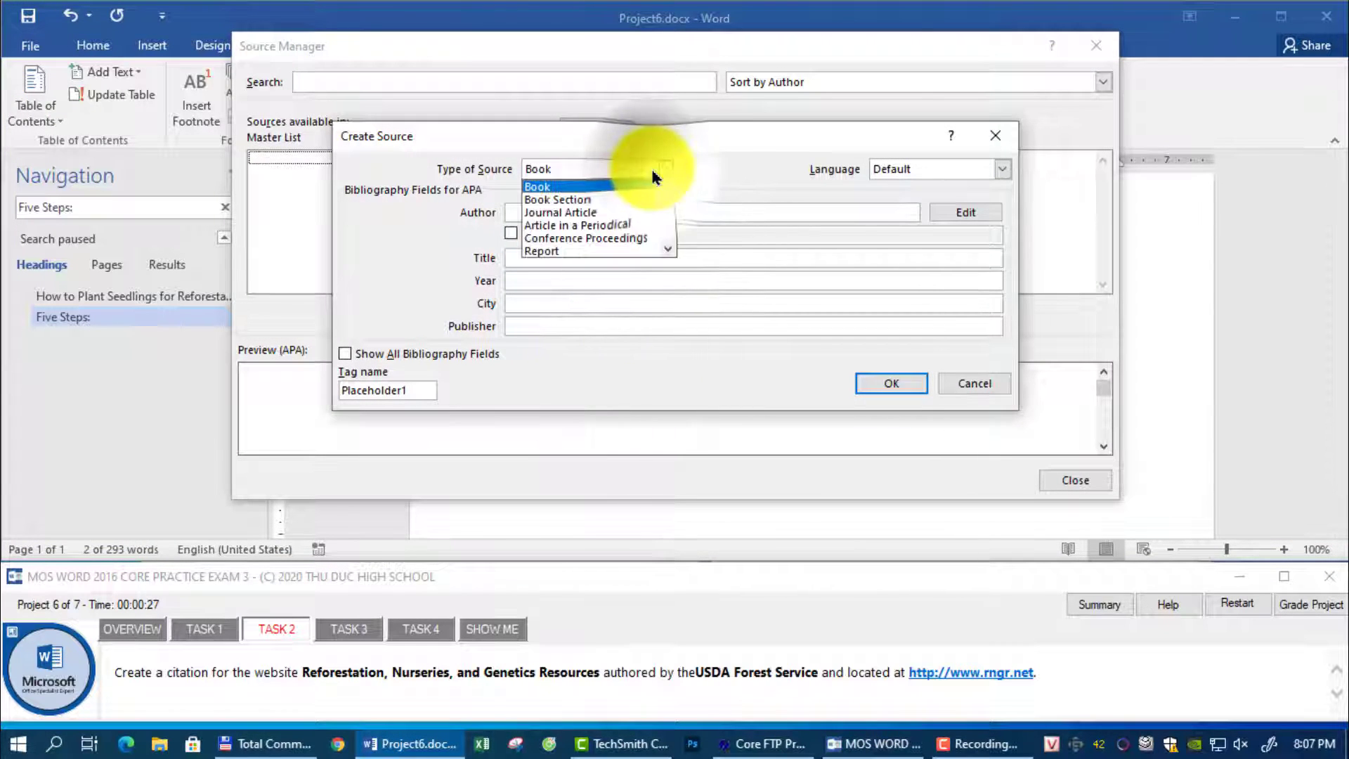
pyautogui.scroll(-1, 648, 197)
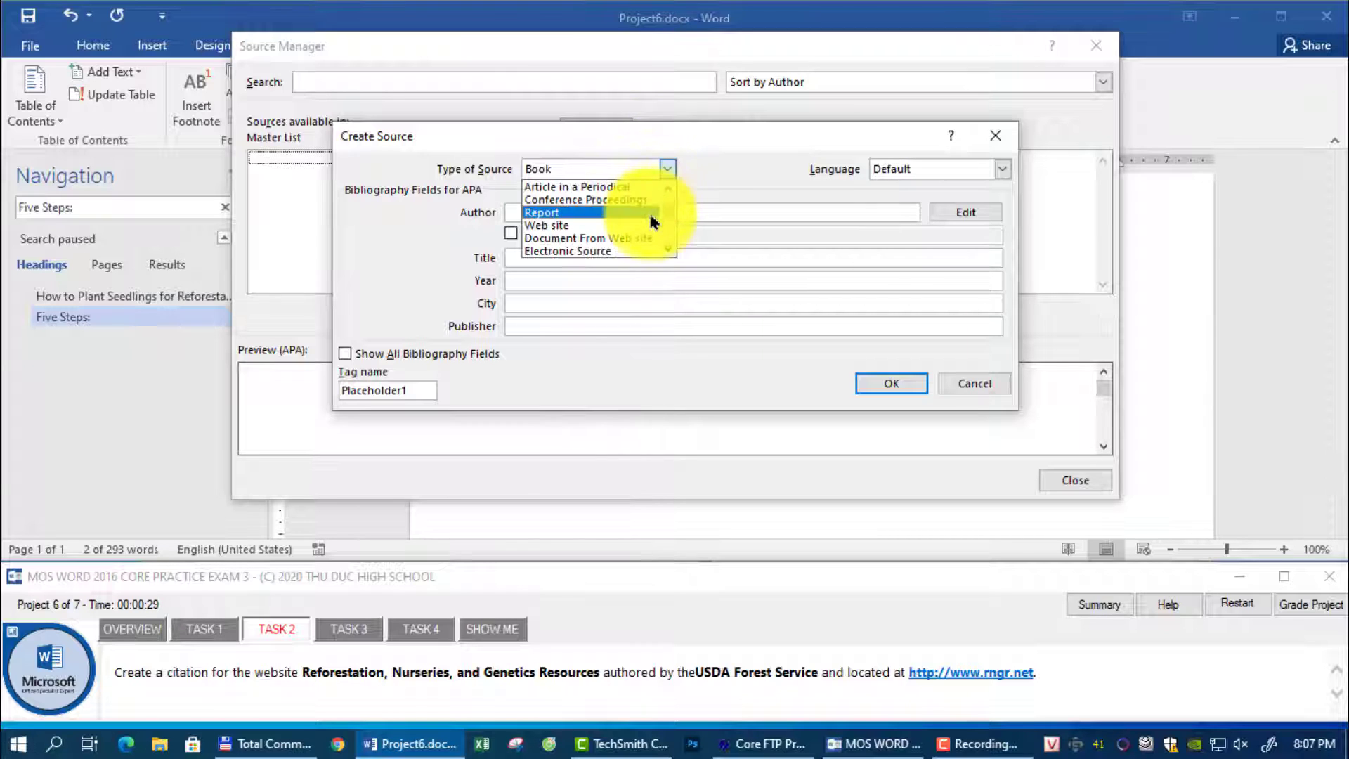
pyautogui.click(634, 226)
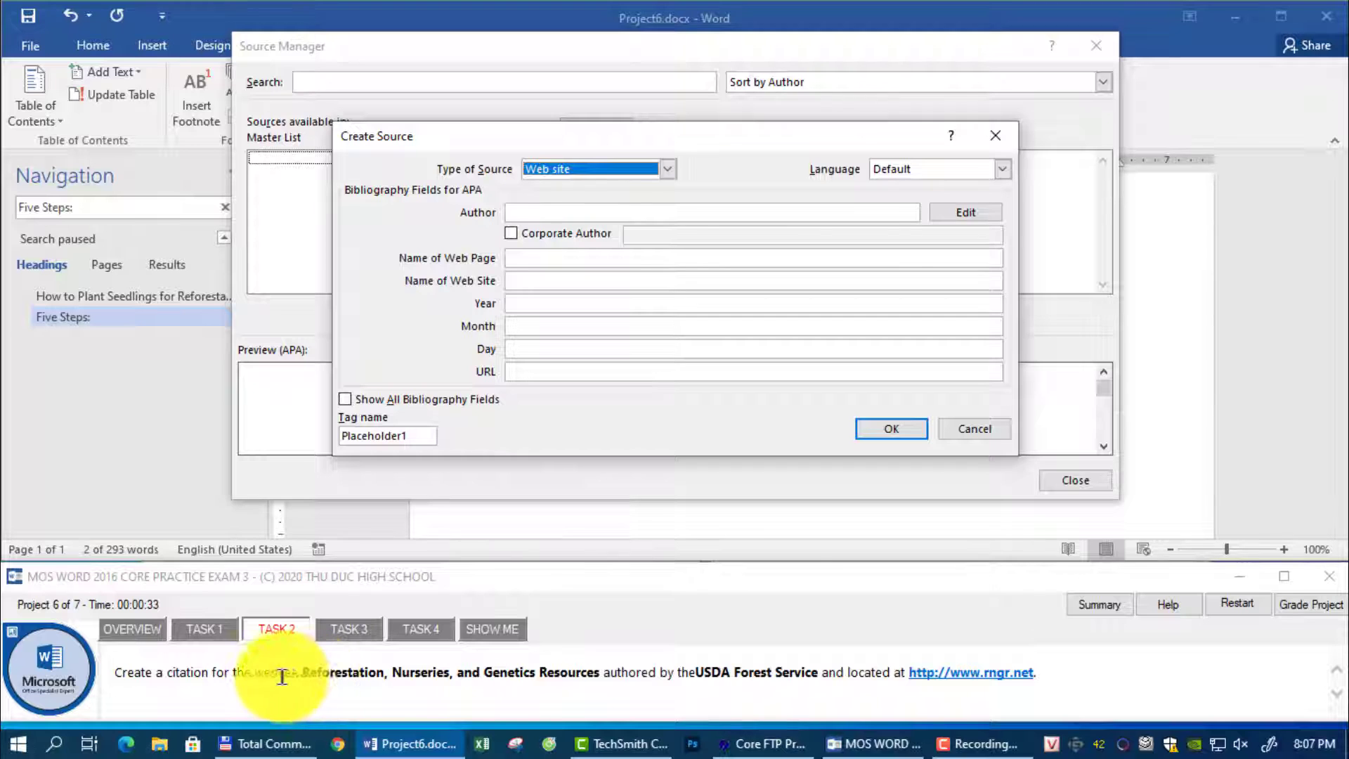
# - Enable Corporate Author for the source and set the web page name to Reforestation, Nurseries, and Genetics Resources, copied from the task text
pyautogui.moveTo(303, 673); pyautogui.dragTo(583, 676)
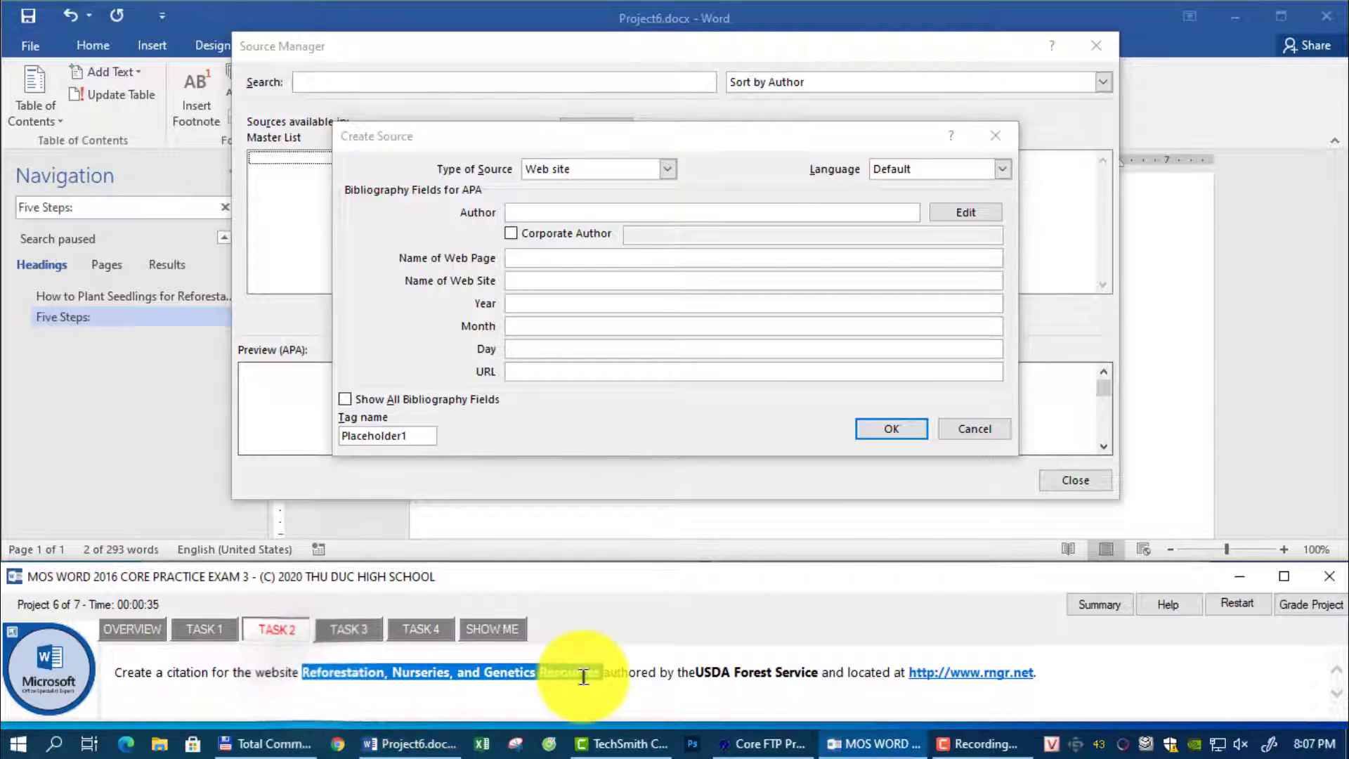
pyautogui.click(562, 234)
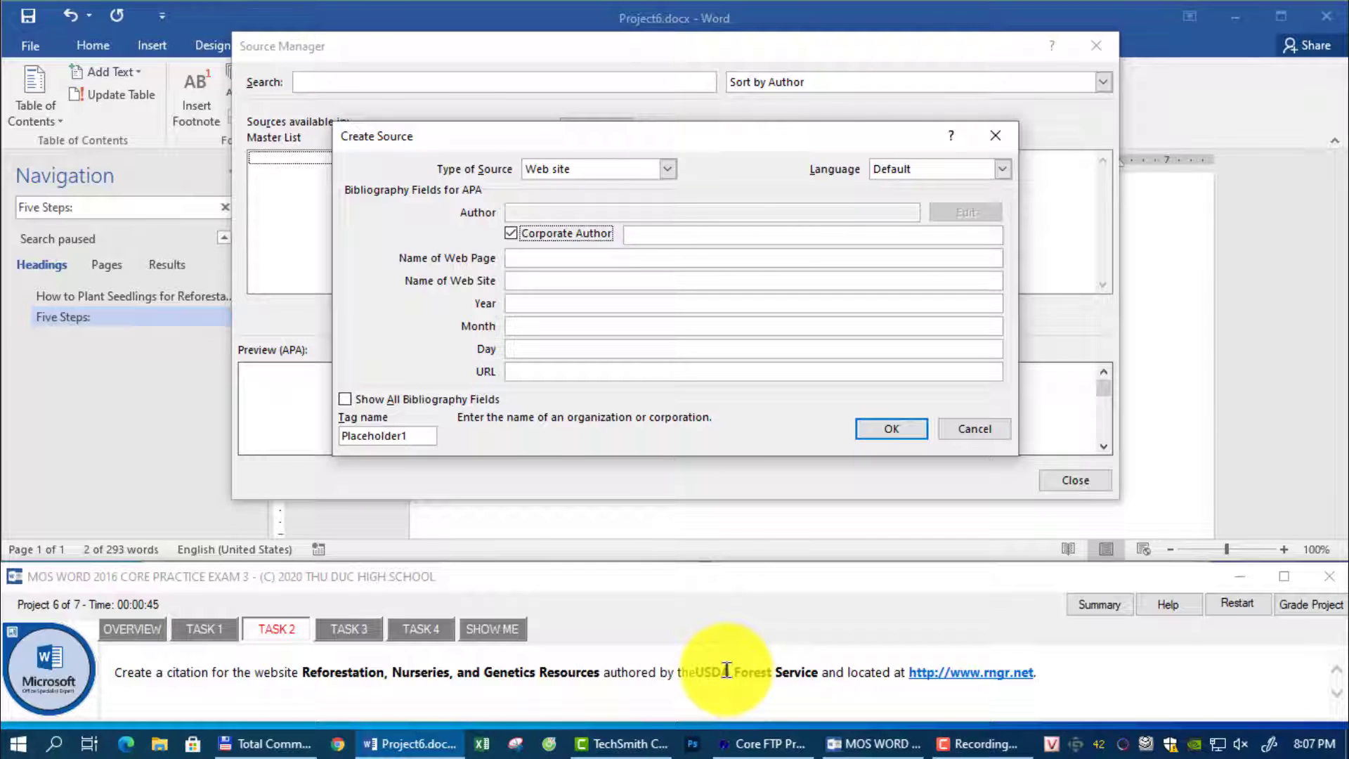
pyautogui.moveTo(600, 674); pyautogui.dragTo(313, 662)
pyautogui.hotkey('ctrl', 'c')
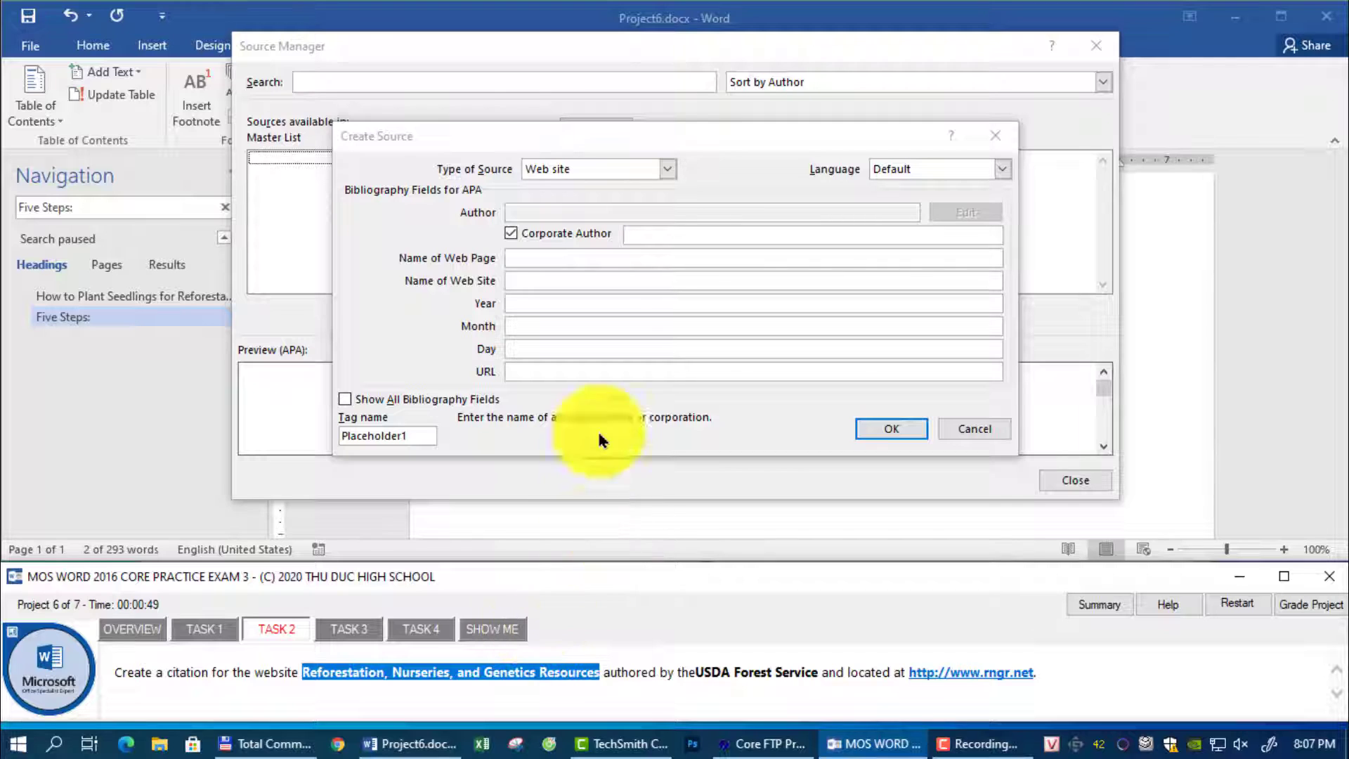
pyautogui.click(542, 259)
pyautogui.hotkey('ctrl', 'v')
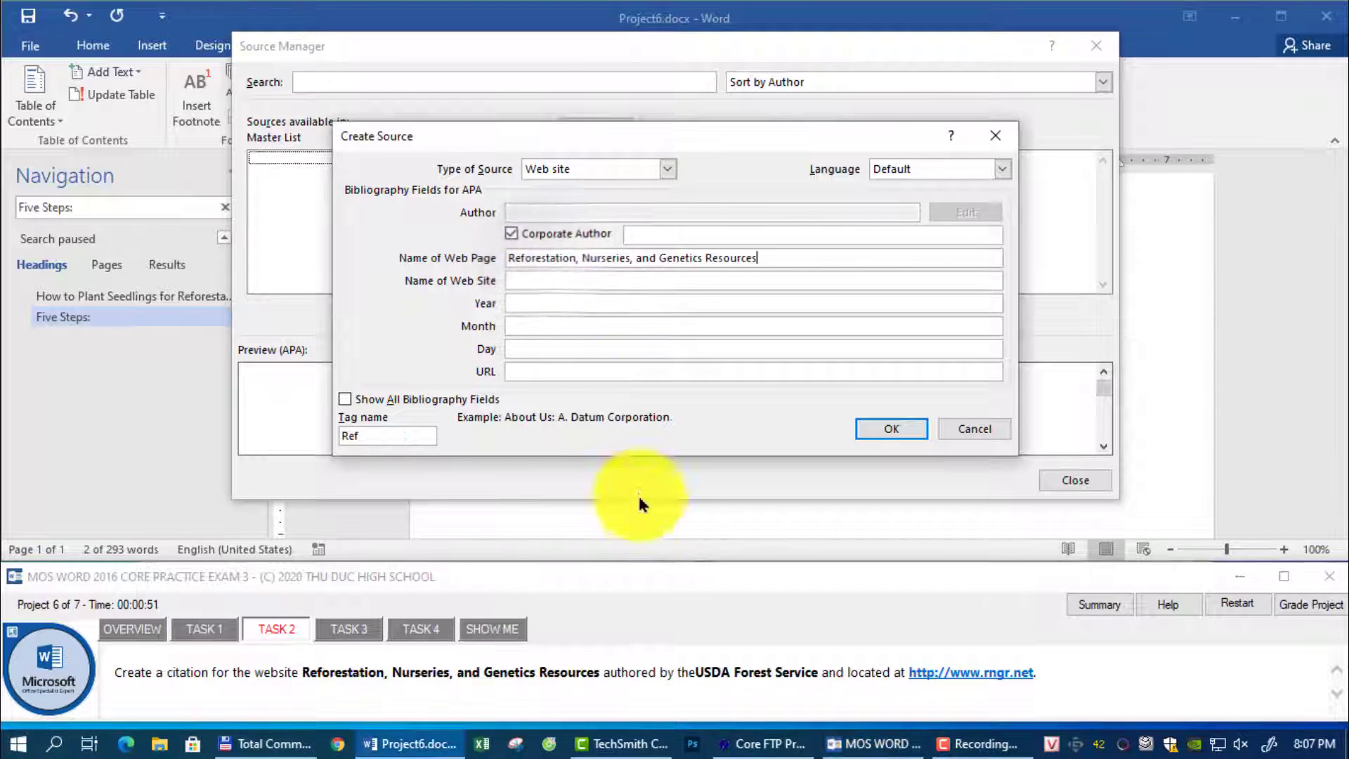
# - Copy USDA Forest Service from the task text and enter it as the source's corporate author
pyautogui.moveTo(695, 671); pyautogui.dragTo(821, 671)
pyautogui.hotkey('ctrl', 'c')
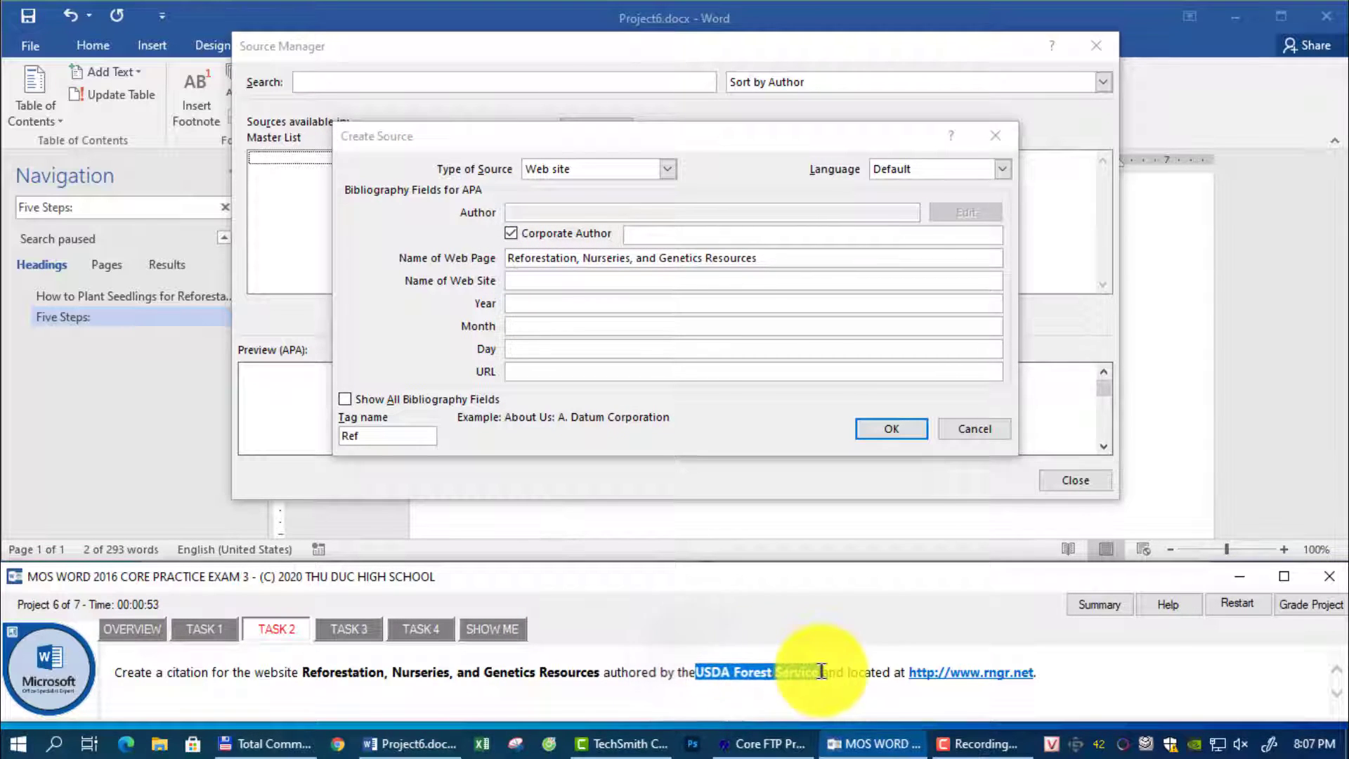
pyautogui.click(661, 236)
pyautogui.hotkey('ctrl', 'v')
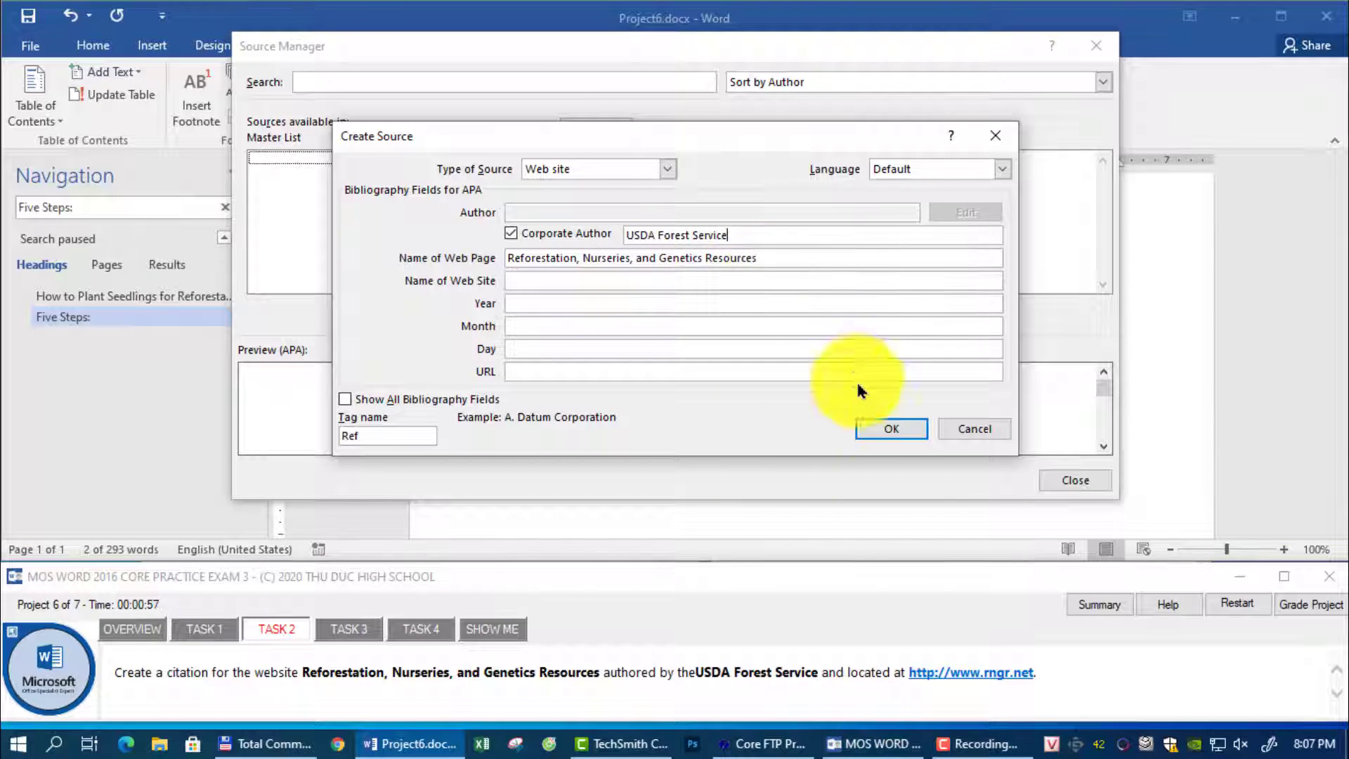
pyautogui.click(1021, 678)
pyautogui.moveTo(910, 672); pyautogui.dragTo(885, 670)
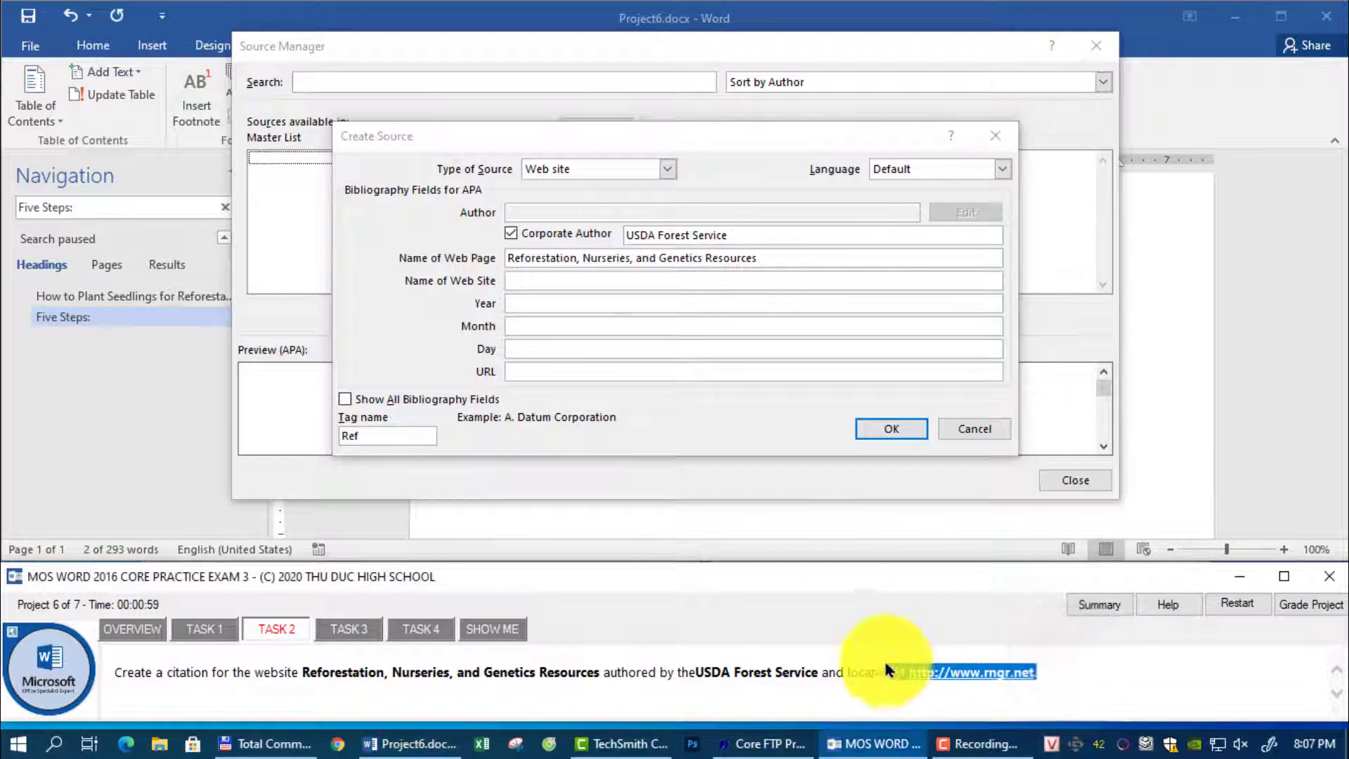
pyautogui.click(527, 372)
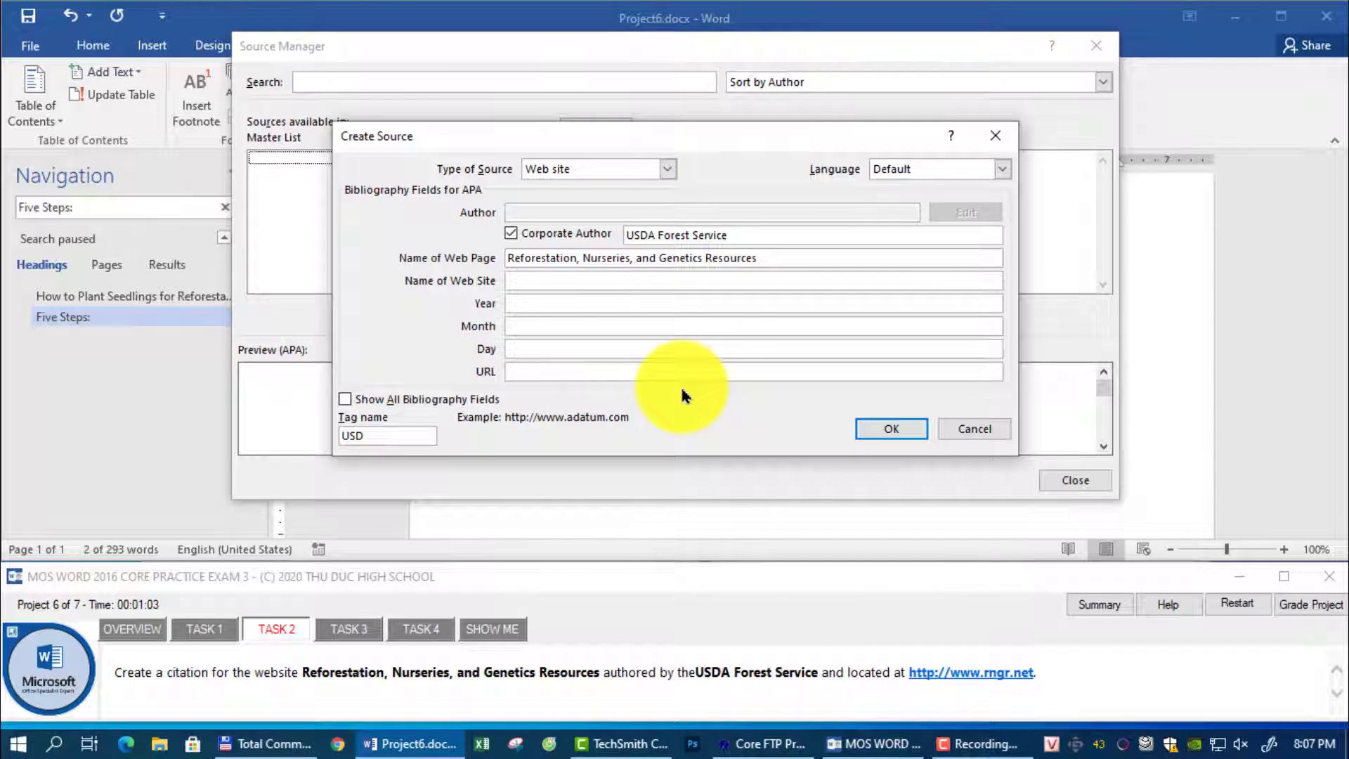
pyautogui.press('BackSpace')
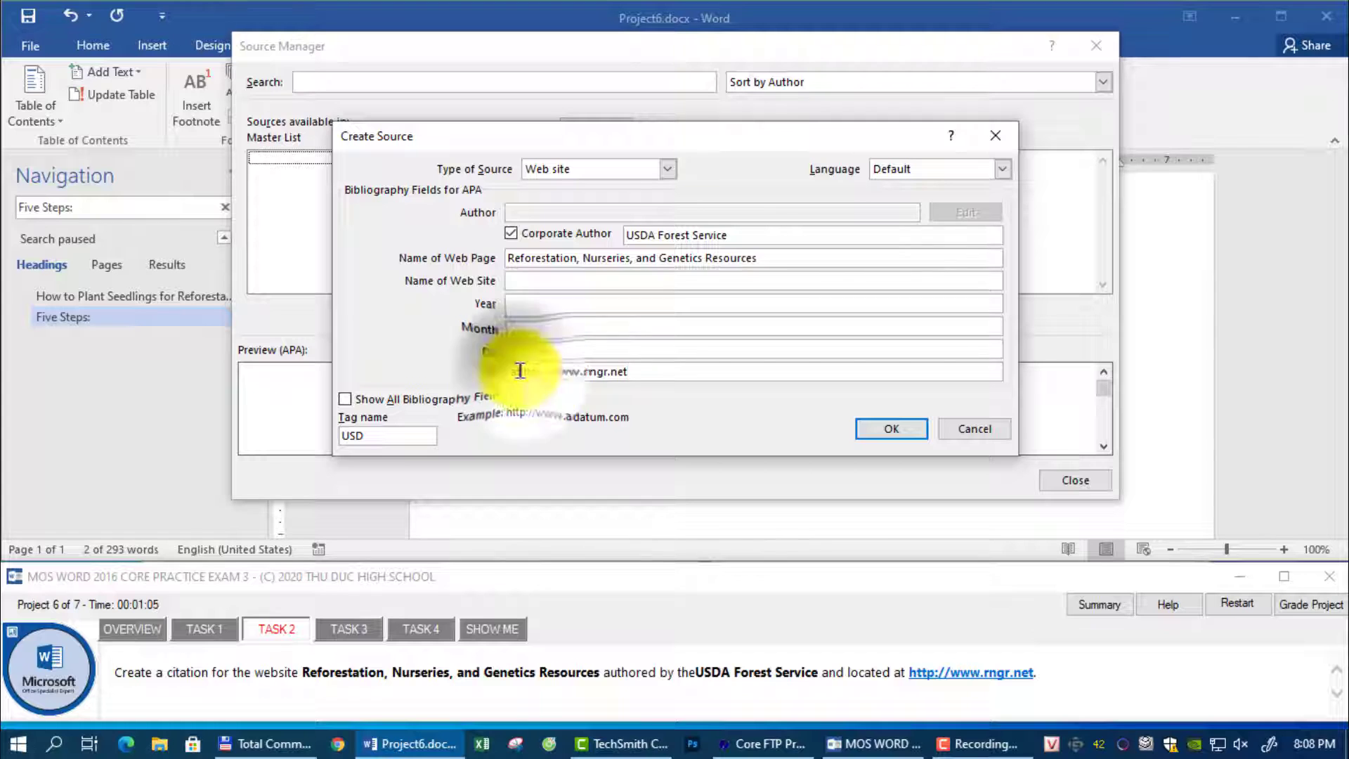
pyautogui.press('BackSpace')
pyautogui.press('BackSpace')
pyautogui.press('BackSpace')
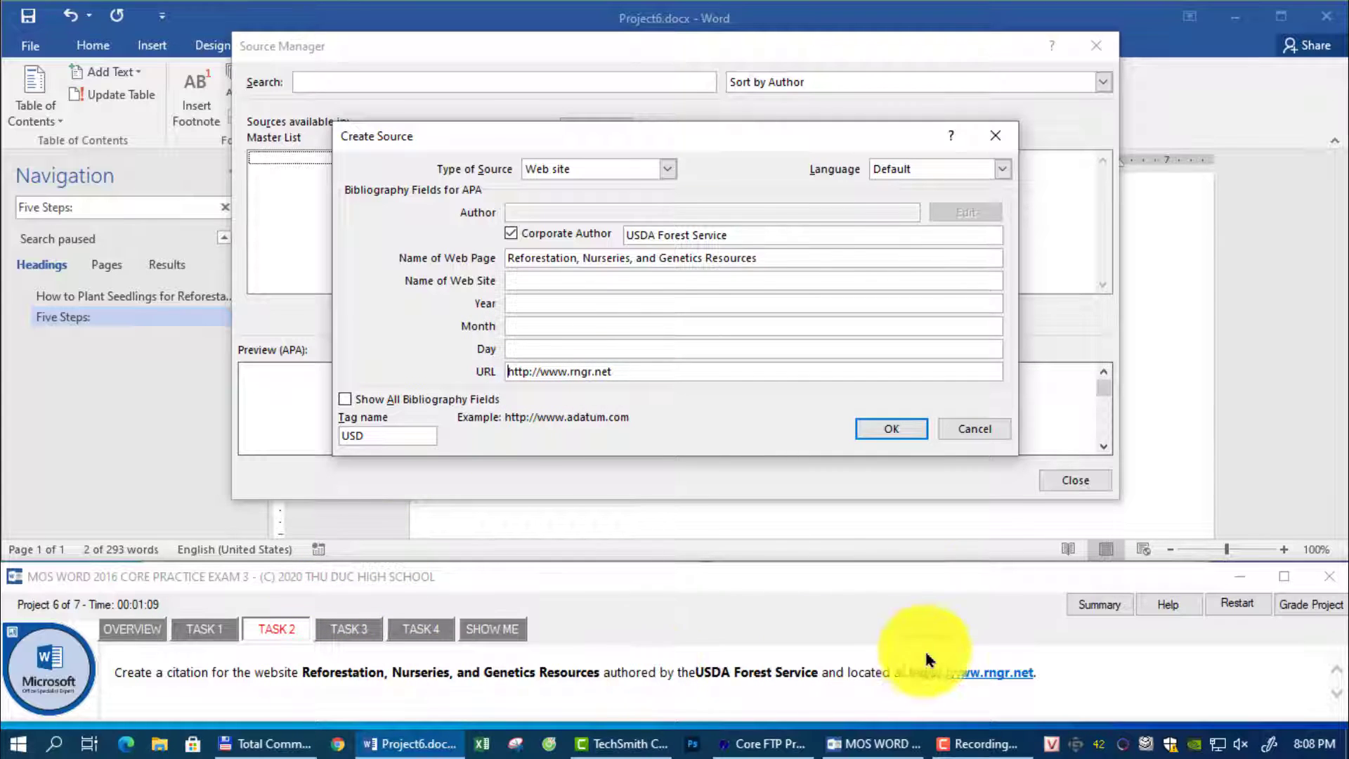
pyautogui.click(891, 430)
pyautogui.click(1046, 480)
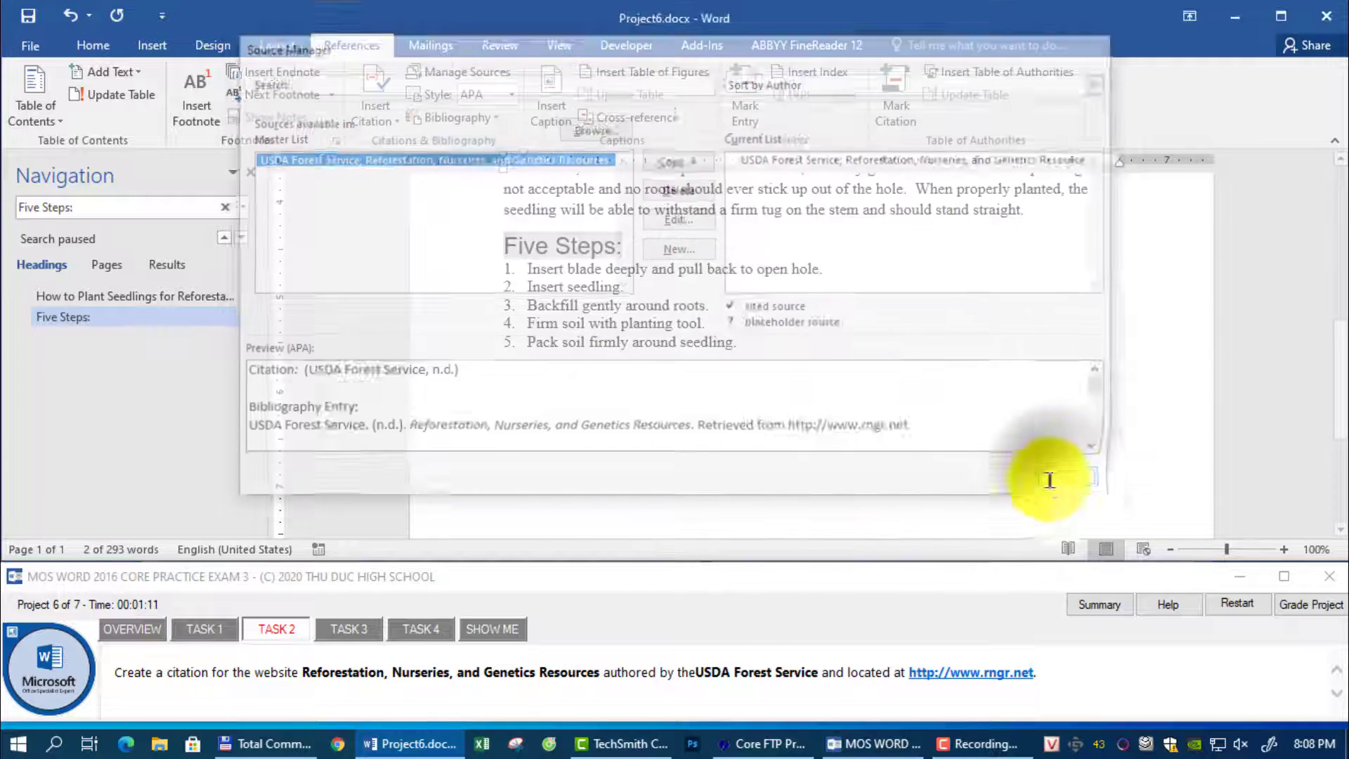
# - Show task 3 and insert the caption Figure 1 - Hoedad below the hoedad photo, copying the caption's ending from the task text
pyautogui.click(349, 627)
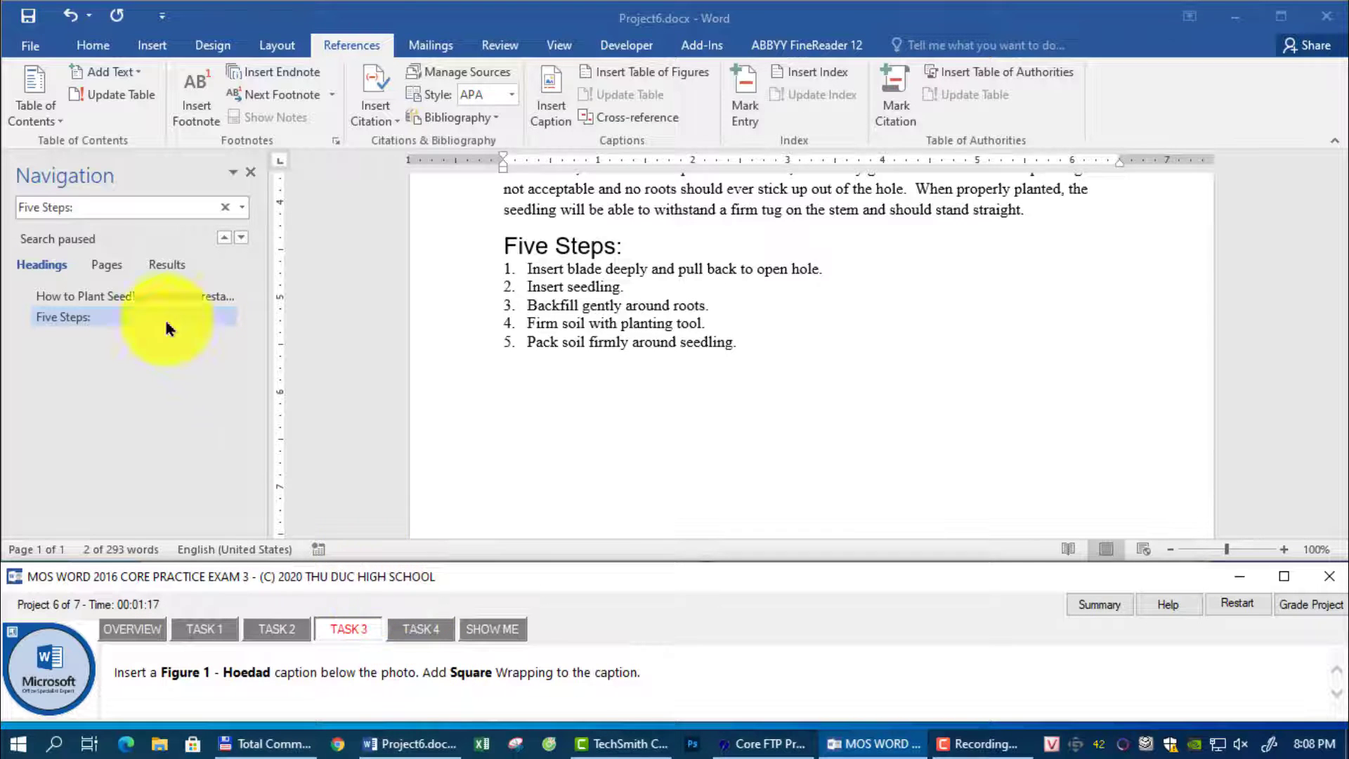
pyautogui.click(107, 264)
pyautogui.click(149, 346)
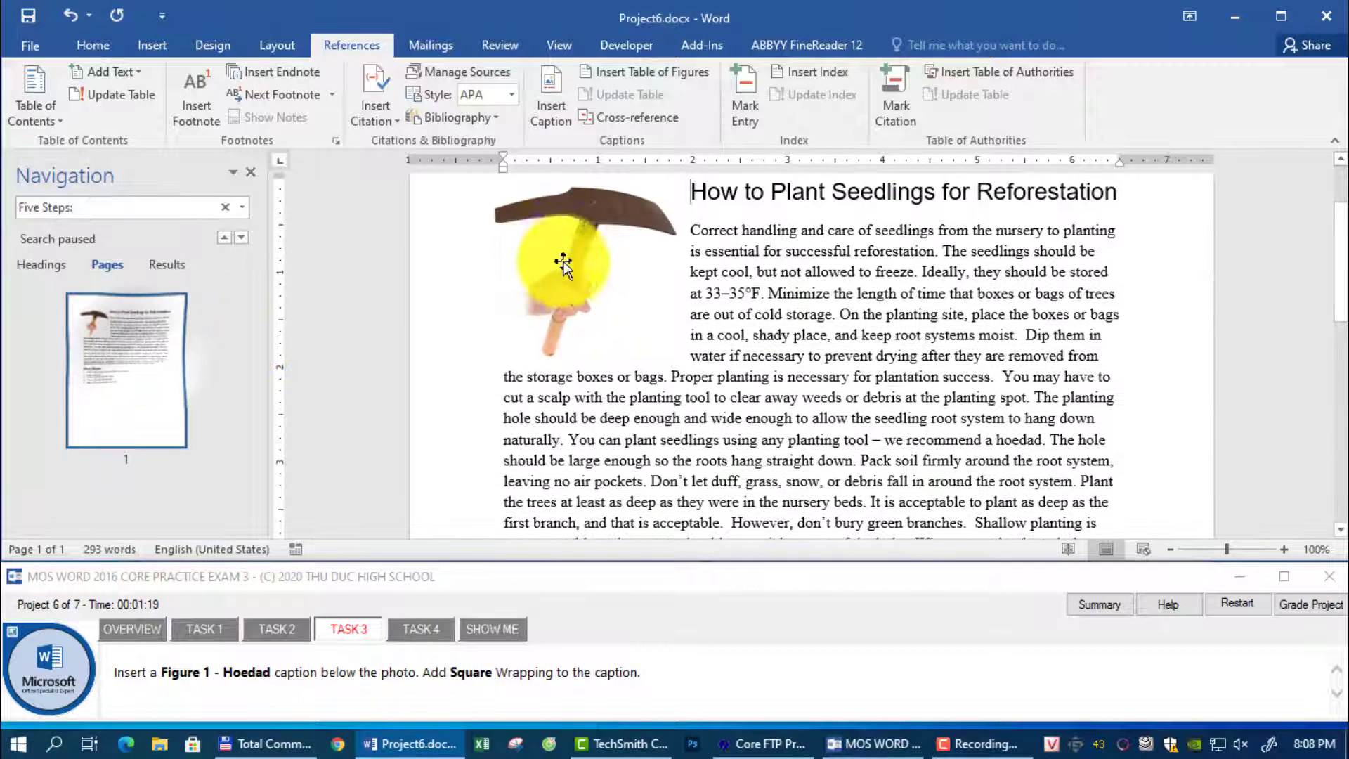
pyautogui.click(562, 265)
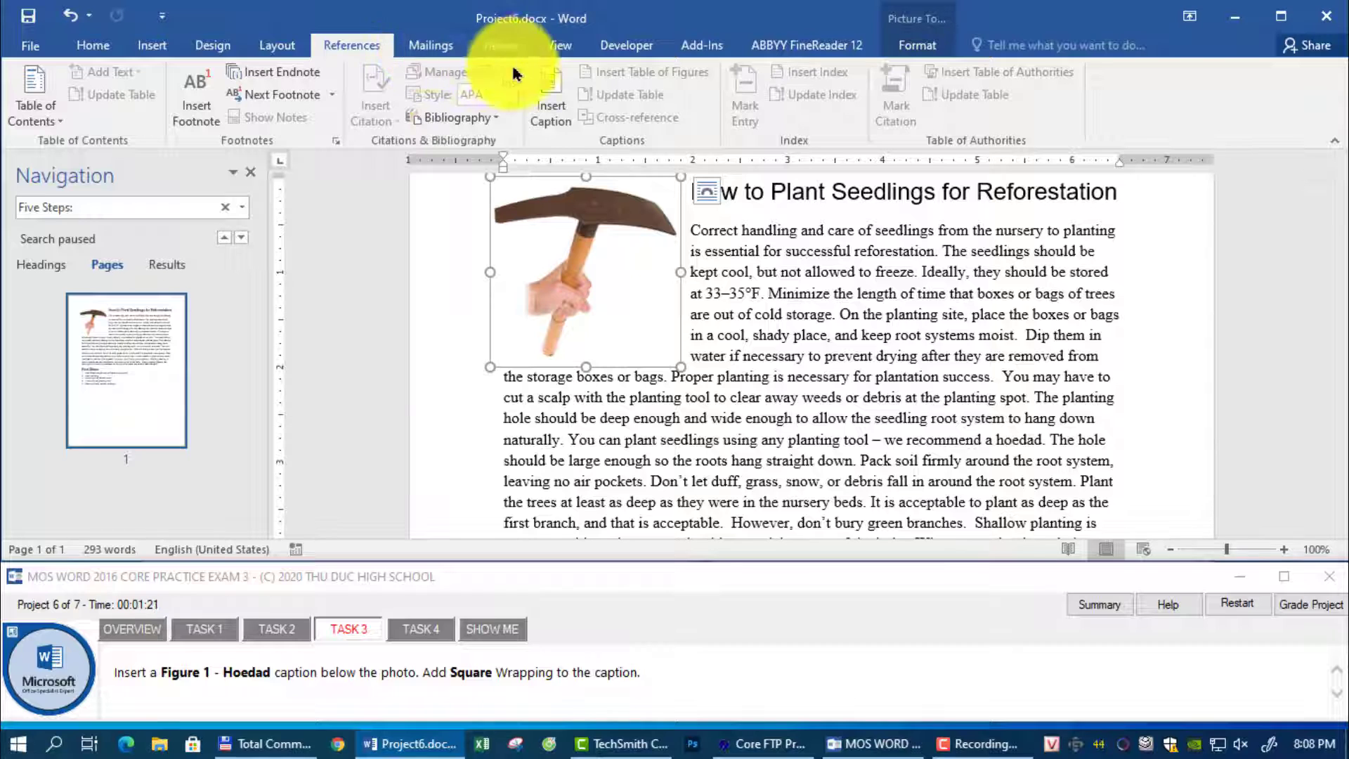
pyautogui.click(551, 95)
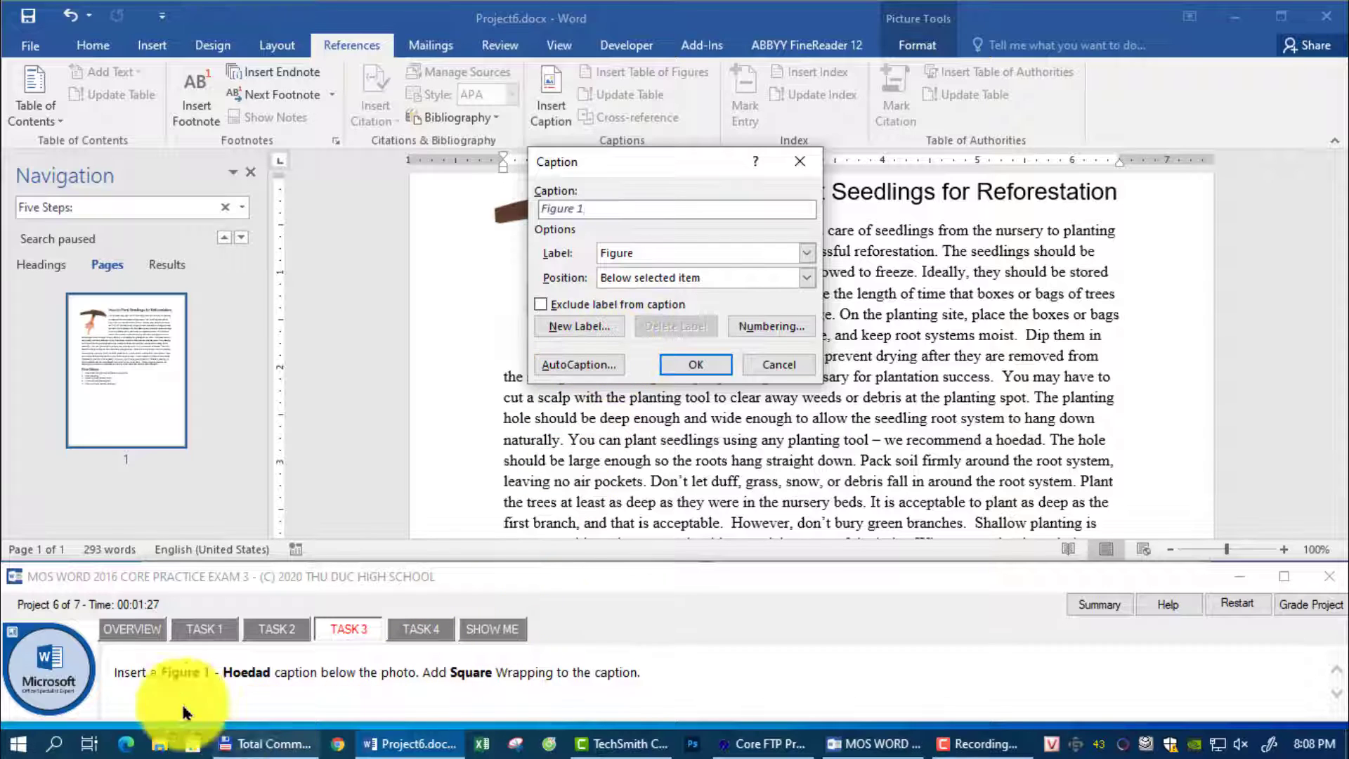
pyautogui.moveTo(211, 673); pyautogui.dragTo(272, 673)
pyautogui.hotkey('ctrl', 'c')
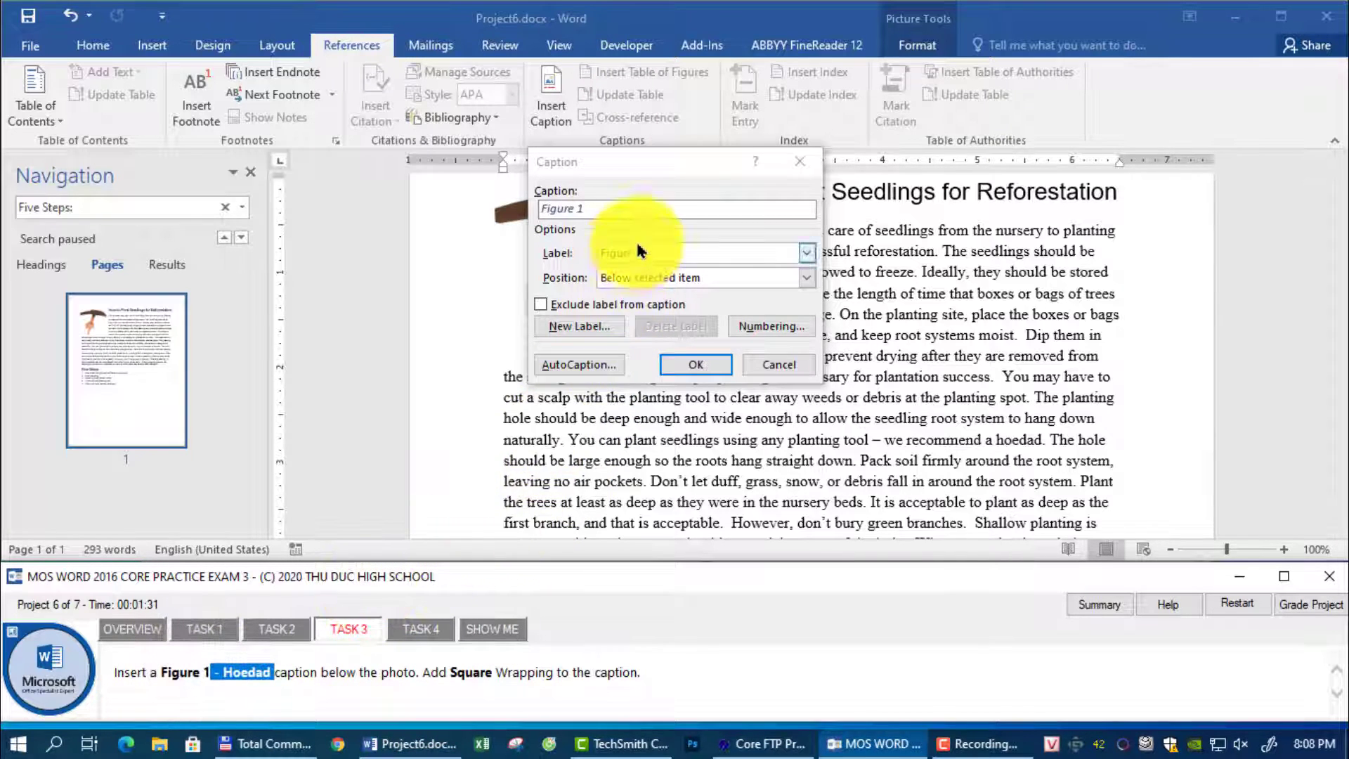
pyautogui.click(642, 208)
pyautogui.hotkey('ctrl', 'v')
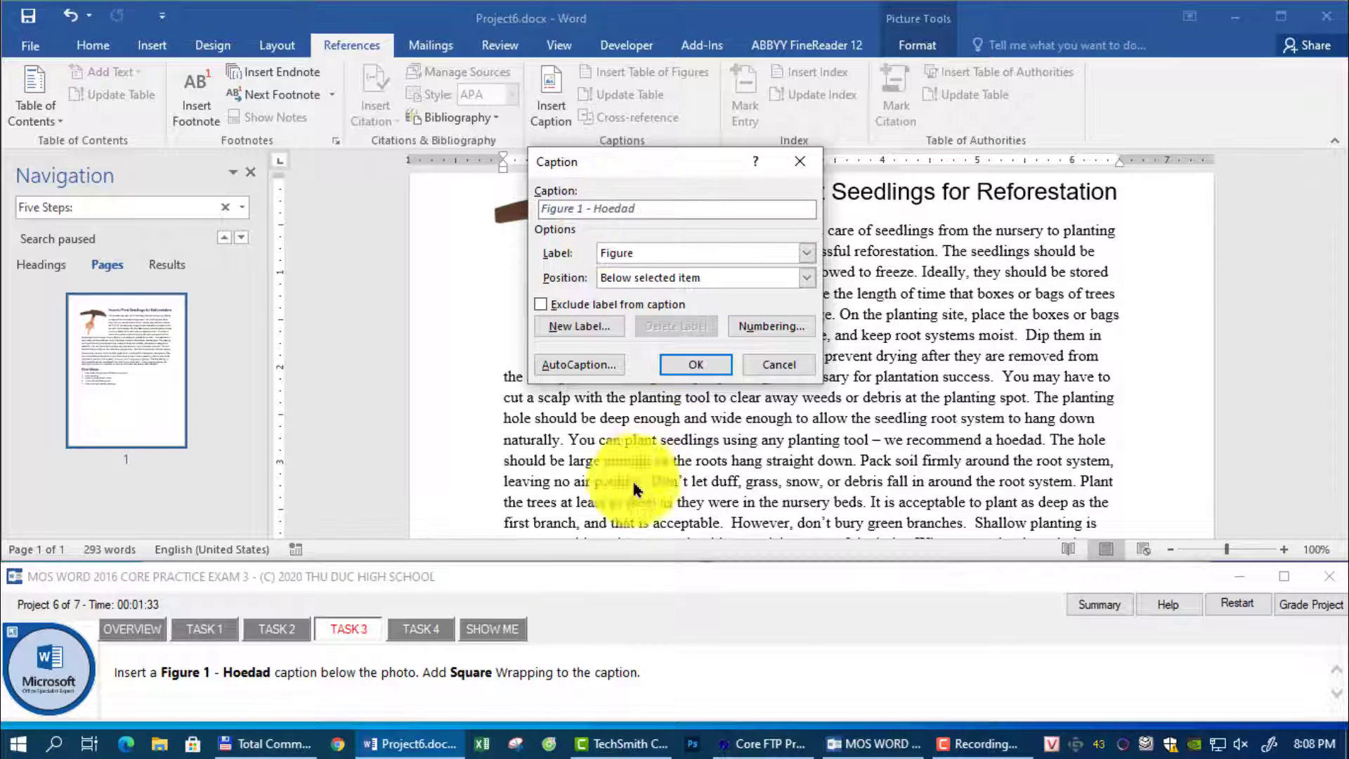
pyautogui.click(640, 280)
pyautogui.click(636, 281)
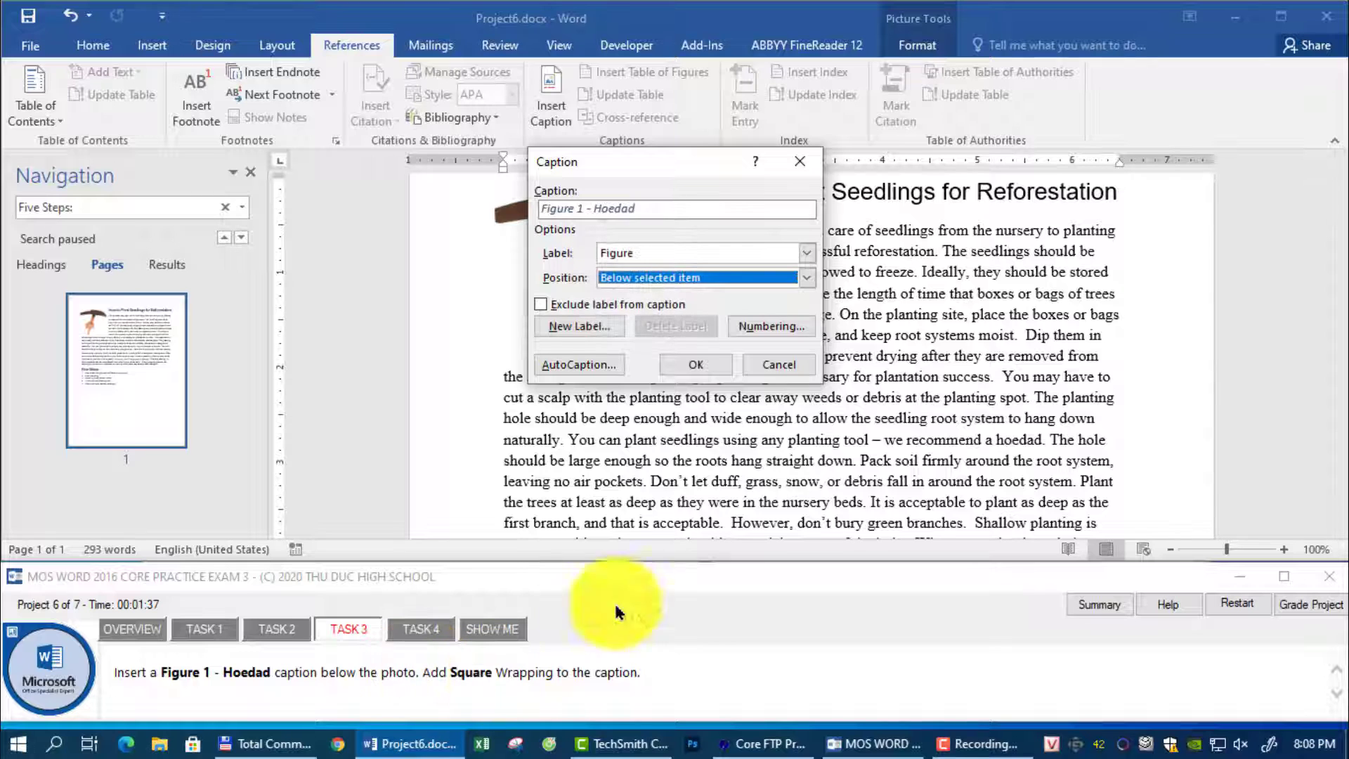
pyautogui.click(699, 364)
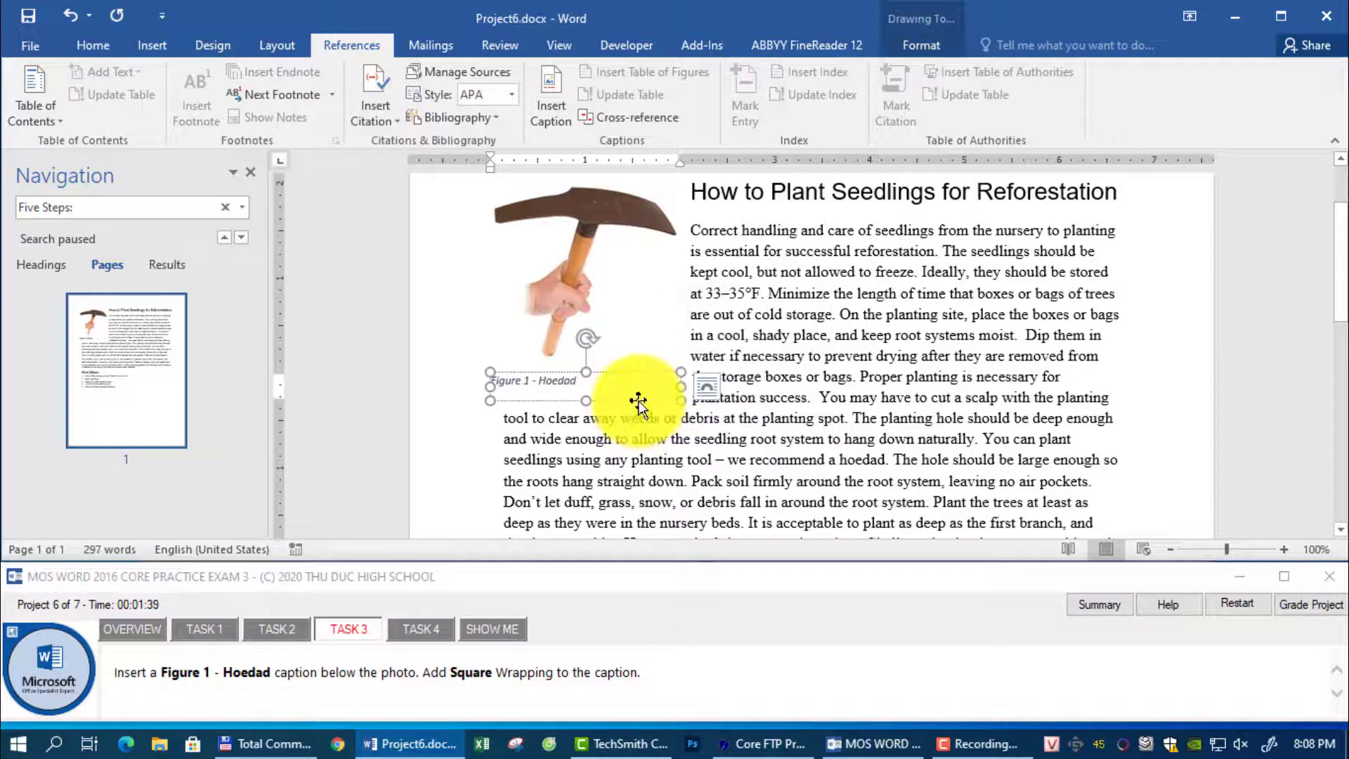
# - Apply Square text wrapping to the caption box below the photo
pyautogui.click(707, 385)
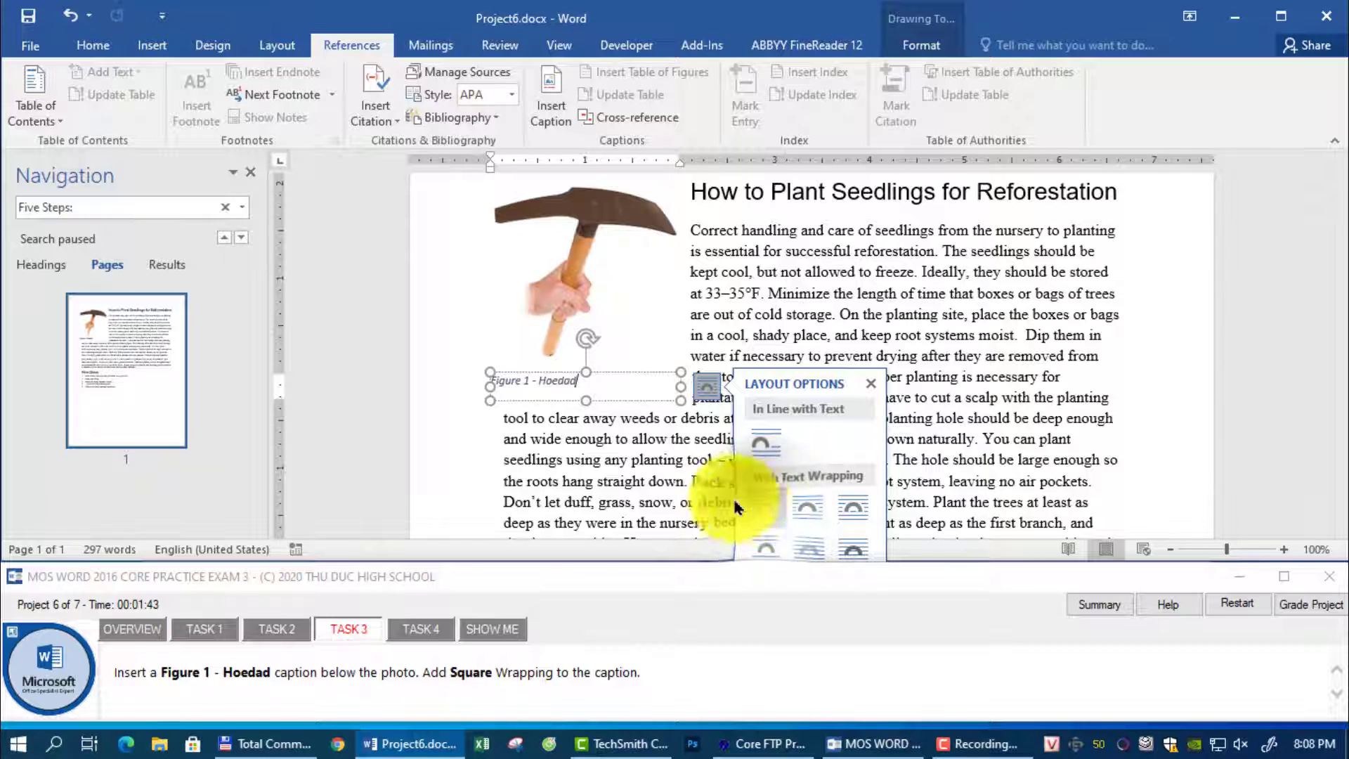
pyautogui.click(764, 505)
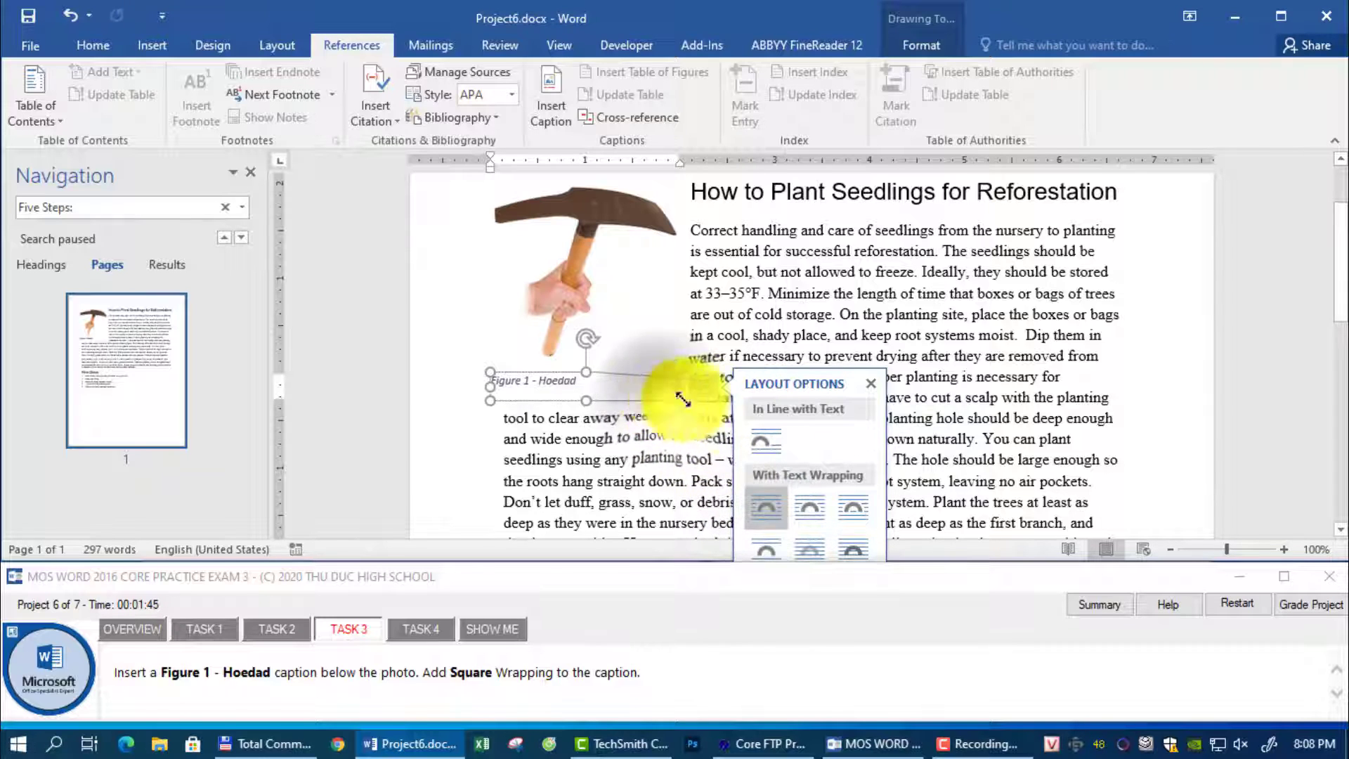
pyautogui.click(931, 423)
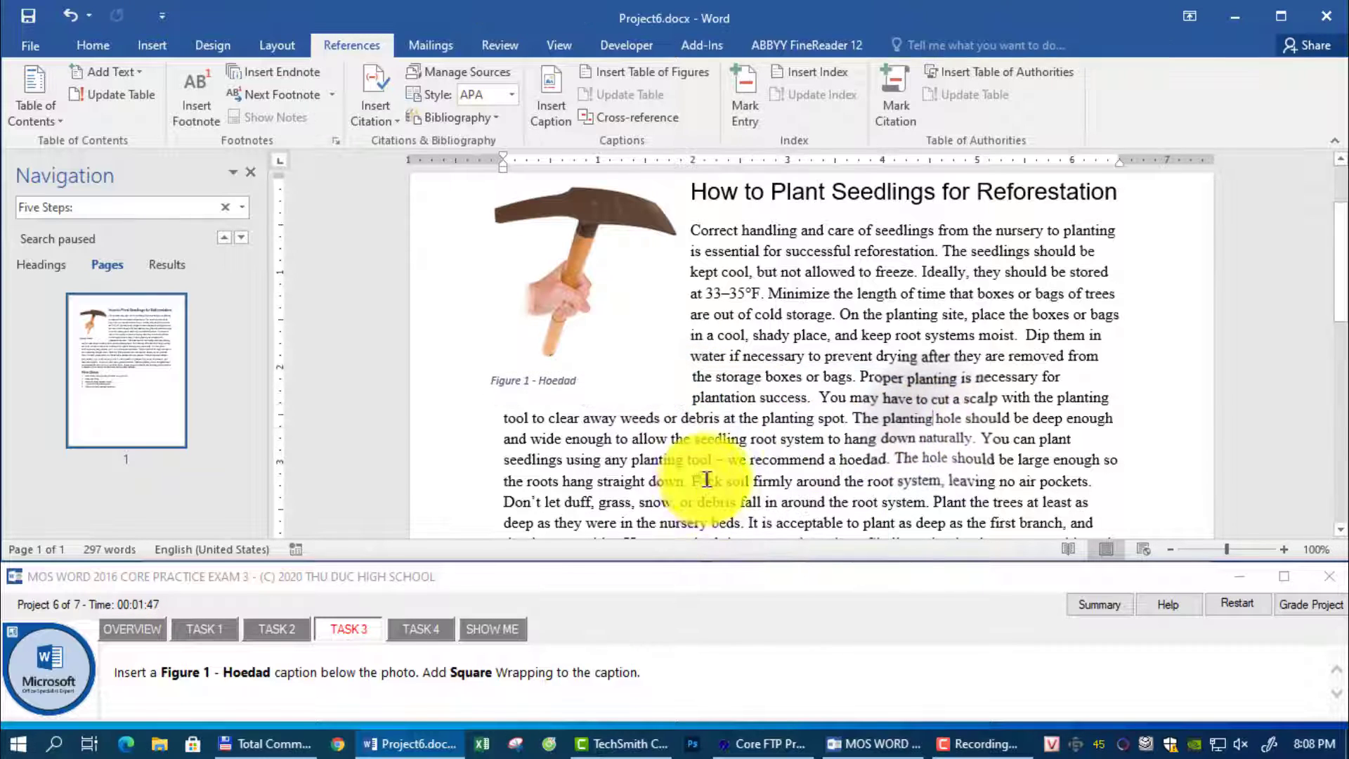
# - Show task 4 and insert a Continuous Cycle SmartArt diagram with the insertion point below the numbered list
pyautogui.click(420, 628)
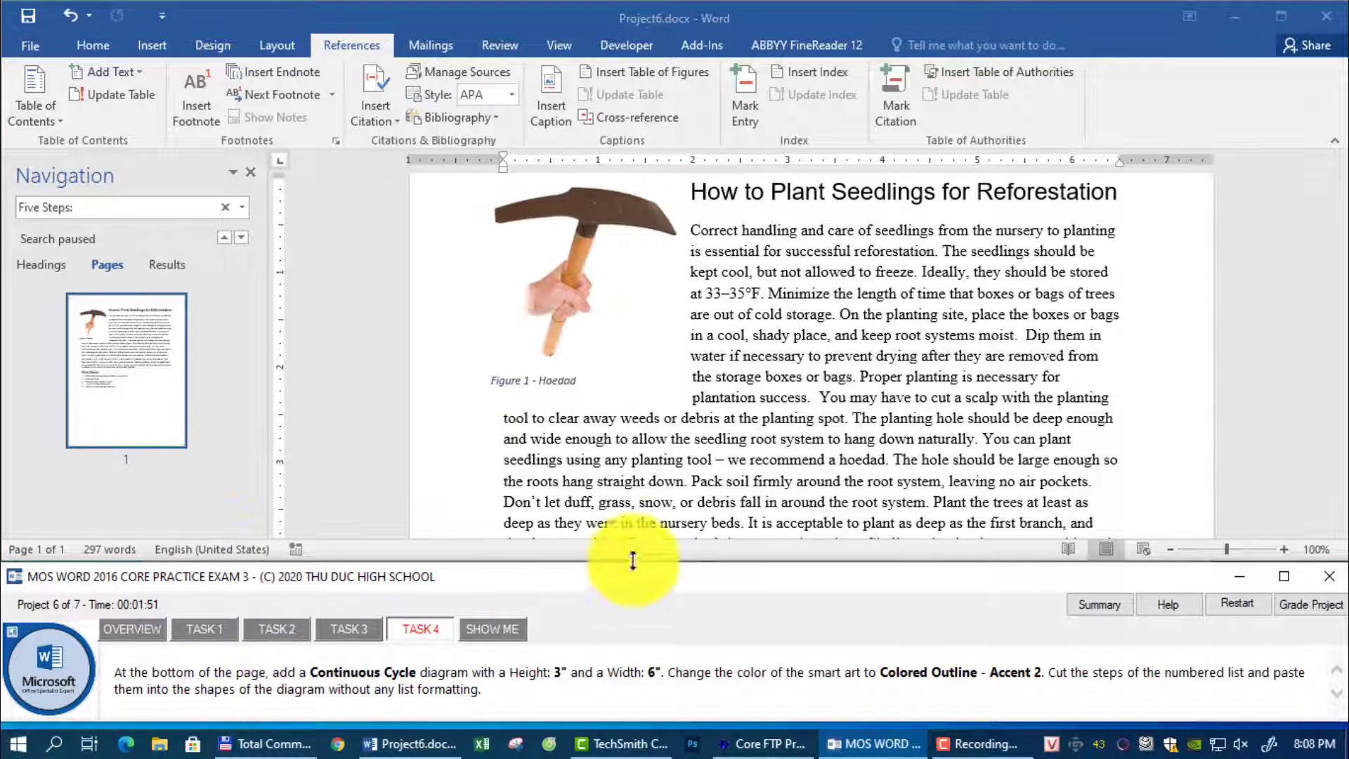
pyautogui.scroll(-10, 746, 461)
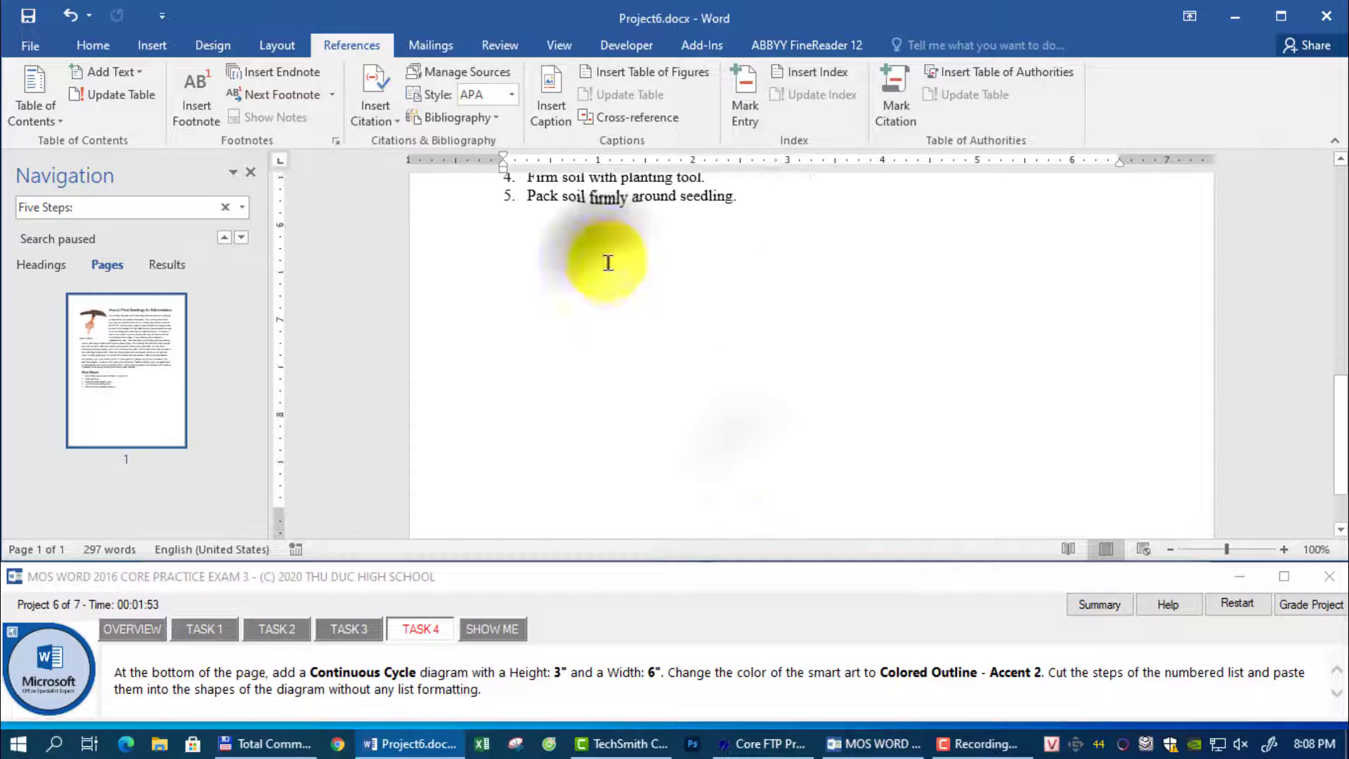
pyautogui.click(601, 253)
pyautogui.click(152, 44)
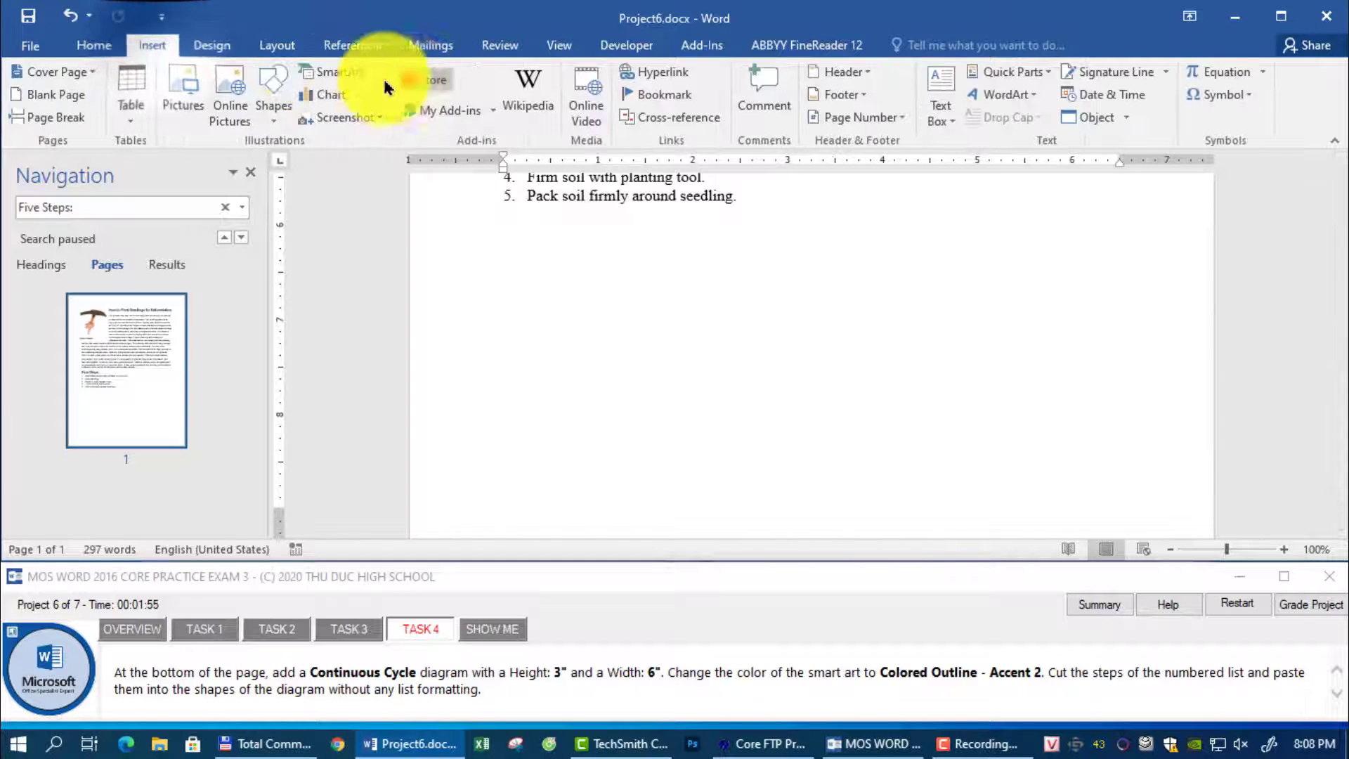
pyautogui.click(339, 76)
pyautogui.click(406, 214)
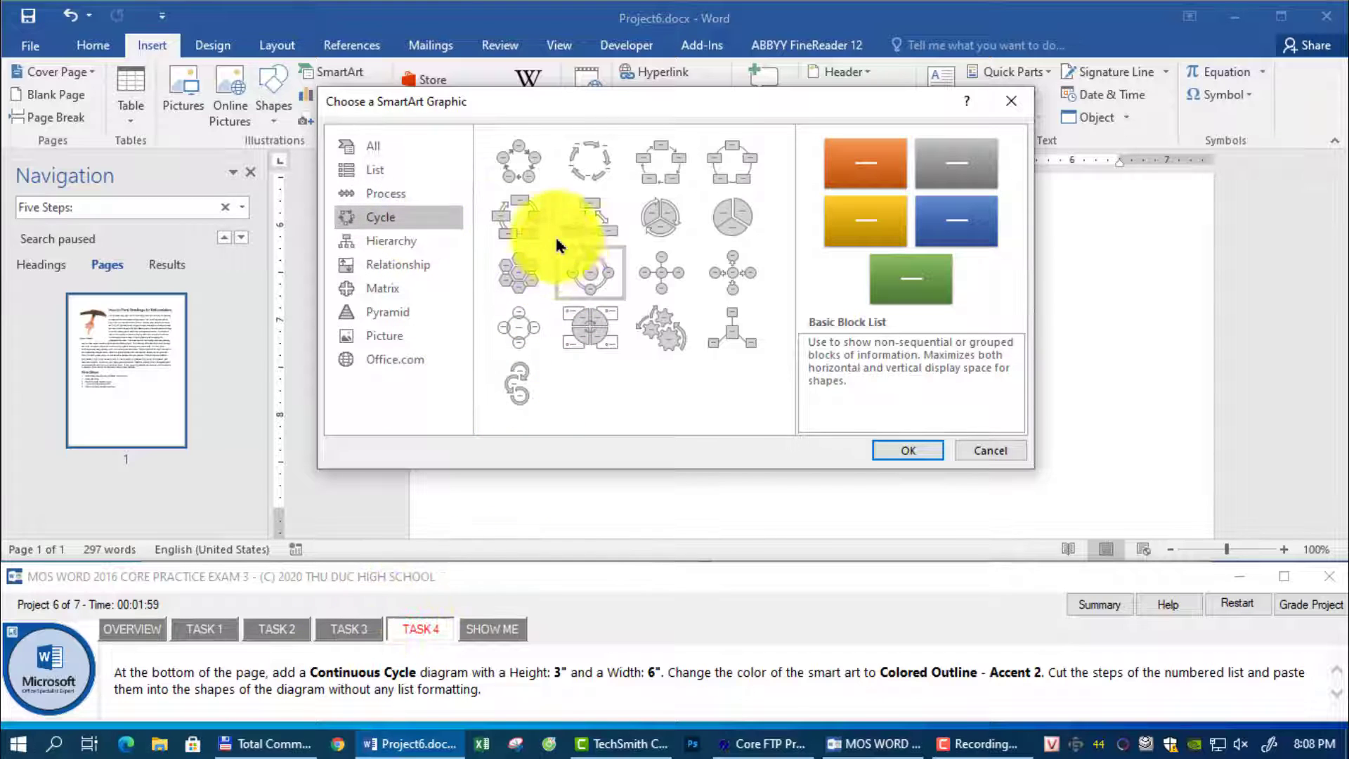
pyautogui.click(531, 235)
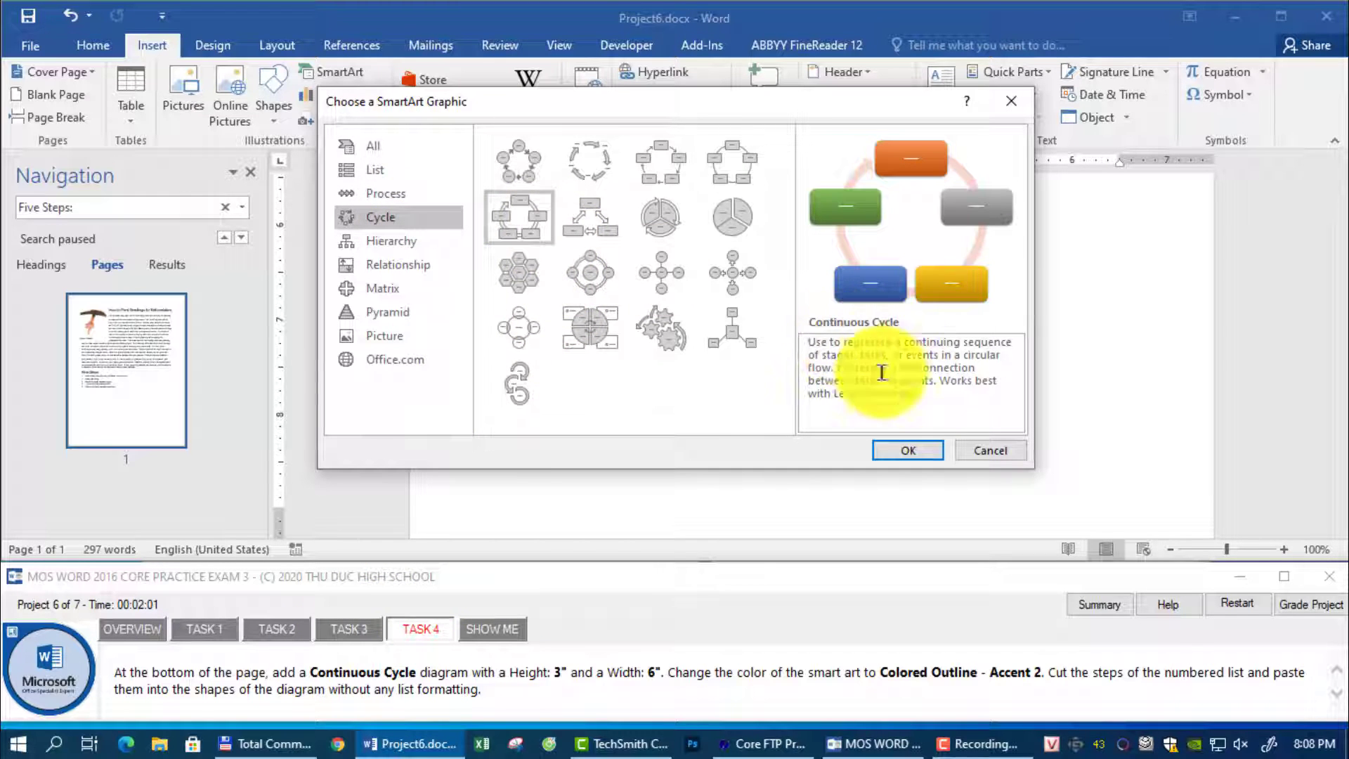
pyautogui.click(878, 447)
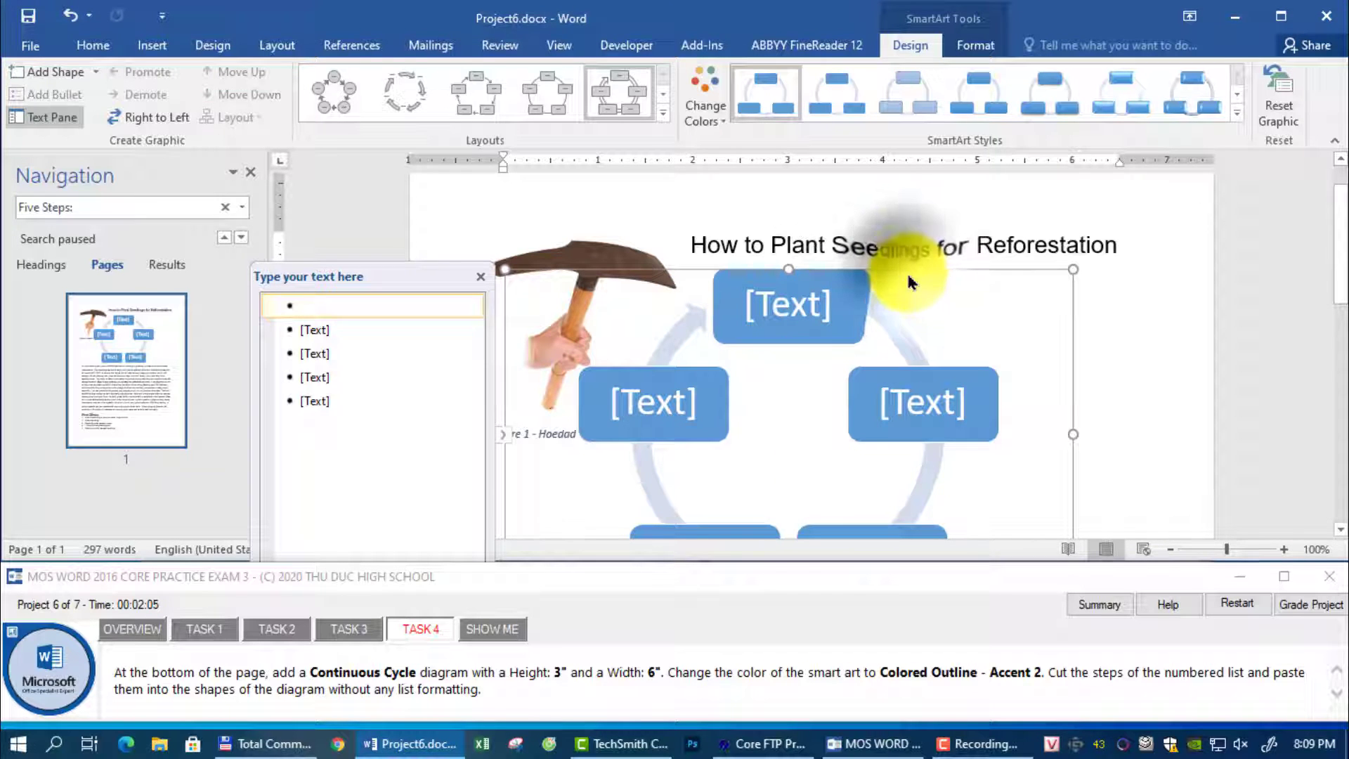
# - Set the cycle diagram's height to 3" and check its size settings
pyautogui.click(991, 44)
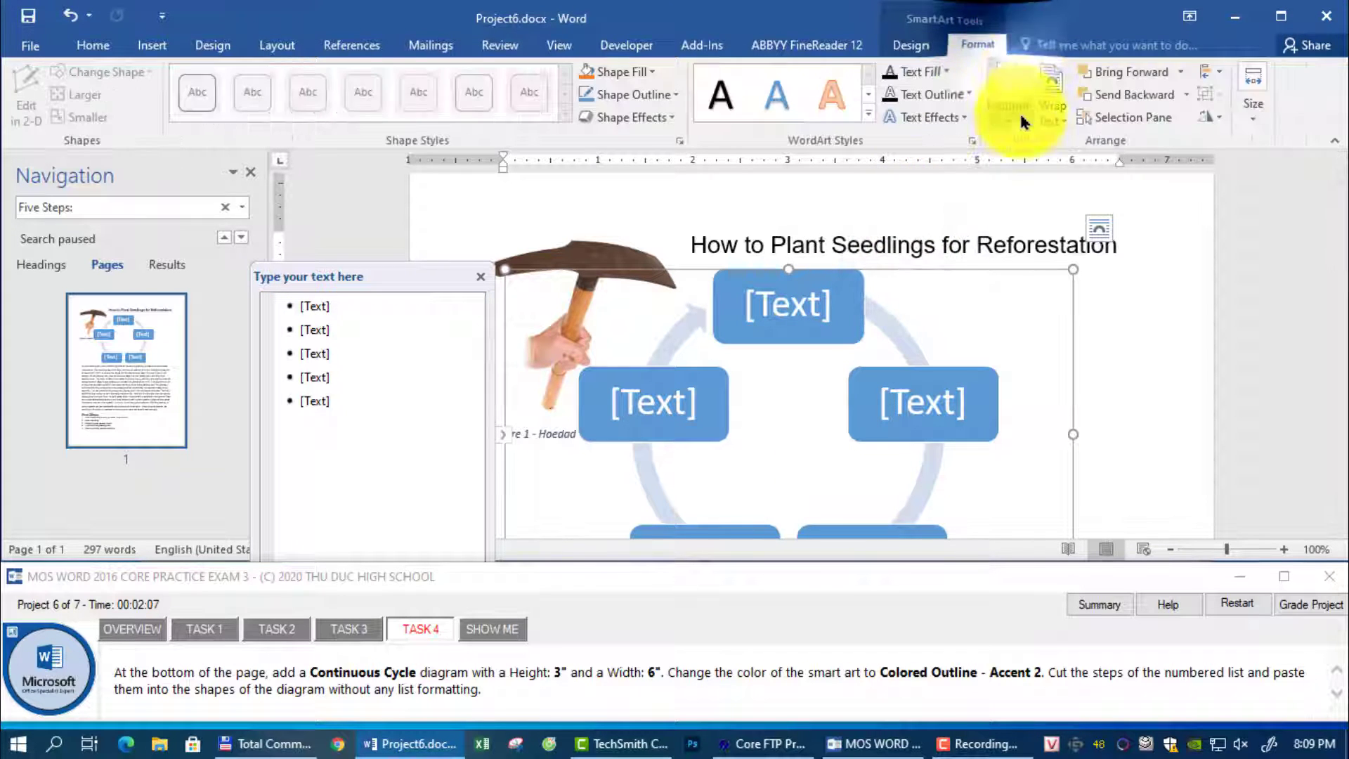
pyautogui.click(1257, 121)
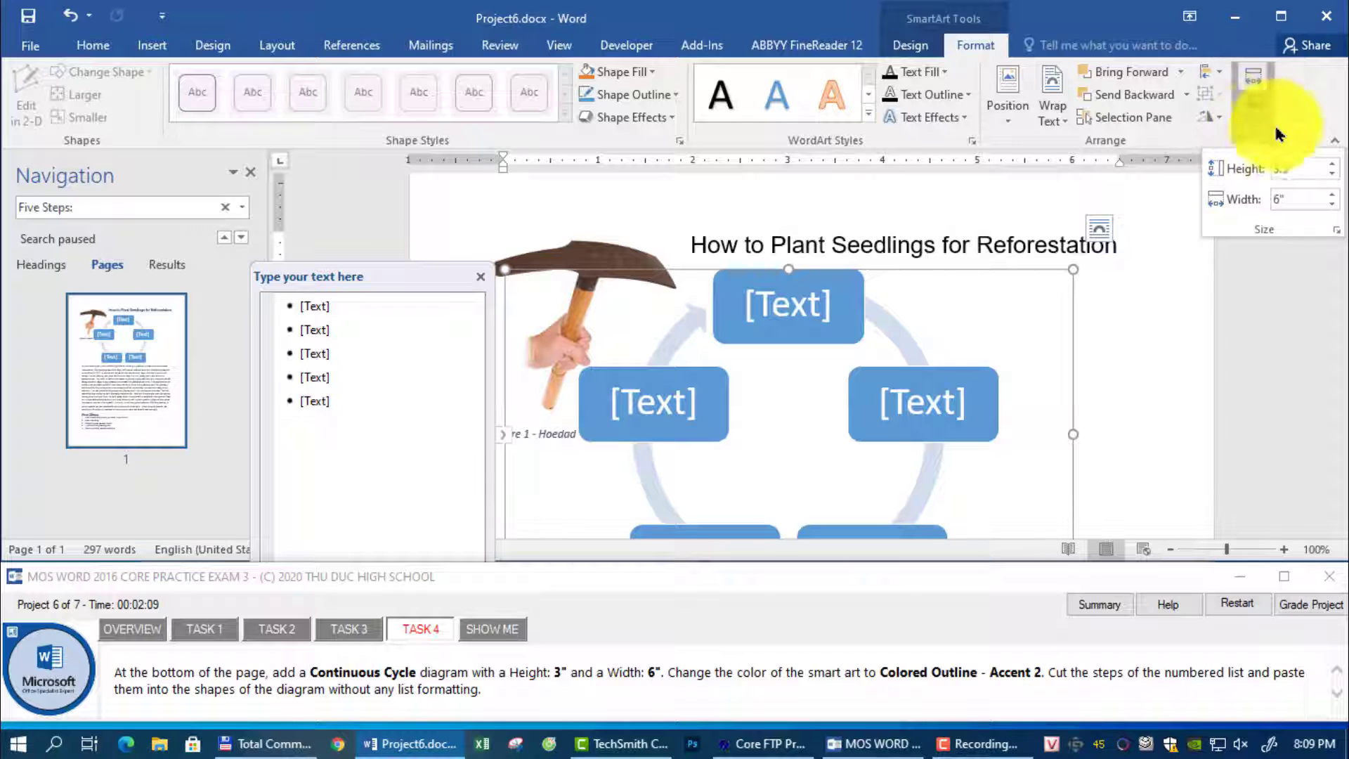
pyautogui.write('3')
pyautogui.press('Return')
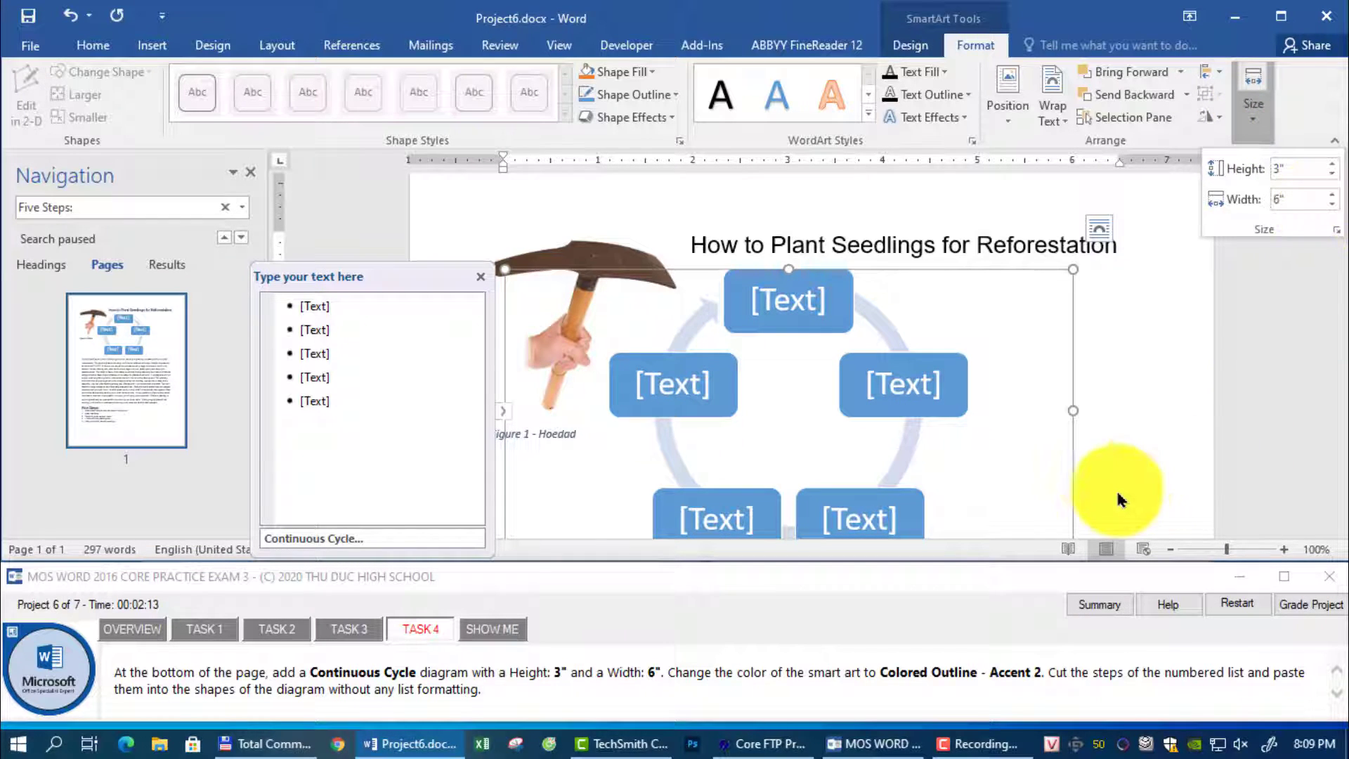
pyautogui.click(1105, 471)
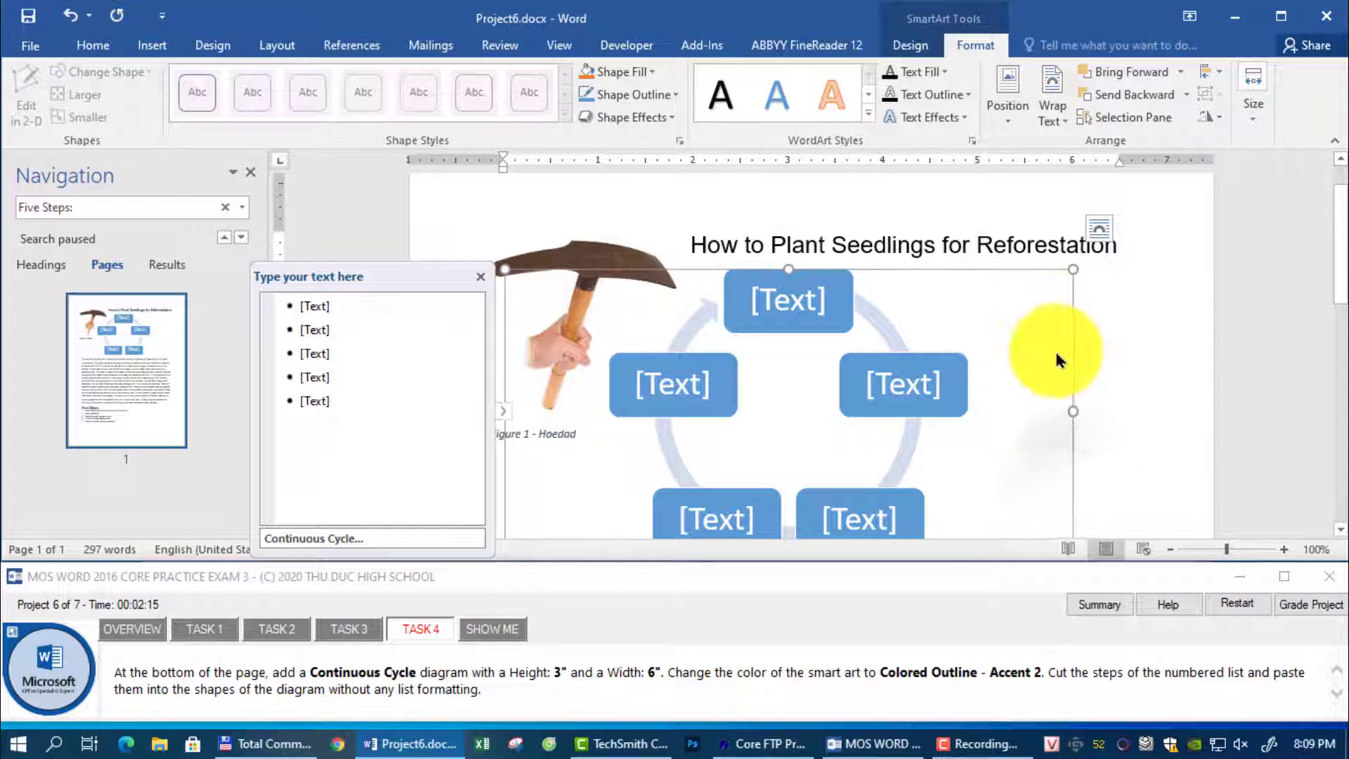
pyautogui.click(1249, 108)
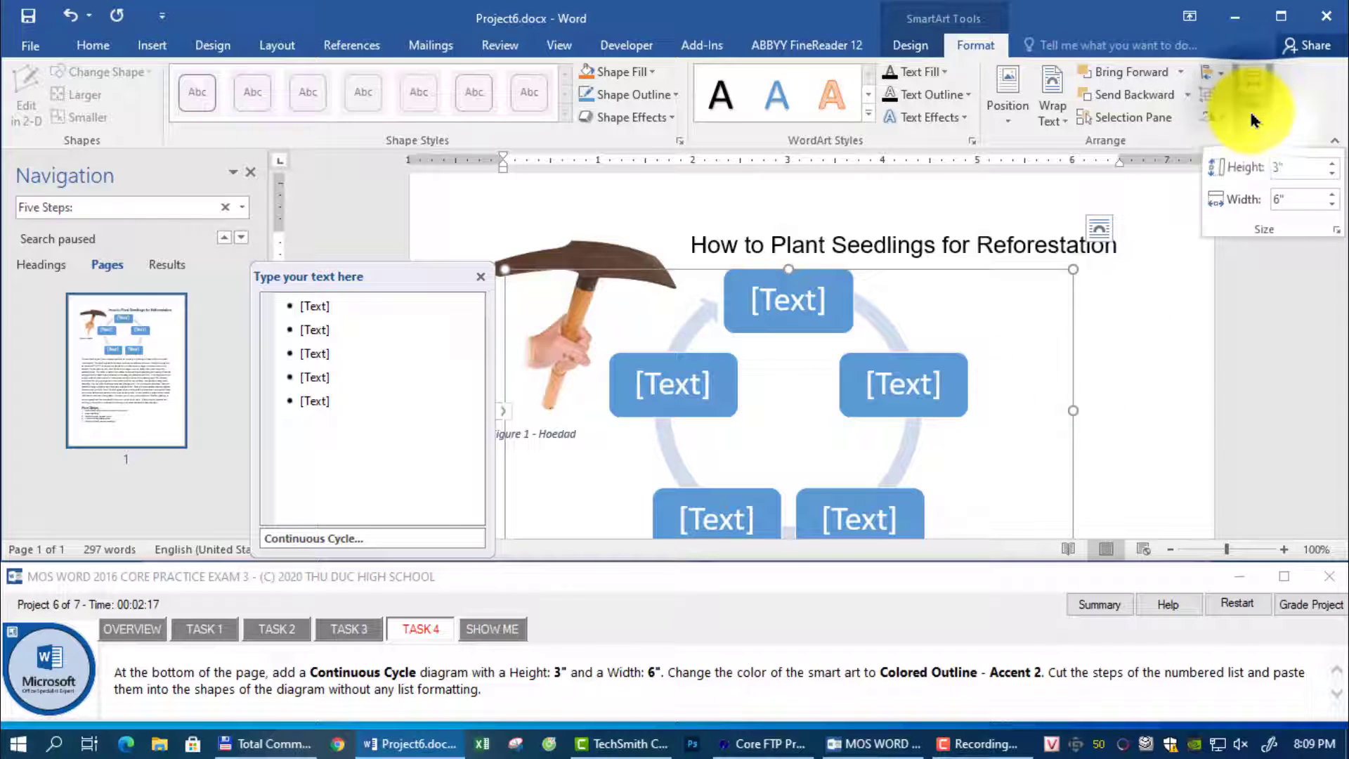
pyautogui.click(1065, 386)
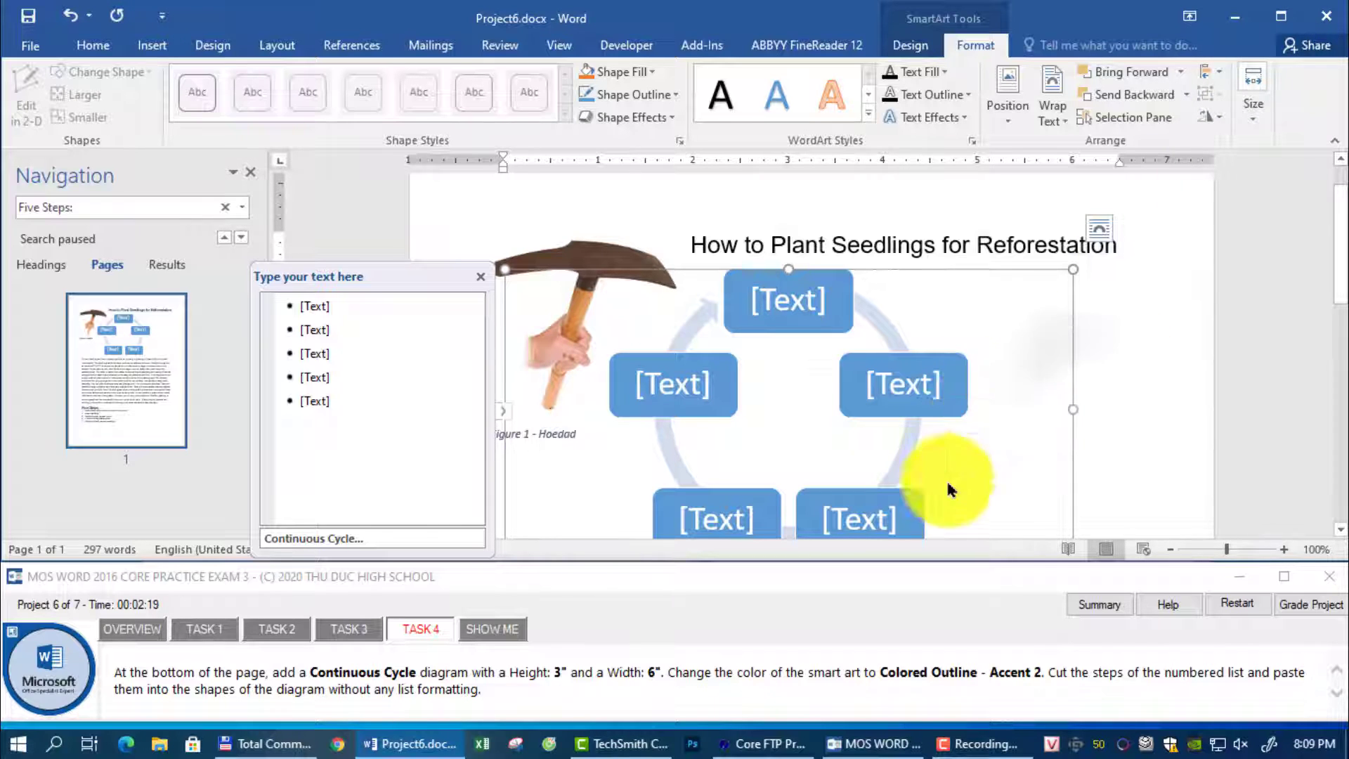
# - Change the cycle diagram's colors to Colored Outline - Accent 2
pyautogui.click(908, 45)
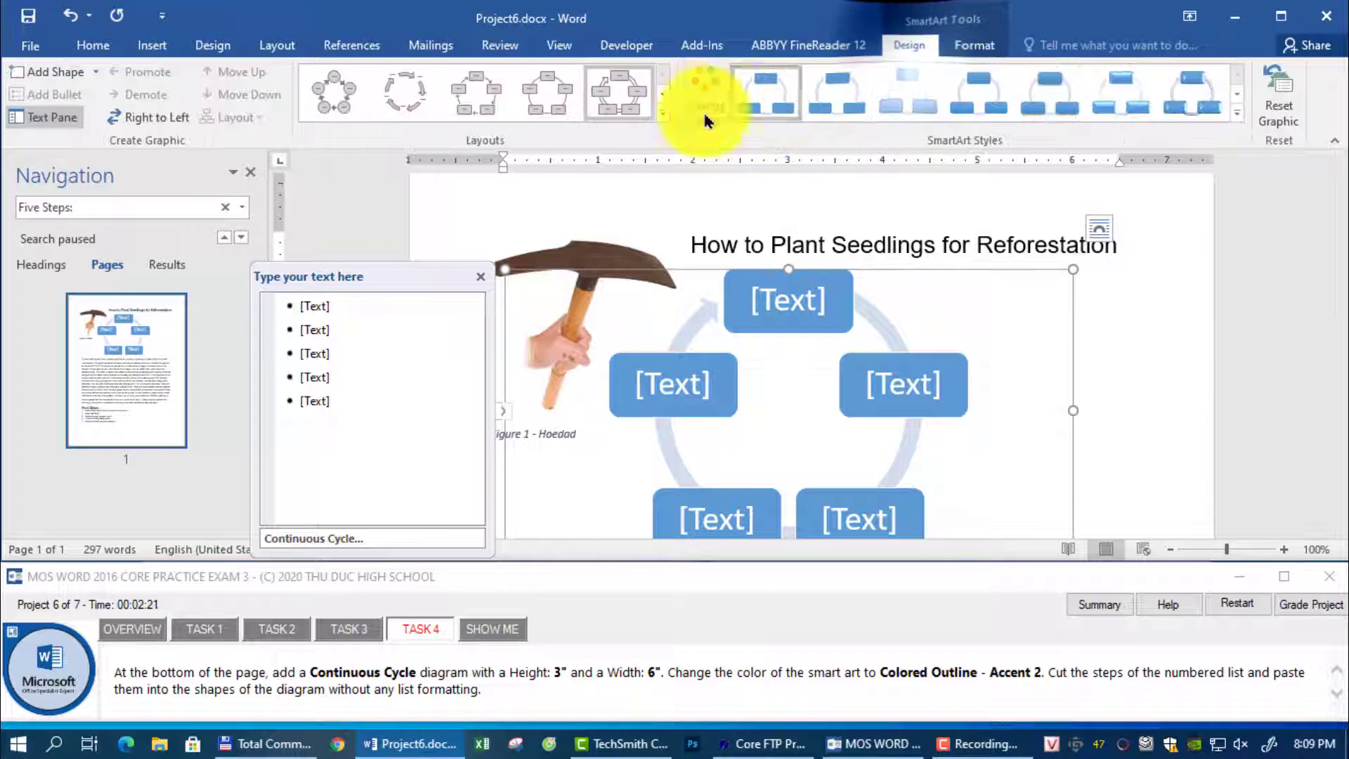
pyautogui.click(688, 104)
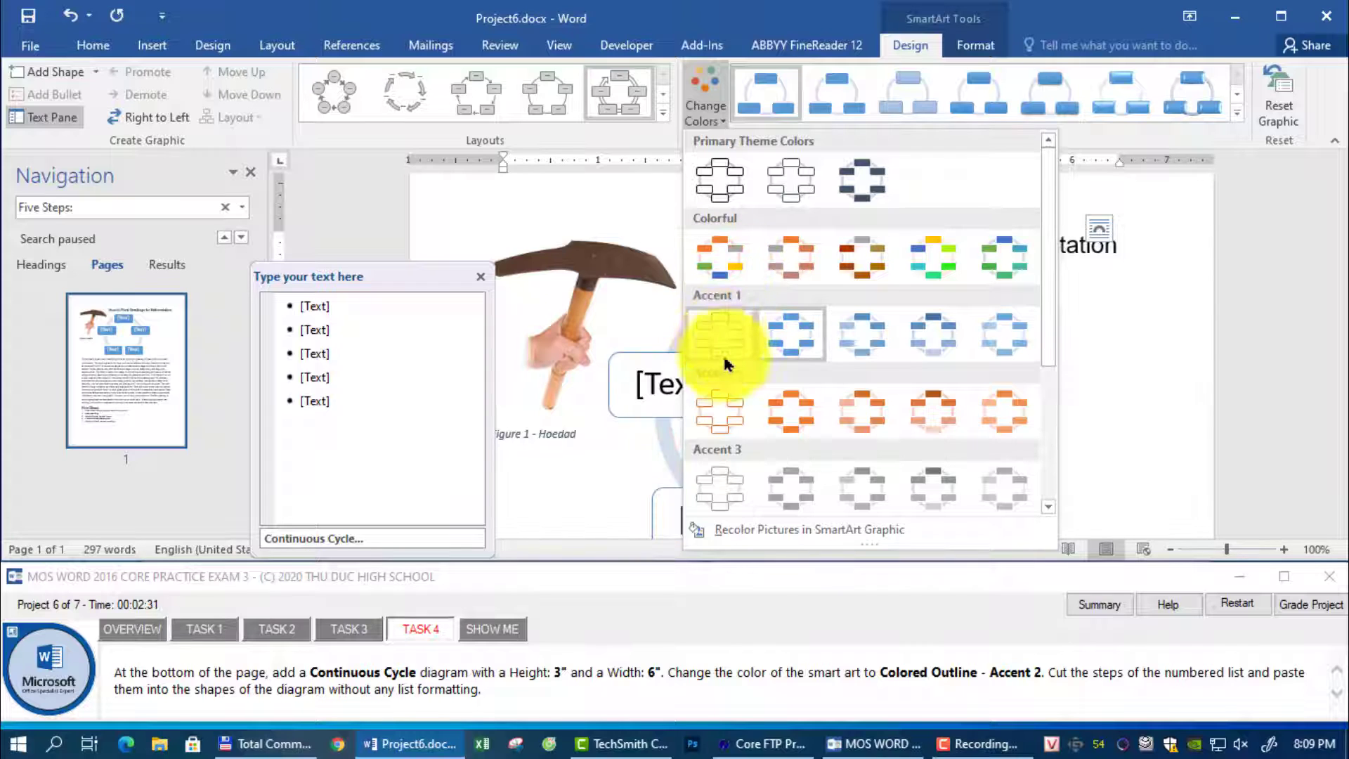
pyautogui.click(728, 414)
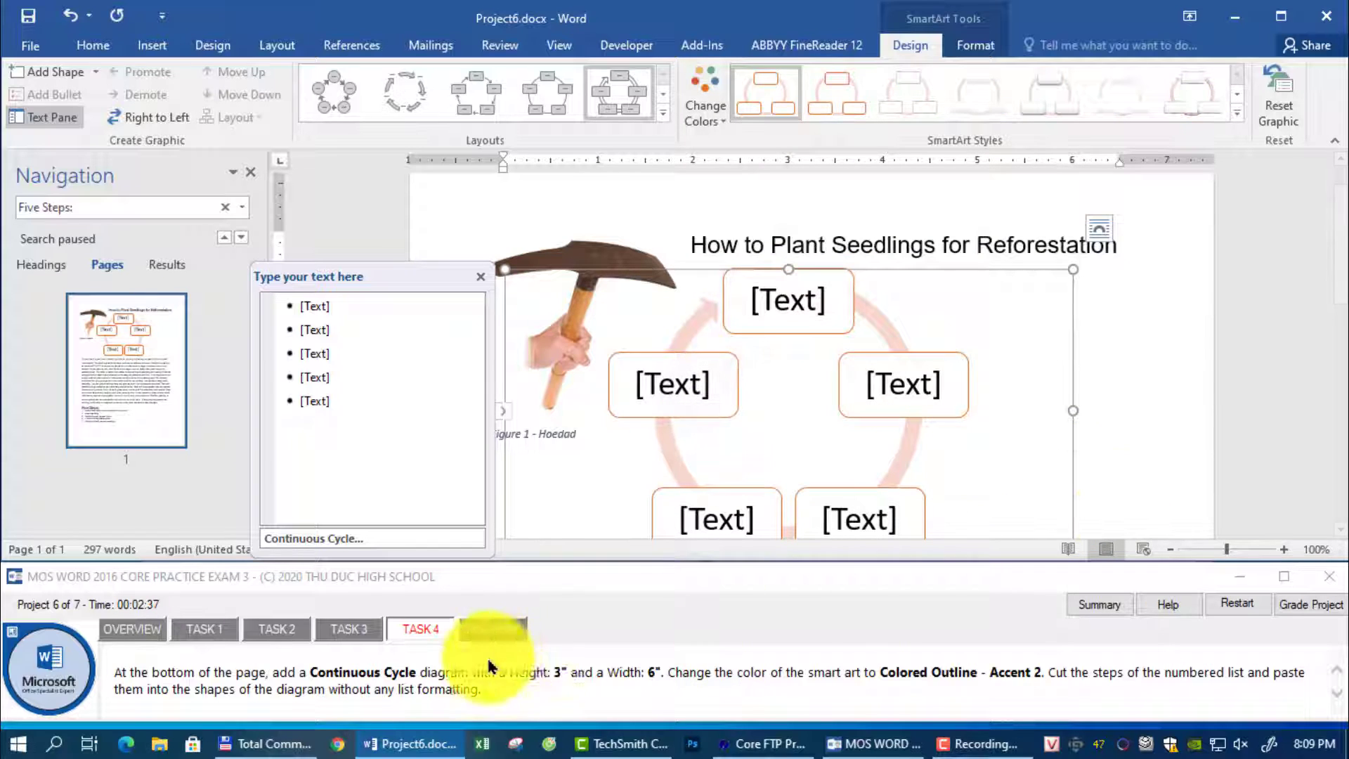
# - Submit Project 6 for grading and dismiss the document recovery list in Project 7
pyautogui.click(1306, 604)
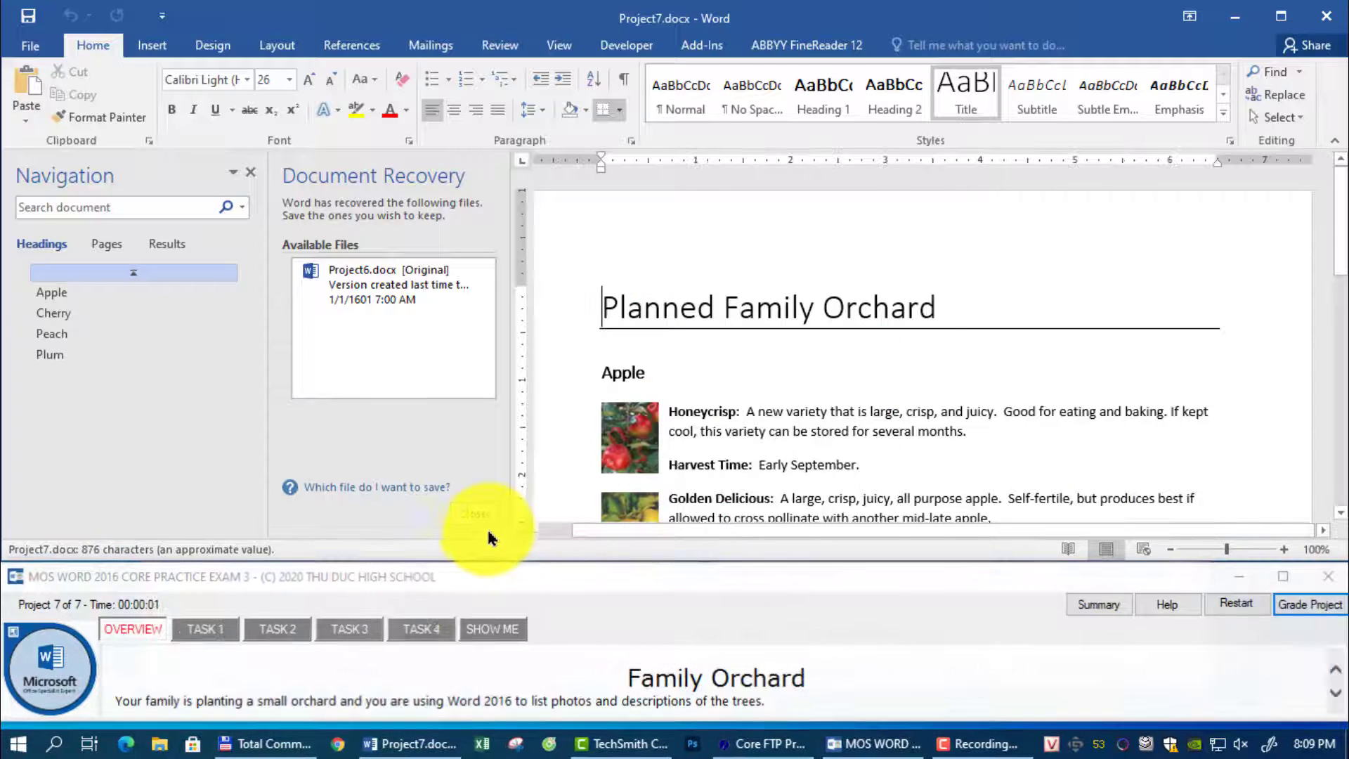
pyautogui.click(460, 515)
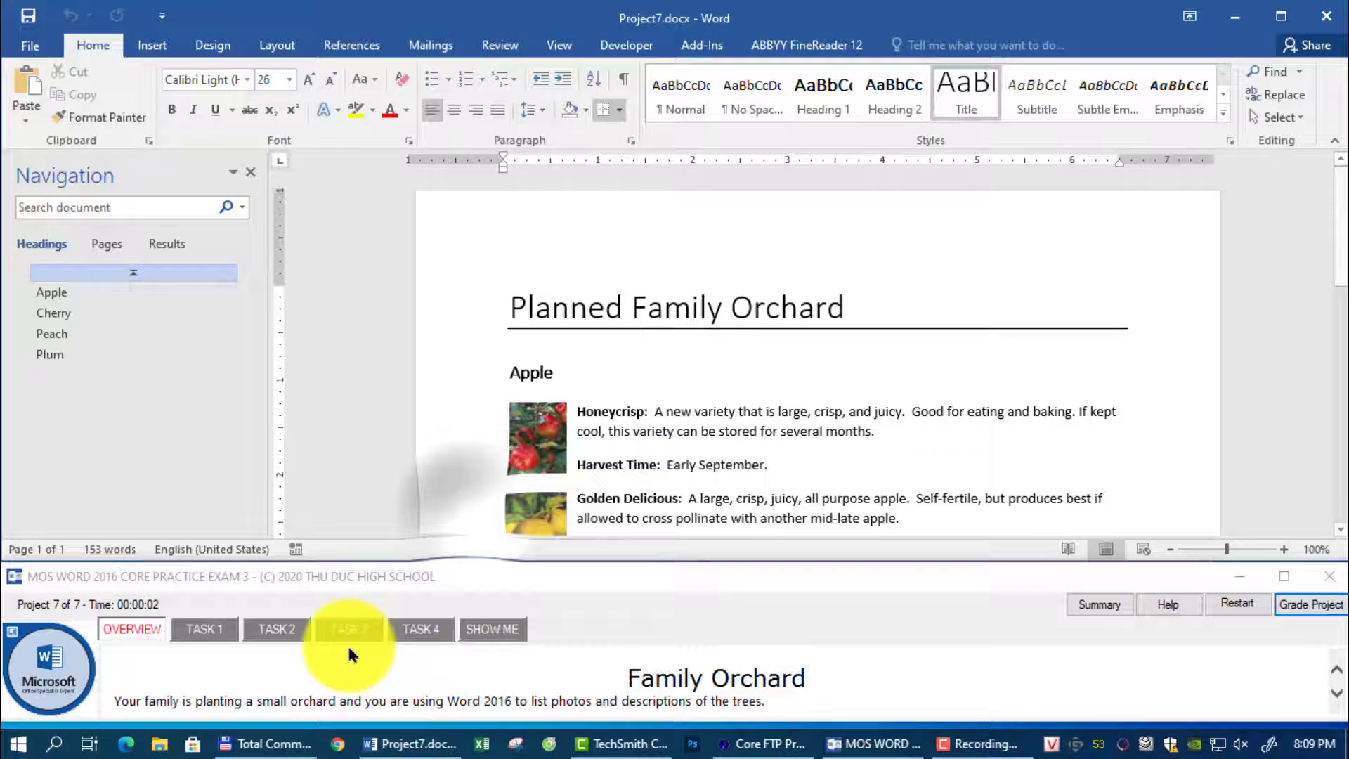
# - Show task 1 and apply the Preset 1 picture effect to the Honeycrisp apple photo
pyautogui.click(206, 627)
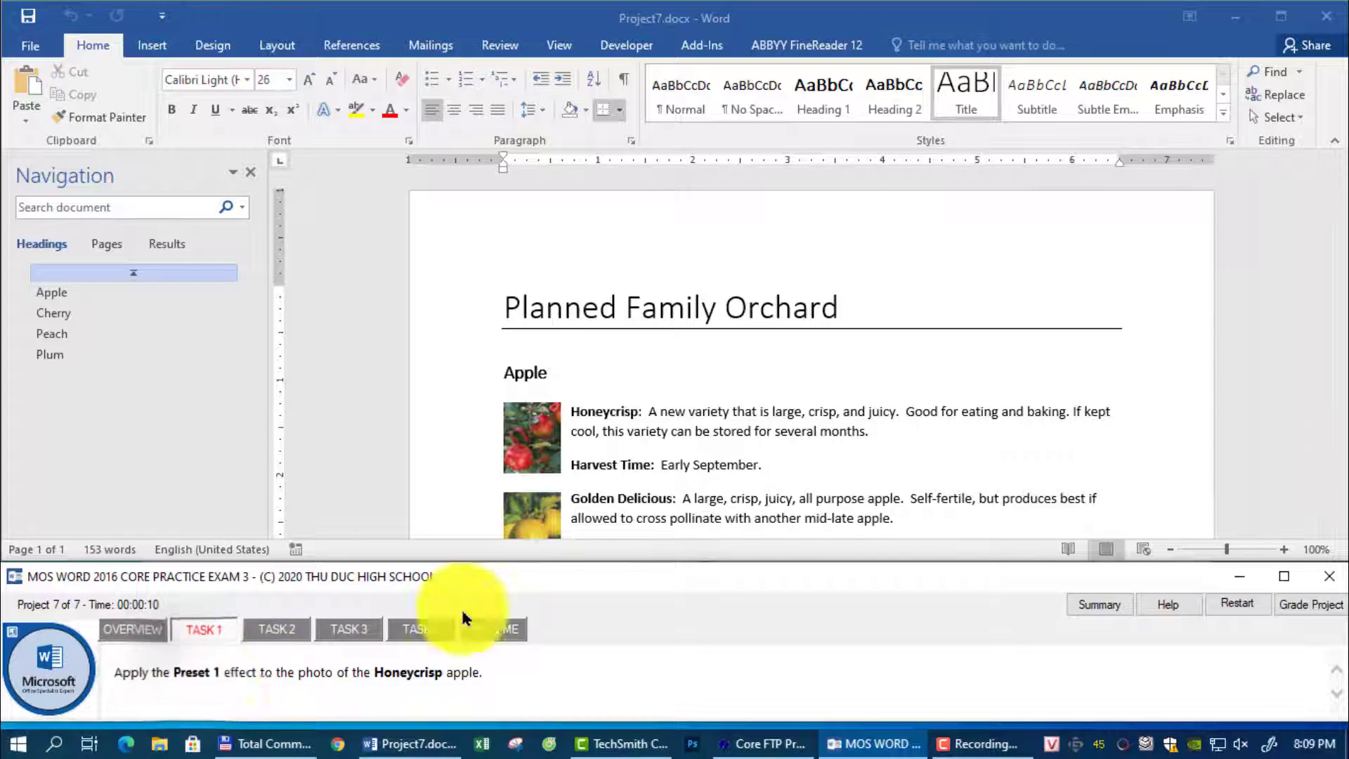
pyautogui.click(537, 433)
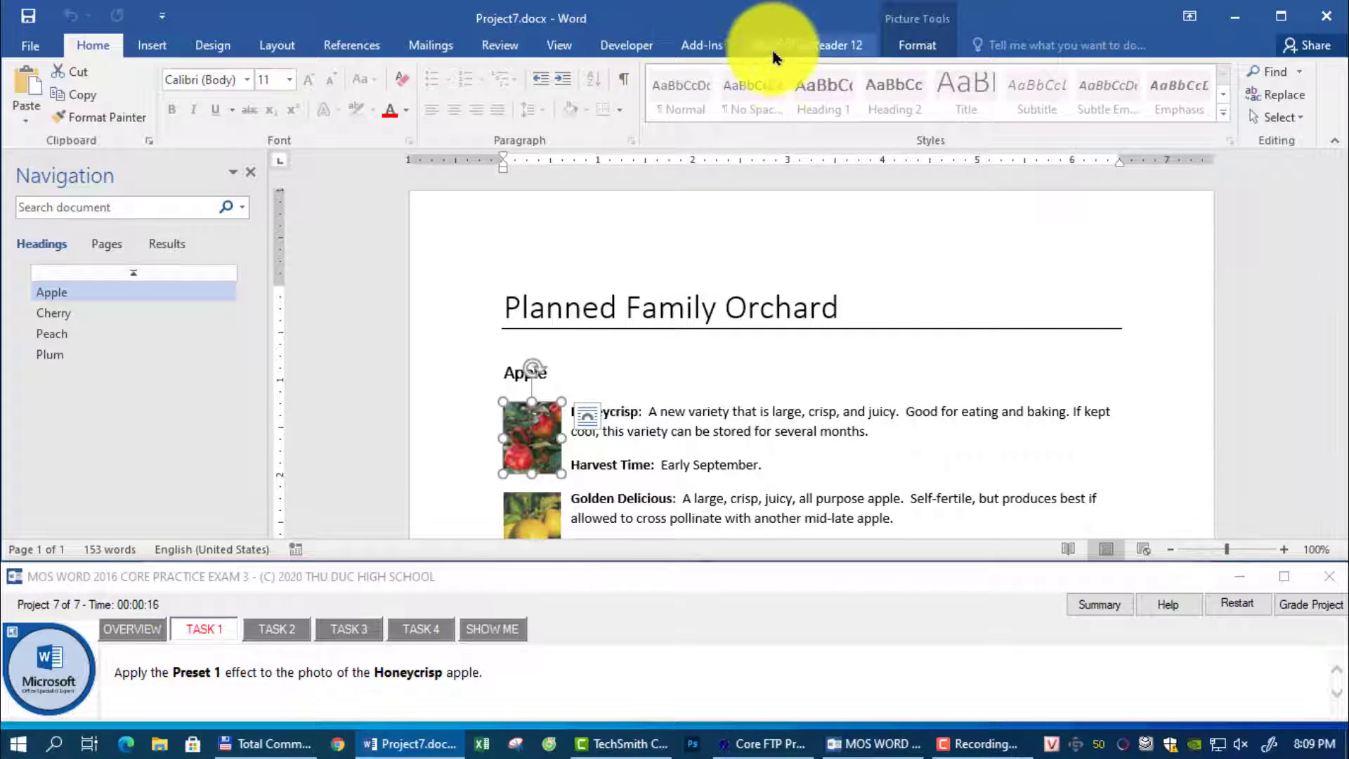
pyautogui.click(910, 44)
pyautogui.click(836, 93)
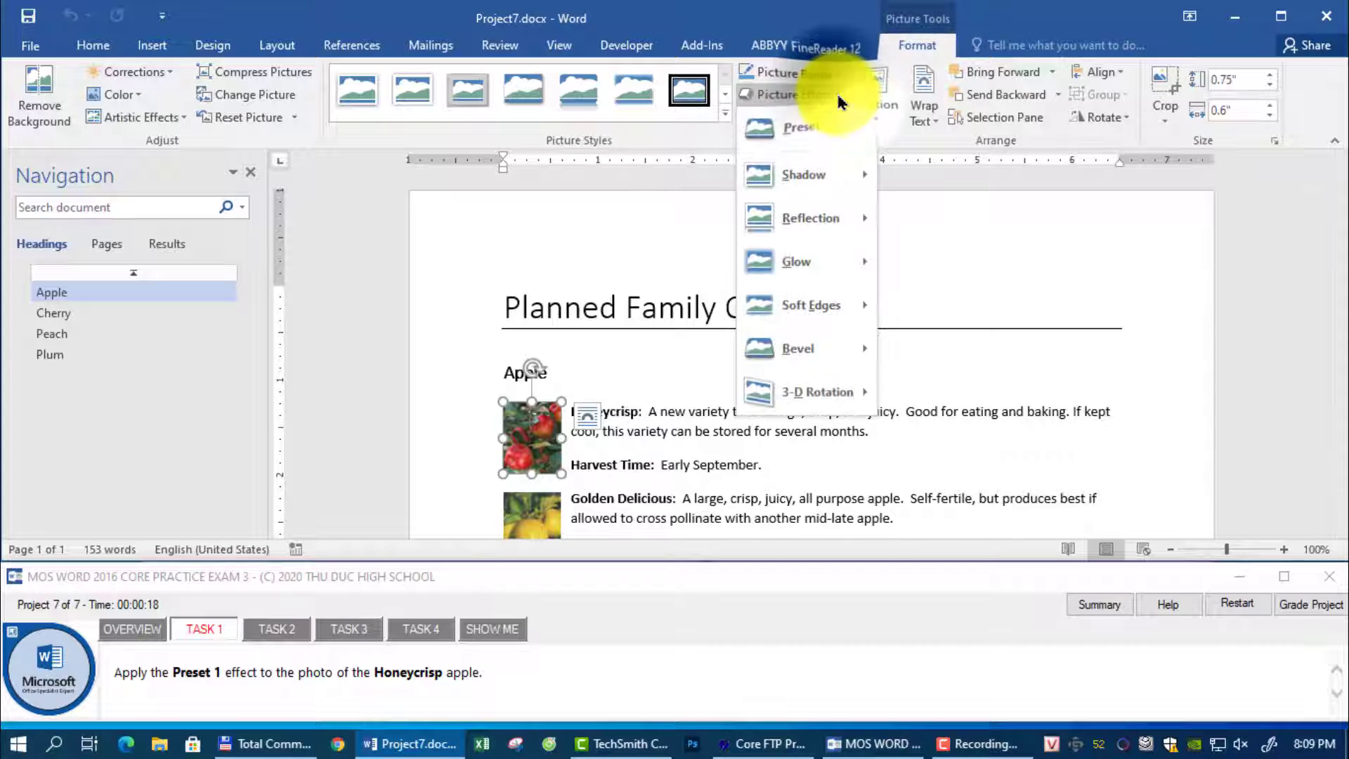
pyautogui.moveTo(836, 130)
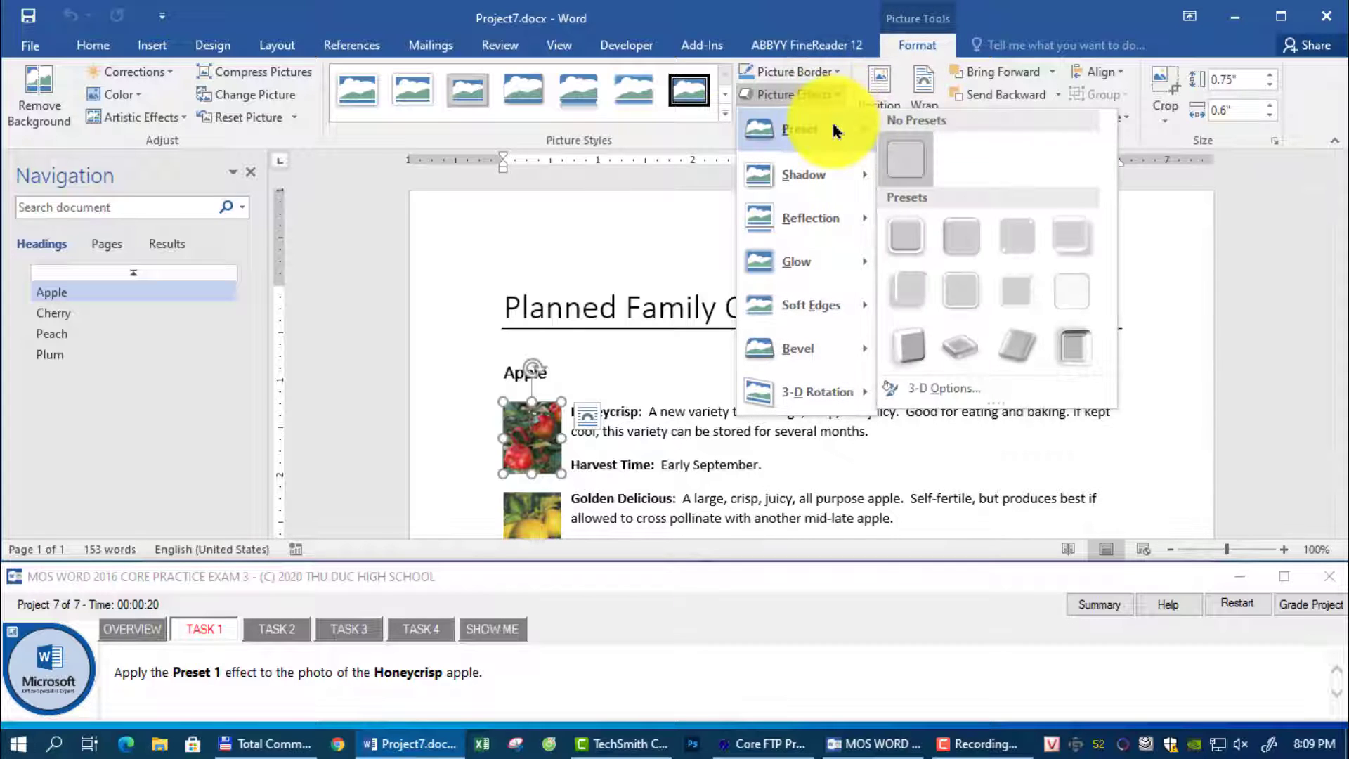
pyautogui.click(906, 238)
pyautogui.click(794, 417)
pyautogui.scroll(-2, 788, 422)
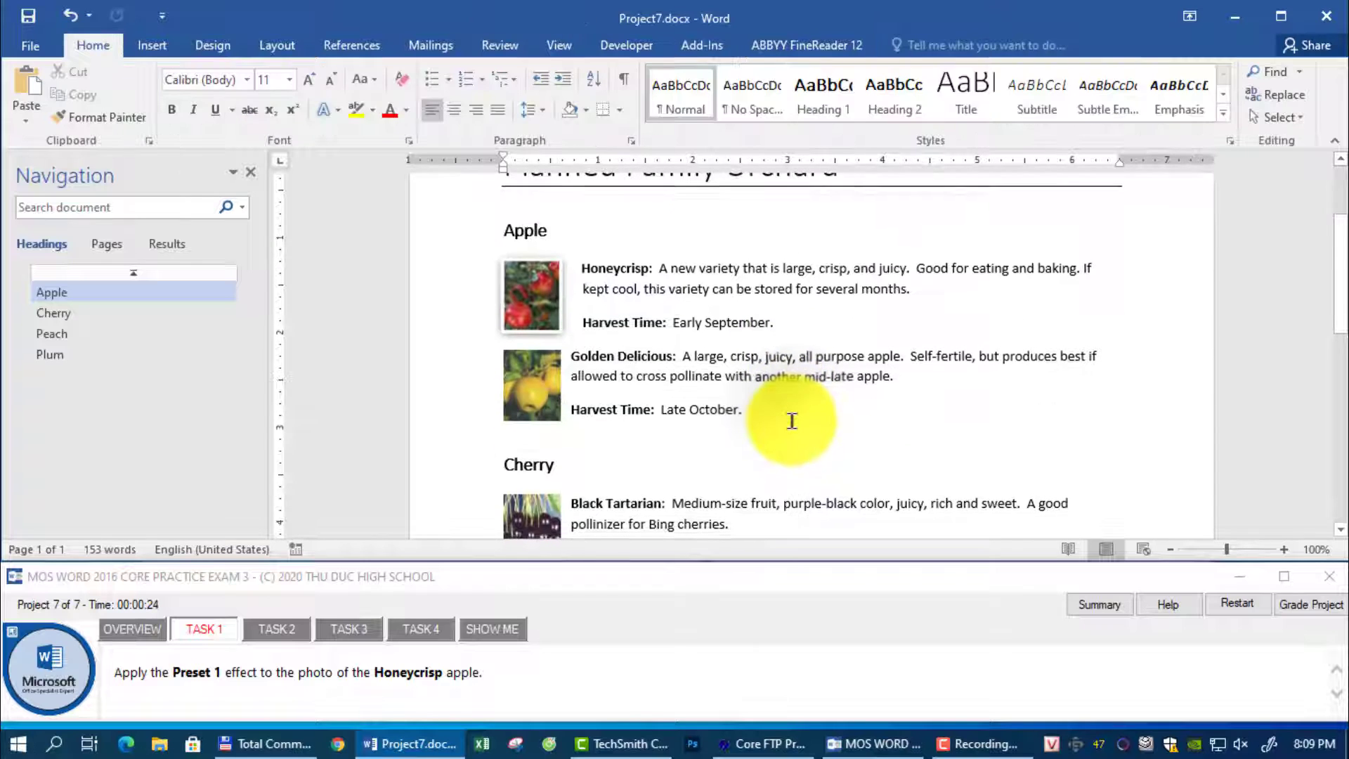
# - Show task 2 and give the Black Tartarian cherry photo a 3 pt Light Green picture border
pyautogui.click(281, 630)
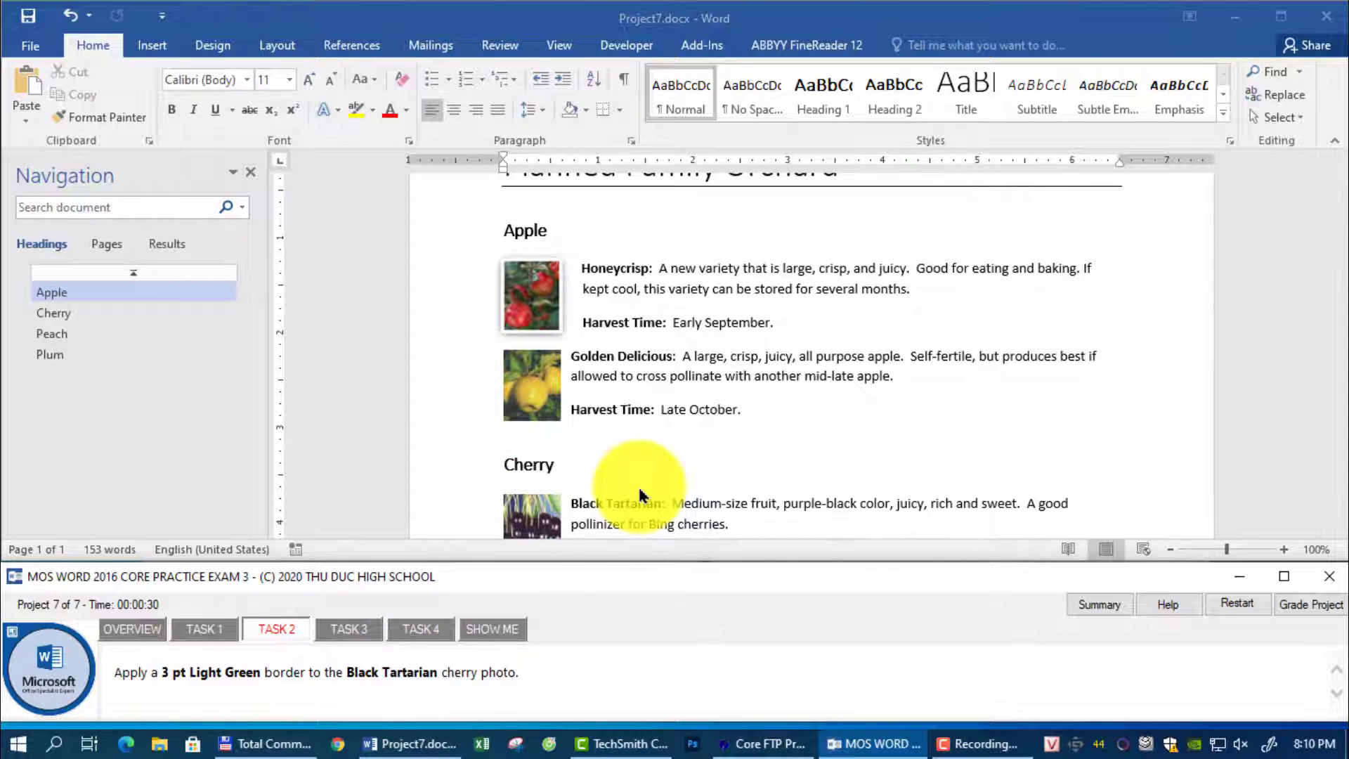
pyautogui.scroll(-1, 639, 494)
pyautogui.click(532, 475)
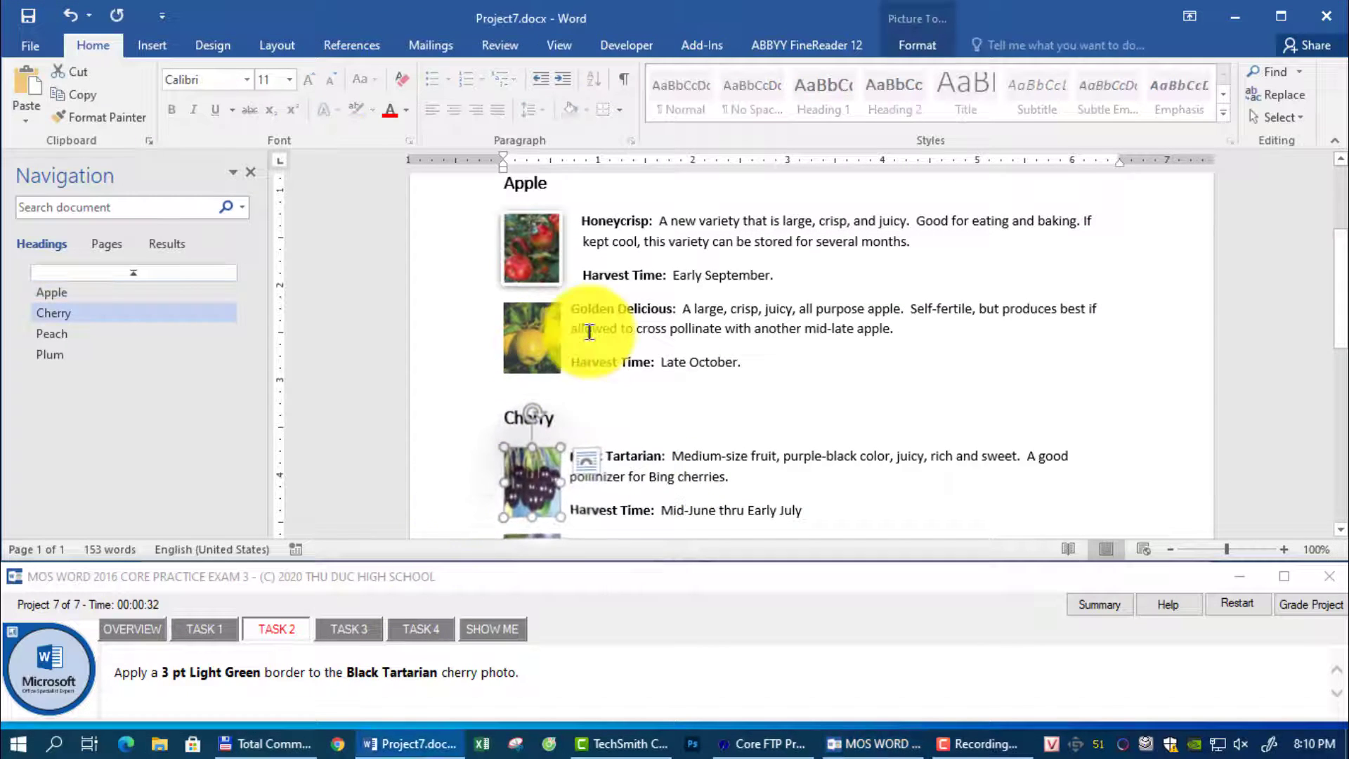
pyautogui.click(918, 47)
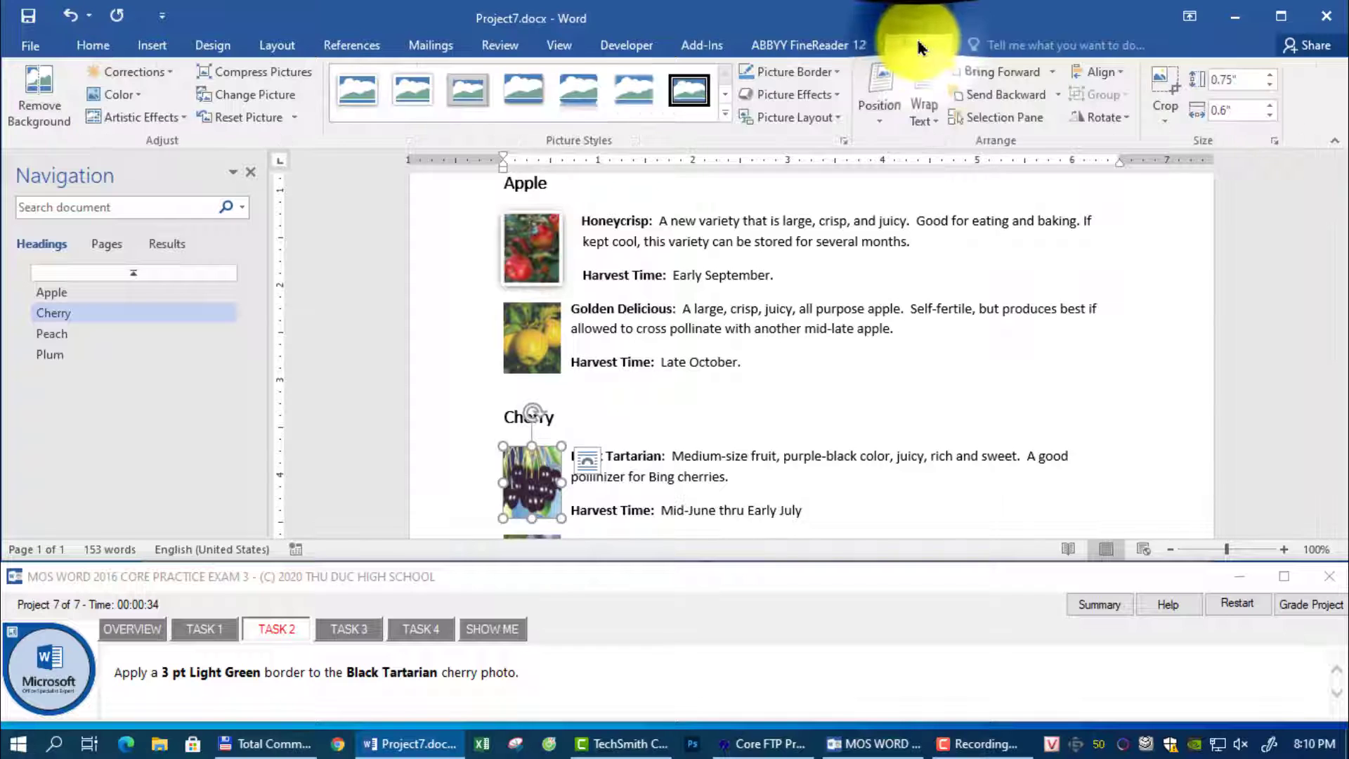
pyautogui.click(838, 70)
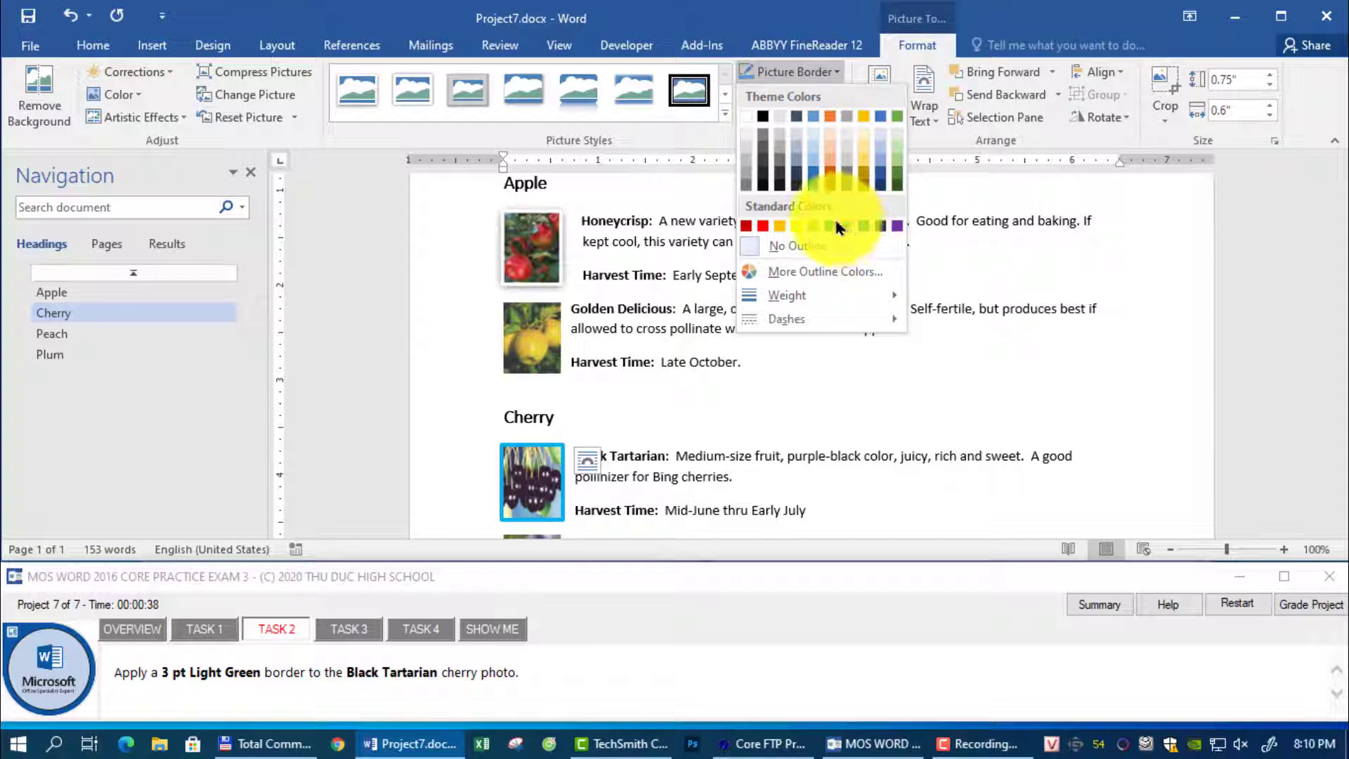
pyautogui.moveTo(840, 292)
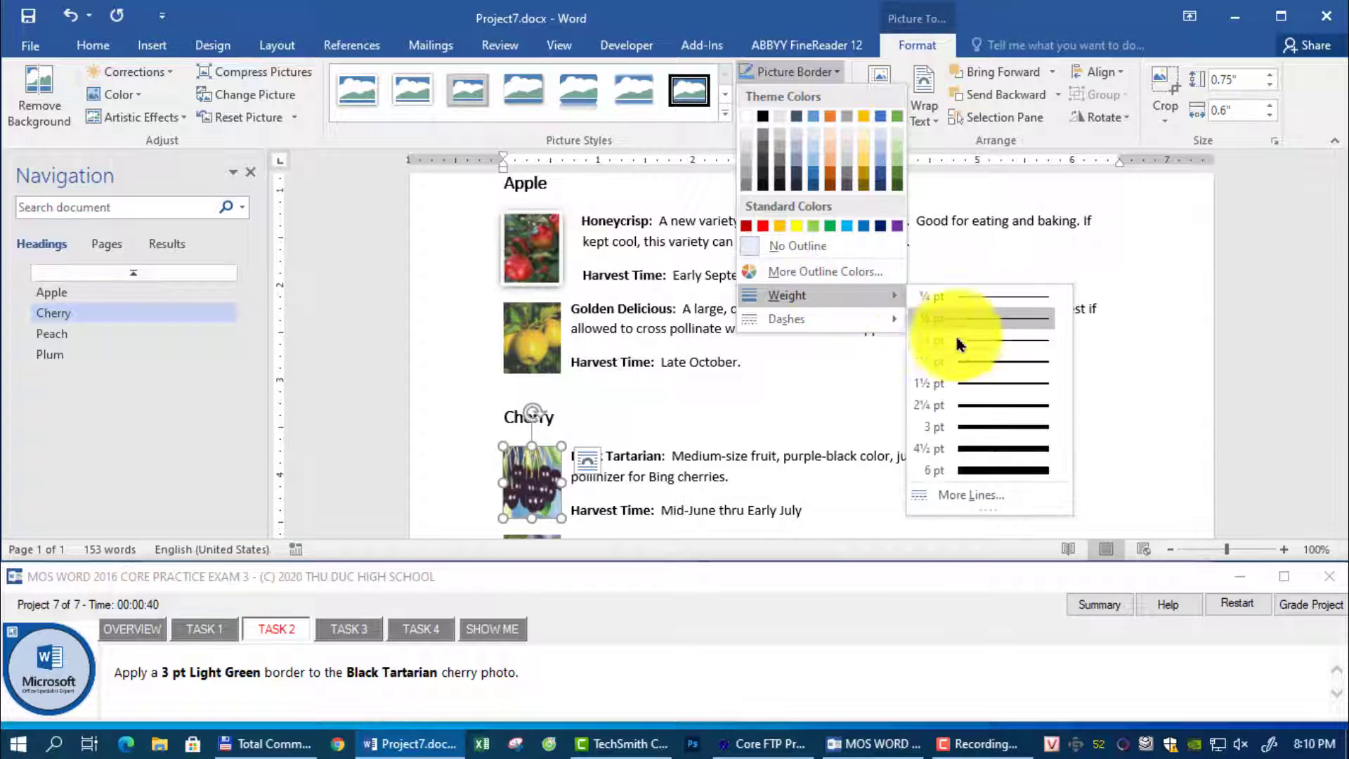
pyautogui.click(942, 427)
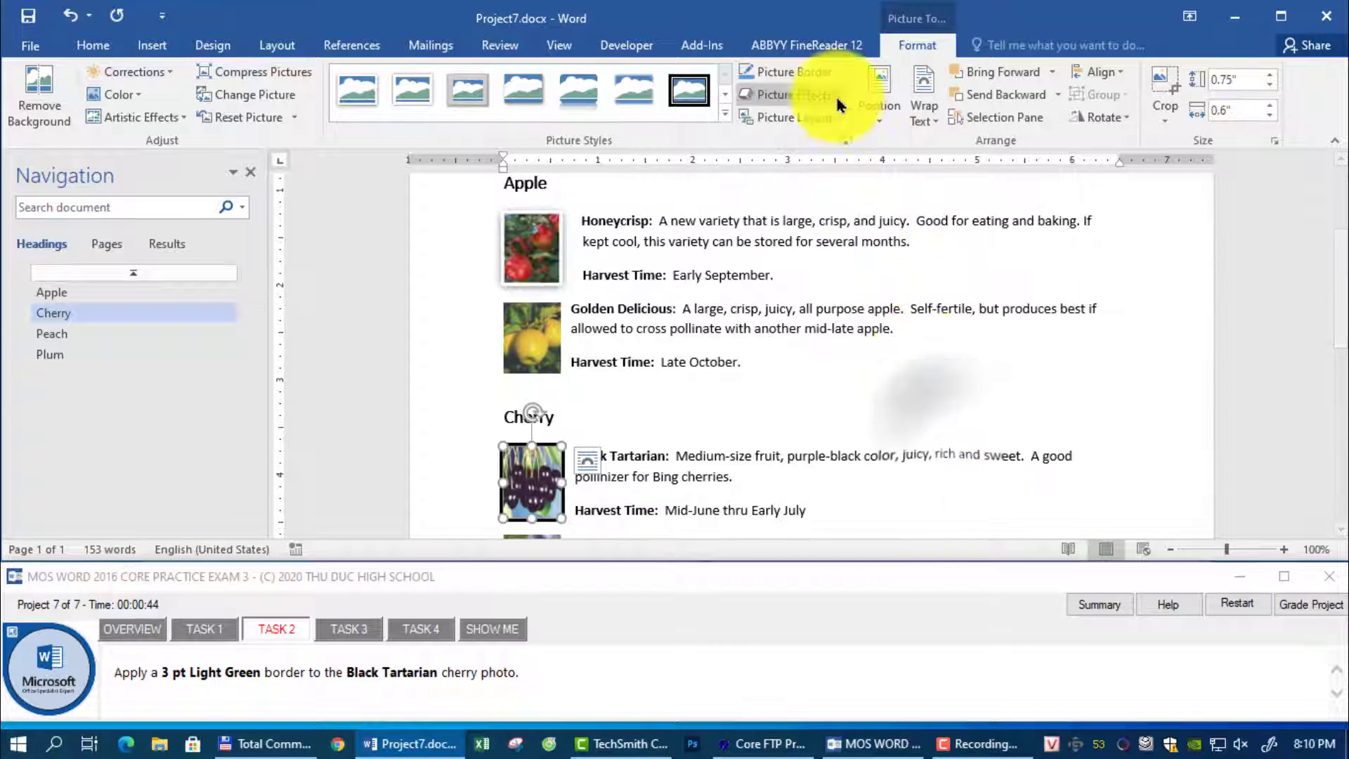
pyautogui.click(835, 72)
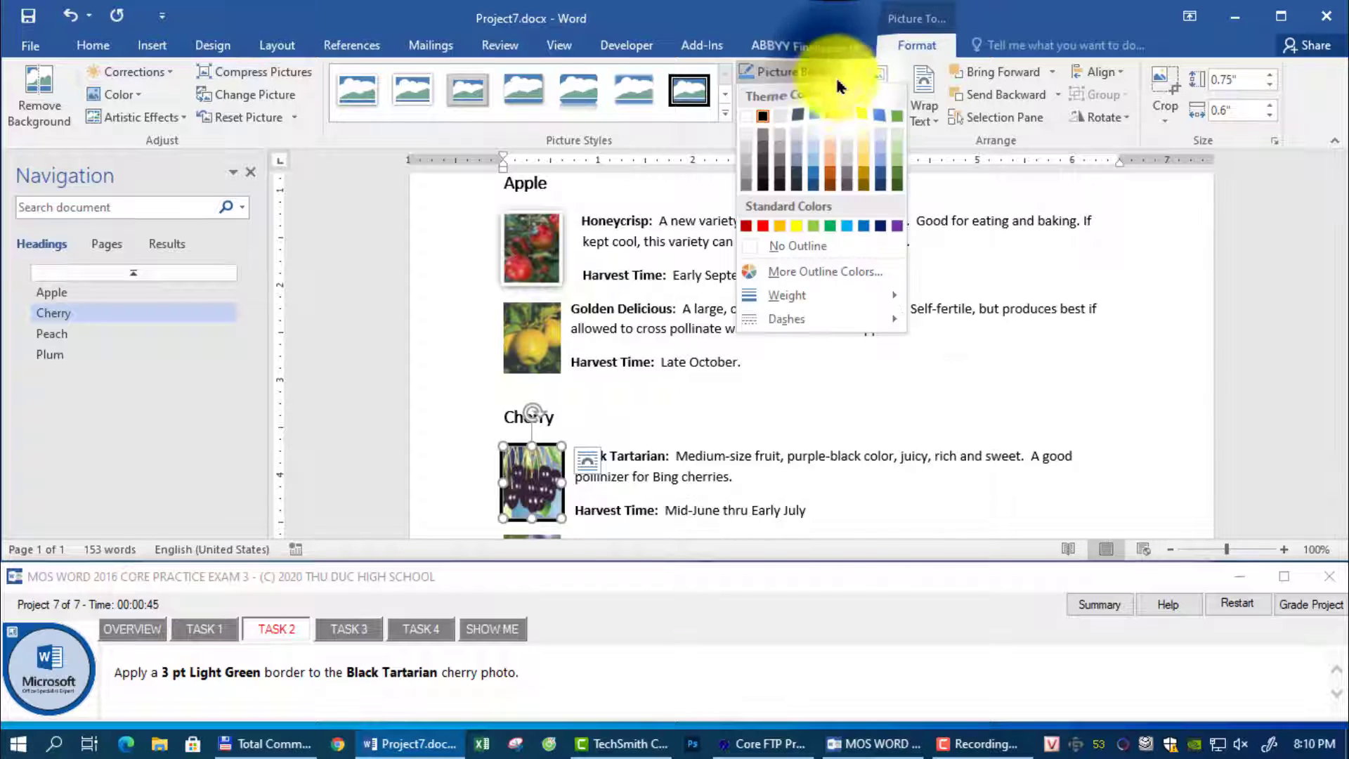
pyautogui.click(815, 225)
pyautogui.click(815, 347)
pyautogui.scroll(-4, 815, 347)
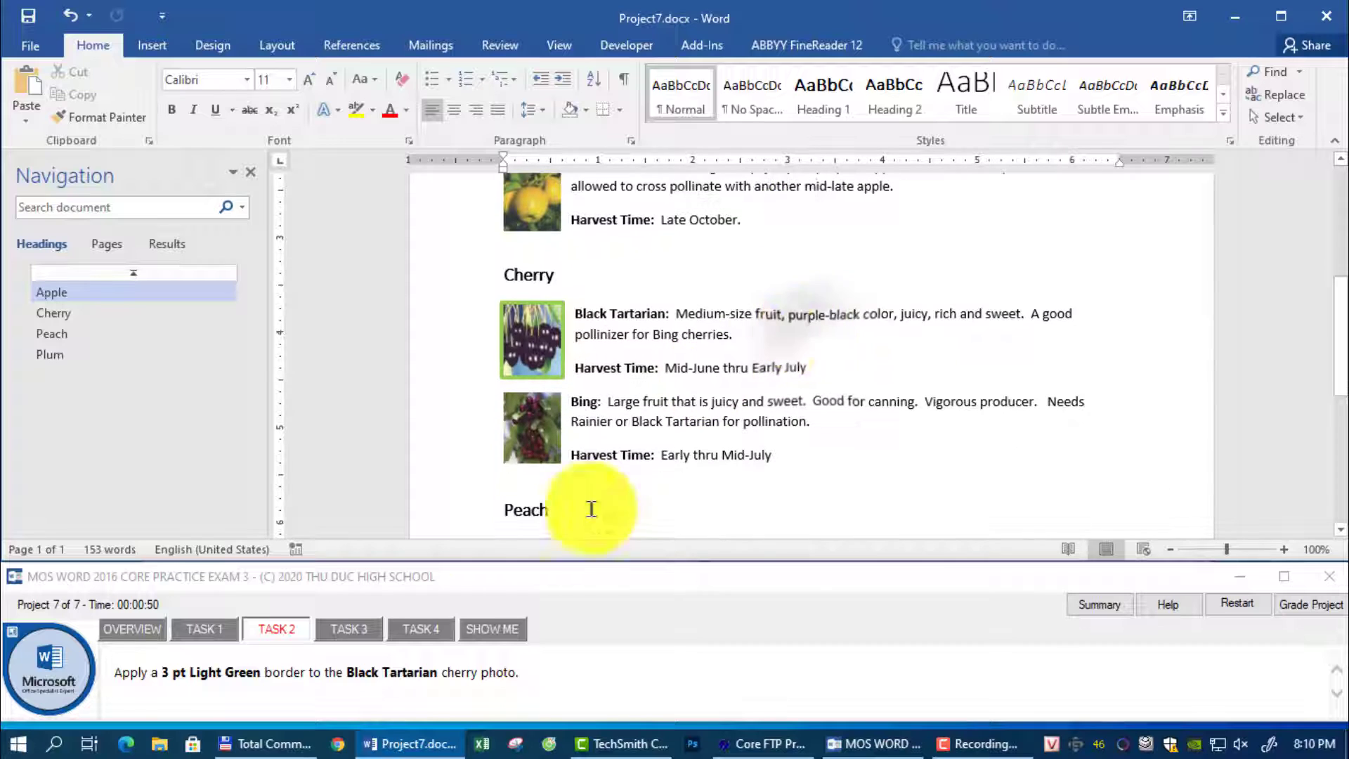
# - Show task 3 and apply the Bevel Rectangle picture style to the peach photo
pyautogui.click(351, 628)
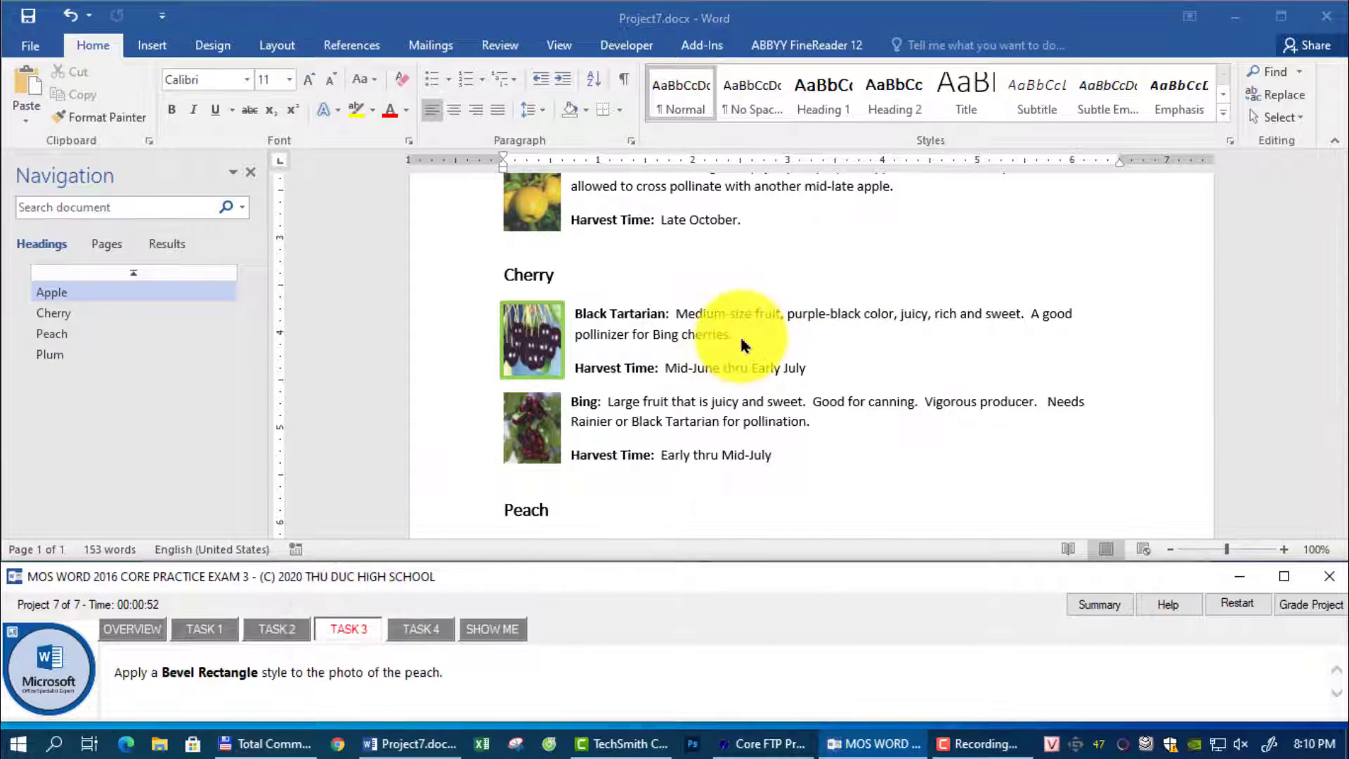
pyautogui.scroll(-6, 739, 335)
pyautogui.click(529, 335)
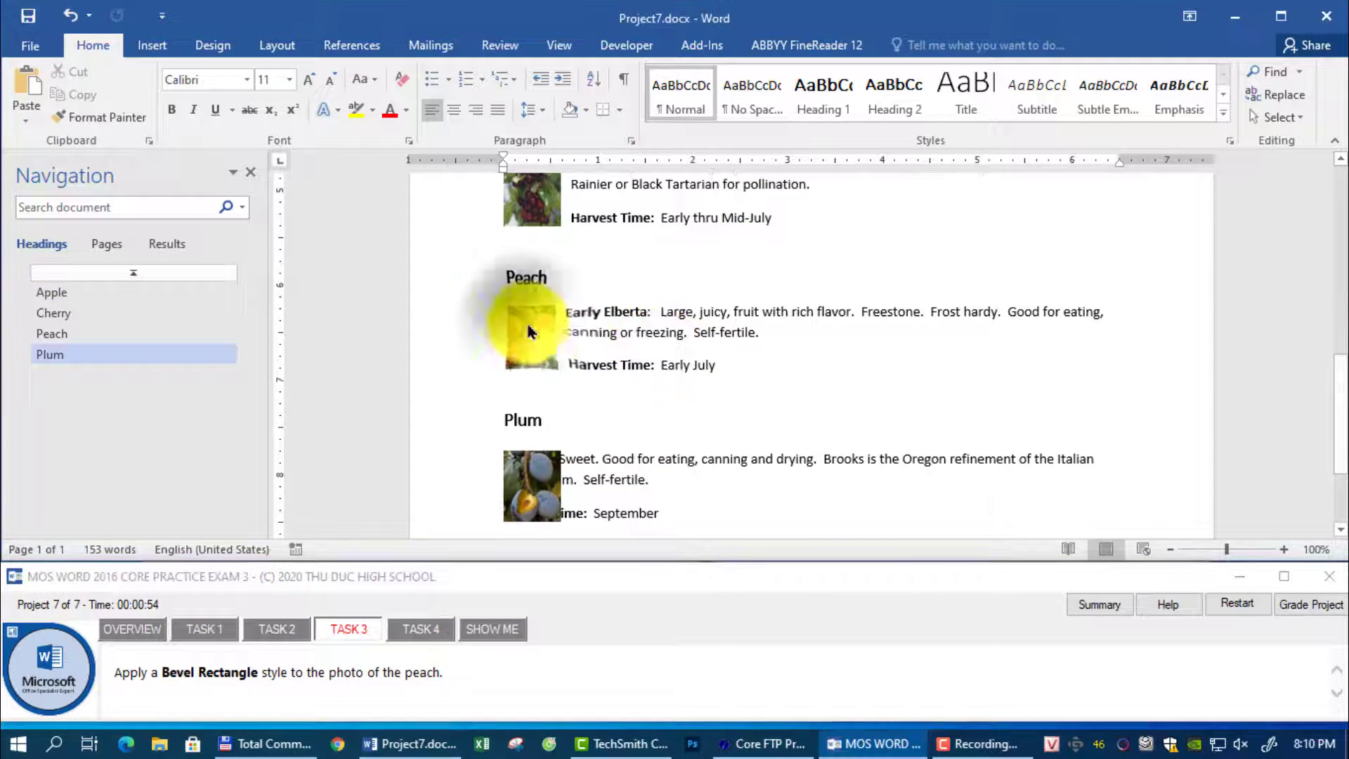
pyautogui.click(529, 335)
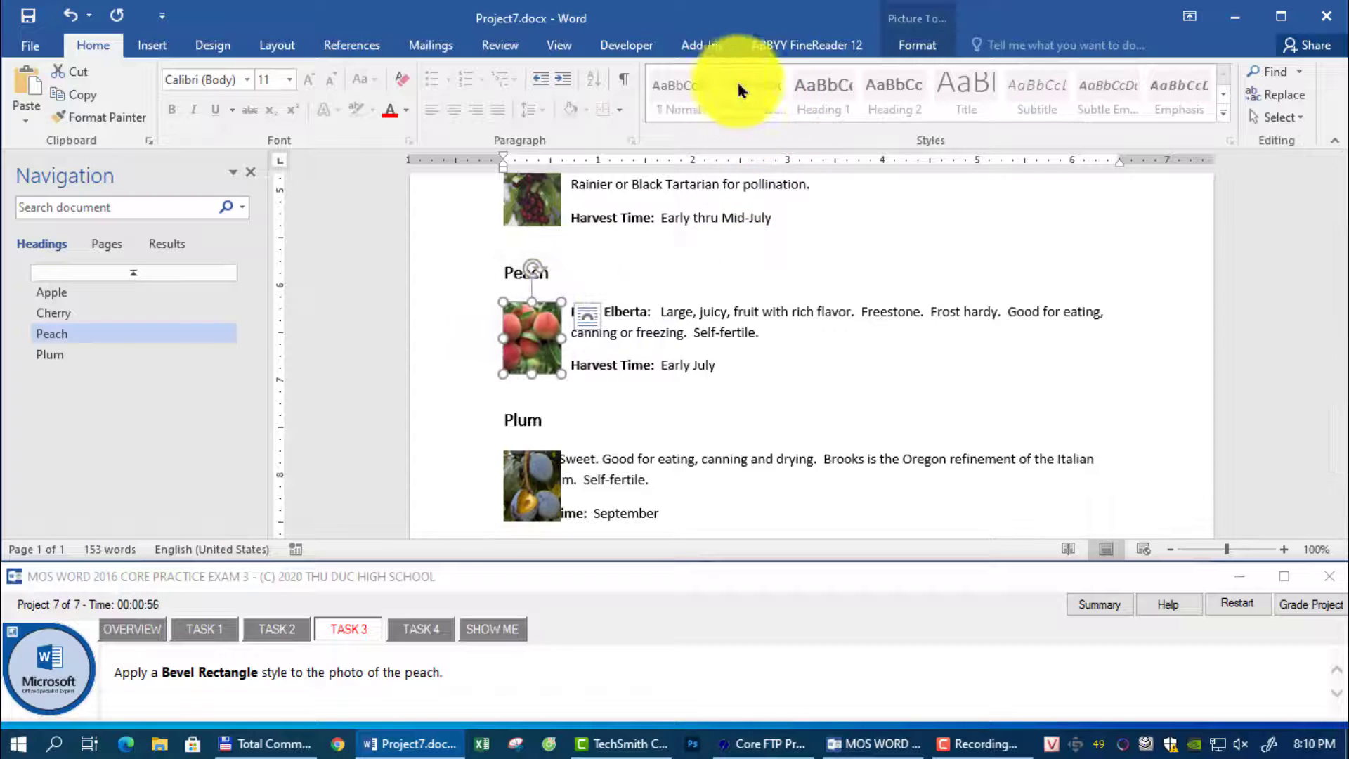
pyautogui.click(913, 45)
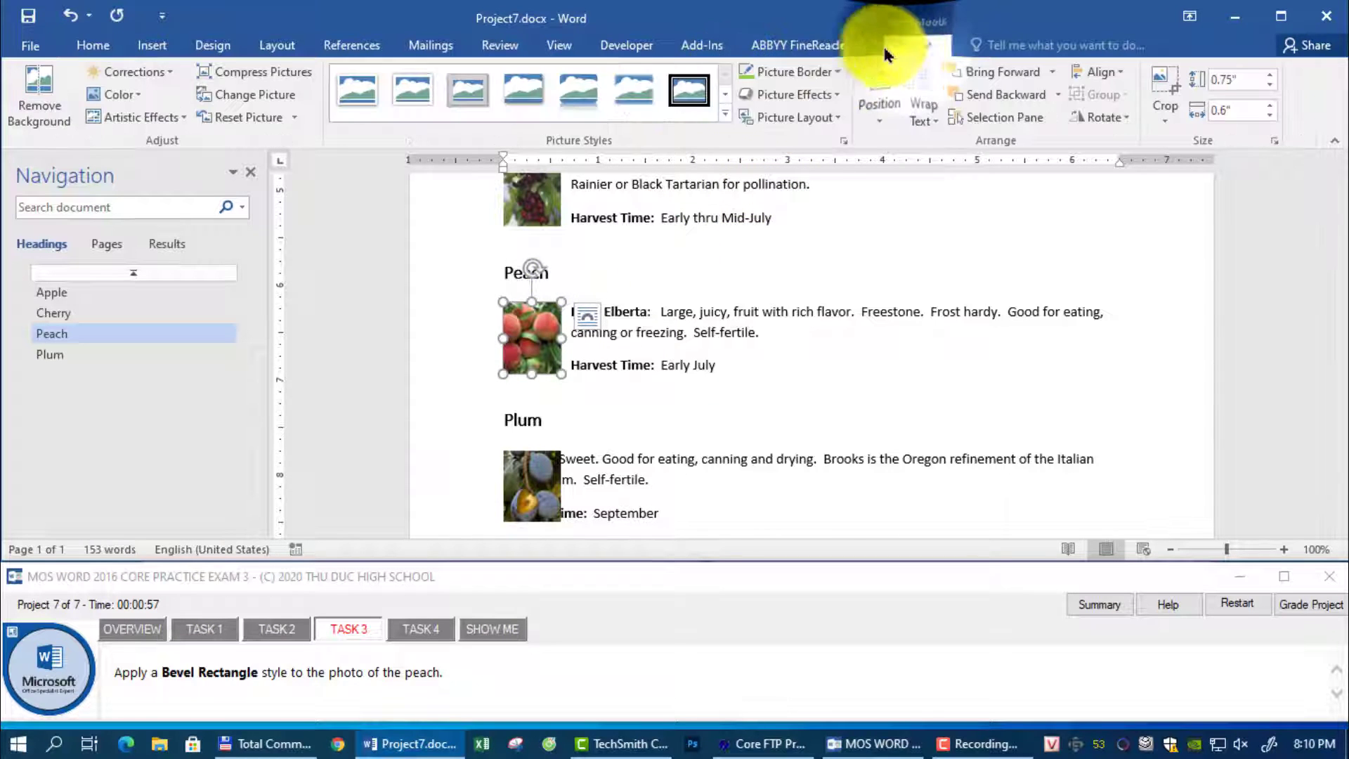
pyautogui.click(721, 111)
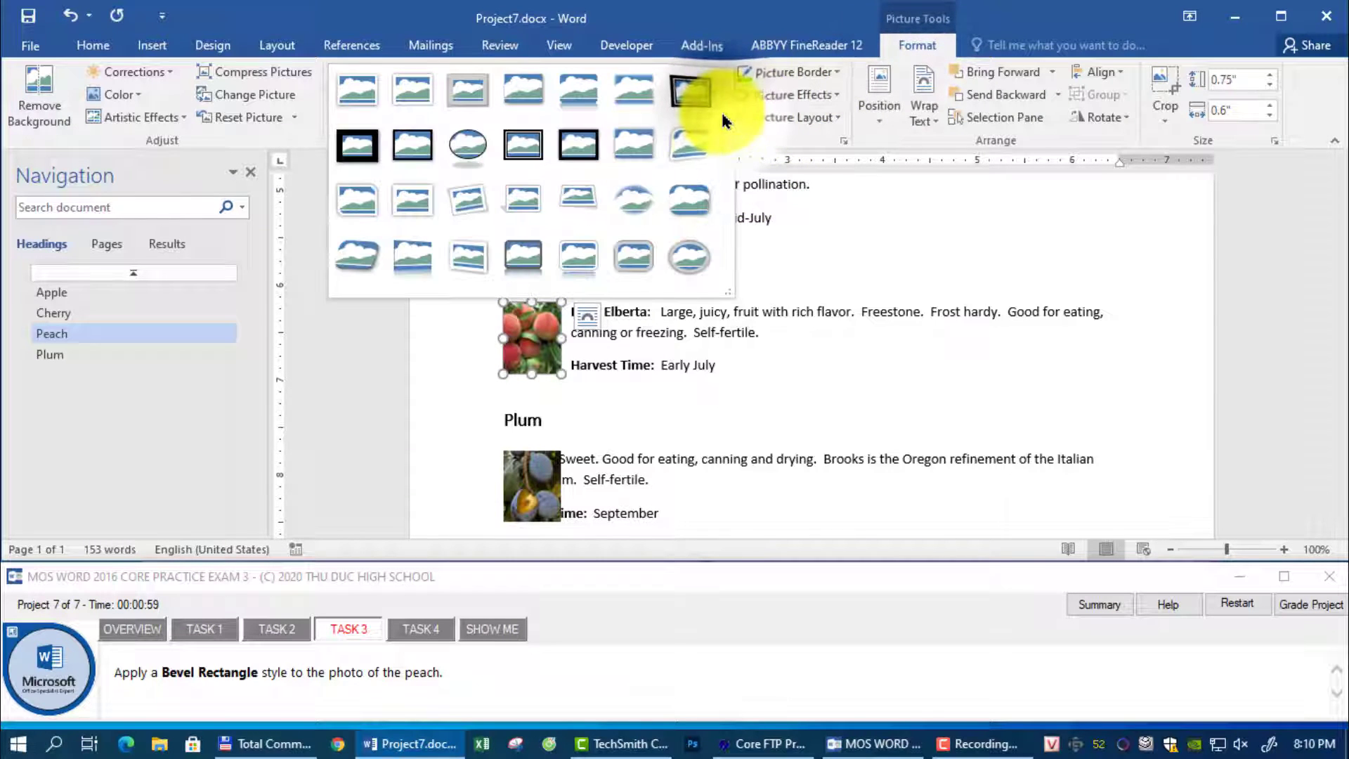
pyautogui.click(691, 206)
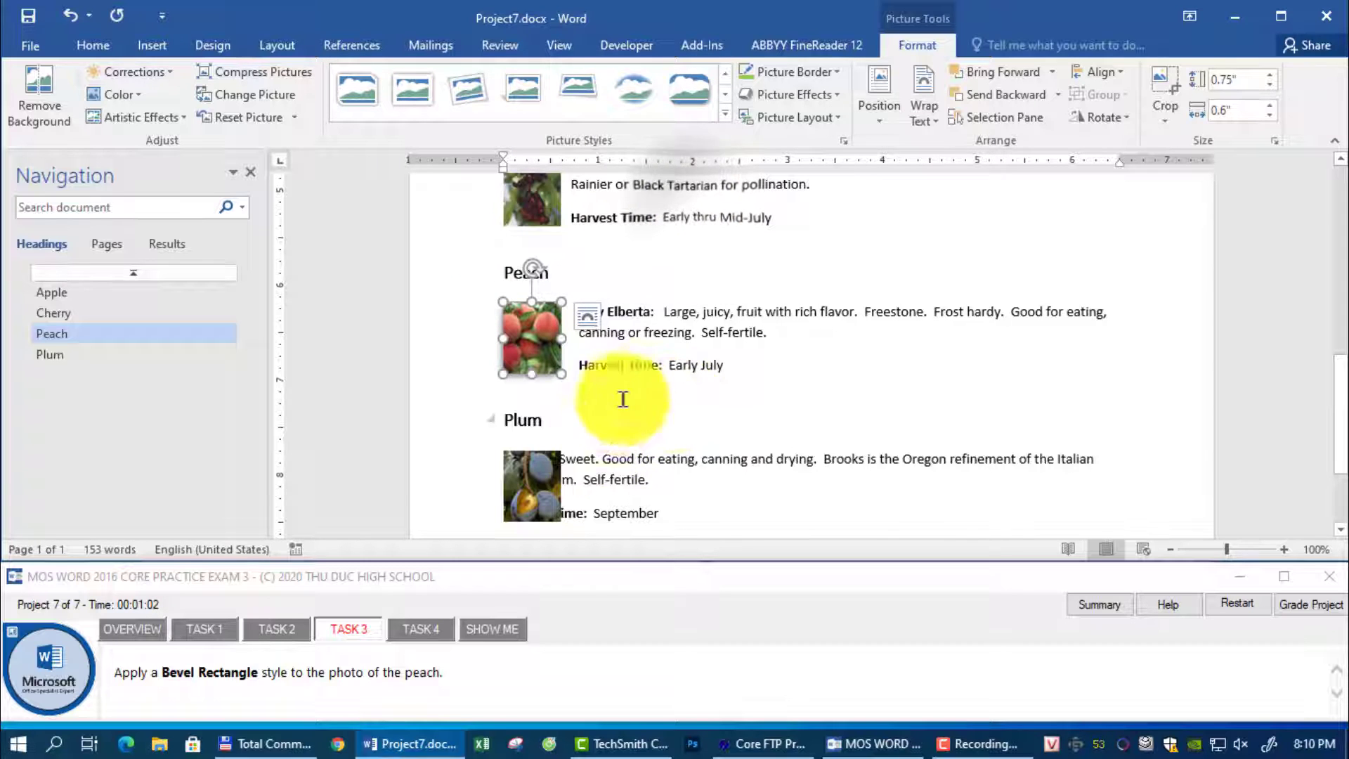
# - Show task 4 and apply Tight text wrapping to the plum photo
pyautogui.click(443, 625)
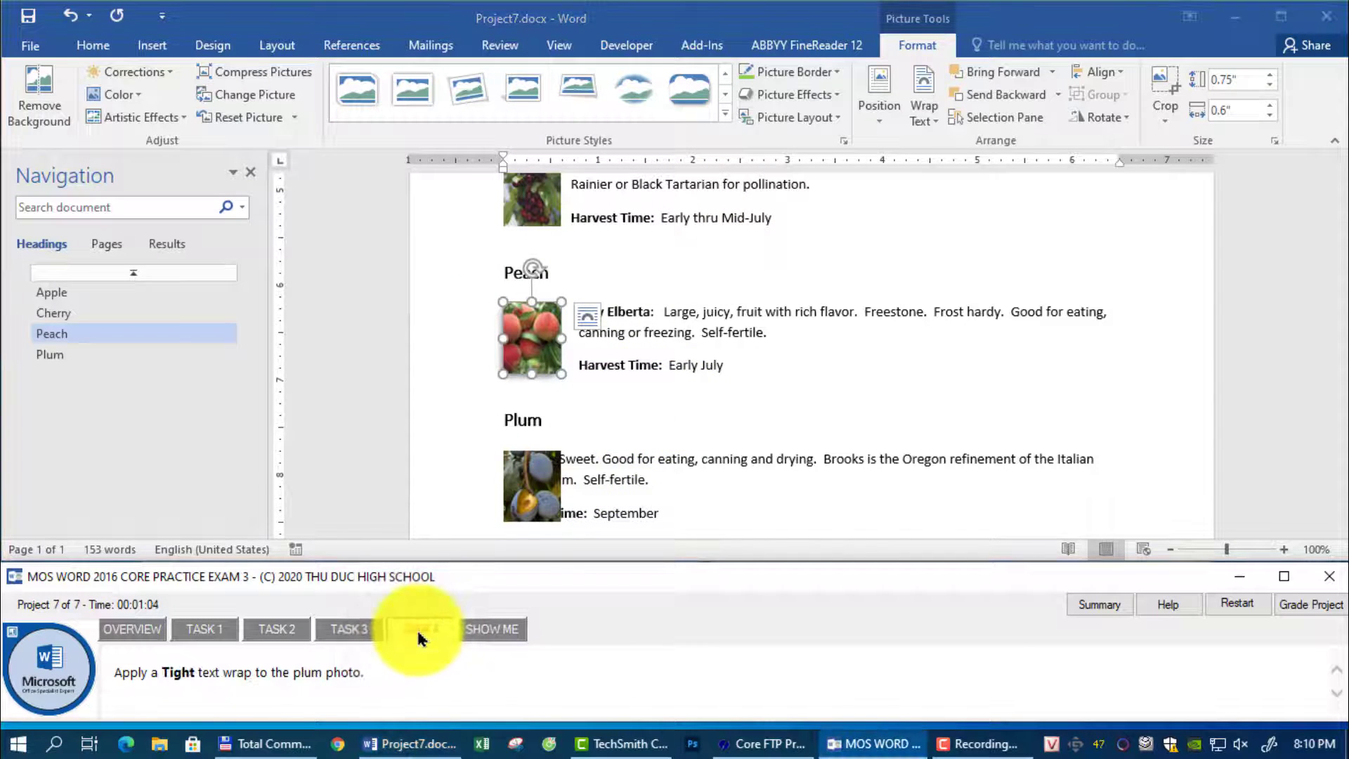
pyautogui.click(531, 480)
pyautogui.click(531, 480)
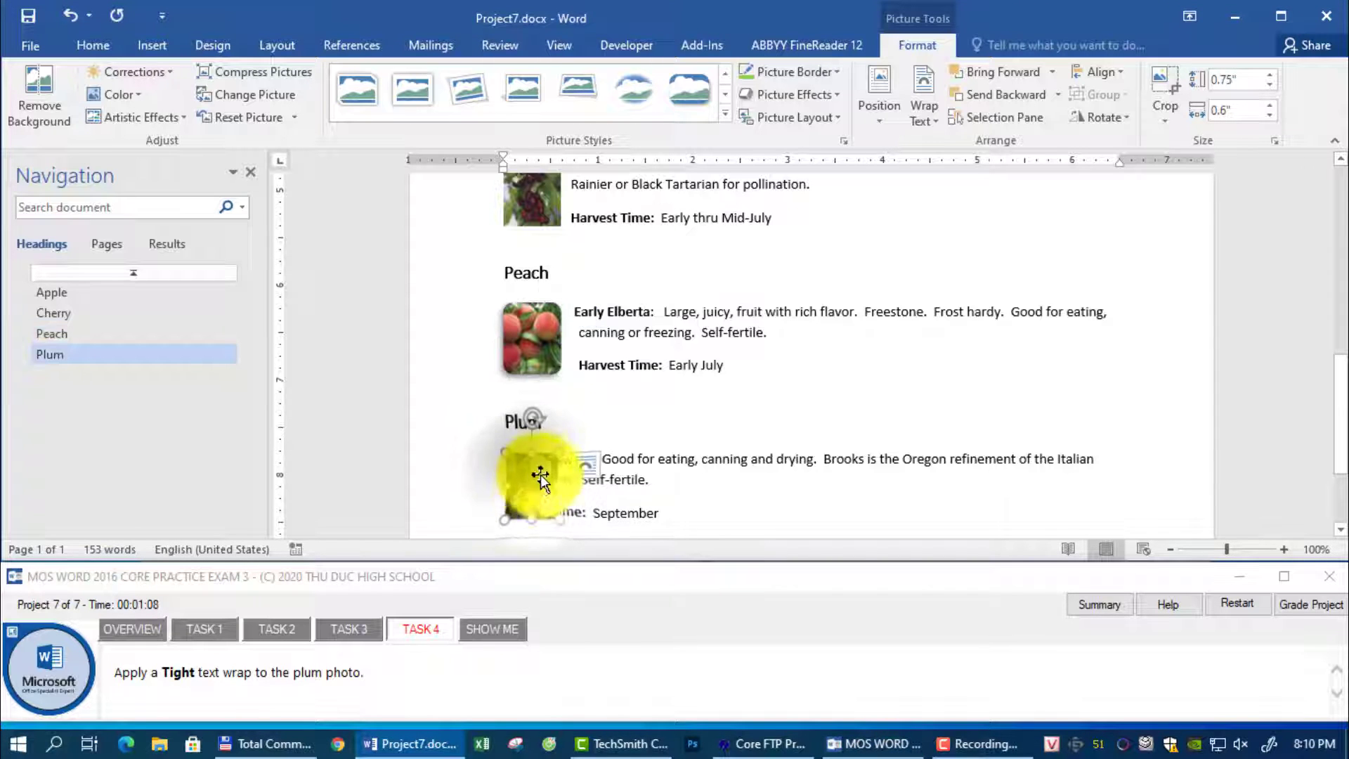
pyautogui.click(590, 462)
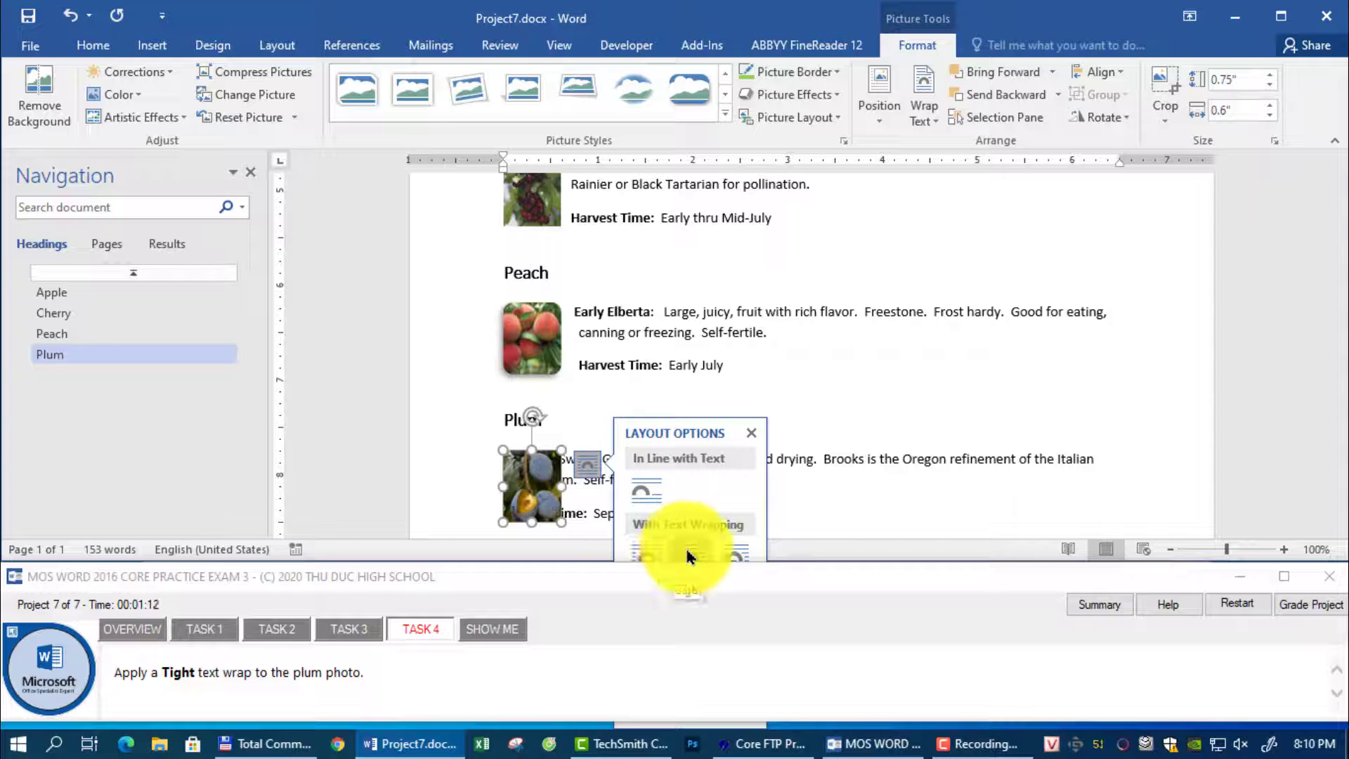
pyautogui.click(686, 554)
pyautogui.click(782, 504)
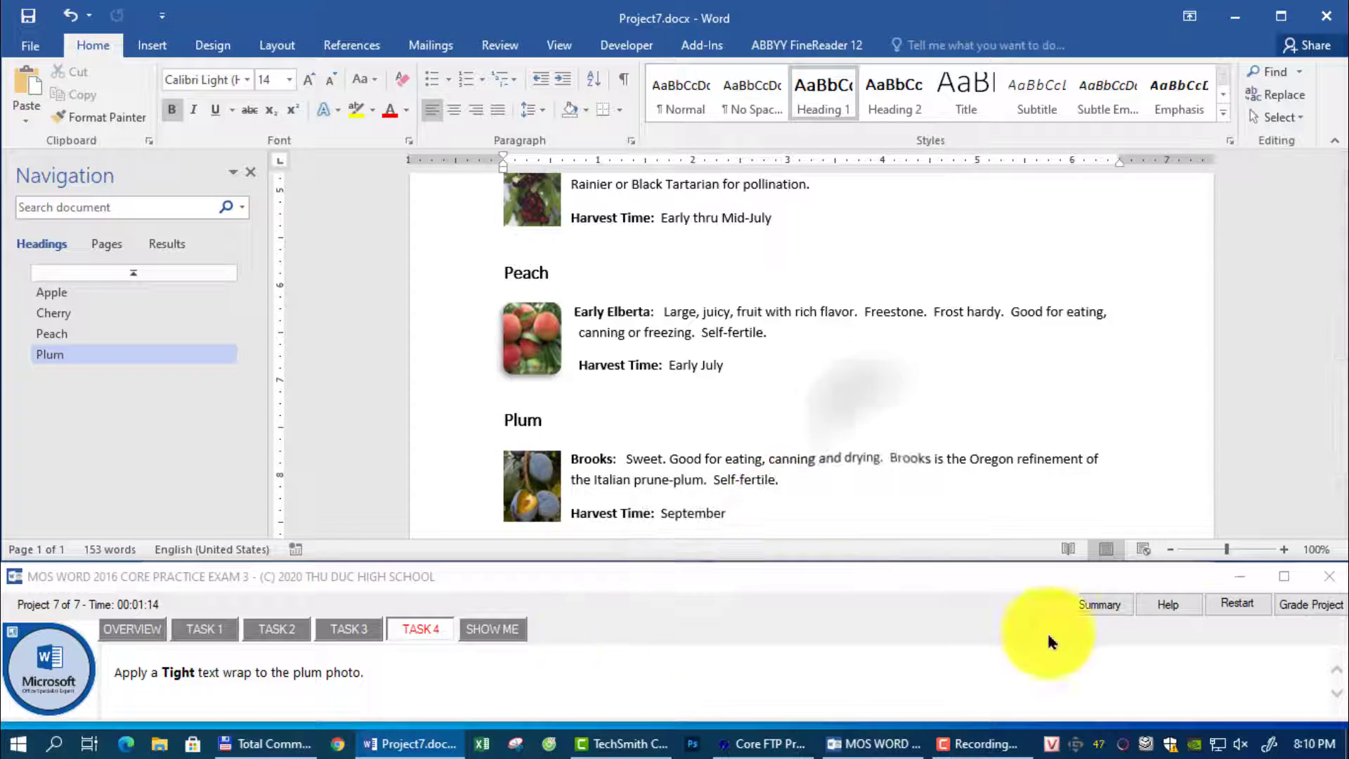